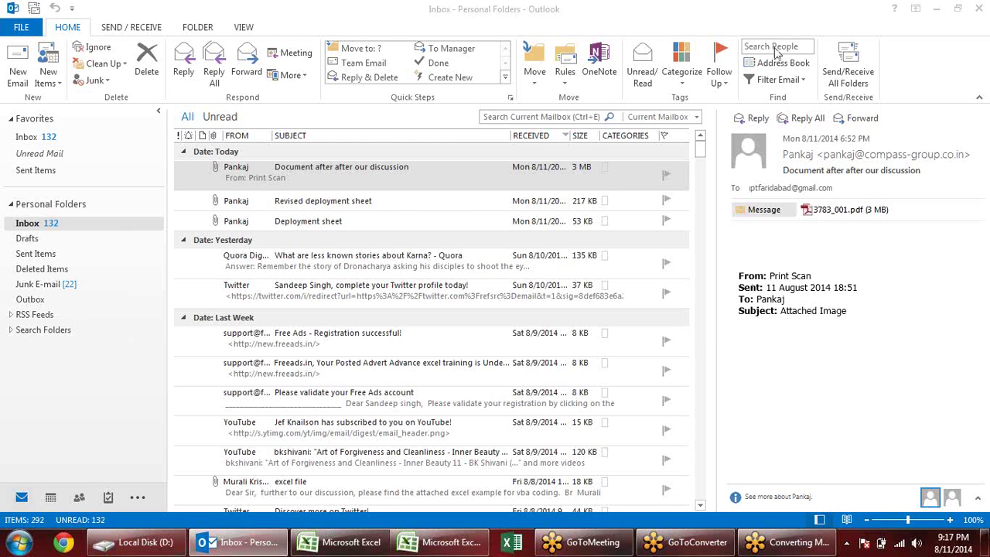
Switch from the Outlook inbox to the Excel PIVOT workbook showing its pivot table
{"action": "left_click", "coordinate": [445, 541]}
{"action": "left_click", "coordinate": [359, 332]}
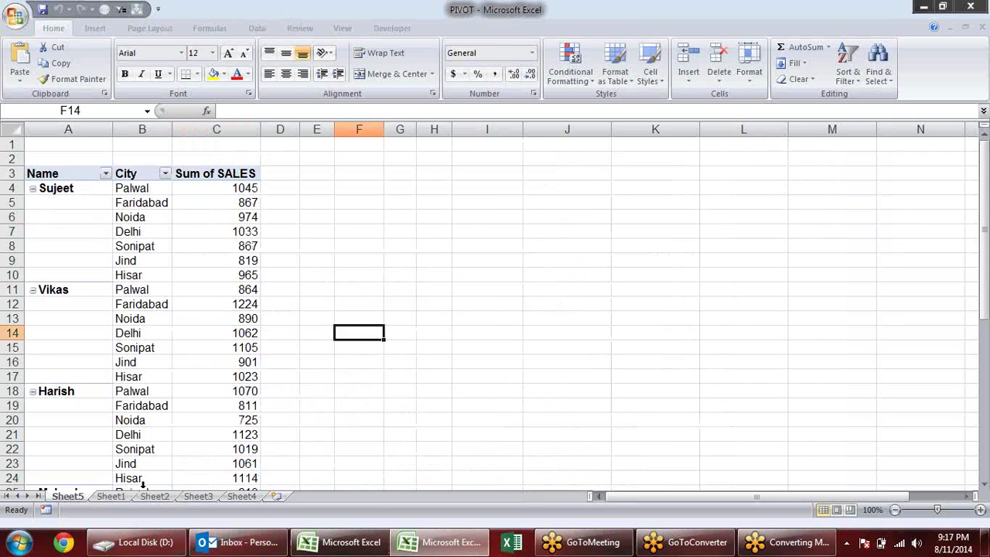
On Sheet1, select the data from the Date header across and down with Ctrl+Shift+arrows
{"action": "left_click", "coordinate": [111, 497]}
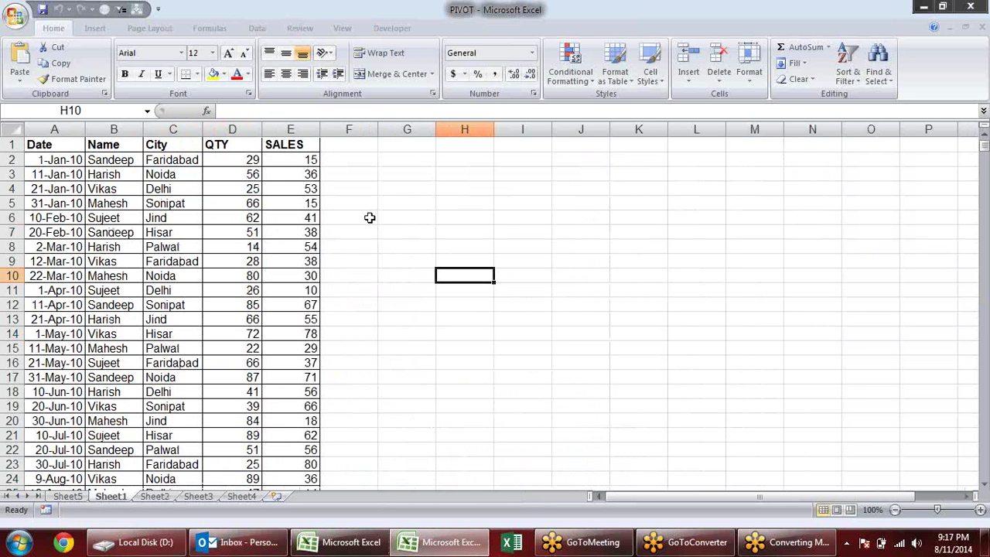
{"action": "left_click", "coordinate": [423, 185]}
{"action": "left_click", "coordinate": [314, 220]}
{"action": "left_click", "coordinate": [159, 217]}
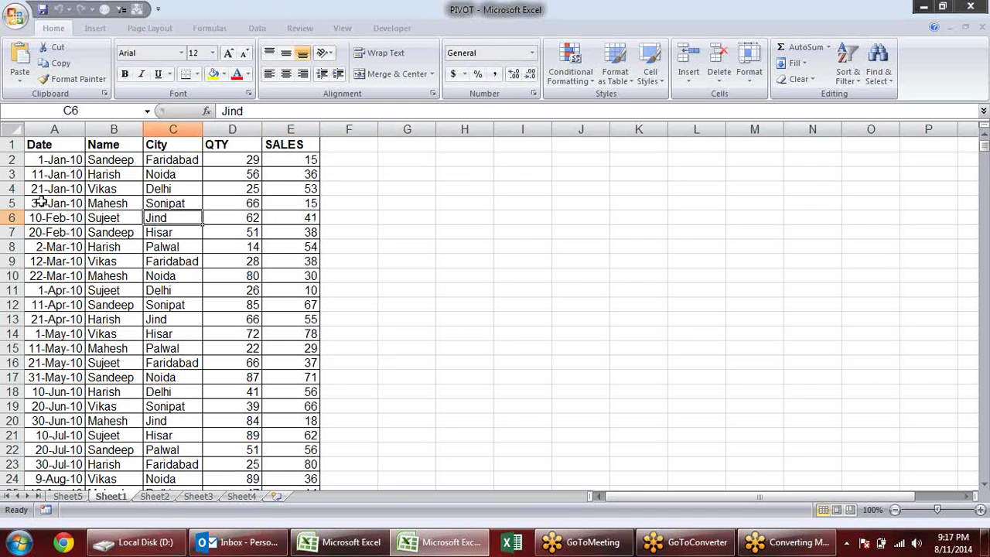
{"action": "left_click", "coordinate": [40, 191]}
{"action": "left_click", "coordinate": [48, 147]}
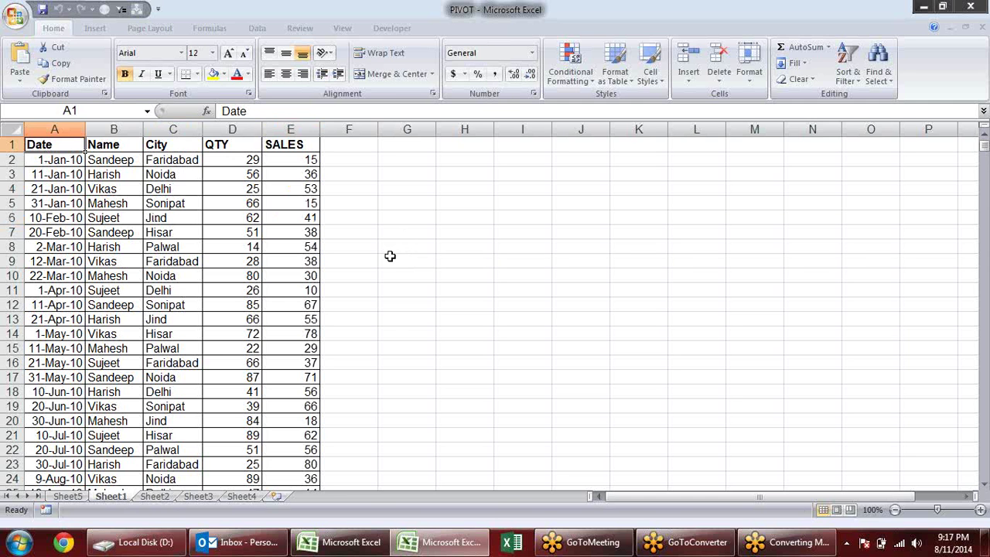
{"action": "key", "text": "ctrl+shift+Right"}
{"action": "key", "text": "ctrl+shift+Down"}
Scroll back to the top, check the Sheet5 pivot table, and return to Sheet1
{"action": "scroll", "coordinate": [379, 232], "scroll_direction": "up", "scroll_amount": 4}
{"action": "scroll", "coordinate": [379, 232], "scroll_direction": "up", "scroll_amount": 9}
{"action": "scroll", "coordinate": [380, 232], "scroll_direction": "up", "scroll_amount": 7}
{"action": "scroll", "coordinate": [380, 233], "scroll_direction": "up", "scroll_amount": 10}
{"action": "scroll", "coordinate": [380, 232], "scroll_direction": "up", "scroll_amount": 7}
{"action": "scroll", "coordinate": [379, 232], "scroll_direction": "up", "scroll_amount": 14}
{"action": "scroll", "coordinate": [380, 232], "scroll_direction": "up", "scroll_amount": 12}
{"action": "scroll", "coordinate": [369, 245], "scroll_direction": "up", "scroll_amount": 2}
{"action": "scroll", "coordinate": [369, 246], "scroll_direction": "up", "scroll_amount": 5}
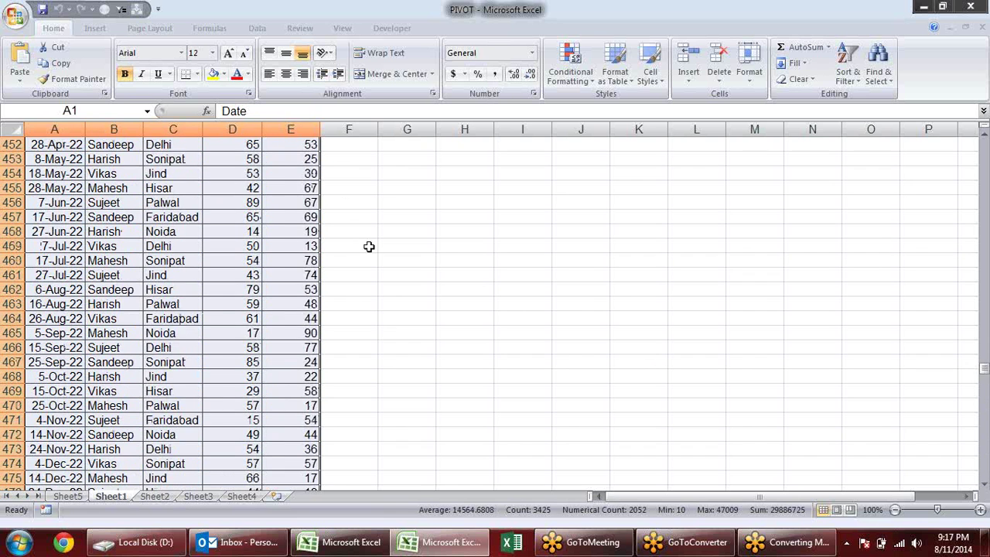
{"action": "scroll", "coordinate": [368, 246], "scroll_direction": "up", "scroll_amount": 3}
{"action": "left_click", "coordinate": [68, 495]}
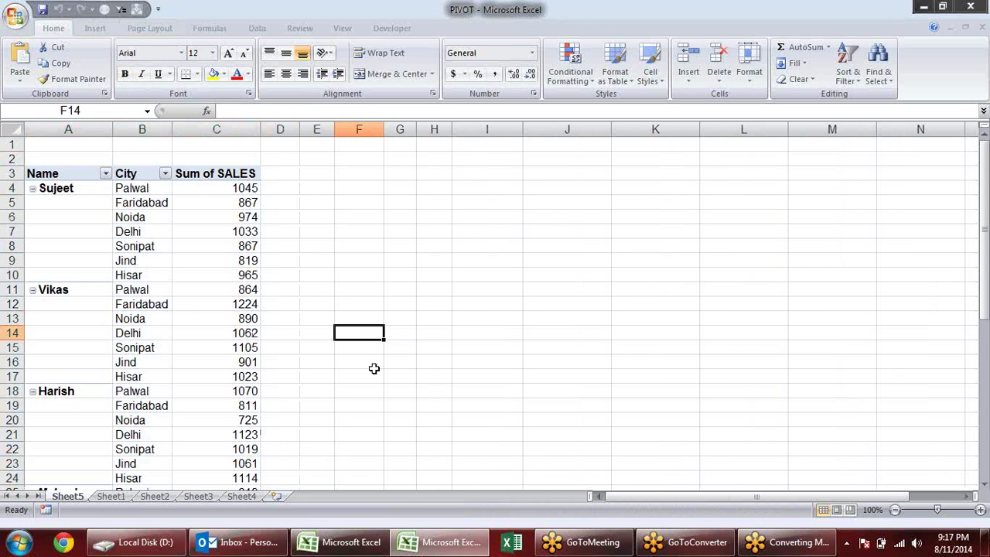
{"action": "key", "text": "ctrl+Page_Down"}
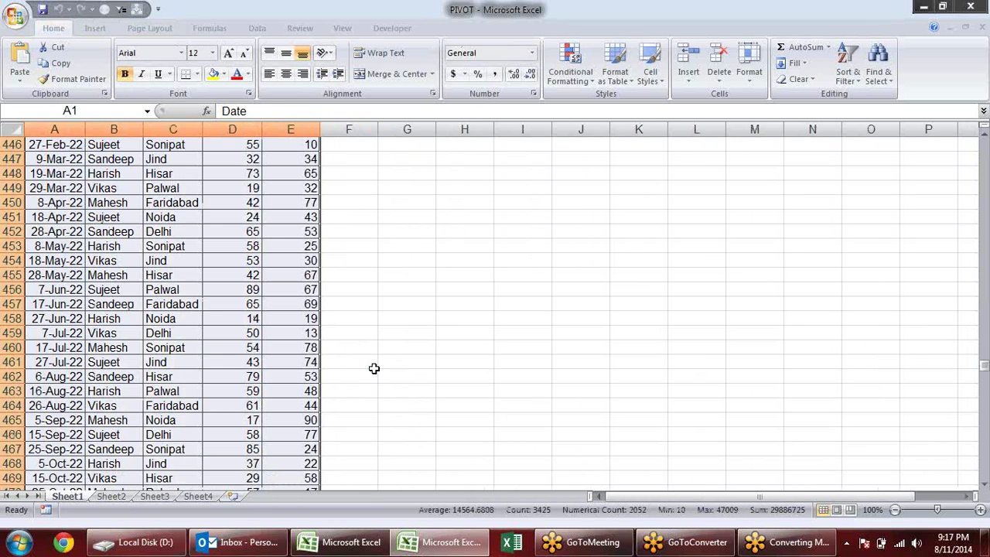
Reselect the full data range A1:E685 starting from the Date header in A1
{"action": "left_click", "coordinate": [378, 324]}
{"action": "left_click", "coordinate": [122, 273]}
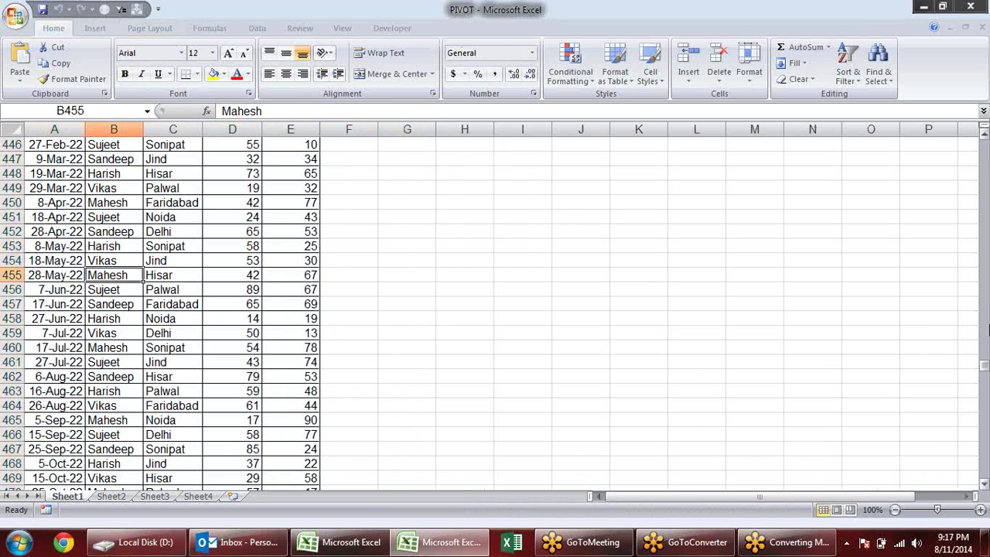
{"action": "left_click_drag", "start_coordinate": [982, 368], "coordinate": [984, 143]}
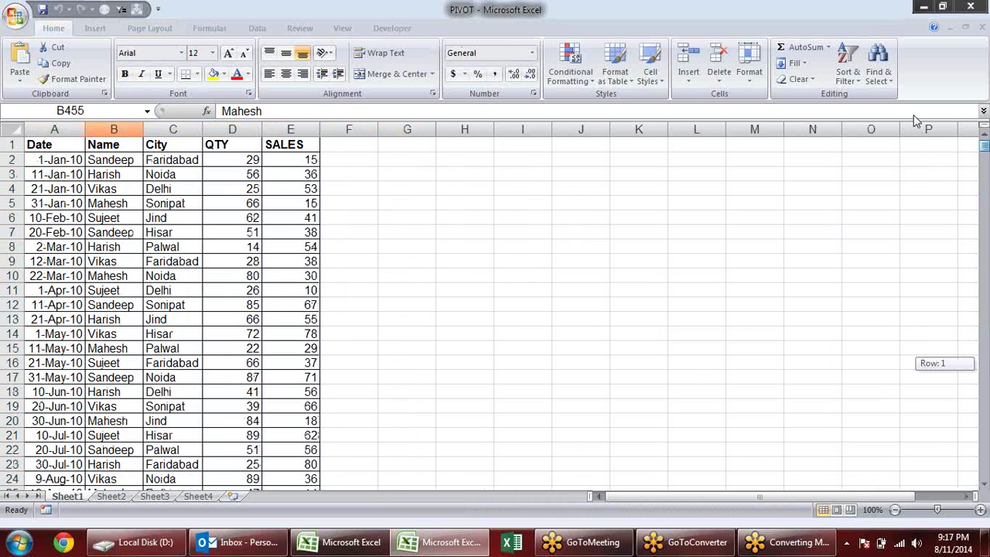
{"action": "left_click", "coordinate": [32, 145]}
{"action": "key", "text": "ctrl+shift+Right"}
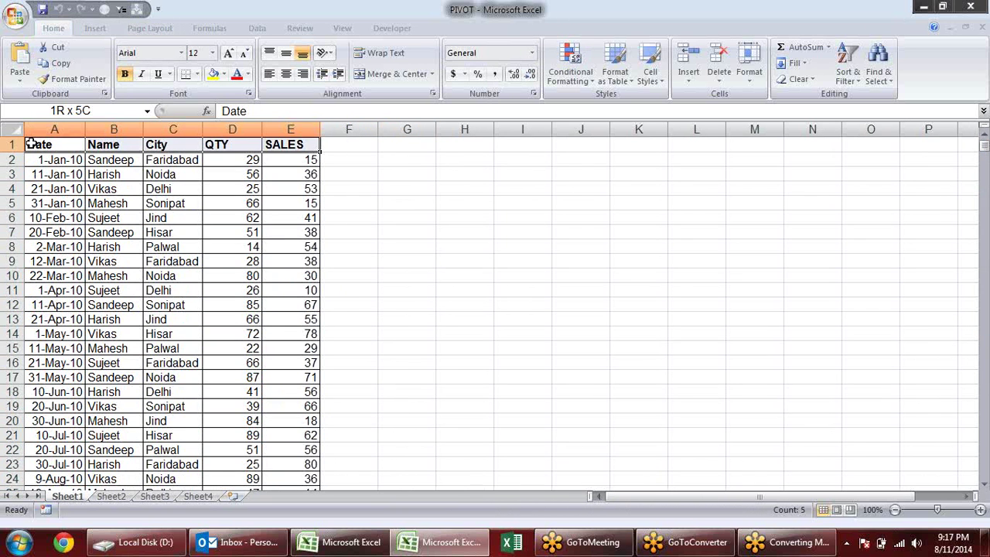
{"action": "key", "text": "ctrl+shift+Down"}
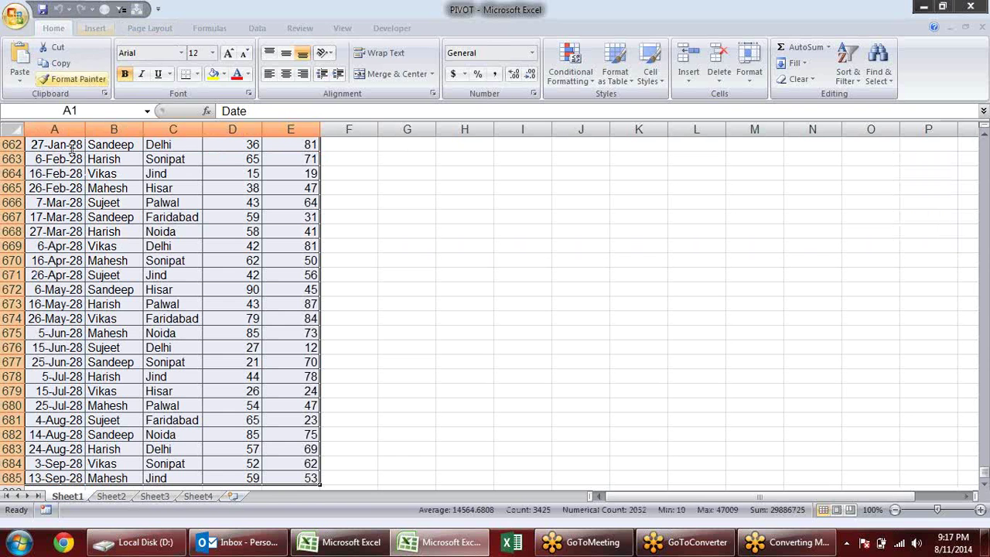
{"action": "left_click", "coordinate": [99, 28]}
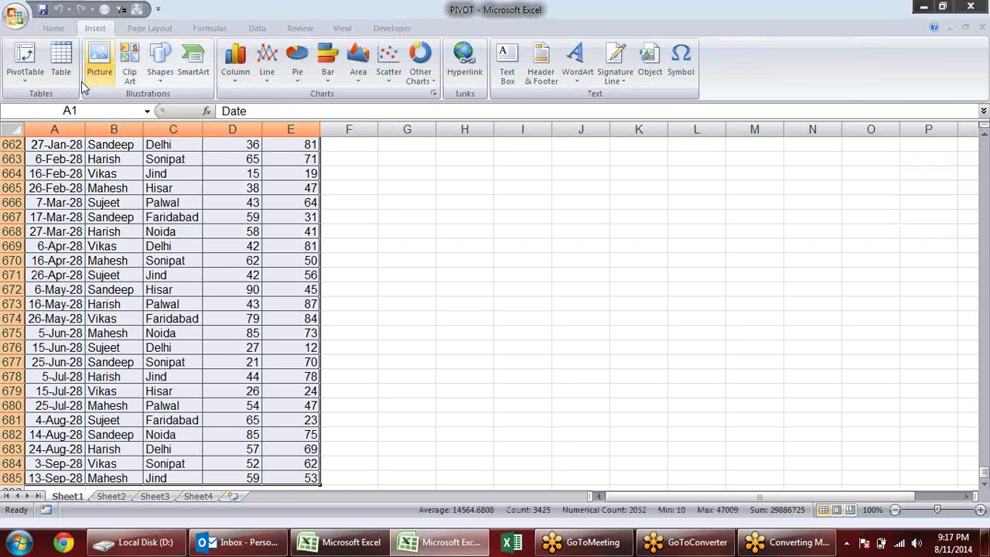
Insert a PivotTable from Sheet1!$A$1:$E$685 on a new worksheet and add Date to the rows
{"action": "left_click", "coordinate": [31, 72]}
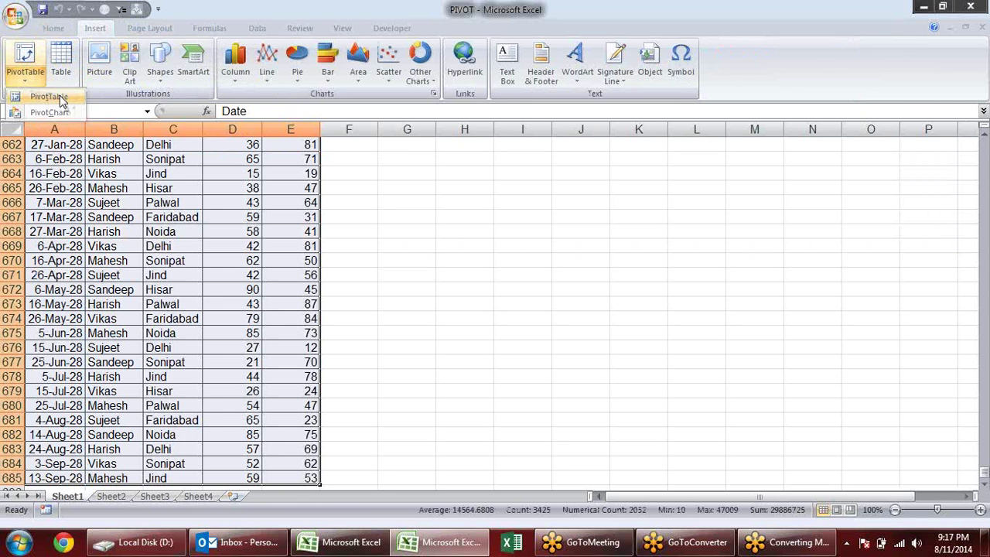
{"action": "left_click", "coordinate": [46, 97]}
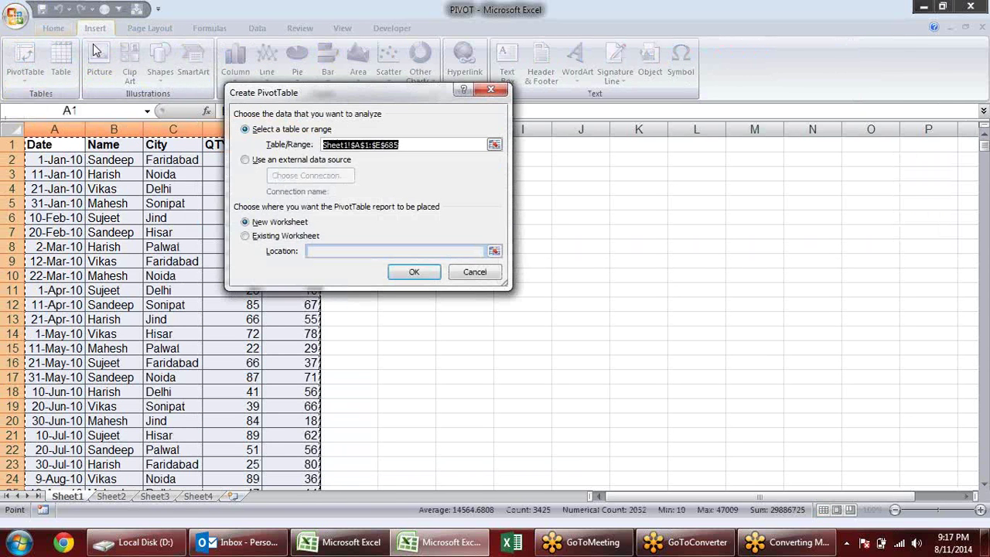
{"action": "left_click", "coordinate": [403, 275]}
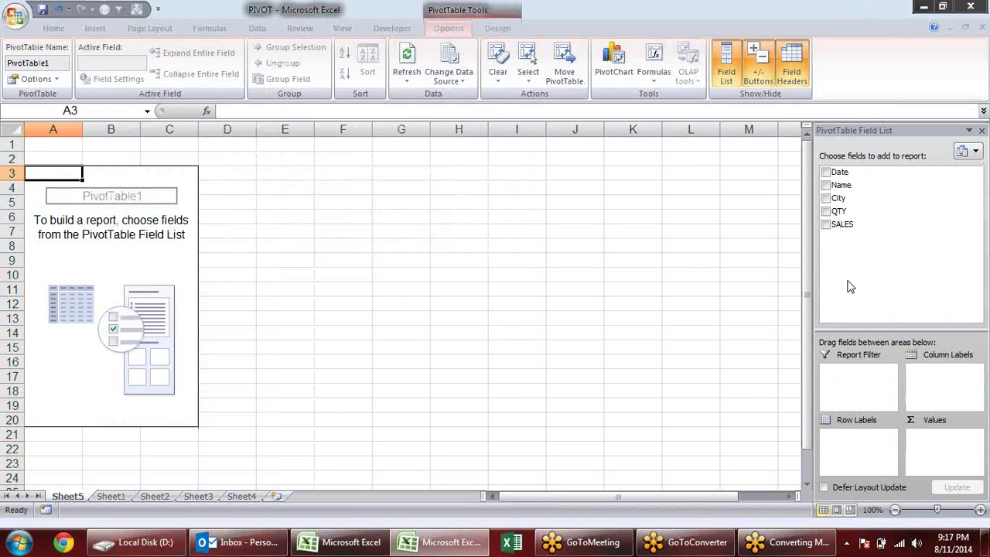
{"action": "left_click", "coordinate": [825, 172]}
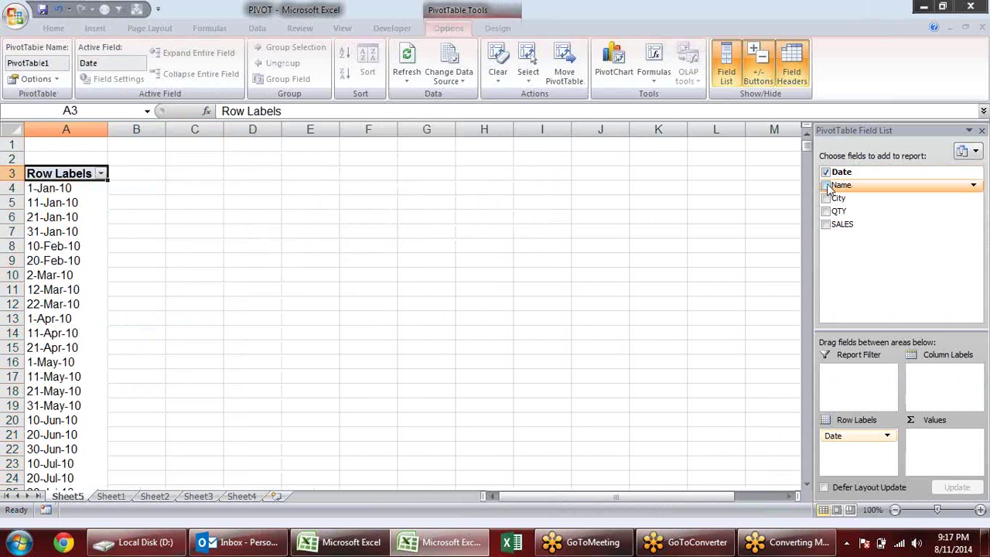
Add Name, City, QTY and SALES to the pivot and drag Date out of Row Labels
{"action": "left_click", "coordinate": [825, 185]}
{"action": "left_click", "coordinate": [825, 198]}
{"action": "left_click", "coordinate": [825, 211]}
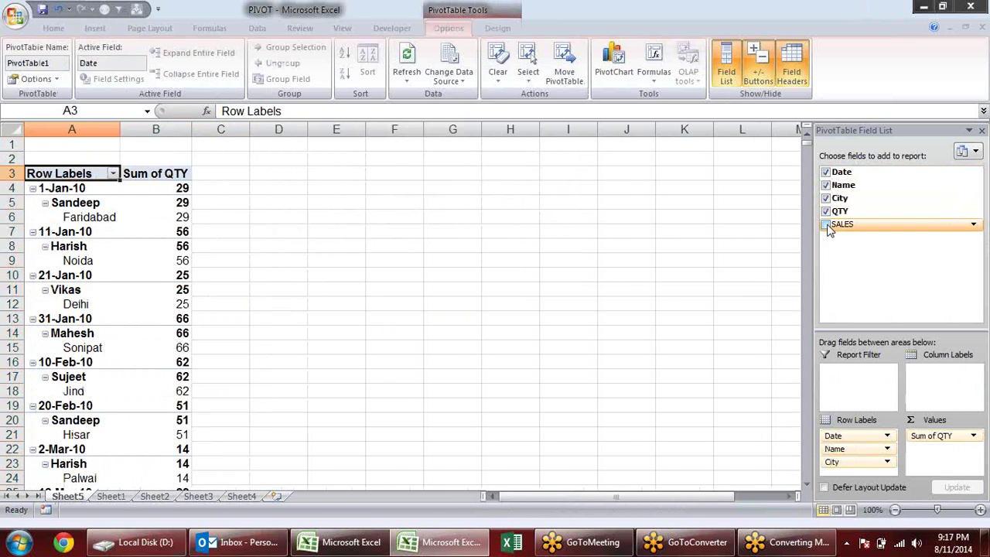
{"action": "left_click", "coordinate": [826, 225]}
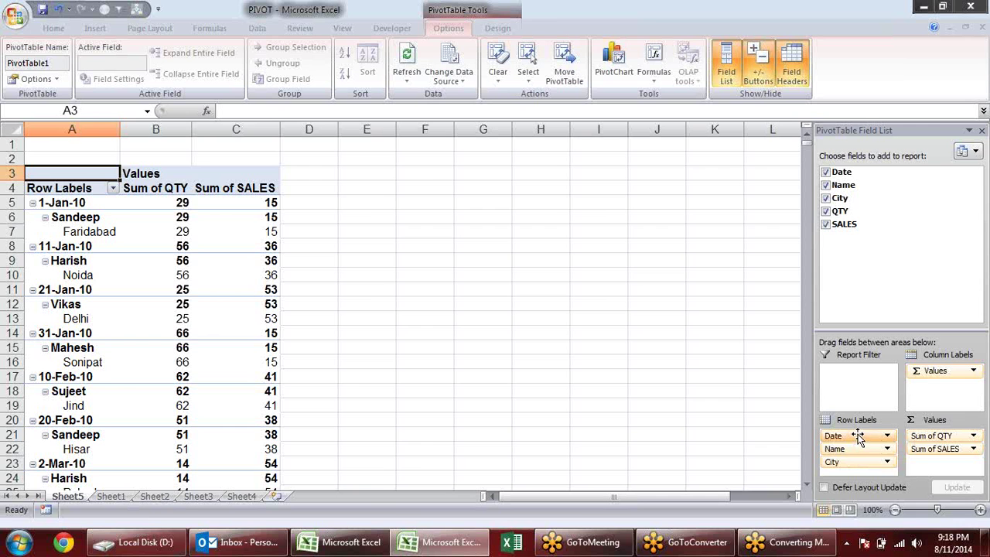
{"action": "left_click_drag", "start_coordinate": [857, 437], "coordinate": [703, 230]}
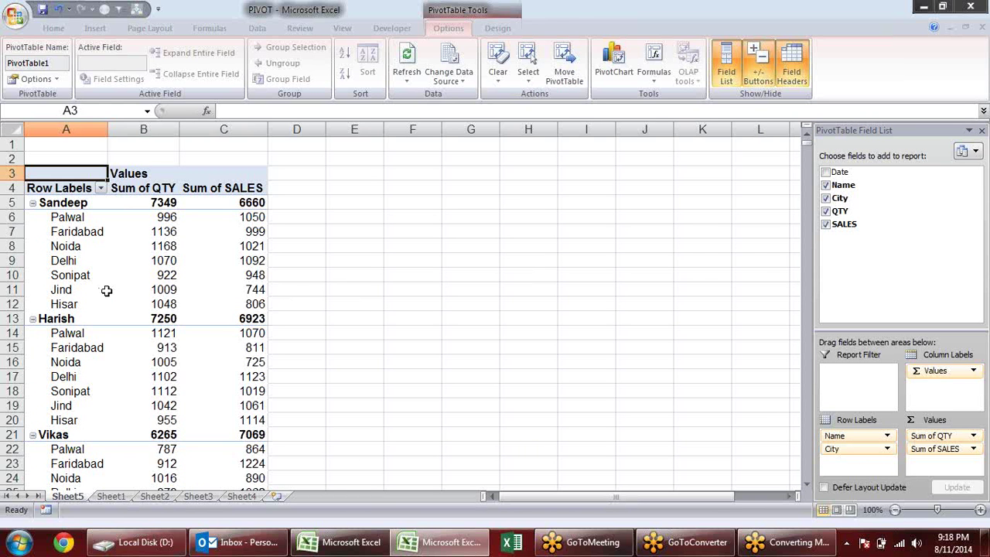
{"action": "left_click", "coordinate": [78, 235]}
{"action": "left_click", "coordinate": [147, 244]}
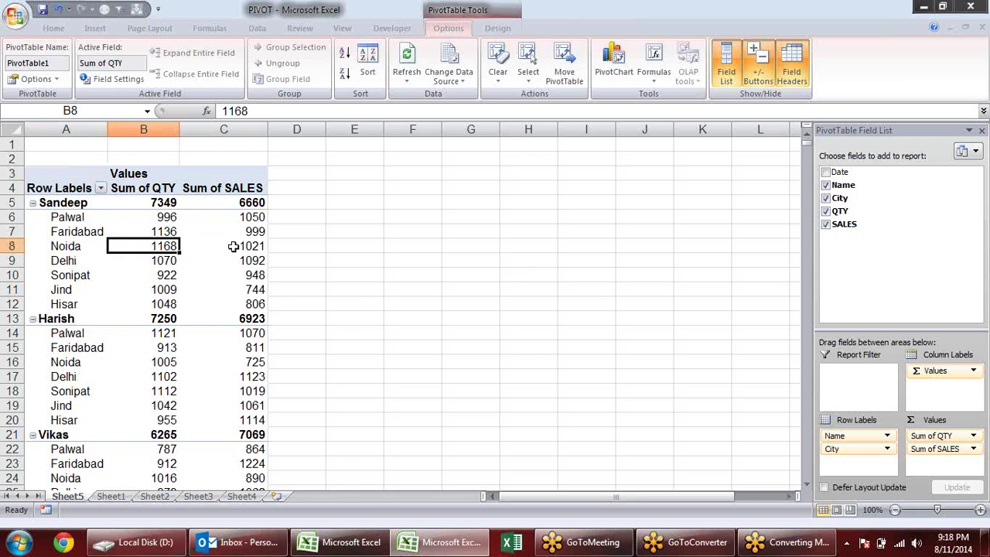
{"action": "left_click", "coordinate": [235, 246]}
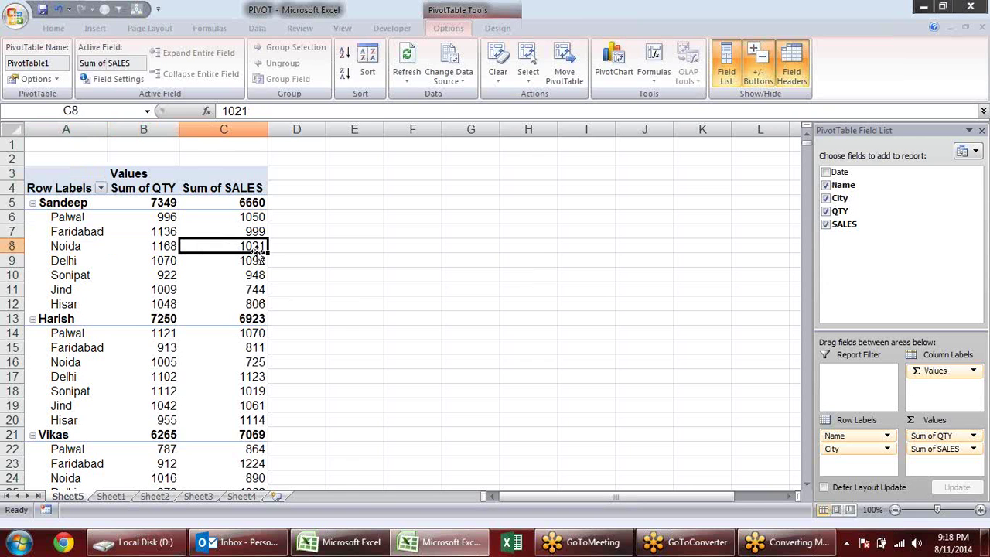
Turn on Classic PivotTable layout in the Display settings of PivotTable Options
{"action": "right_click", "coordinate": [78, 222]}
{"action": "left_click", "coordinate": [312, 276]}
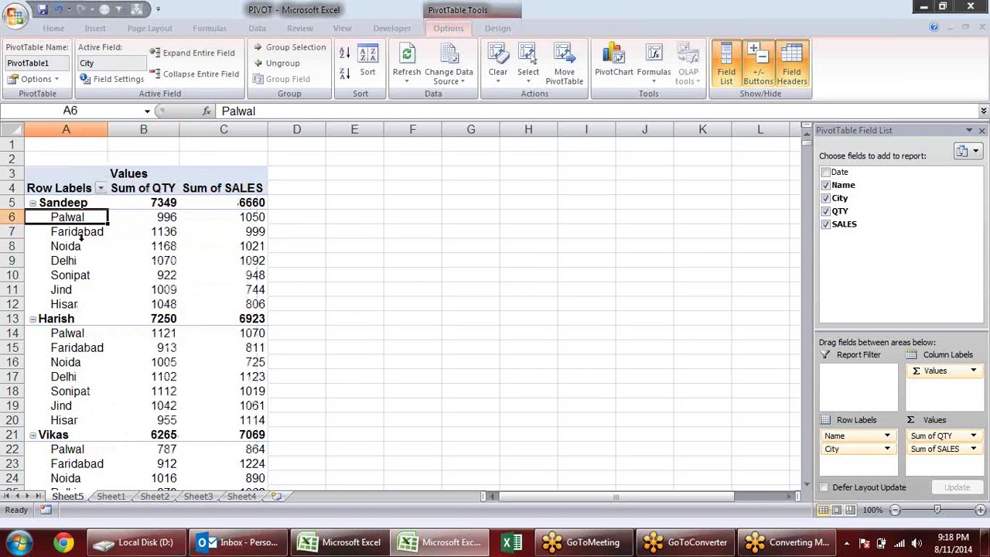
{"action": "right_click", "coordinate": [80, 235]}
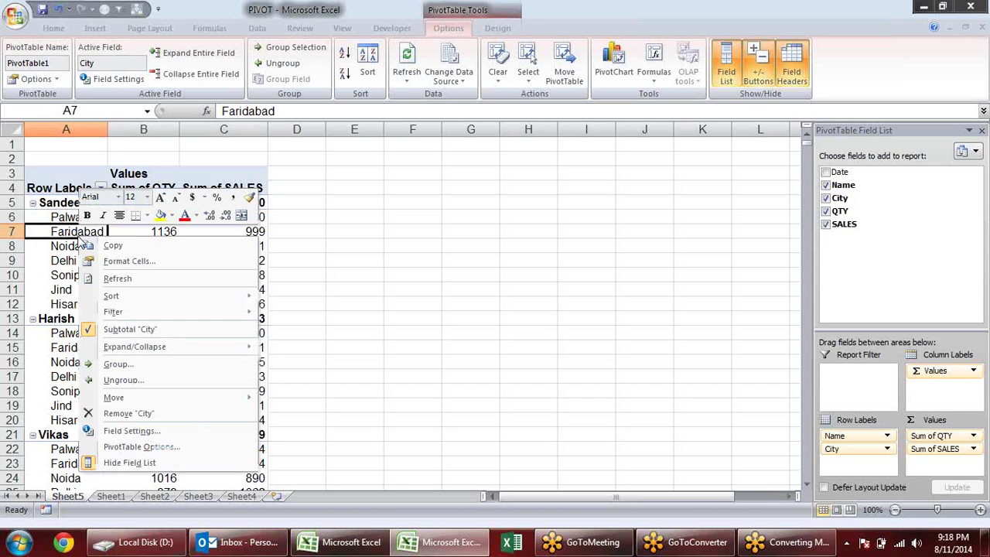
{"action": "left_click", "coordinate": [172, 456]}
{"action": "left_click_drag", "start_coordinate": [153, 221], "coordinate": [426, 145]}
{"action": "left_click", "coordinate": [445, 191]}
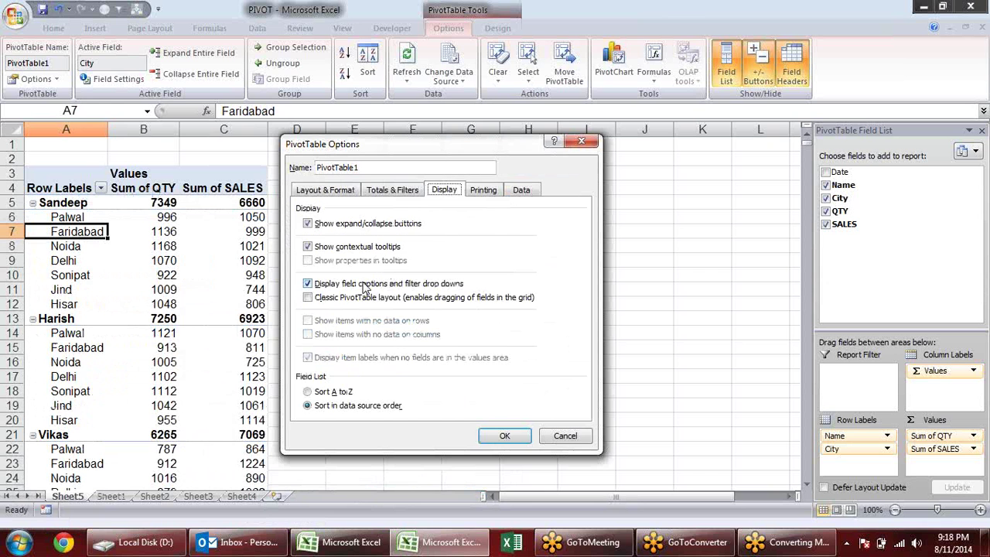
{"action": "left_click", "coordinate": [340, 301]}
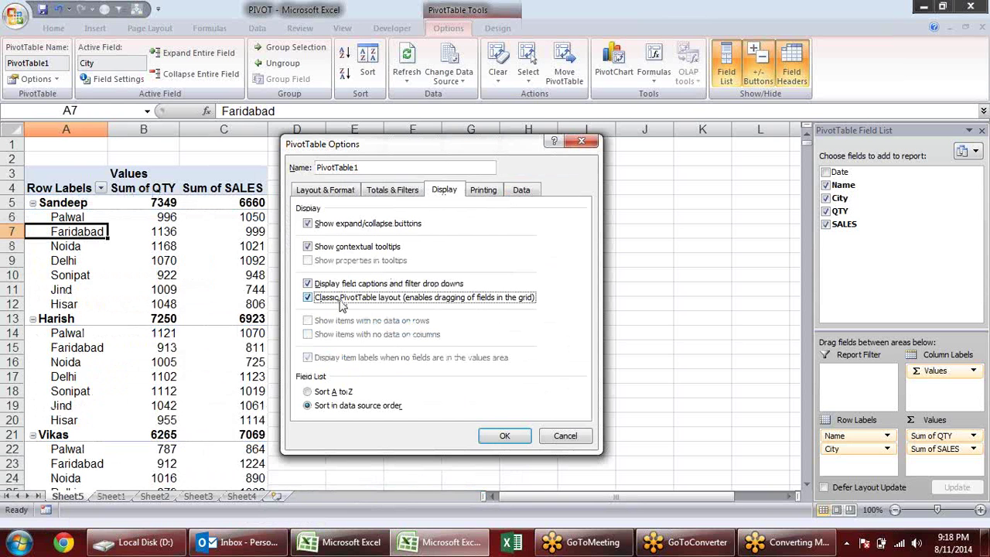
{"action": "left_click", "coordinate": [502, 437]}
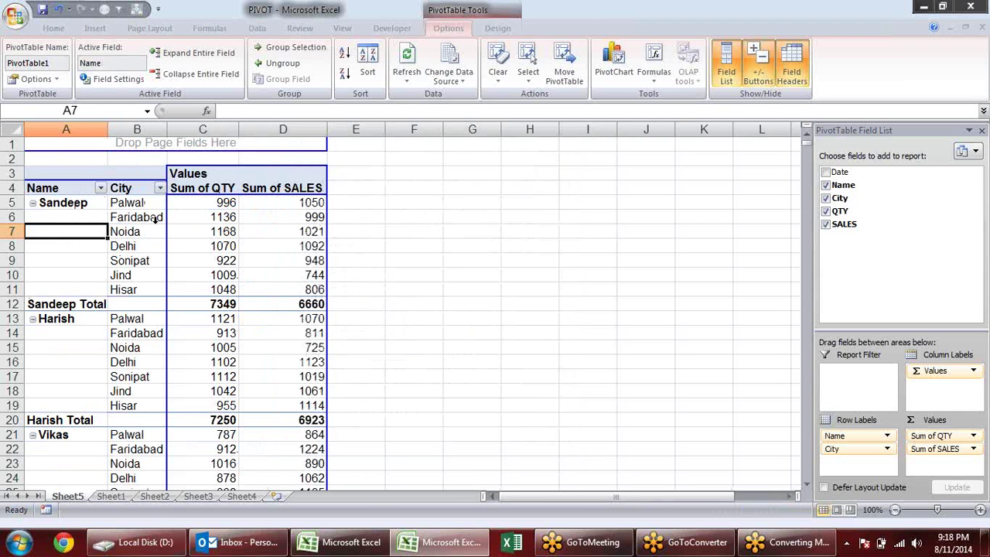
Turn Classic PivotTable layout back off in the PivotTable Options Display settings
{"action": "left_click", "coordinate": [497, 28]}
{"action": "left_click", "coordinate": [213, 217]}
{"action": "right_click", "coordinate": [142, 261]}
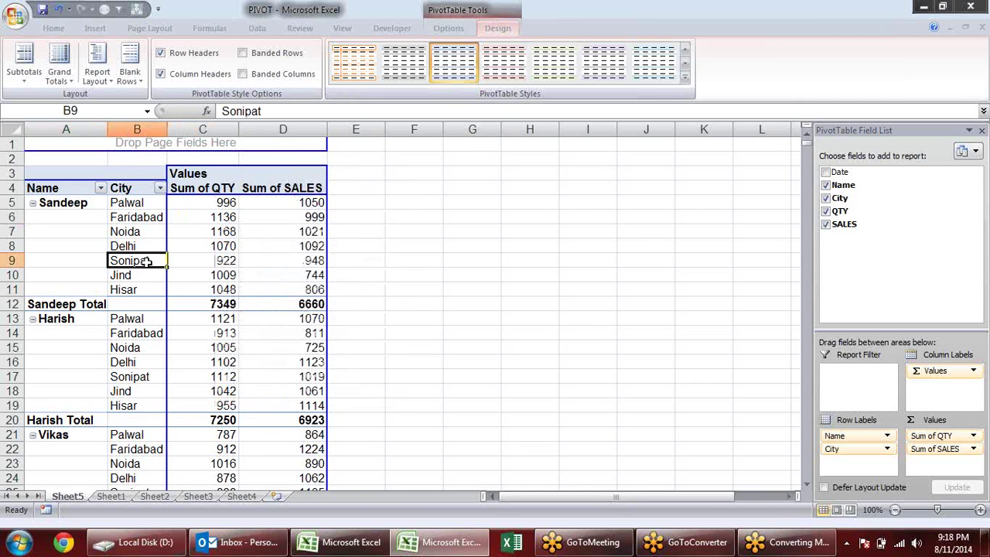
{"action": "mouse_move", "coordinate": [190, 323]}
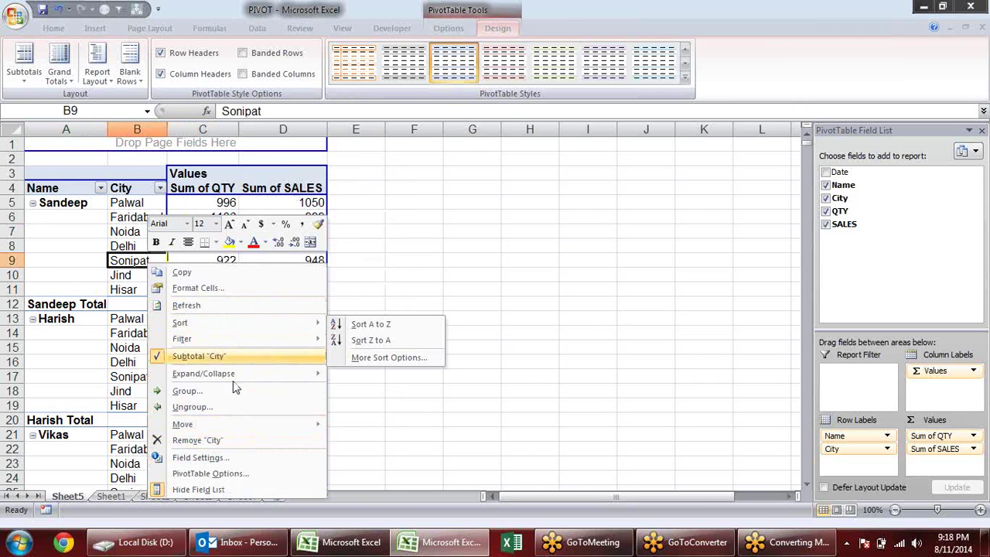
{"action": "left_click", "coordinate": [249, 472]}
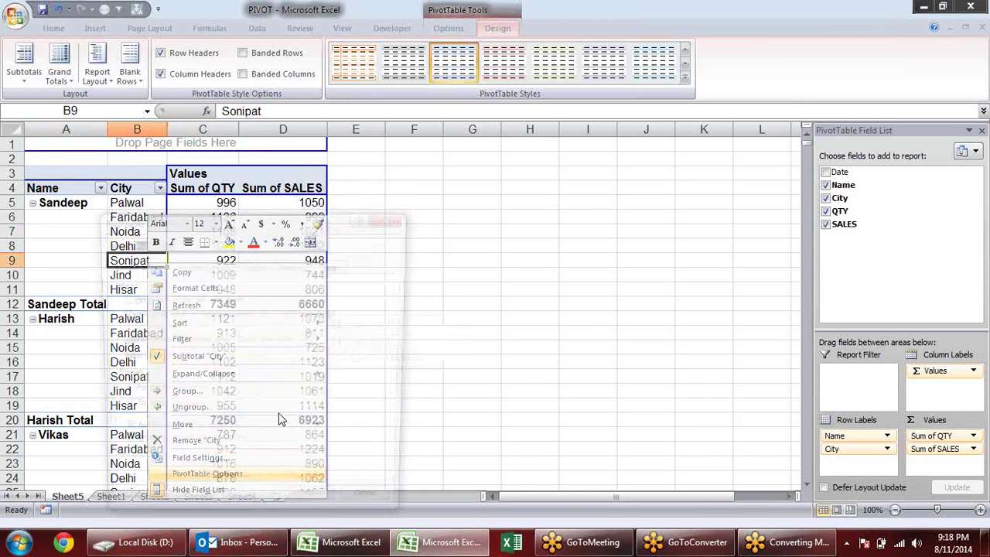
{"action": "left_click", "coordinate": [255, 265]}
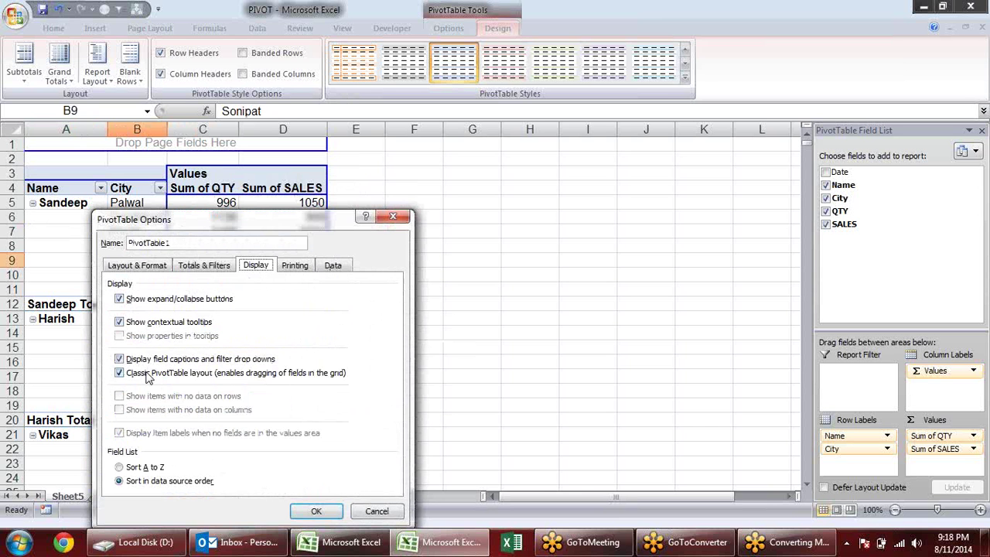
{"action": "left_click", "coordinate": [152, 375]}
{"action": "left_click", "coordinate": [317, 511]}
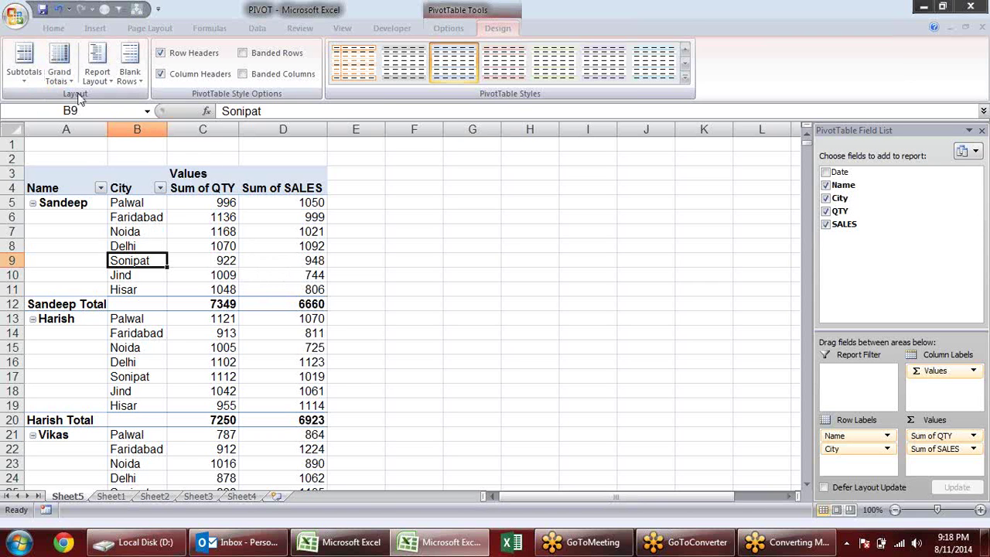
Try the Compact, Outline and Tabular report layouts, settling on Show in Compact Form
{"action": "left_click", "coordinate": [97, 73]}
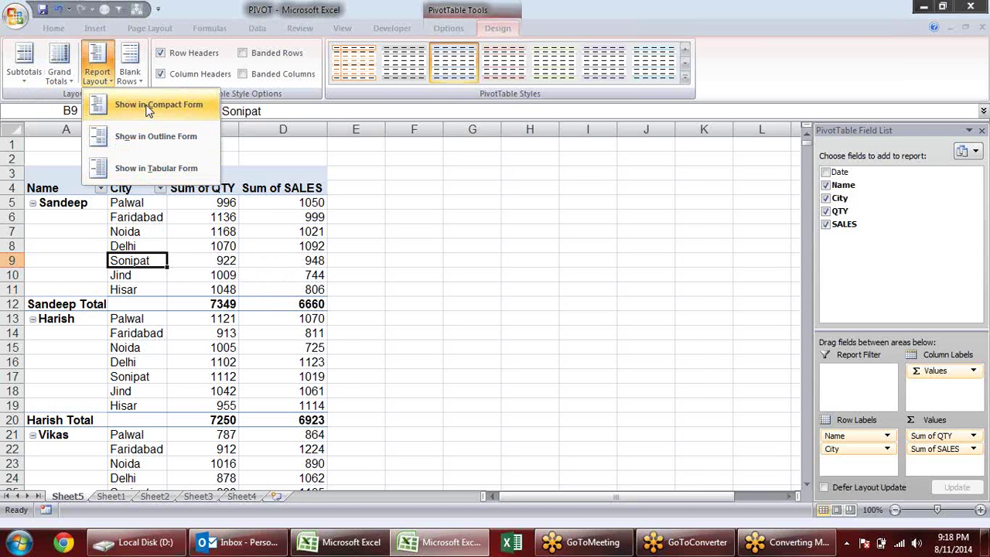
{"action": "left_click", "coordinate": [149, 105]}
{"action": "left_click", "coordinate": [97, 71]}
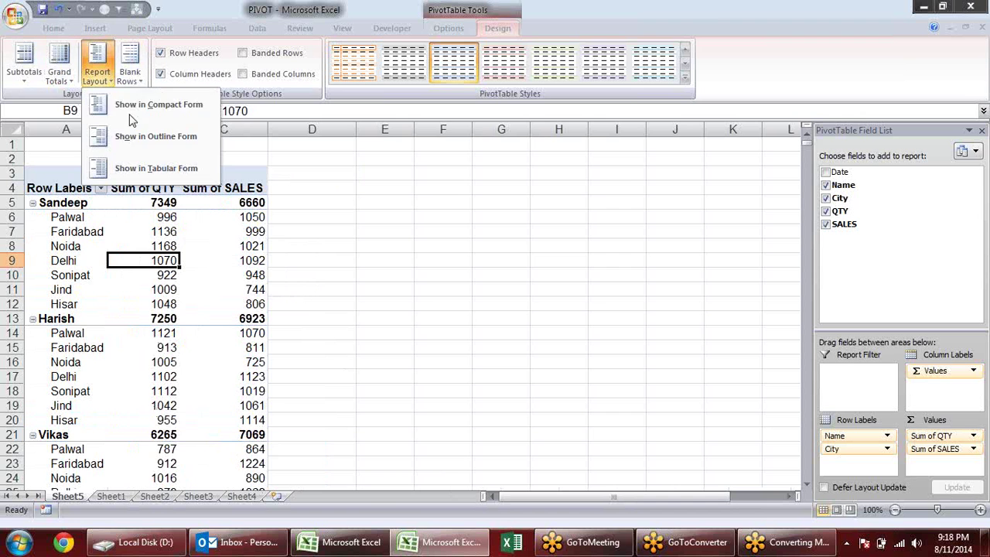
{"action": "left_click", "coordinate": [157, 136]}
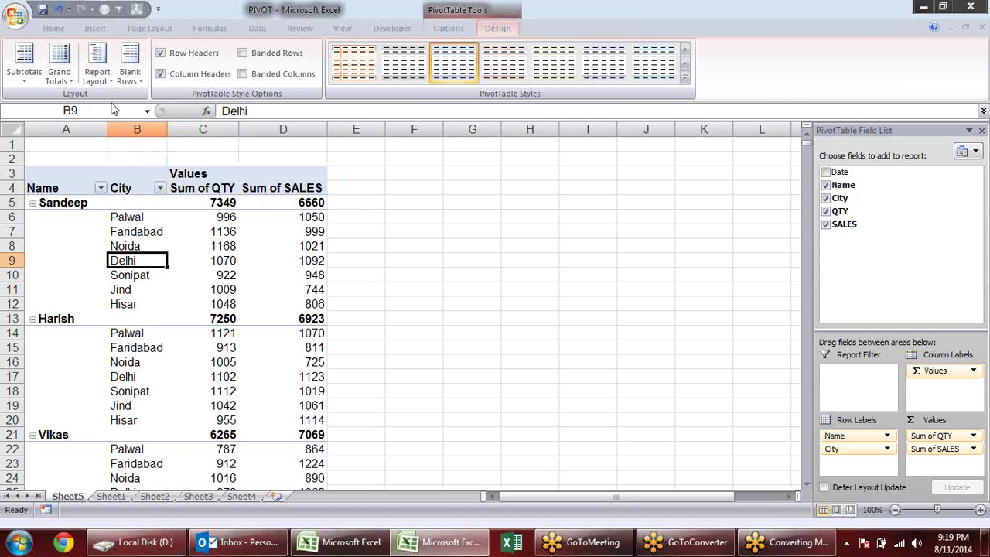
{"action": "left_click", "coordinate": [97, 68]}
{"action": "left_click", "coordinate": [151, 169]}
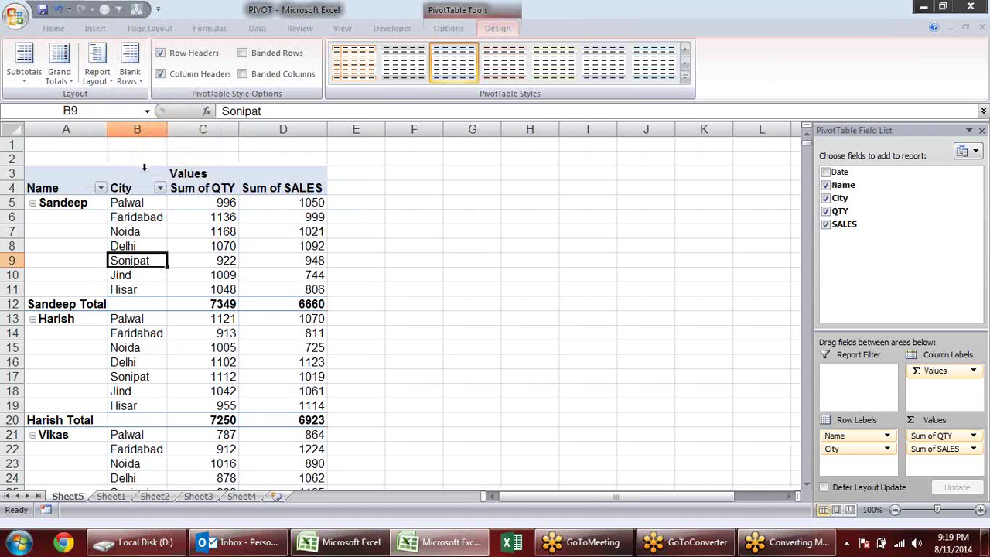
{"action": "left_click", "coordinate": [105, 74]}
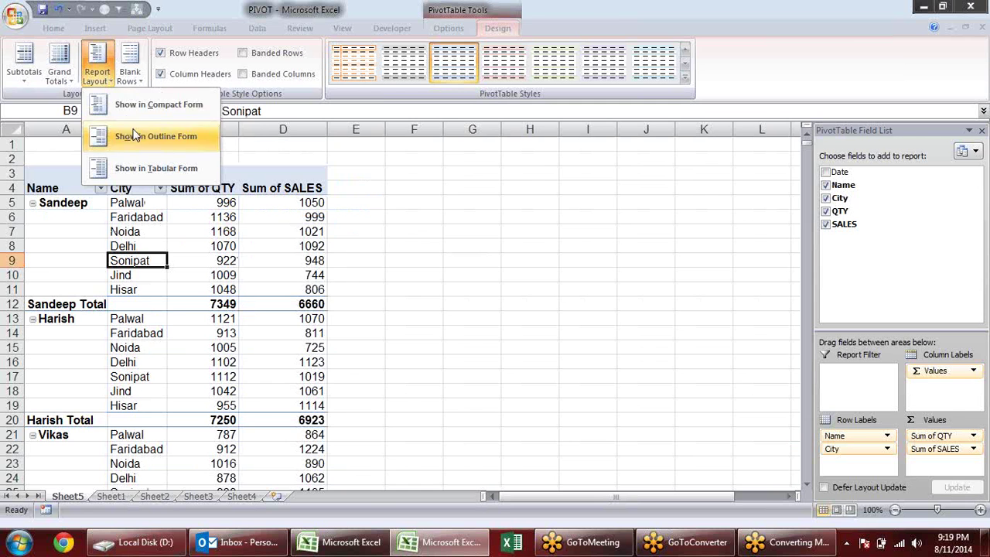
{"action": "left_click", "coordinate": [150, 107]}
{"action": "left_click", "coordinate": [395, 305]}
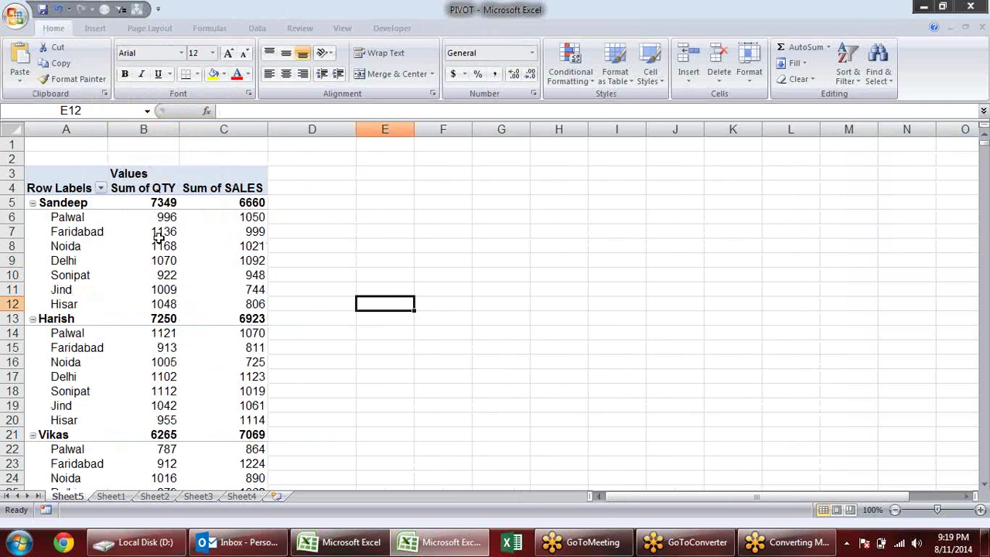
{"action": "left_click", "coordinate": [131, 233]}
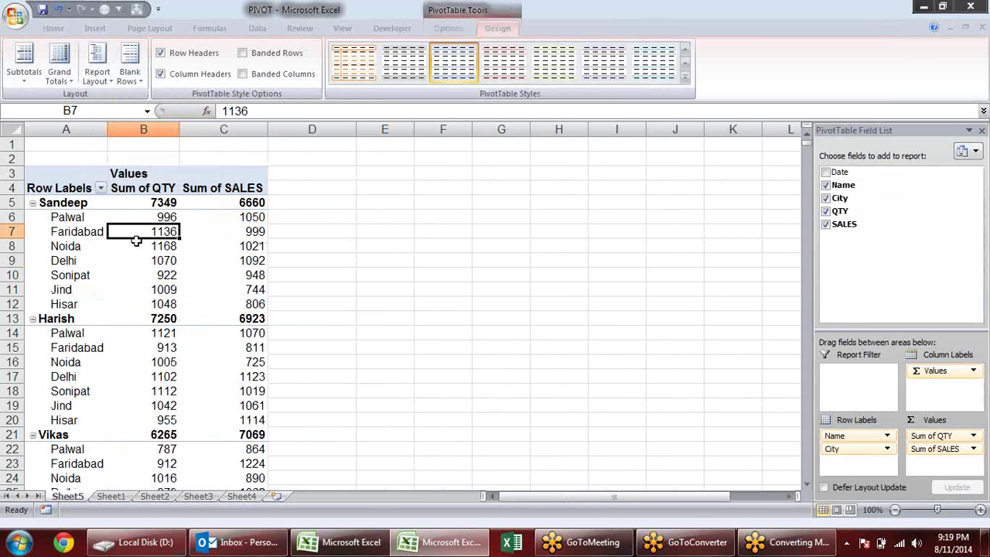
Collapse the names to their totals, using the minus boxes and Expand/Collapse Entire Field
{"action": "left_click", "coordinate": [32, 202]}
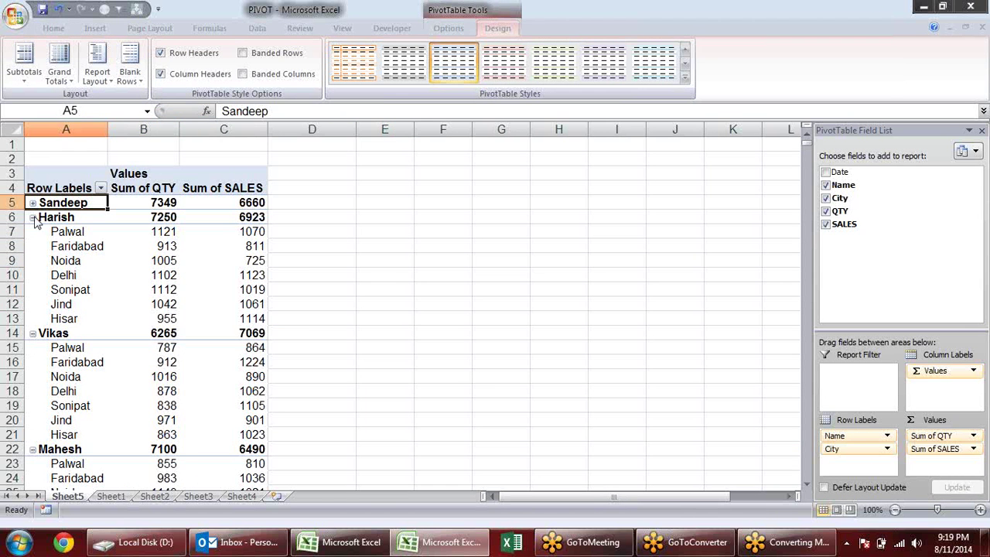
{"action": "left_click", "coordinate": [32, 217]}
{"action": "left_click", "coordinate": [32, 232]}
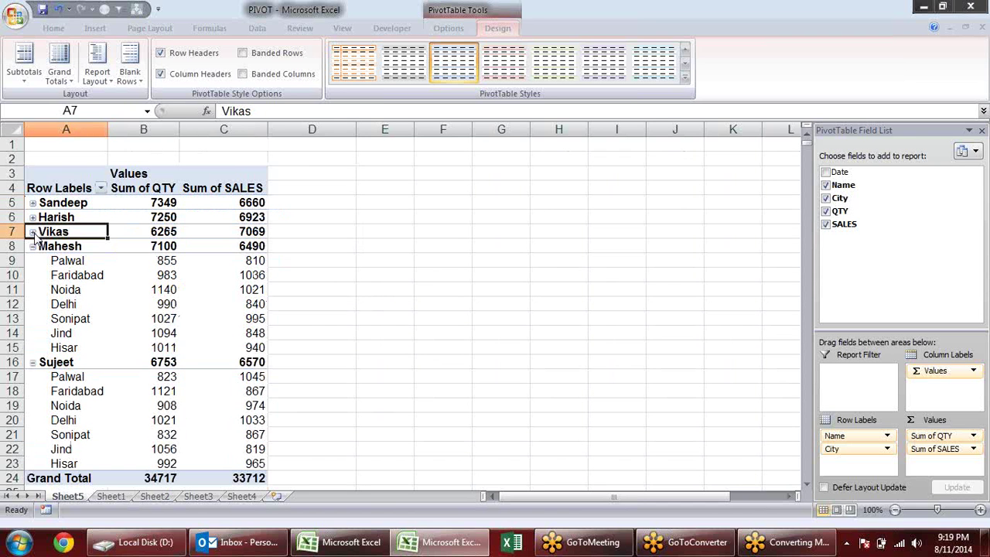
{"action": "left_click", "coordinate": [448, 29]}
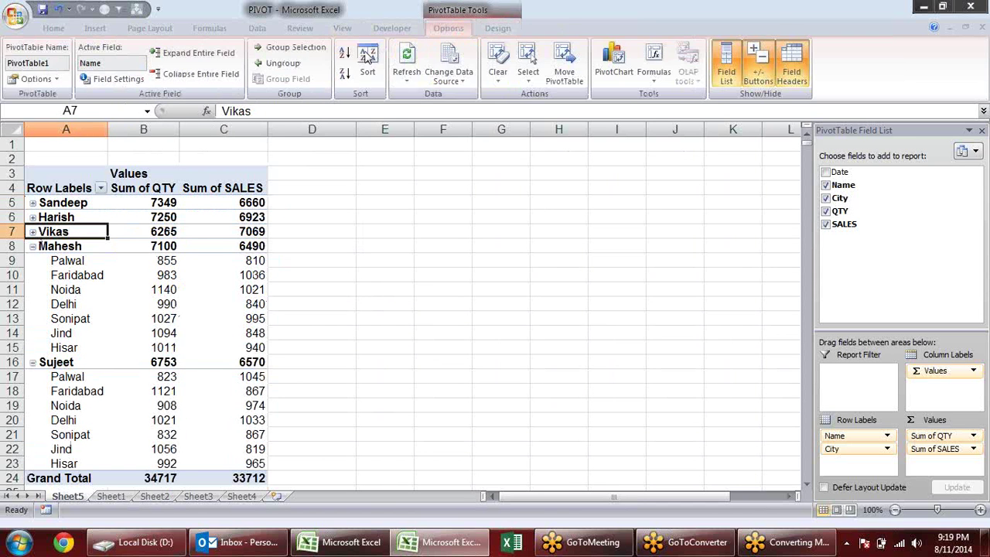
{"action": "left_click", "coordinate": [180, 52]}
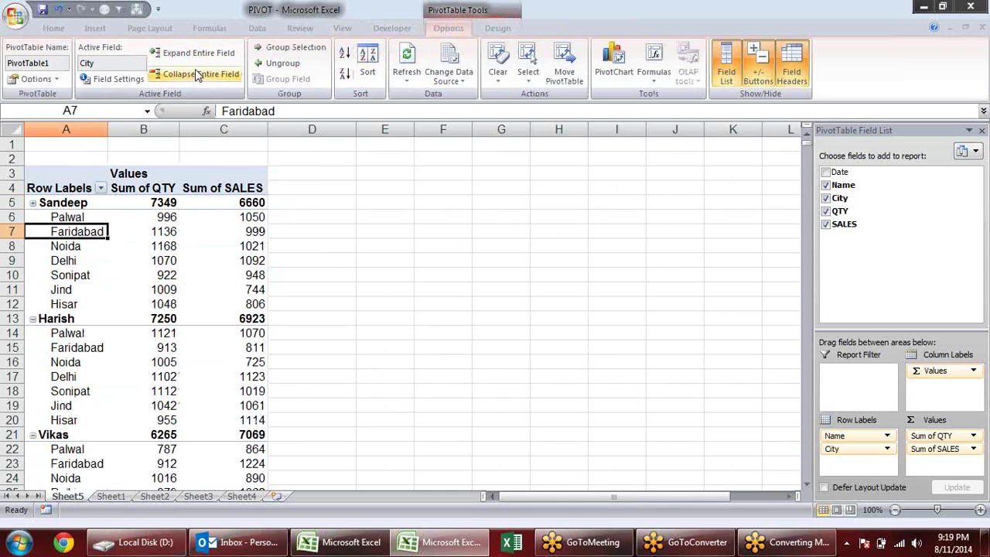
{"action": "left_click", "coordinate": [198, 74]}
{"action": "left_click", "coordinate": [199, 53]}
{"action": "left_click", "coordinate": [198, 73]}
{"action": "left_click", "coordinate": [404, 229]}
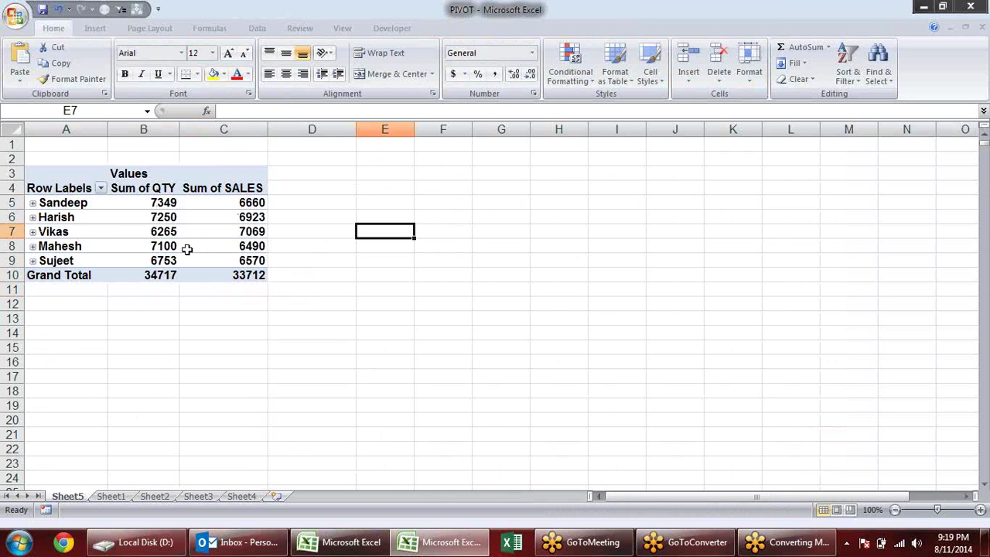
{"action": "left_click", "coordinate": [71, 203]}
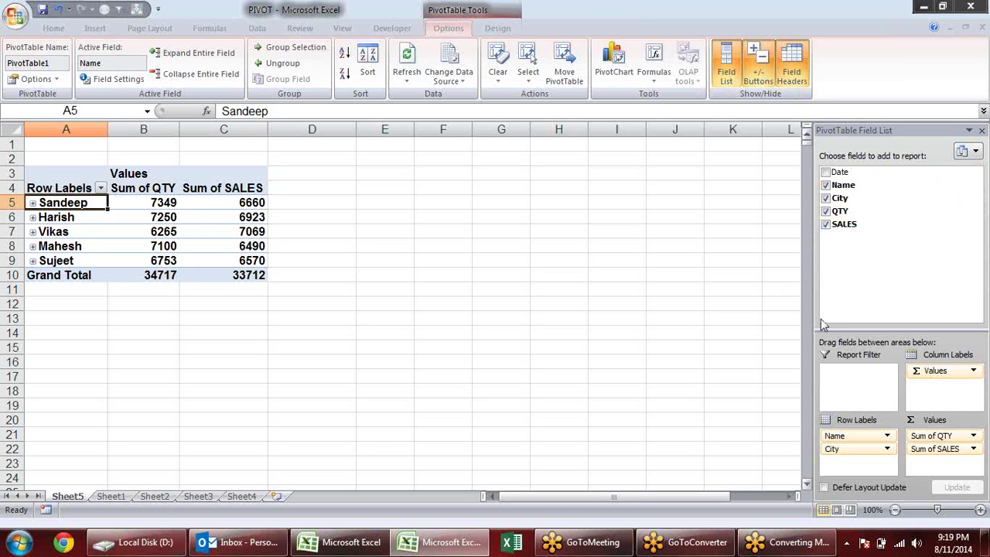
Toggle the PivotTable Field List pane off and on, leaving it visible
{"action": "left_click", "coordinate": [728, 77]}
{"action": "left_click", "coordinate": [728, 78]}
{"action": "left_click", "coordinate": [731, 81]}
{"action": "left_click", "coordinate": [730, 77]}
{"action": "left_click", "coordinate": [729, 77]}
{"action": "left_click", "coordinate": [729, 78]}
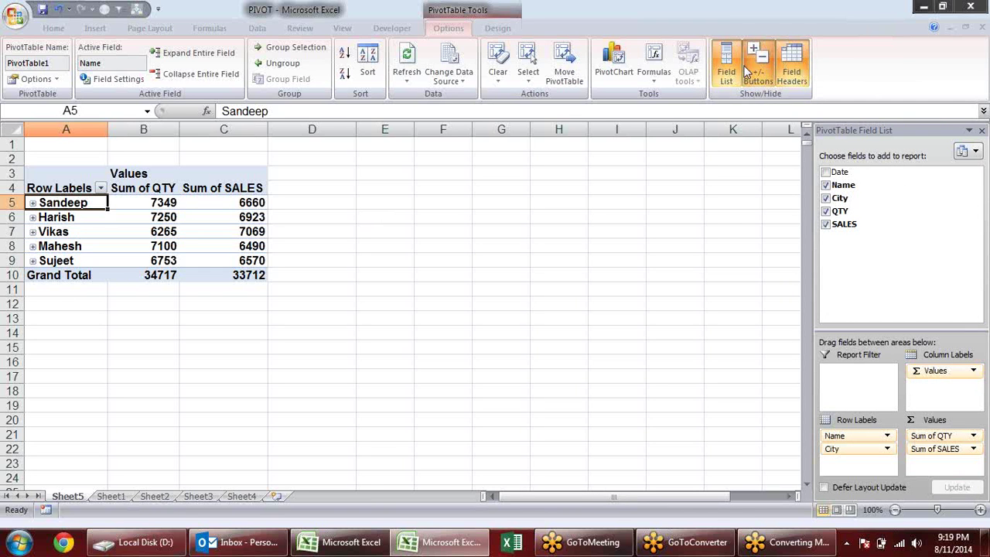
Toggle the +/- Buttons and Field Headers off and on, leaving the headers shown
{"action": "left_click", "coordinate": [761, 73]}
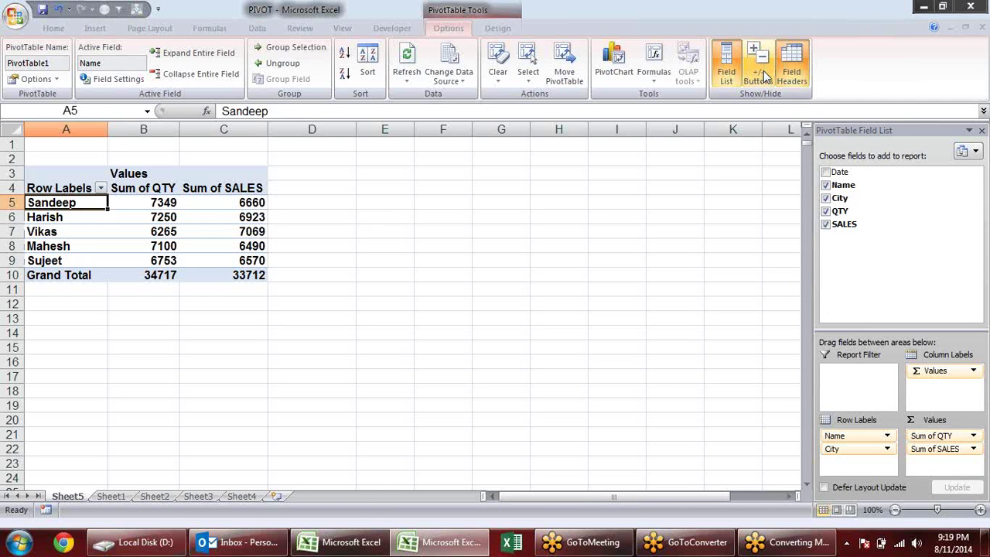
{"action": "left_click", "coordinate": [762, 61]}
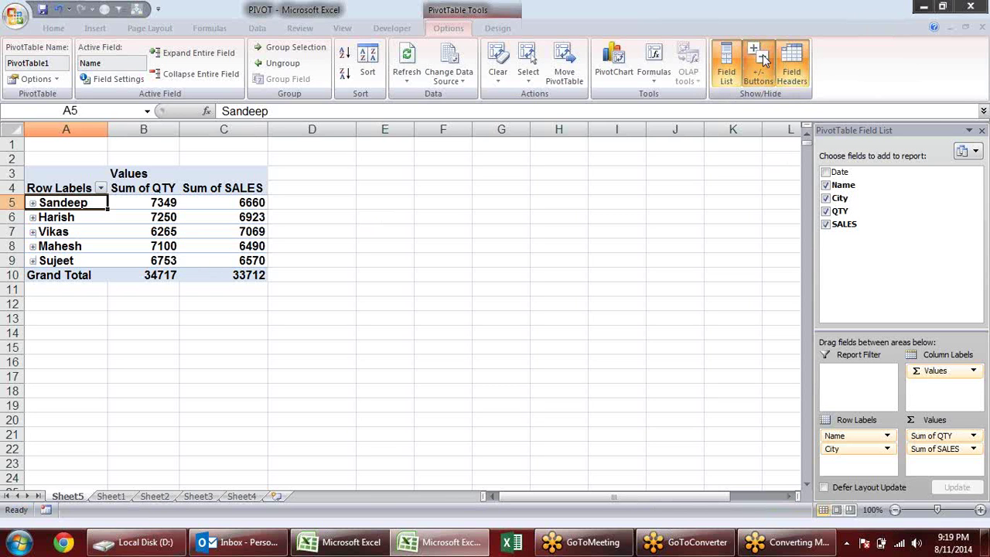
{"action": "left_click", "coordinate": [762, 61]}
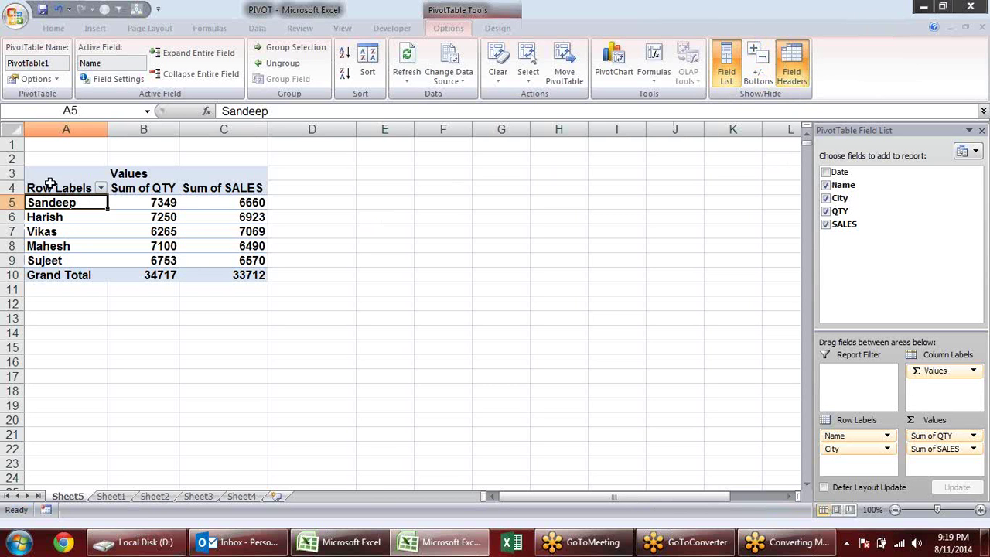
{"action": "left_click", "coordinate": [791, 71]}
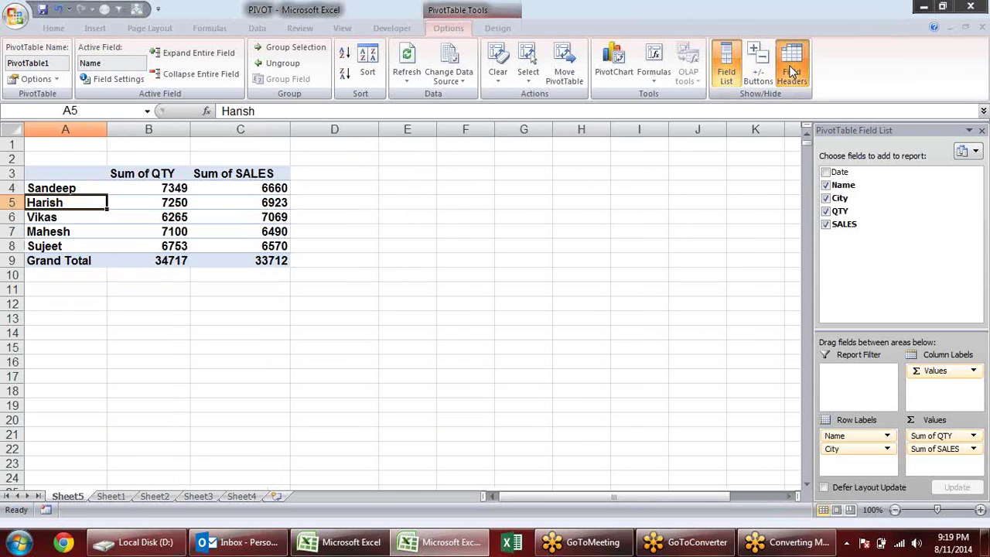
{"action": "left_click", "coordinate": [791, 71]}
{"action": "left_click", "coordinate": [791, 71]}
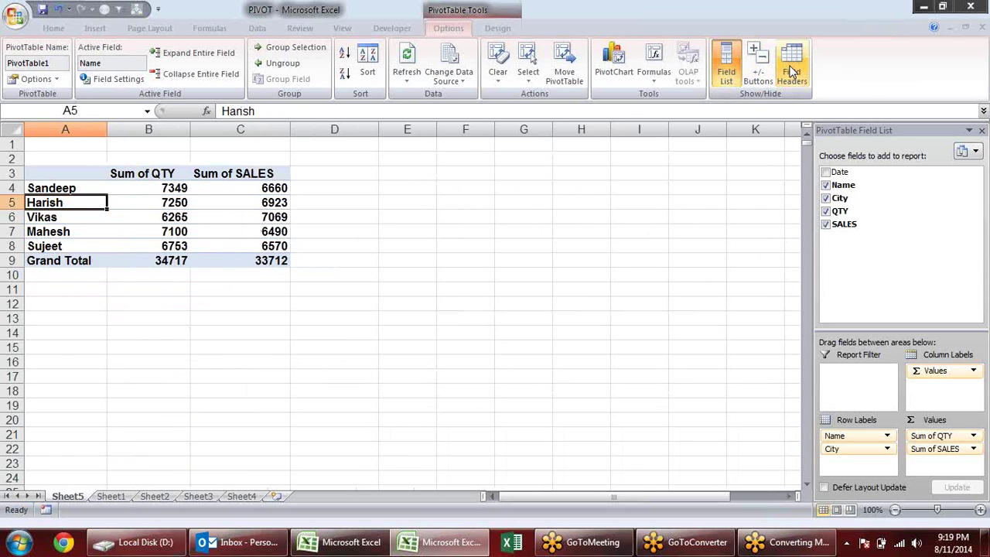
{"action": "left_click", "coordinate": [791, 71]}
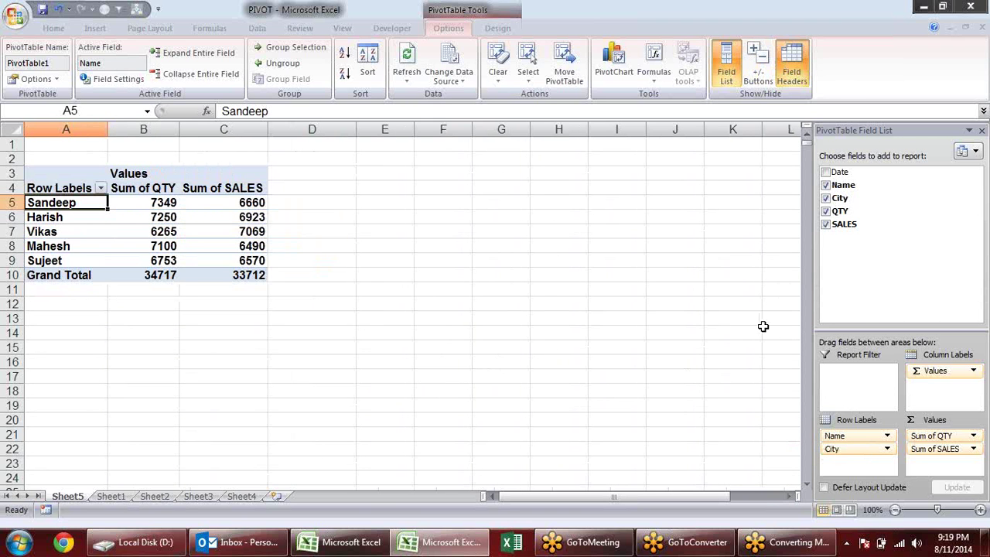
Restore the +/- buttons, expand every name, and uncheck City in the field list
{"action": "left_click", "coordinate": [762, 73]}
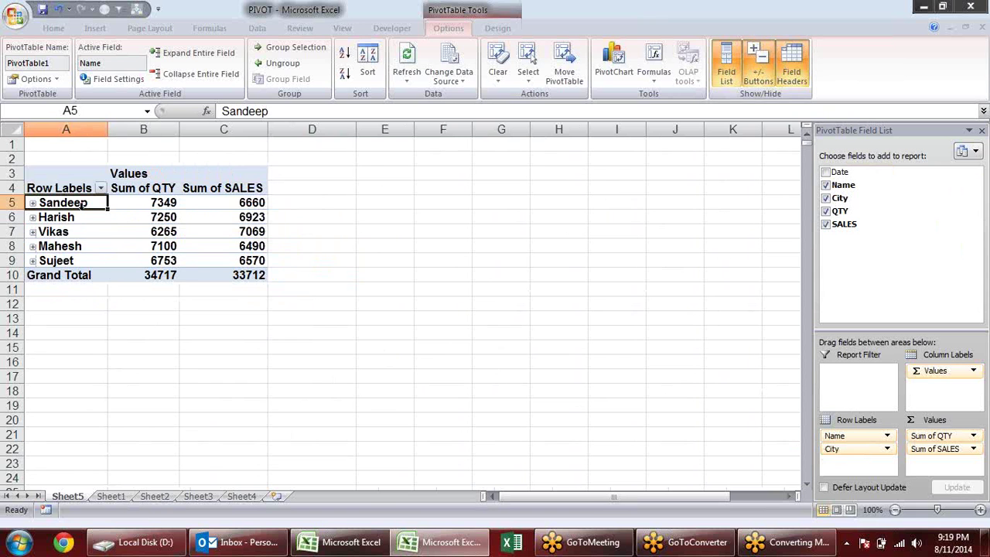
{"action": "left_click", "coordinate": [198, 54]}
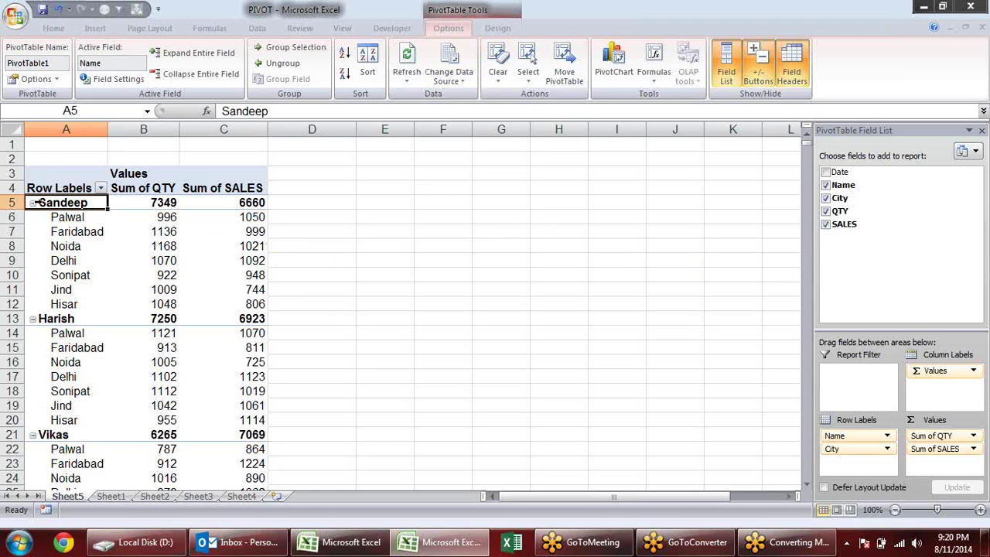
{"action": "left_click", "coordinate": [825, 198]}
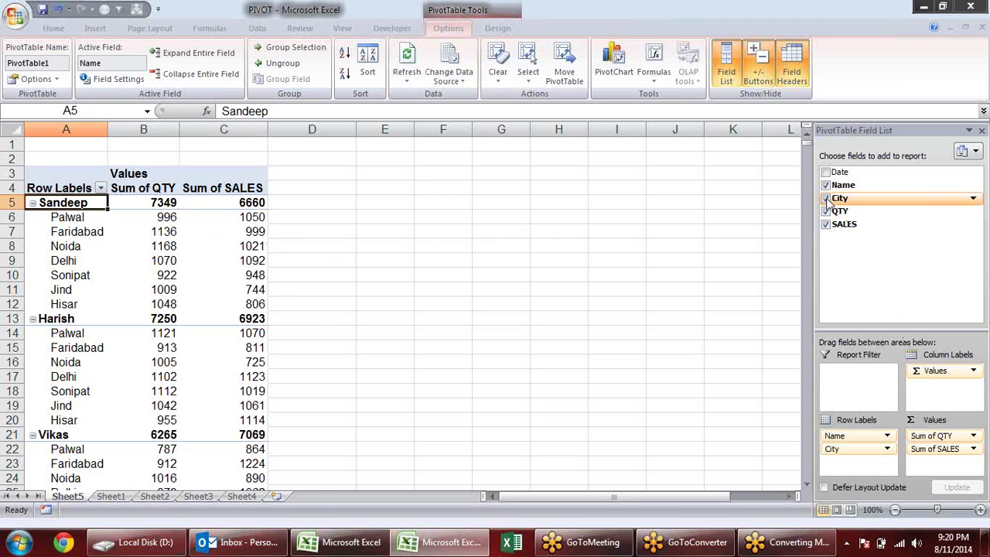
Inspect the per-name totals in the pivot table, such as SALES 7069
{"action": "left_click", "coordinate": [71, 232]}
{"action": "left_click", "coordinate": [48, 261]}
{"action": "left_click", "coordinate": [62, 202]}
{"action": "left_click", "coordinate": [189, 231]}
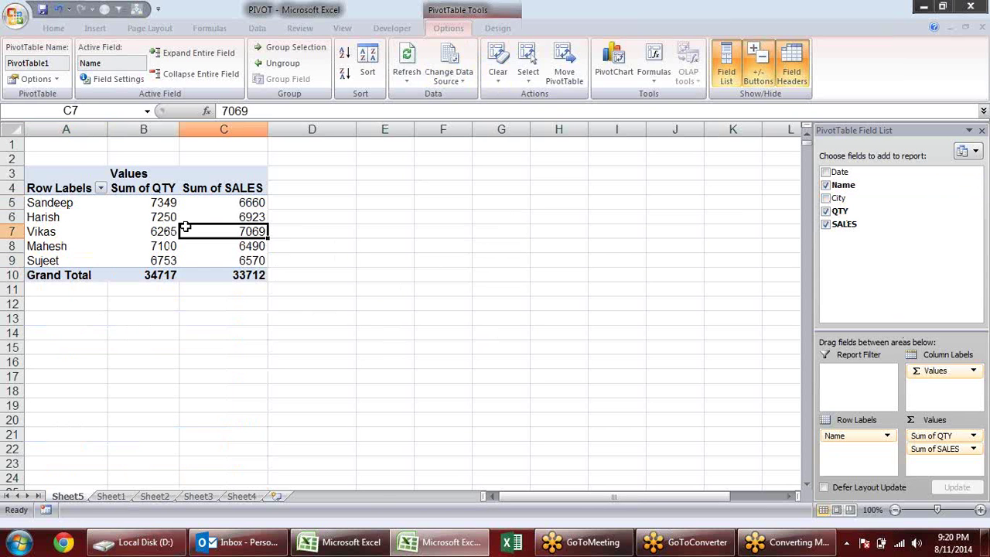
On Sheet1, move to cell B4 at the top of the Name column
{"action": "left_click", "coordinate": [111, 495]}
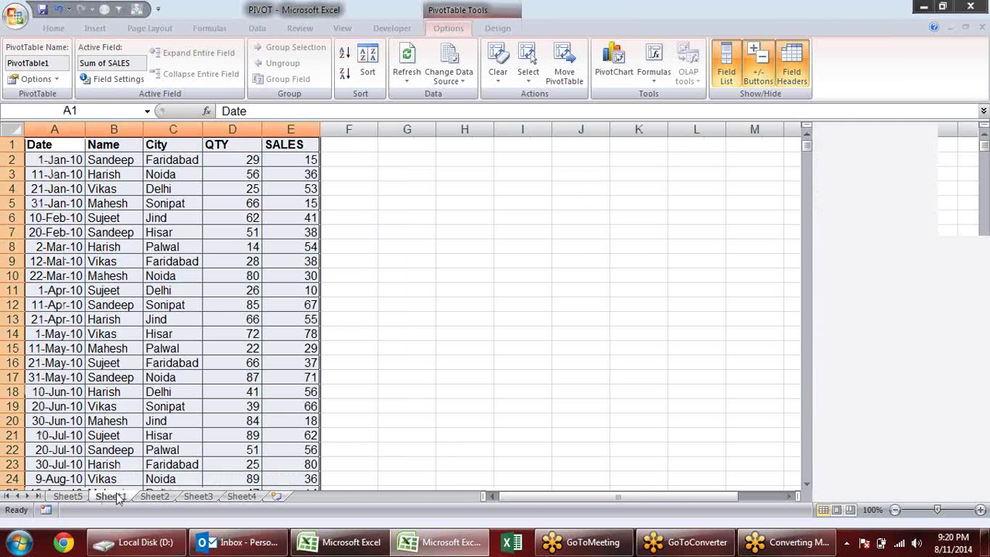
{"action": "left_click", "coordinate": [441, 292]}
{"action": "scroll", "coordinate": [441, 292], "scroll_direction": "down", "scroll_amount": 4}
{"action": "scroll", "coordinate": [210, 335], "scroll_direction": "down", "scroll_amount": 9}
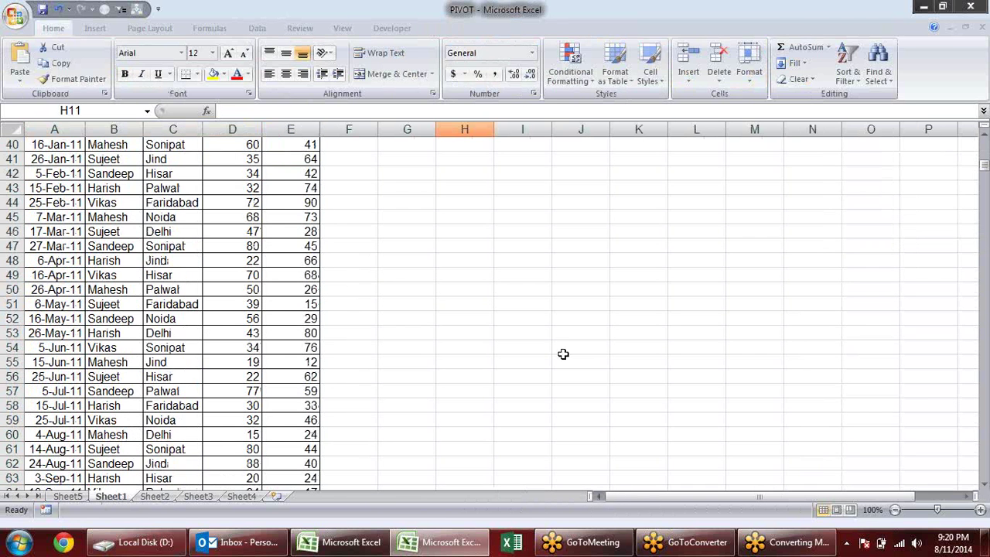
{"action": "left_click", "coordinate": [129, 294]}
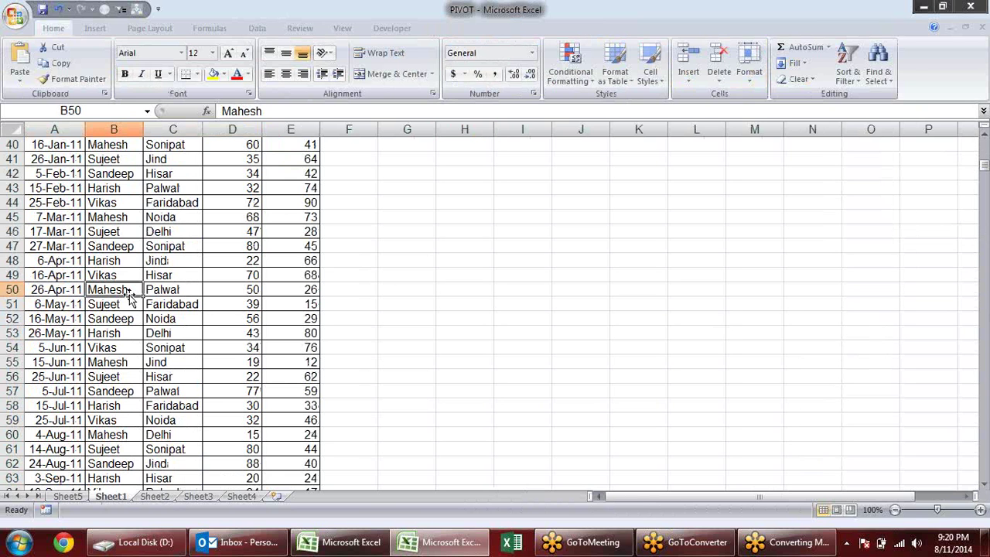
{"action": "key", "text": "ctrl+Up"}
{"action": "key", "text": "Down"}
{"action": "key", "text": "Down"}
{"action": "key", "text": "Down"}
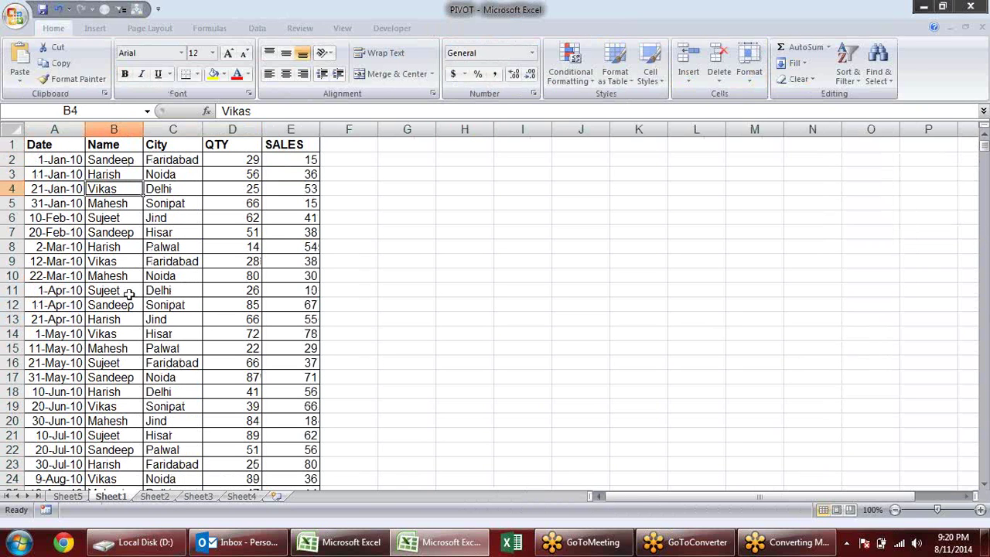
Change row 4 to name vijay, city shimla, QTY 46 and SALES 52
{"action": "type", "text": "vijay"}
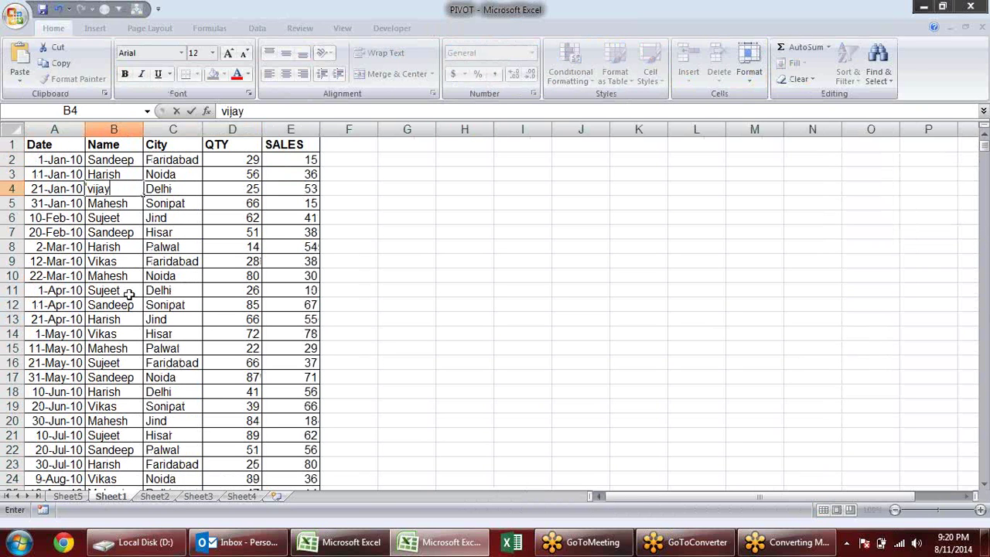
{"action": "key", "text": "Tab"}
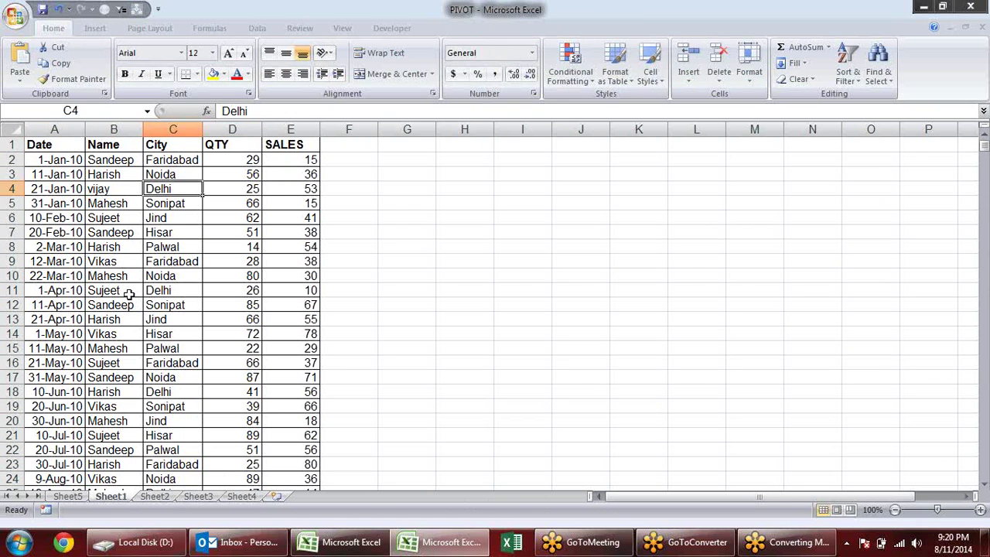
{"action": "type", "text": "shimla"}
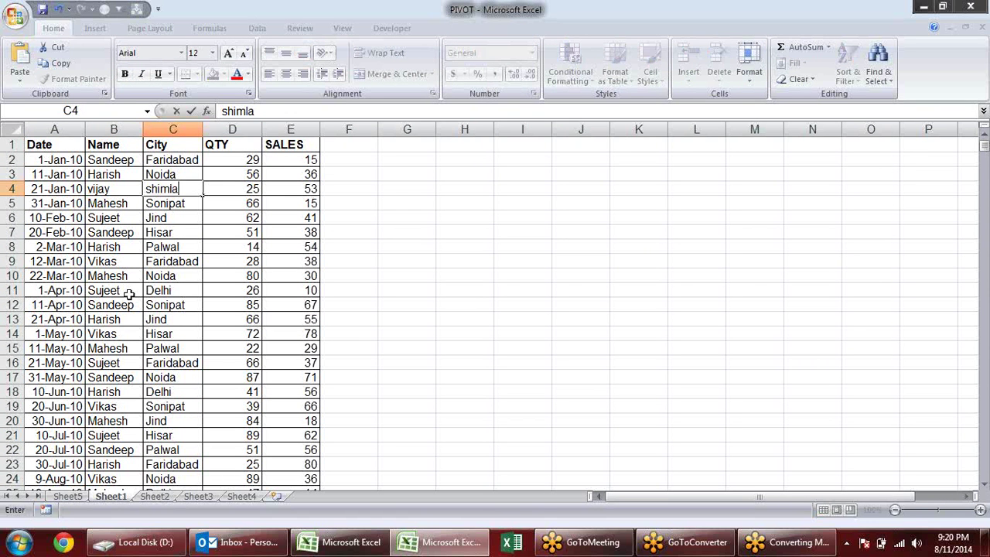
{"action": "key", "text": "Tab"}
{"action": "type", "text": "46"}
{"action": "key", "text": "Tab"}
{"action": "type", "text": "5"}
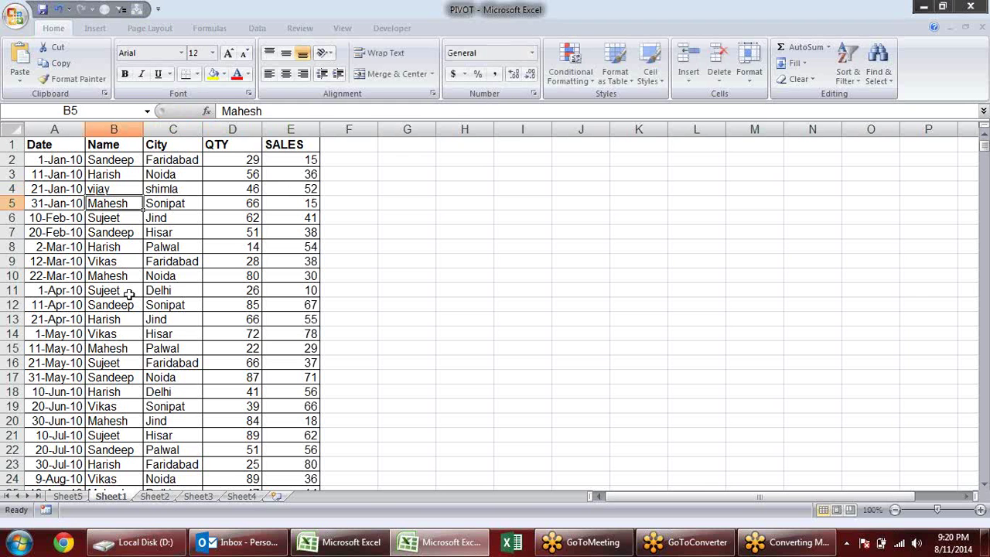
Refresh the Sheet5 pivot table so vijay appears, then go back to Sheet1
{"action": "left_click", "coordinate": [65, 497]}
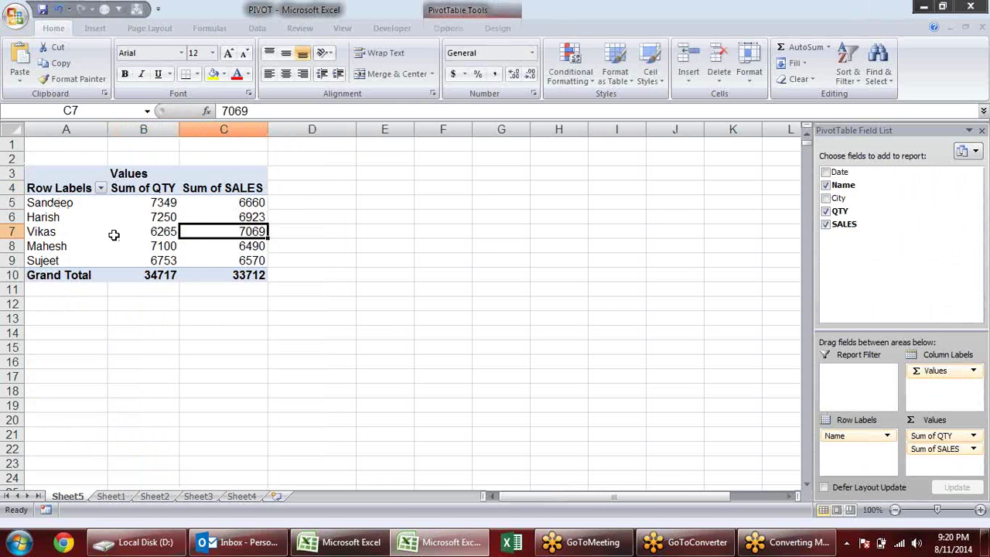
{"action": "left_click", "coordinate": [450, 28]}
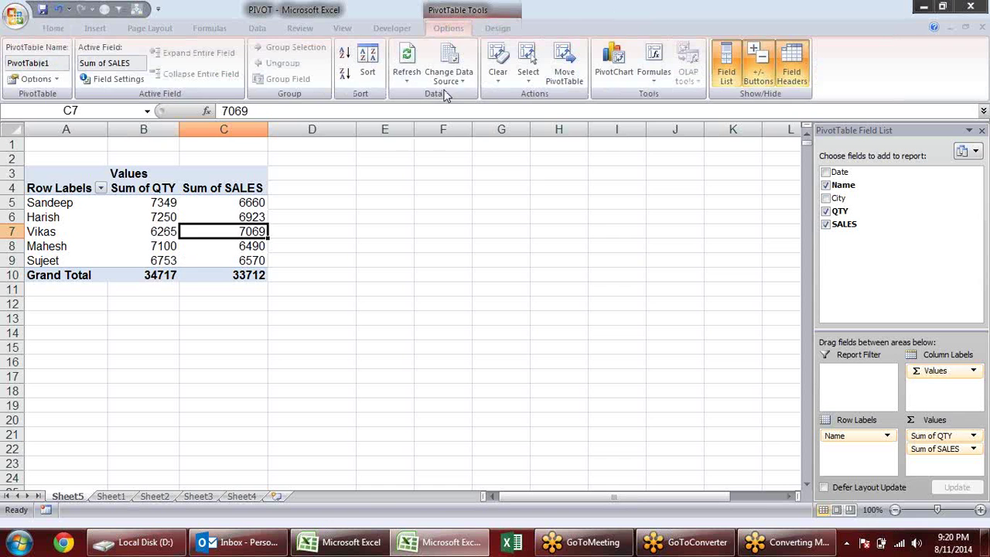
{"action": "left_click", "coordinate": [418, 58]}
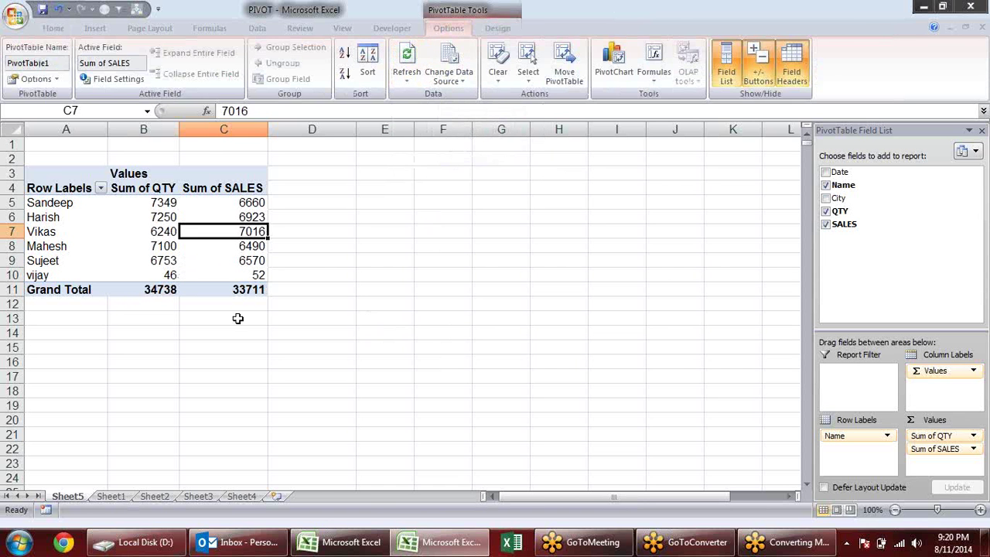
{"action": "left_click", "coordinate": [110, 495]}
{"action": "left_click", "coordinate": [89, 317]}
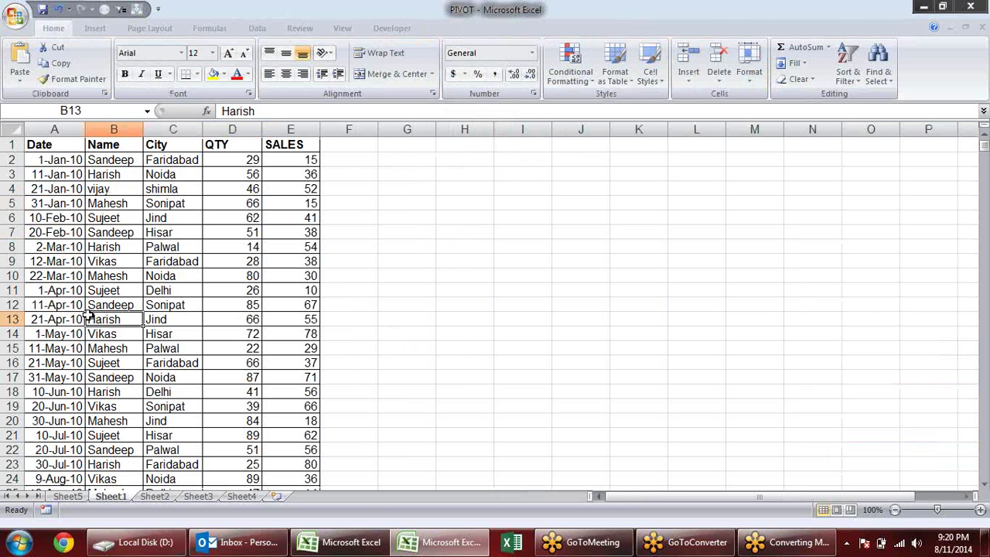
Go to the first empty row, A686, and enter the date 23-Sep-28
{"action": "key", "text": "ctrl+Down"}
{"action": "key", "text": "Down"}
{"action": "key", "text": "Down"}
{"action": "key", "text": "Down"}
{"action": "key", "text": "Down"}
{"action": "key", "text": "Up"}
{"action": "key", "text": "Up"}
{"action": "key", "text": "Up"}
{"action": "key", "text": "Up"}
{"action": "key", "text": "Up"}
{"action": "key", "text": "Down"}
{"action": "key", "text": "Left"}
{"action": "type", "text": "23-Sep-28"}
{"action": "key", "text": "Tab"}
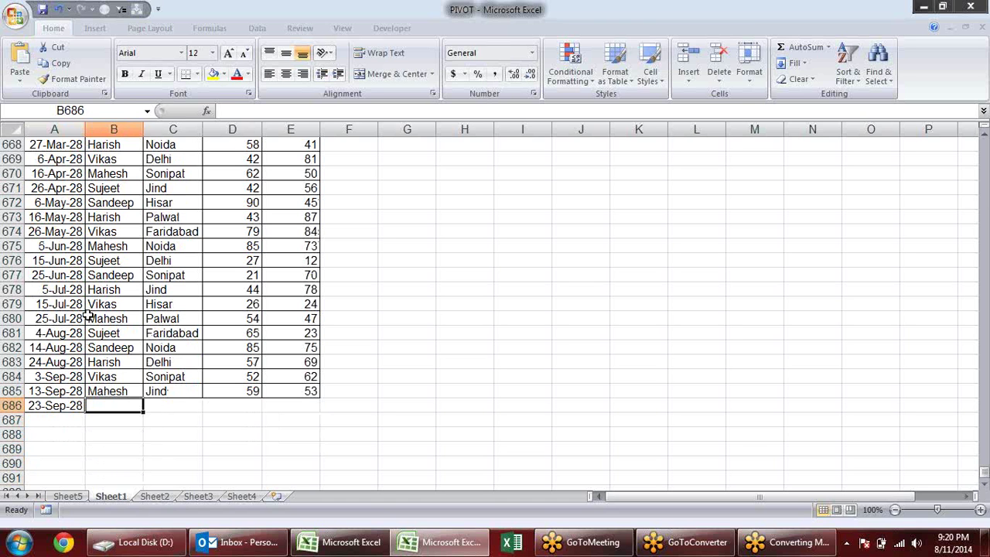
Fill in the salesperson's name, city Bhind, QTY 50 and SALES 56 across row 686
{"action": "type", "text": "Shiva"}
{"action": "key", "text": "Tab"}
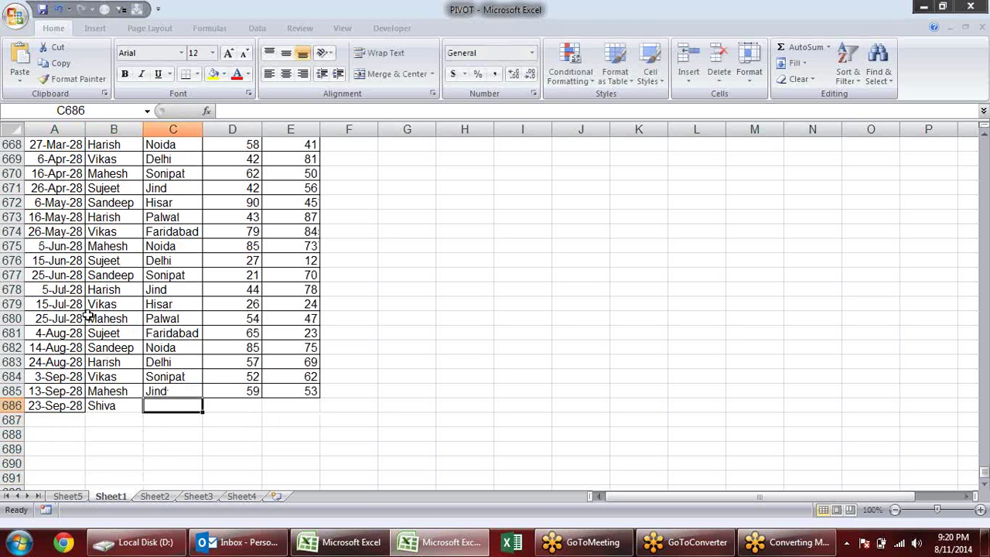
{"action": "type", "text": "Bhind"}
{"action": "key", "text": "Tab"}
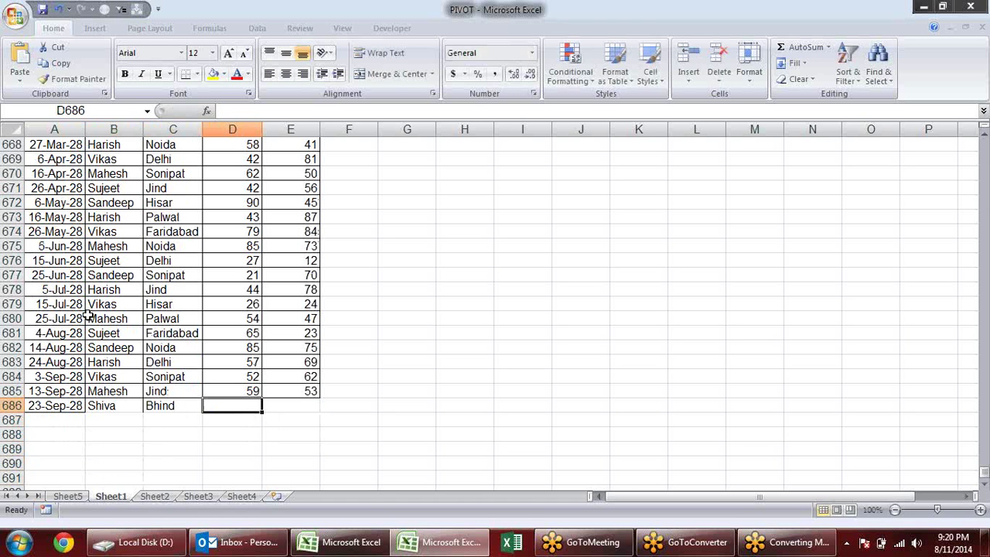
{"action": "type", "text": "50"}
{"action": "key", "text": "Tab"}
{"action": "type", "text": "56"}
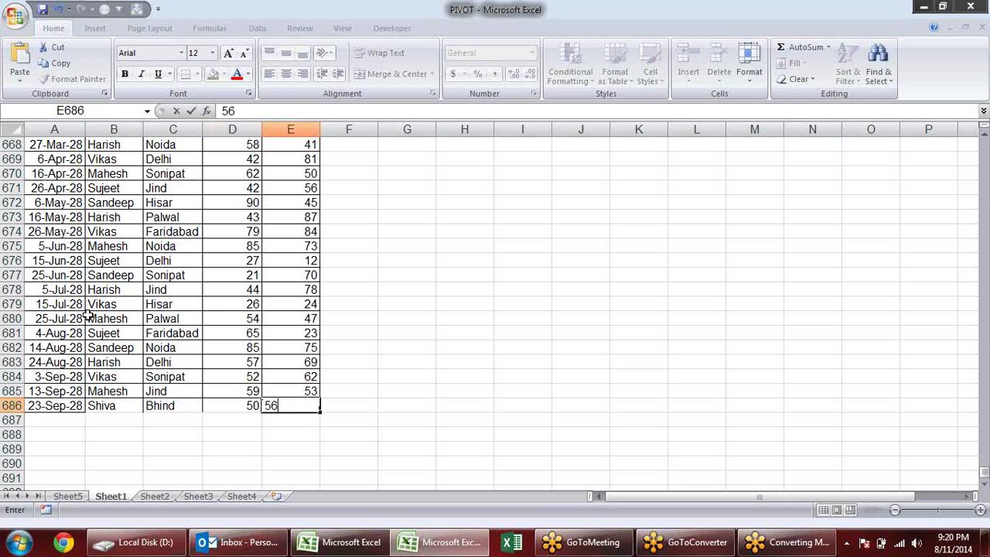
{"action": "key", "text": "Return"}
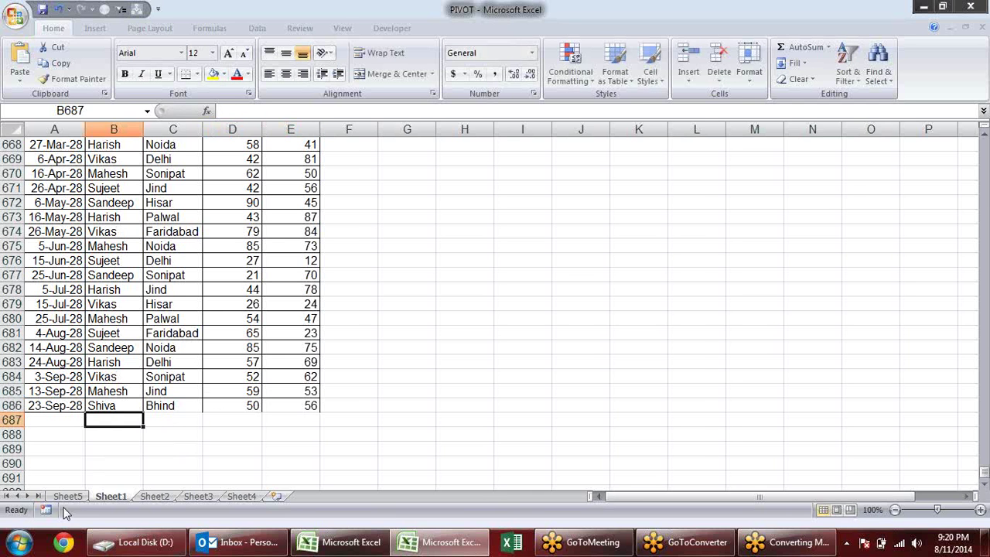
{"action": "left_click", "coordinate": [67, 495]}
Select the Sheet5 pivot table, then check the new row's date formula in A686 on Sheet1
{"action": "left_click", "coordinate": [81, 219]}
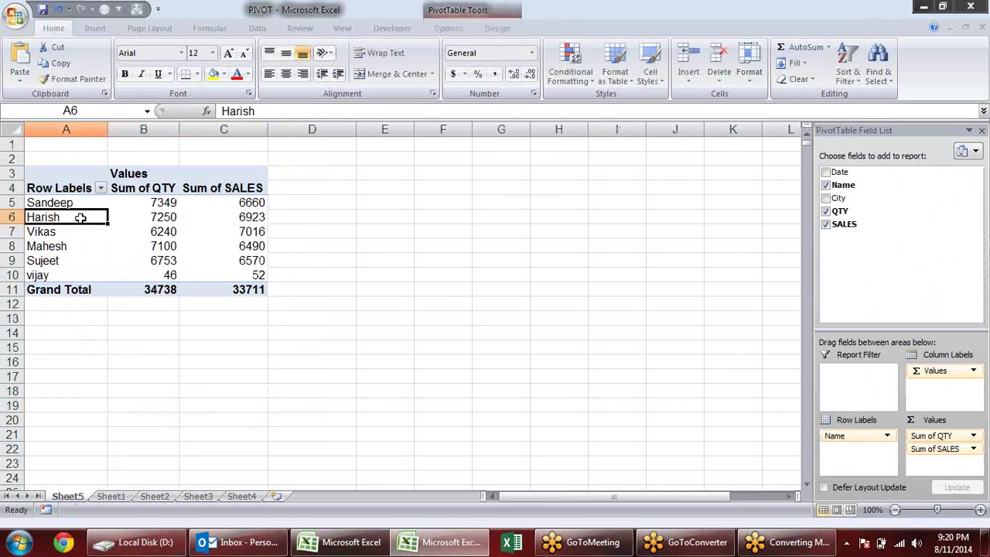
{"action": "left_click", "coordinate": [448, 28]}
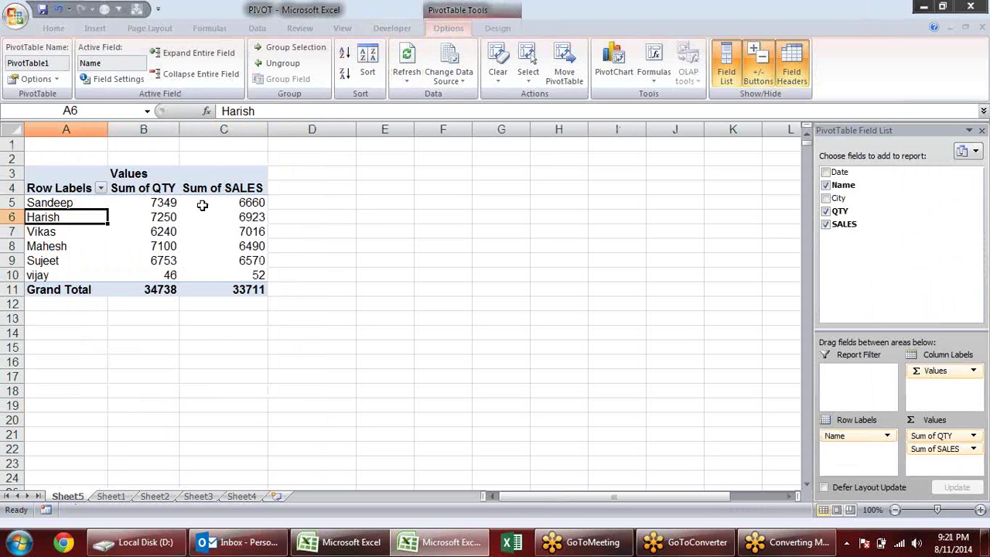
{"action": "mouse_move", "coordinate": [192, 218]}
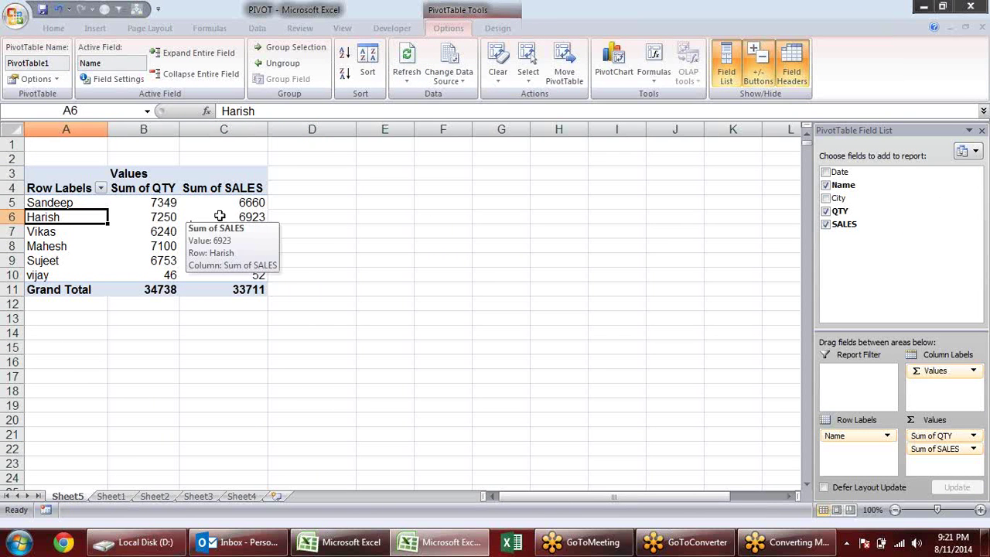
{"action": "left_click", "coordinate": [980, 219]}
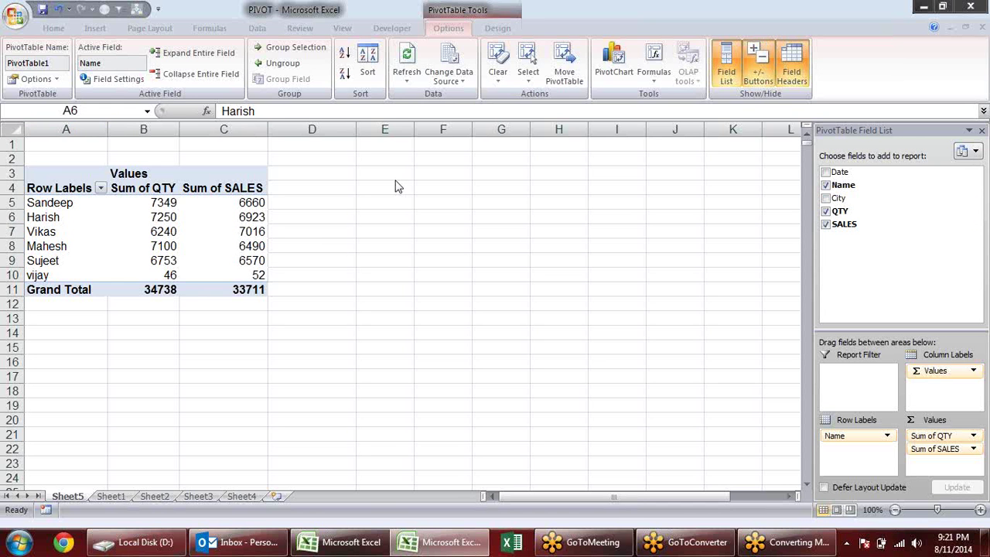
{"action": "left_click", "coordinate": [66, 218]}
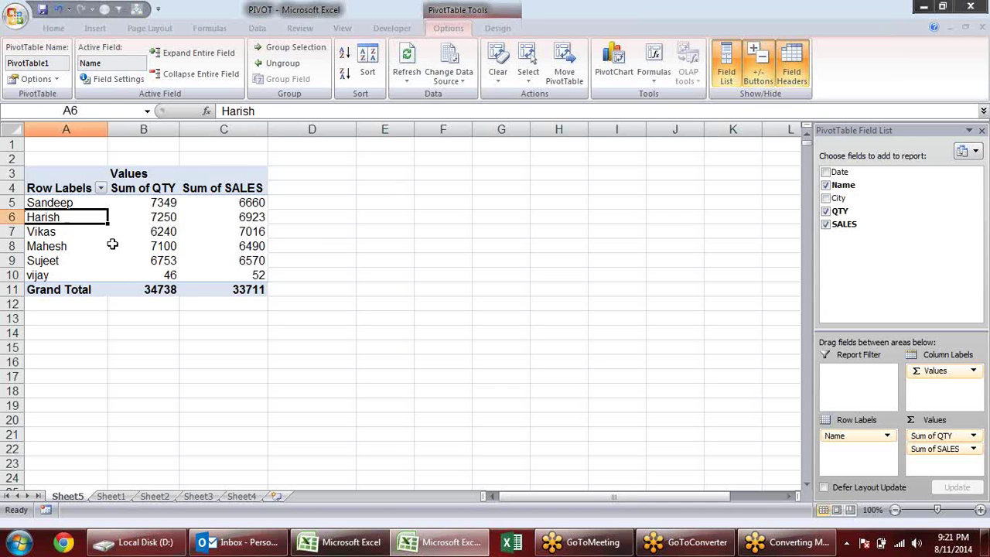
{"action": "left_click", "coordinate": [110, 495]}
{"action": "left_click", "coordinate": [45, 407]}
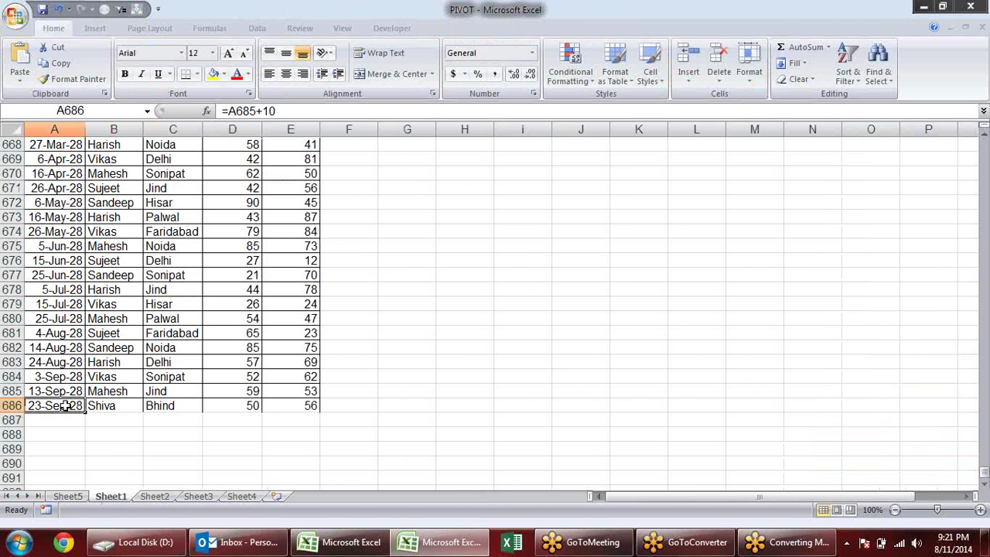
{"action": "left_click", "coordinate": [67, 496]}
Refresh the Sheet5 pivot table; Grand Totals stay at 34738 QTY and 33711 SALES
{"action": "left_click", "coordinate": [128, 232]}
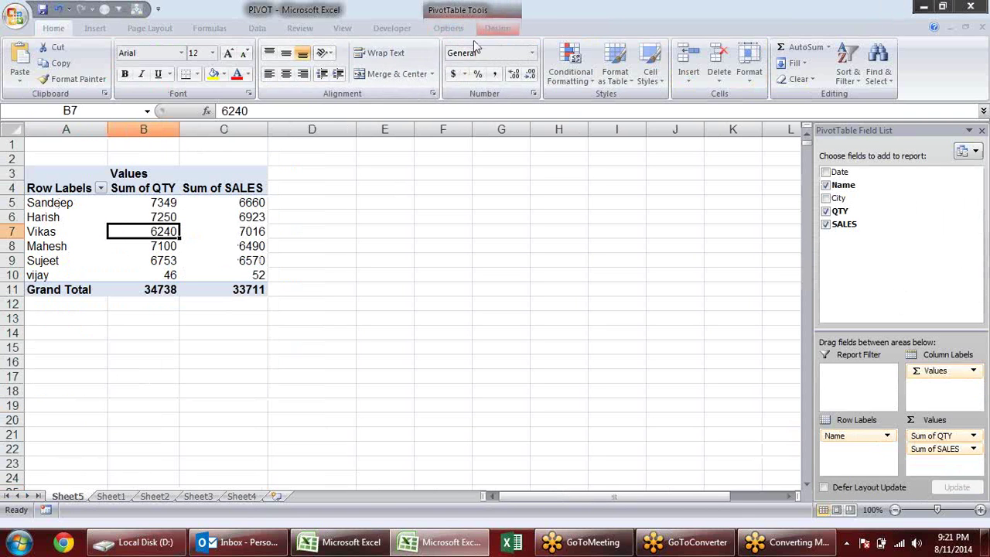
{"action": "left_click", "coordinate": [452, 29]}
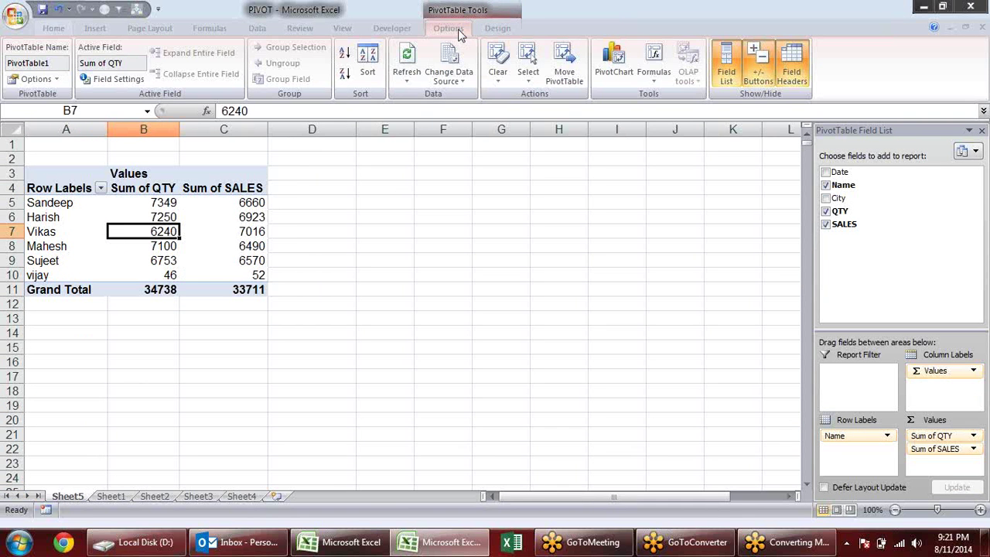
{"action": "left_click", "coordinate": [408, 68]}
{"action": "left_click", "coordinate": [77, 262]}
{"action": "left_click", "coordinate": [138, 220]}
{"action": "left_click", "coordinate": [201, 223]}
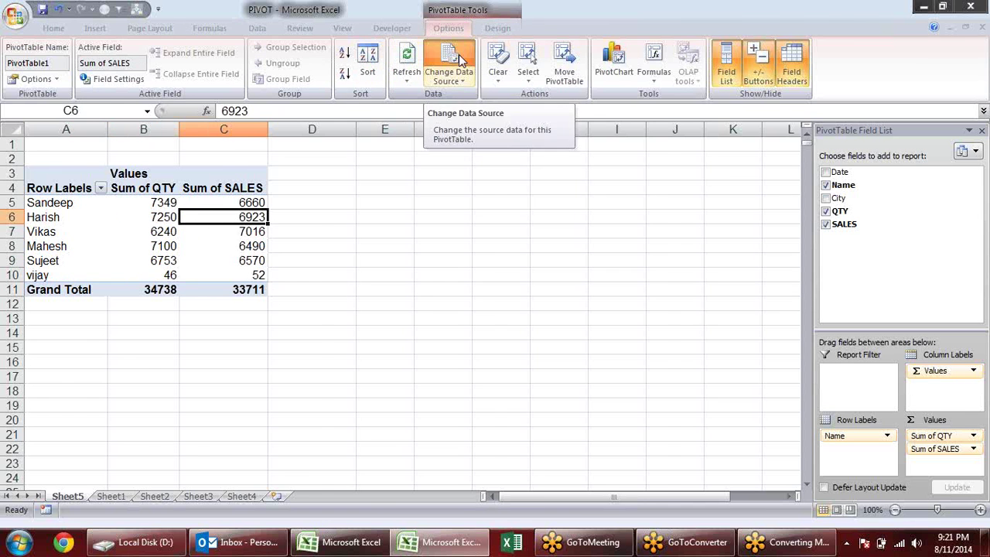
{"action": "left_click", "coordinate": [461, 60]}
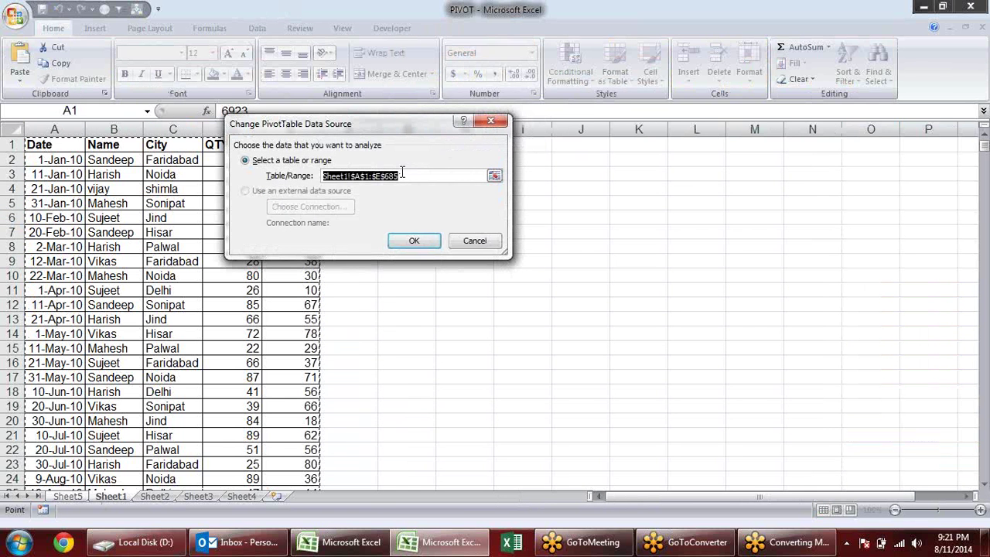
{"action": "left_click", "coordinate": [415, 176]}
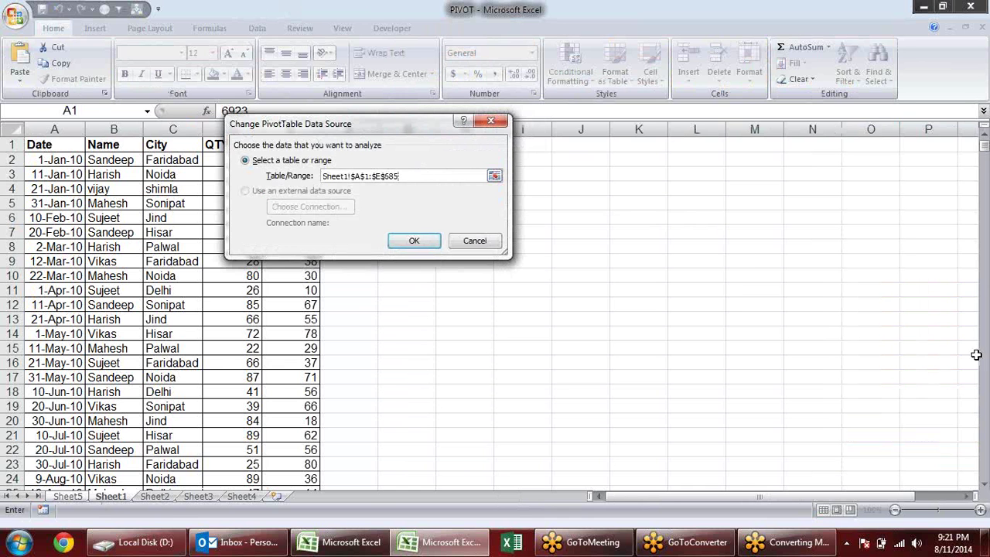
{"action": "left_click", "coordinate": [986, 379]}
{"action": "left_click", "coordinate": [986, 398]}
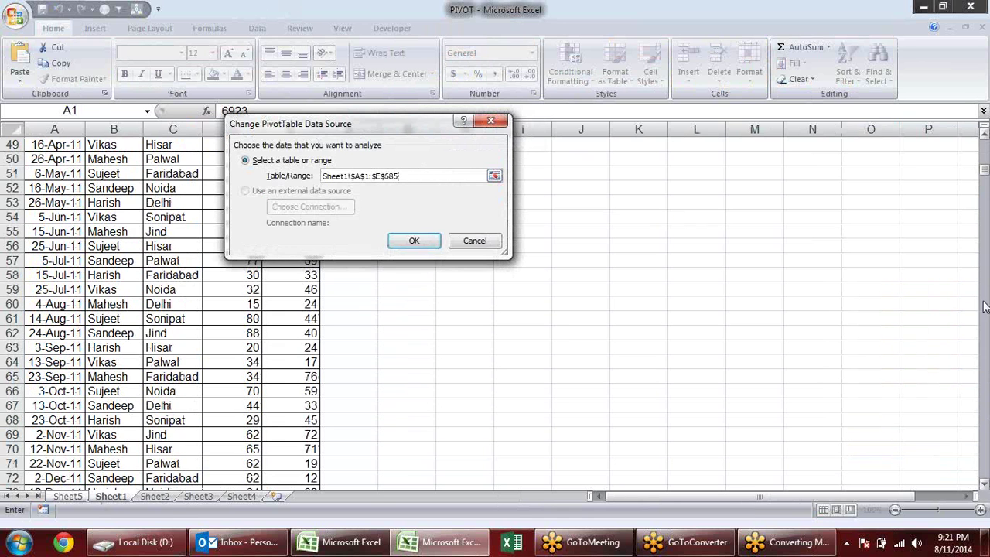
{"action": "left_click", "coordinate": [987, 419]}
{"action": "left_click_drag", "start_coordinate": [985, 175], "coordinate": [985, 518]}
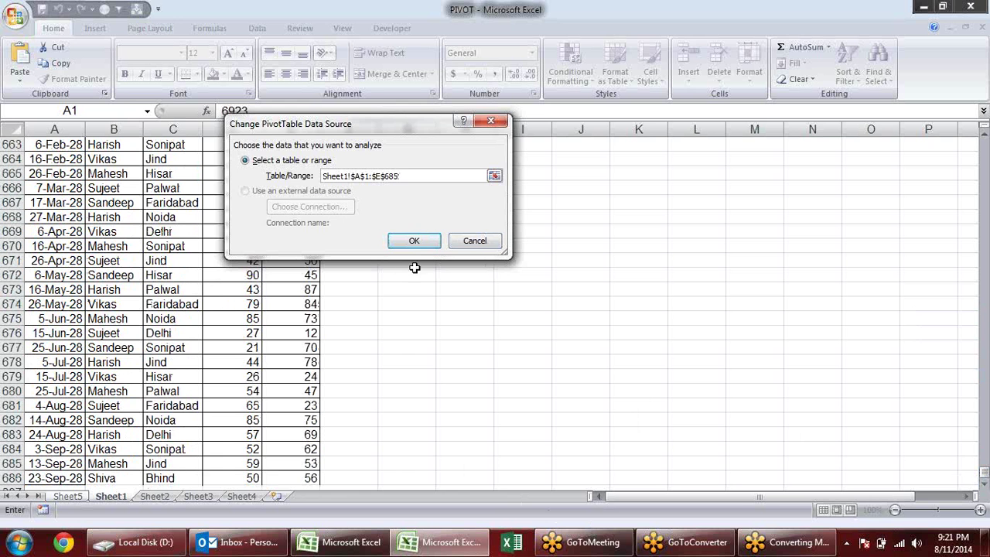
{"action": "left_click", "coordinate": [490, 245]}
Go to Sheet1 and scroll up through the sales records to cell B485
{"action": "left_click", "coordinate": [112, 496]}
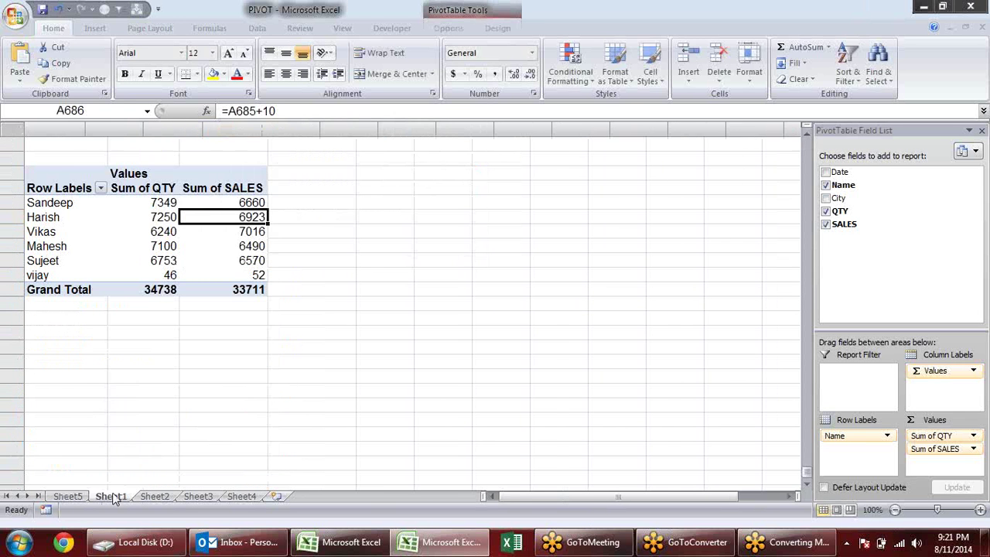
{"action": "scroll", "coordinate": [158, 372], "scroll_direction": "up", "scroll_amount": 3}
{"action": "scroll", "coordinate": [158, 372], "scroll_direction": "up", "scroll_amount": 10}
{"action": "scroll", "coordinate": [157, 372], "scroll_direction": "up", "scroll_amount": 10}
{"action": "scroll", "coordinate": [158, 372], "scroll_direction": "up", "scroll_amount": 8}
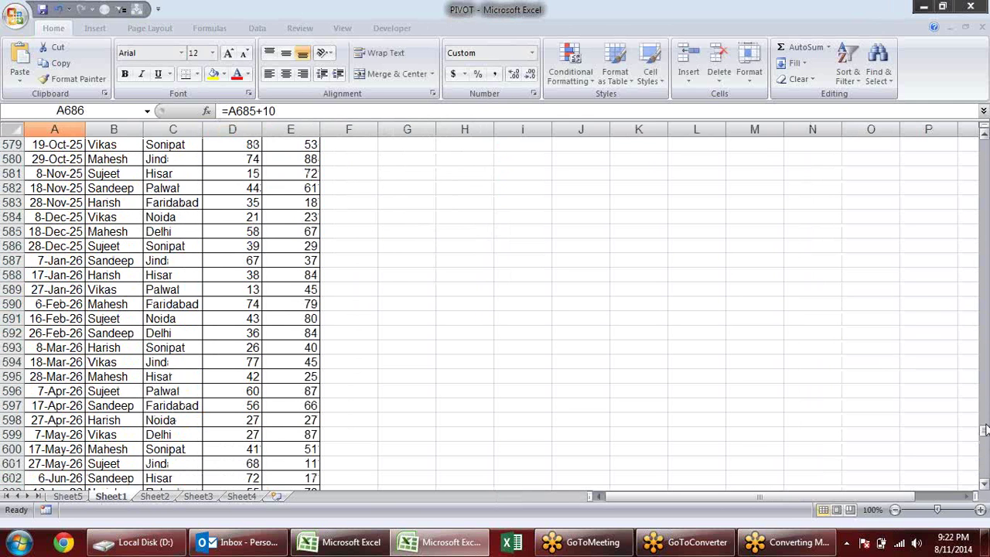
{"action": "left_click_drag", "start_coordinate": [985, 431], "coordinate": [984, 382]}
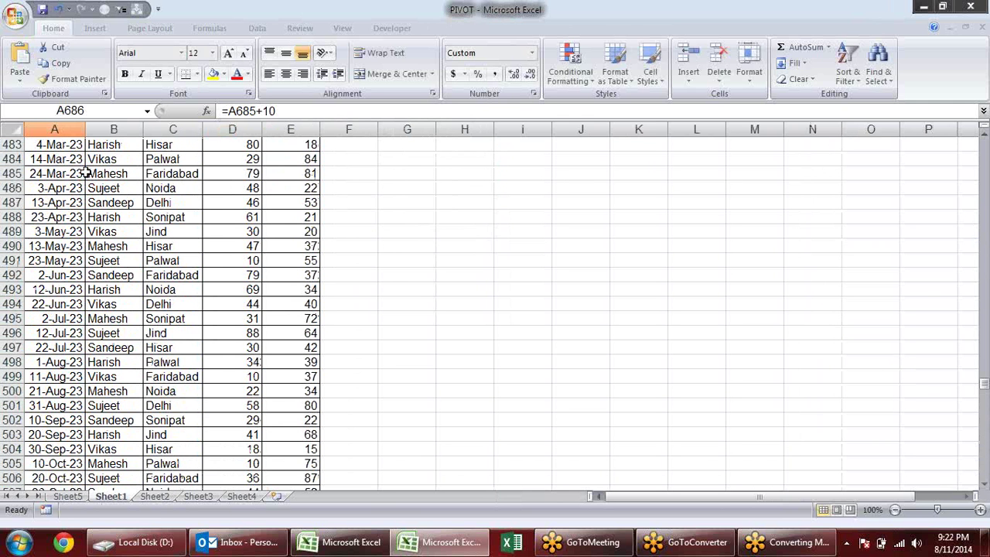
{"action": "left_click", "coordinate": [88, 173]}
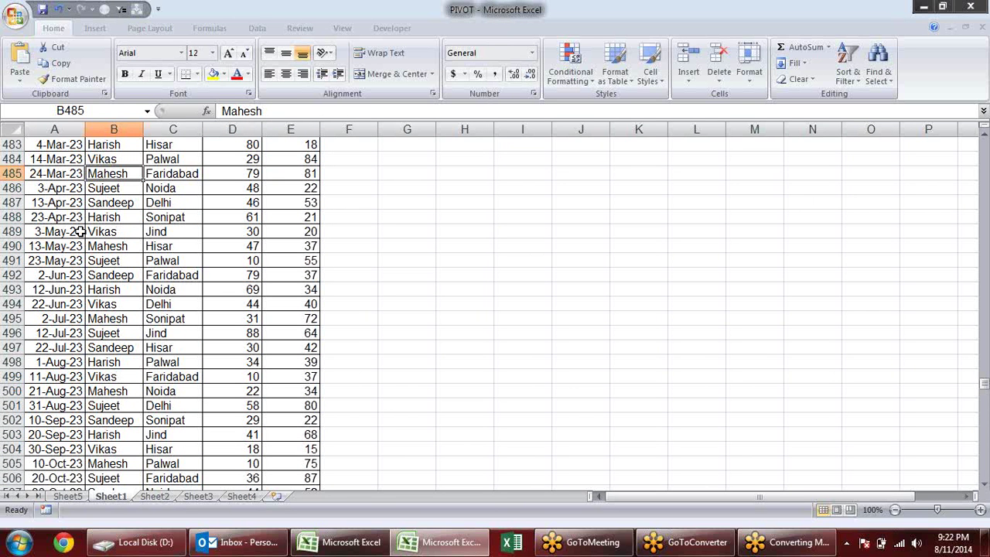
Convert A1:E686 into a table with headers using Ctrl+T
{"action": "key", "text": "ctrl+Home"}
{"action": "key", "text": "ctrl+t"}
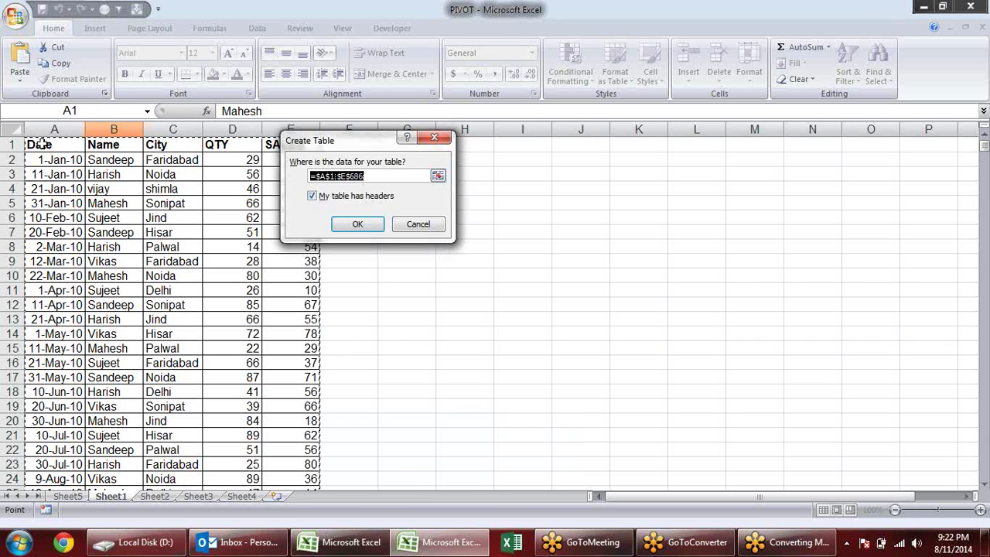
{"action": "left_click", "coordinate": [357, 224]}
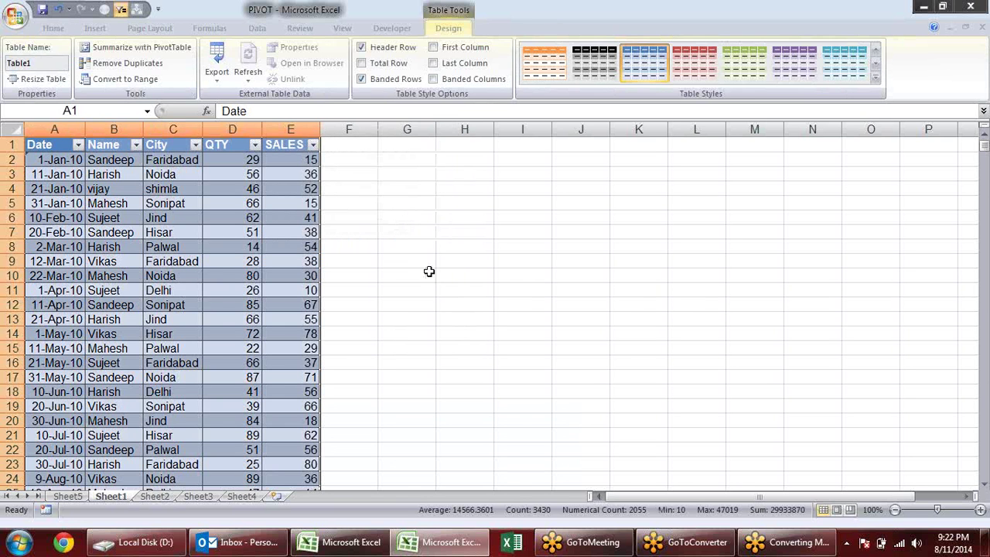
{"action": "left_click", "coordinate": [421, 251]}
{"action": "left_click", "coordinate": [216, 202]}
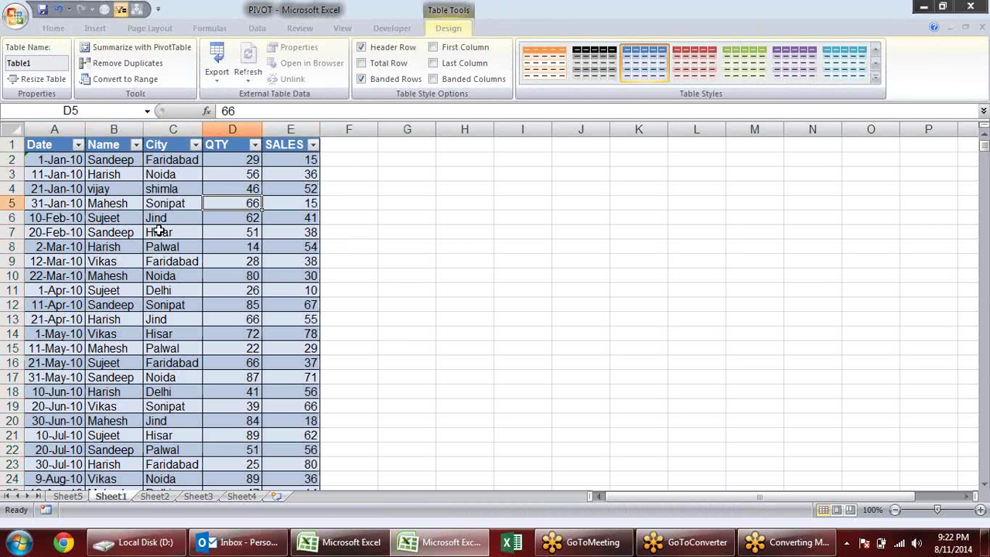
Refresh the pivot table on Sheet5
{"action": "scroll", "coordinate": [158, 230], "scroll_direction": "down", "scroll_amount": 2}
{"action": "left_click", "coordinate": [67, 496]}
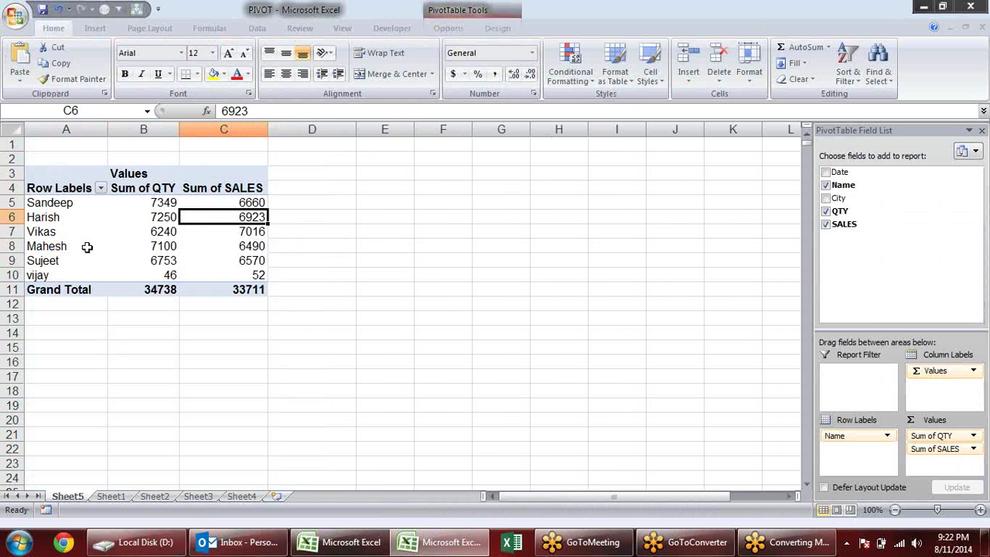
{"action": "left_click", "coordinate": [448, 30]}
{"action": "left_click", "coordinate": [398, 67]}
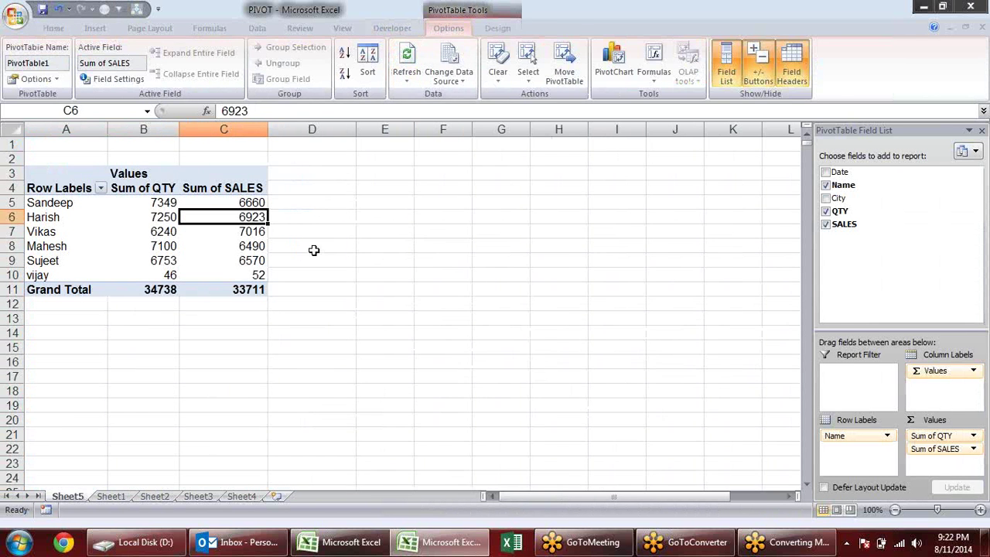
{"action": "left_click", "coordinate": [187, 231]}
View the pivot's data source (Sheet1!$A$1:$E$685), cancel unchanged, and return to Sheet1
{"action": "left_click", "coordinate": [134, 238]}
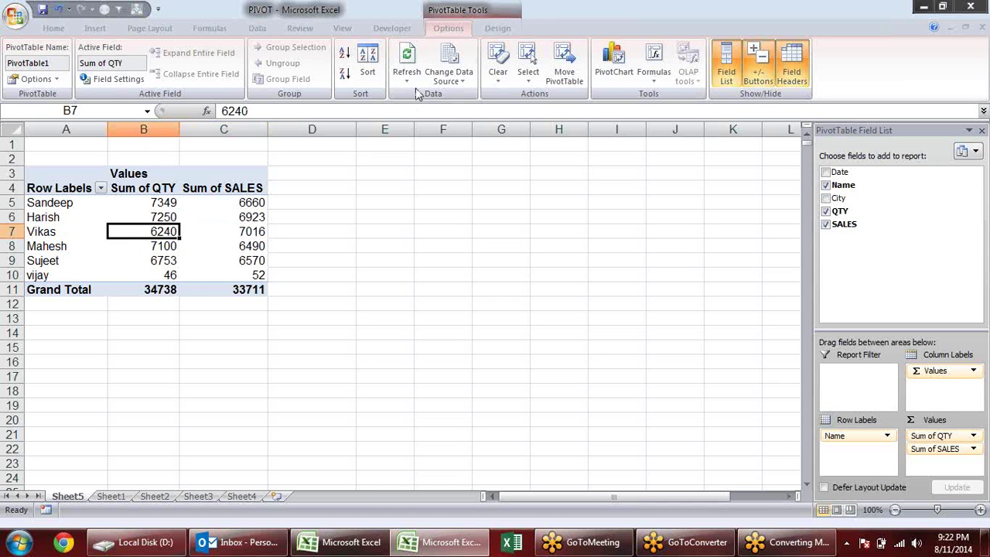
{"action": "left_click", "coordinate": [451, 67]}
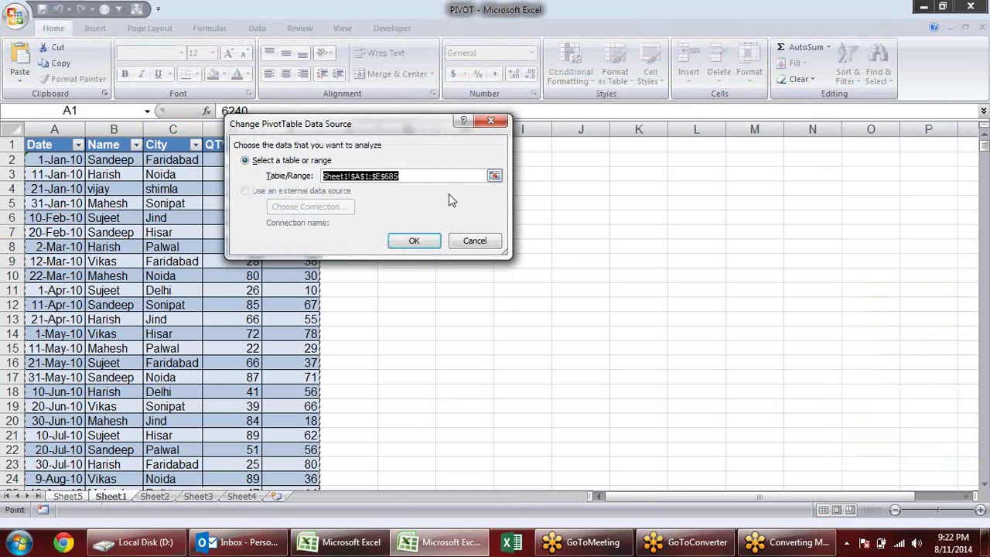
{"action": "left_click", "coordinate": [475, 241]}
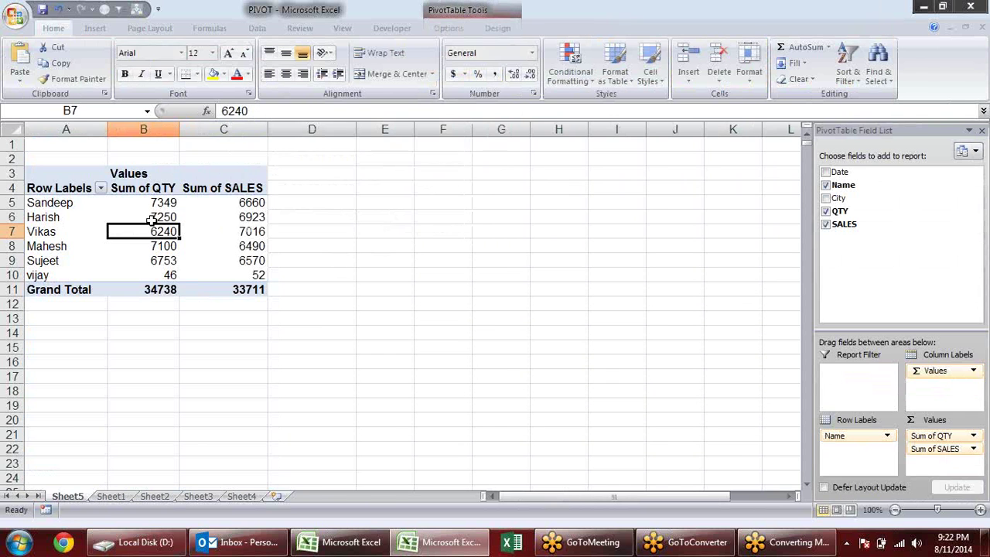
{"action": "left_click", "coordinate": [110, 495]}
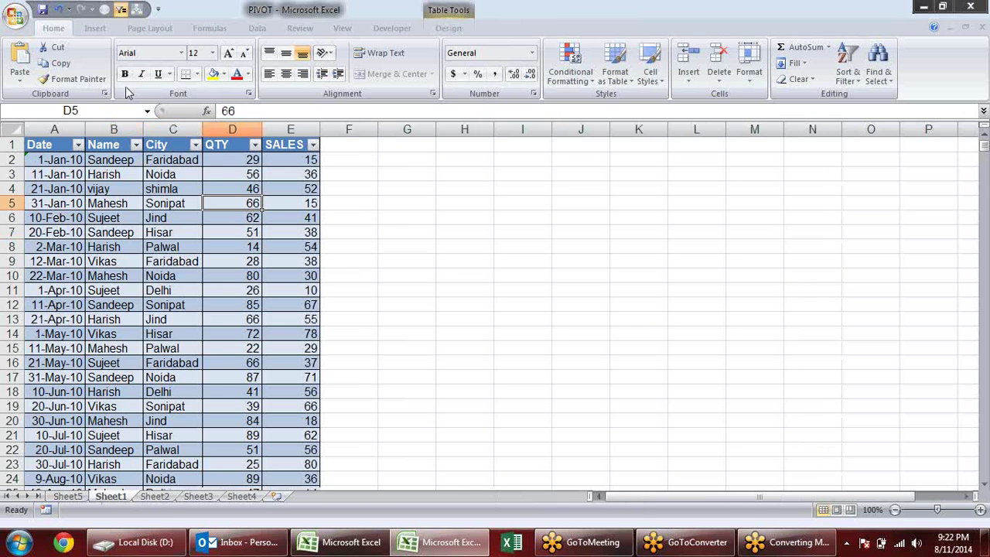
Replace the table name Table1 with 'data' in Table Tools Design, then go back to Sheet5
{"action": "left_click", "coordinate": [114, 205]}
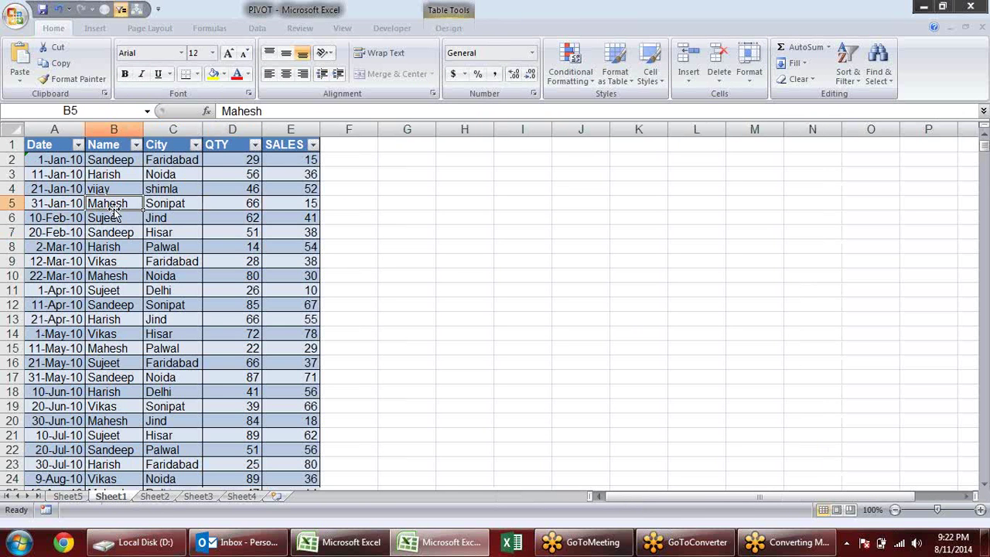
{"action": "left_click", "coordinate": [446, 9]}
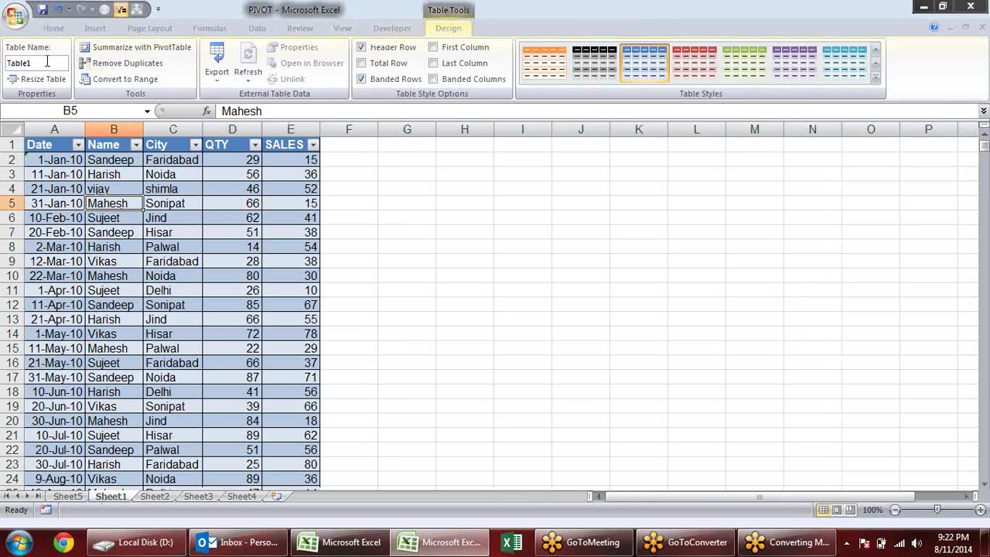
{"action": "left_click_drag", "start_coordinate": [48, 61], "coordinate": [3, 68]}
{"action": "type", "text": "data"}
{"action": "key", "text": "Return"}
{"action": "left_click", "coordinate": [357, 187]}
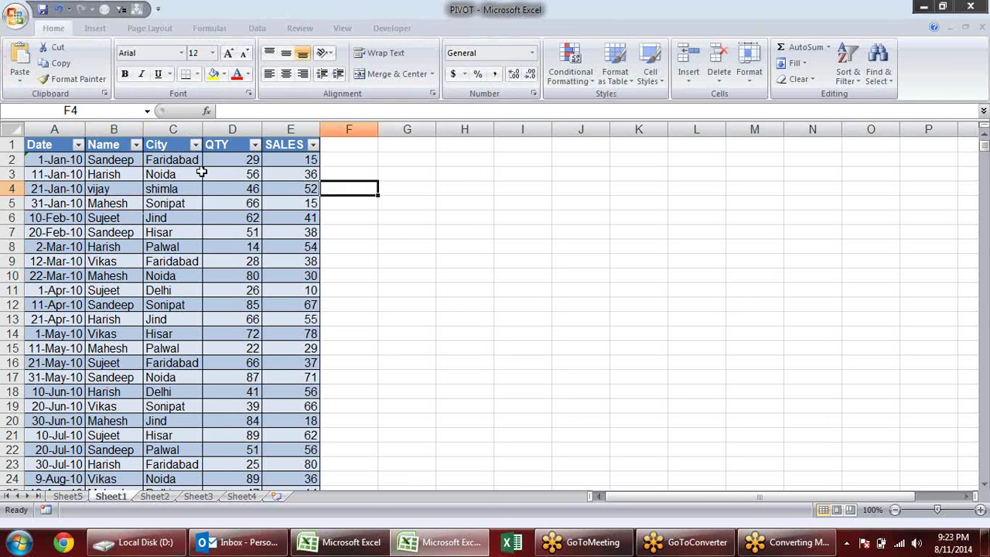
{"action": "left_click", "coordinate": [68, 496]}
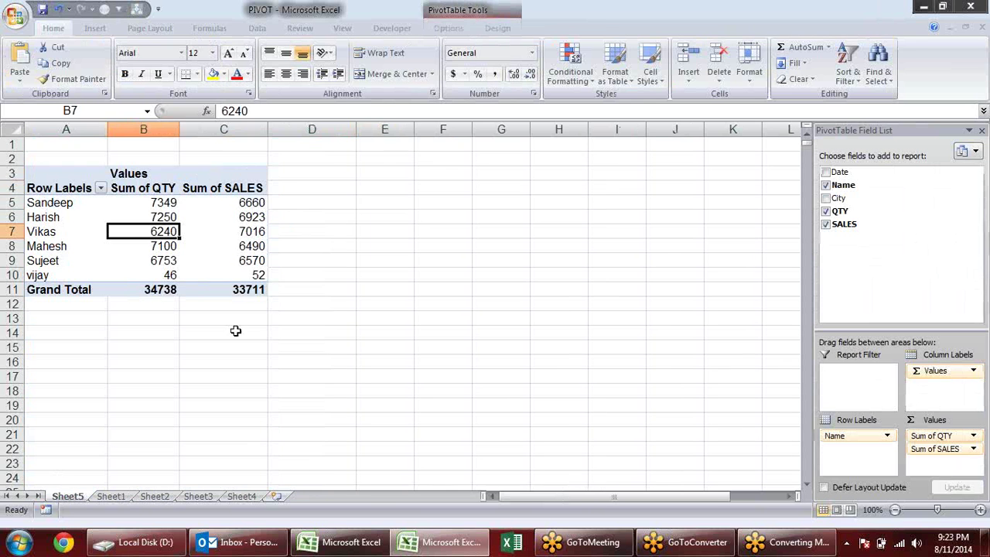
Change the pivot's data source to the table 'data', raising totals to 34788 and 33767
{"action": "left_click", "coordinate": [448, 29]}
{"action": "left_click", "coordinate": [450, 55]}
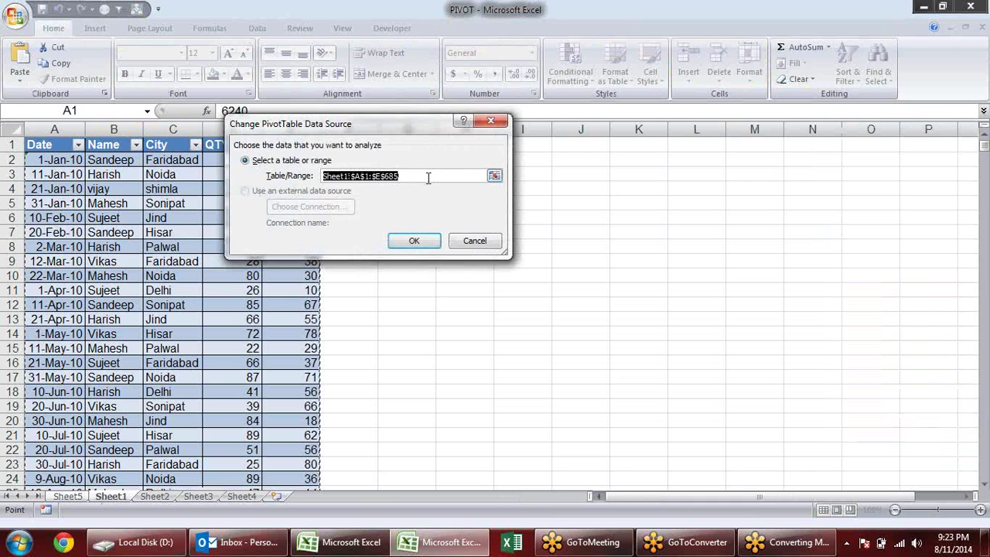
{"action": "type", "text": "data"}
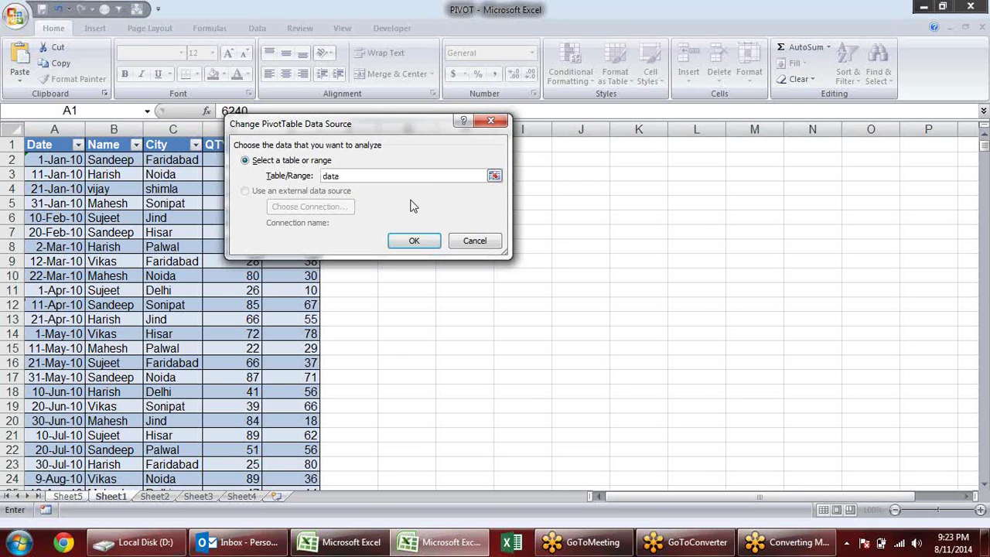
{"action": "left_click", "coordinate": [418, 241]}
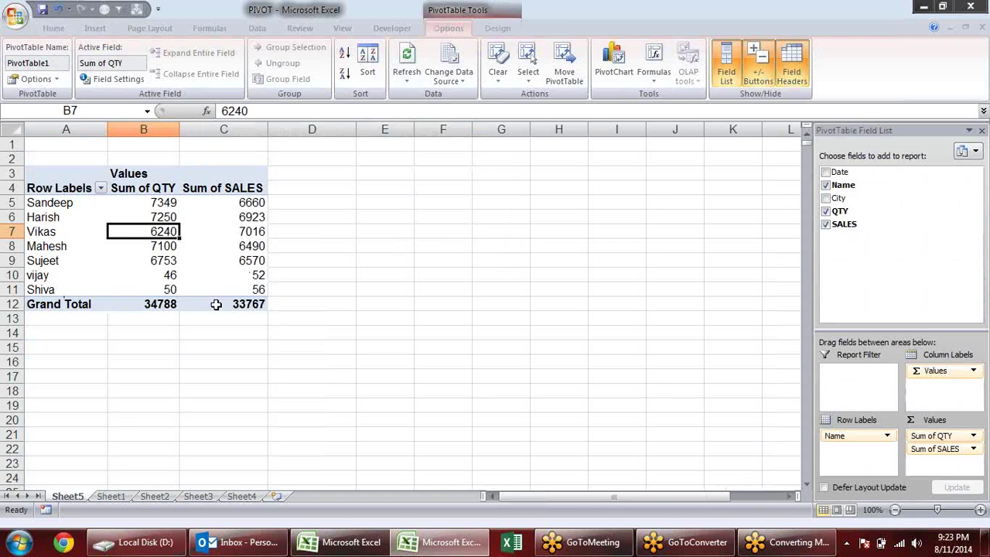
{"action": "left_click", "coordinate": [112, 497]}
Jump to the bottom of the Sheet1 table and fill the date down into new row 687
{"action": "scroll", "coordinate": [155, 256], "scroll_direction": "down", "scroll_amount": 6}
{"action": "scroll", "coordinate": [219, 276], "scroll_direction": "down", "scroll_amount": 6}
{"action": "left_click", "coordinate": [218, 276]}
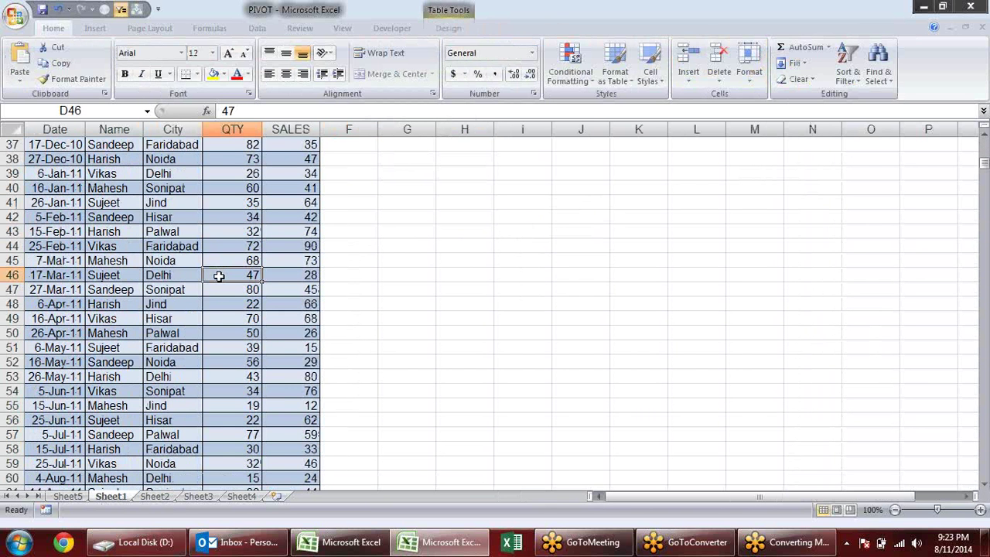
{"action": "key", "text": "ctrl+Down"}
{"action": "key", "text": "Down"}
{"action": "key", "text": "Down"}
{"action": "key", "text": "Down"}
{"action": "key", "text": "Down"}
{"action": "key", "text": "Up"}
{"action": "key", "text": "Up"}
{"action": "key", "text": "Up"}
{"action": "key", "text": "Up"}
{"action": "key", "text": "Left"}
{"action": "key", "text": "Left"}
{"action": "key", "text": "Left"}
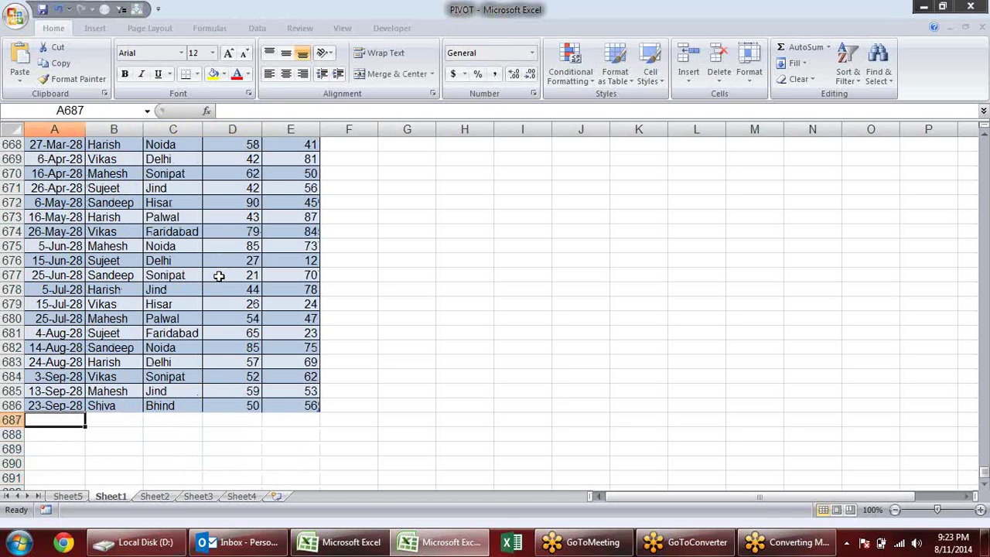
{"action": "key", "text": "ctrl+d"}
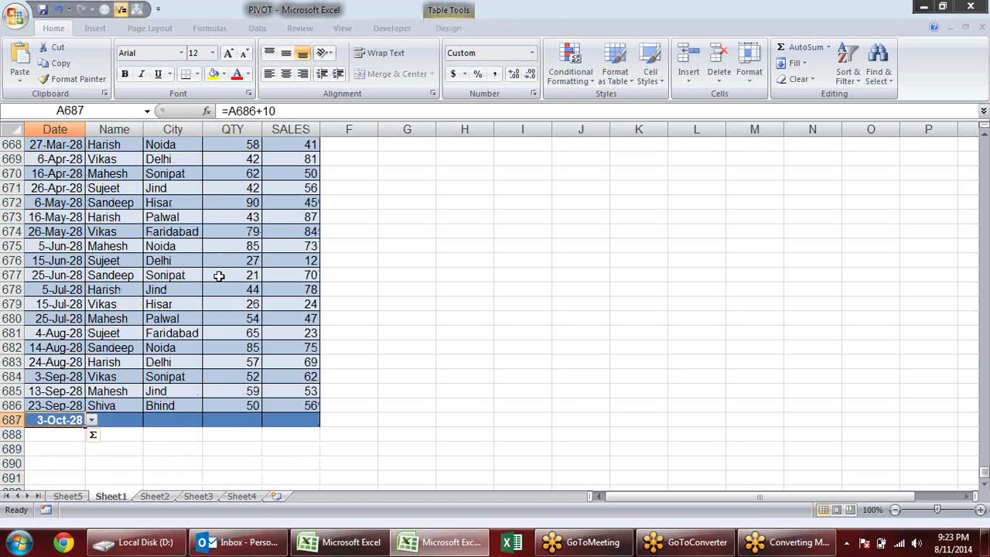
{"action": "key", "text": "Right"}
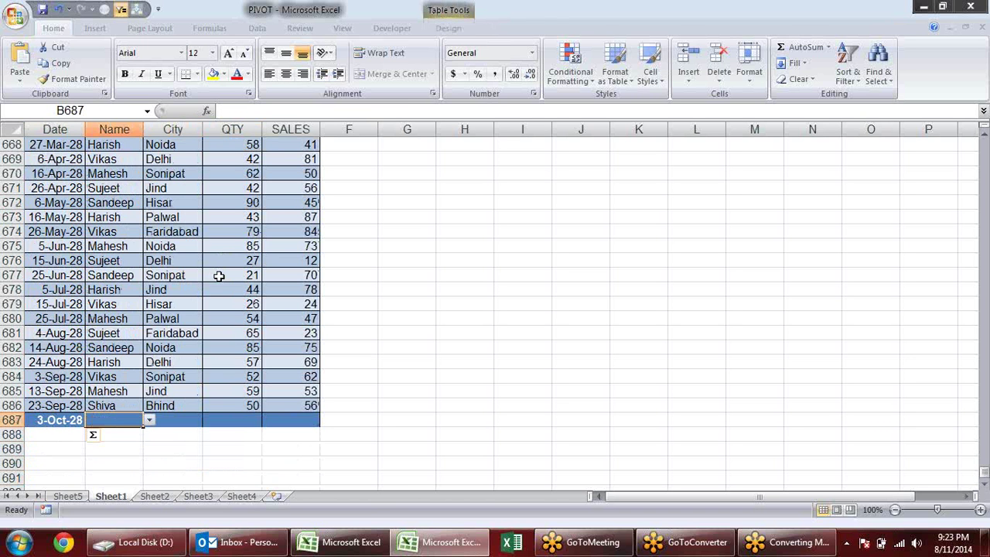
Enter a new salesperson's name, city lahore, QTY 25 and SALES 65 in row 687
{"action": "type", "text": "visha"}
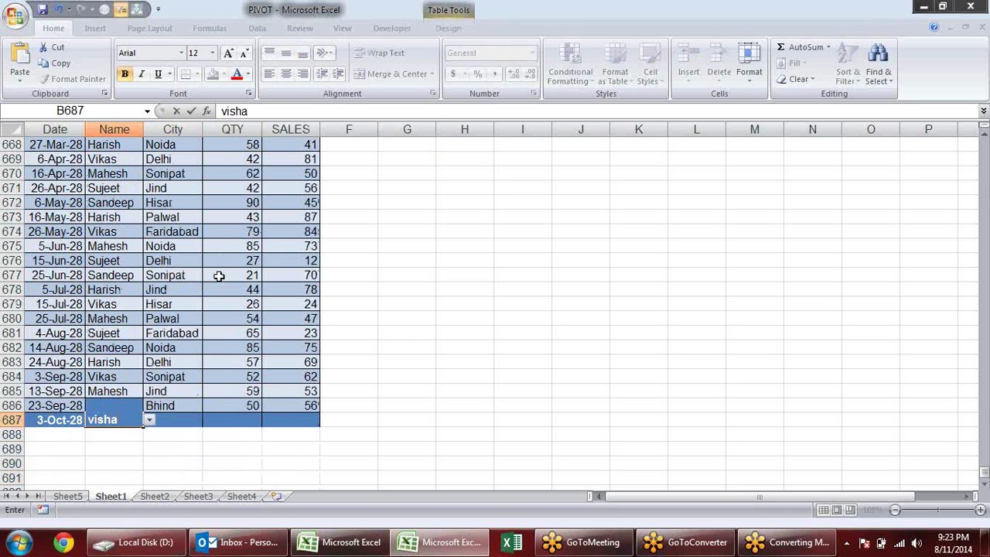
{"action": "type", "text": "va"}
{"action": "key", "text": "Tab"}
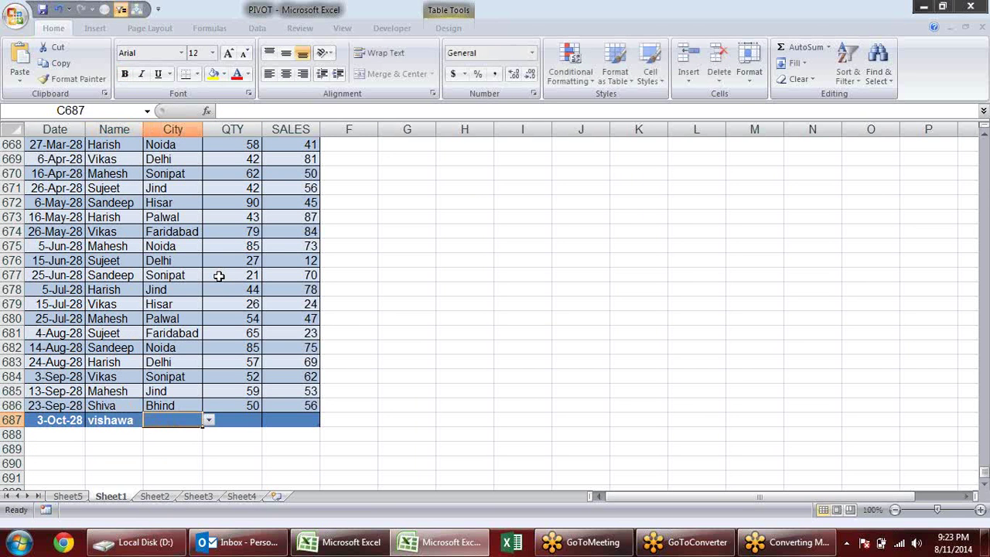
{"action": "type", "text": "lahor"}
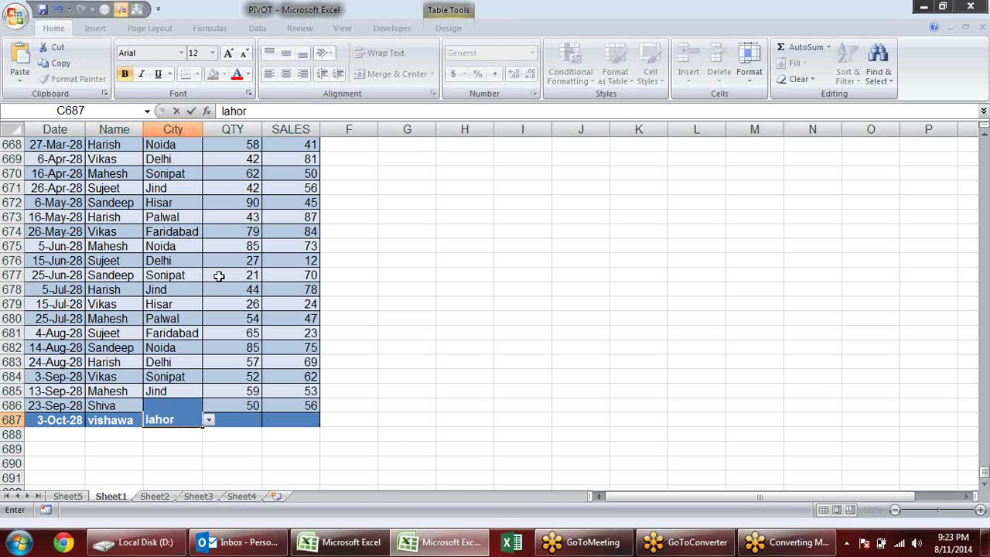
{"action": "type", "text": "e"}
{"action": "key", "text": "Tab"}
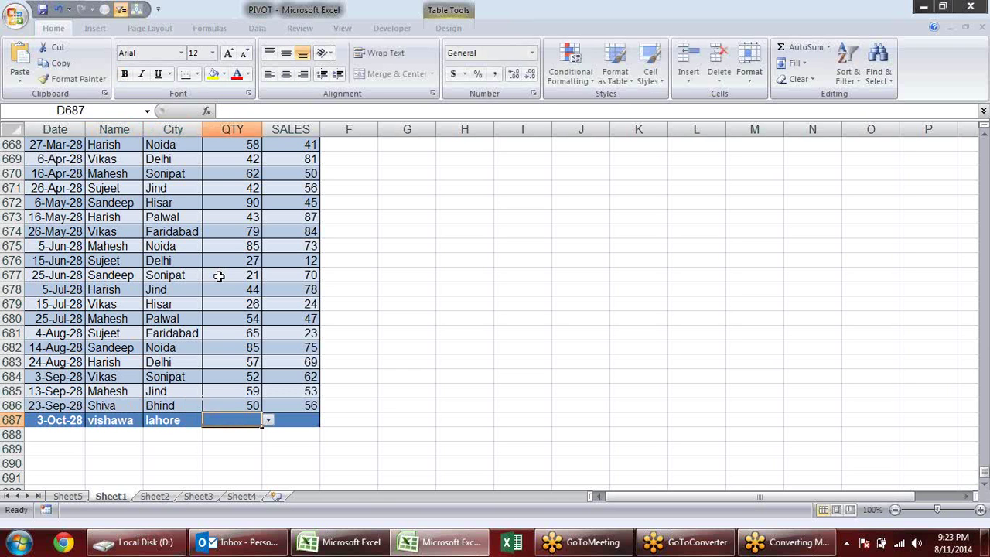
{"action": "type", "text": "25"}
{"action": "key", "text": "Tab"}
{"action": "type", "text": "65"}
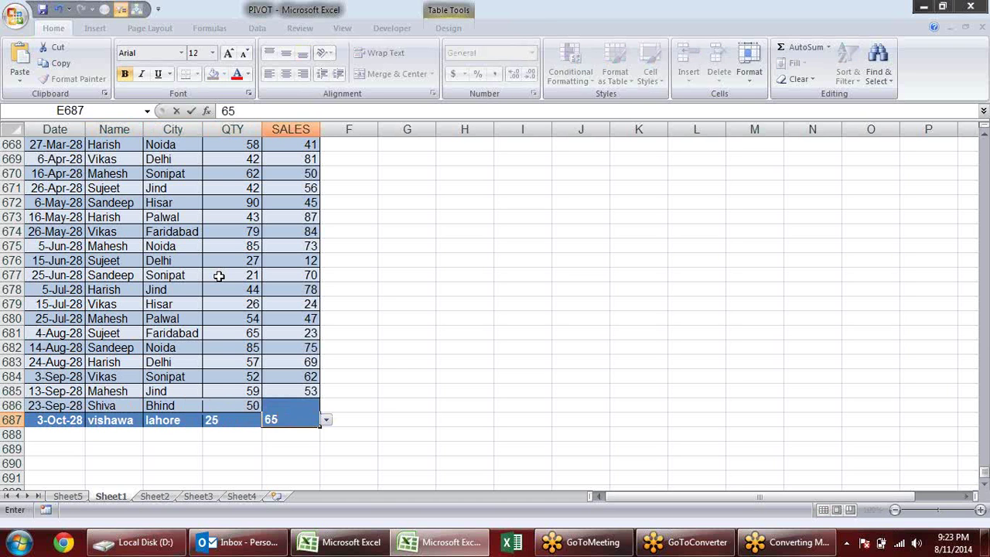
{"action": "key", "text": "Return"}
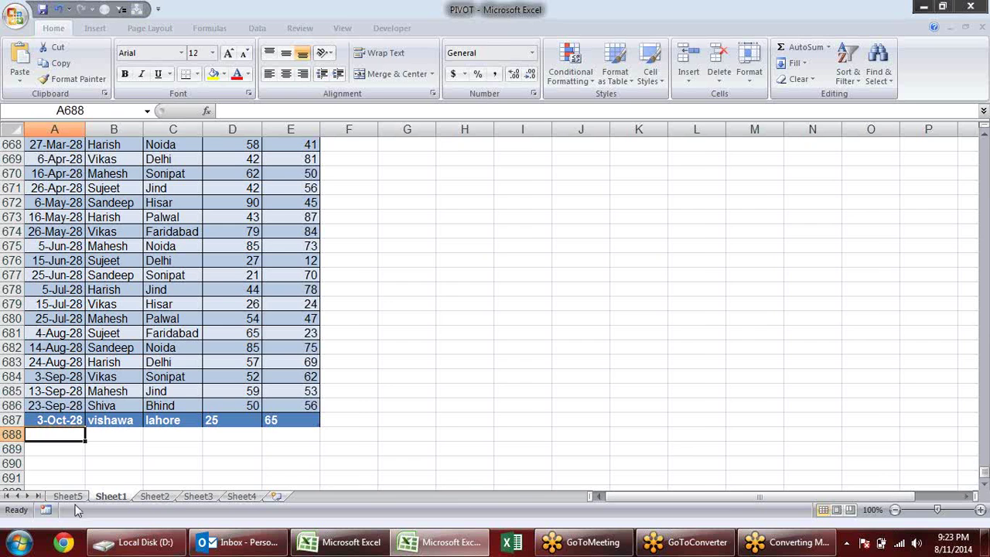
{"action": "left_click", "coordinate": [67, 495]}
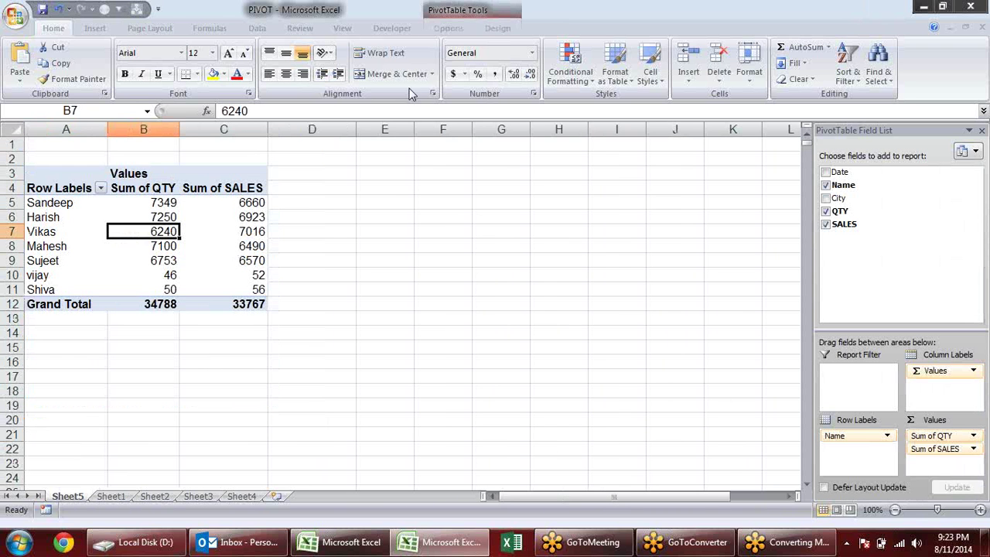
Refresh the pivot table twice; totals stay at 34788 and 33767, then return to Sheet1
{"action": "left_click", "coordinate": [447, 28]}
{"action": "left_click", "coordinate": [406, 66]}
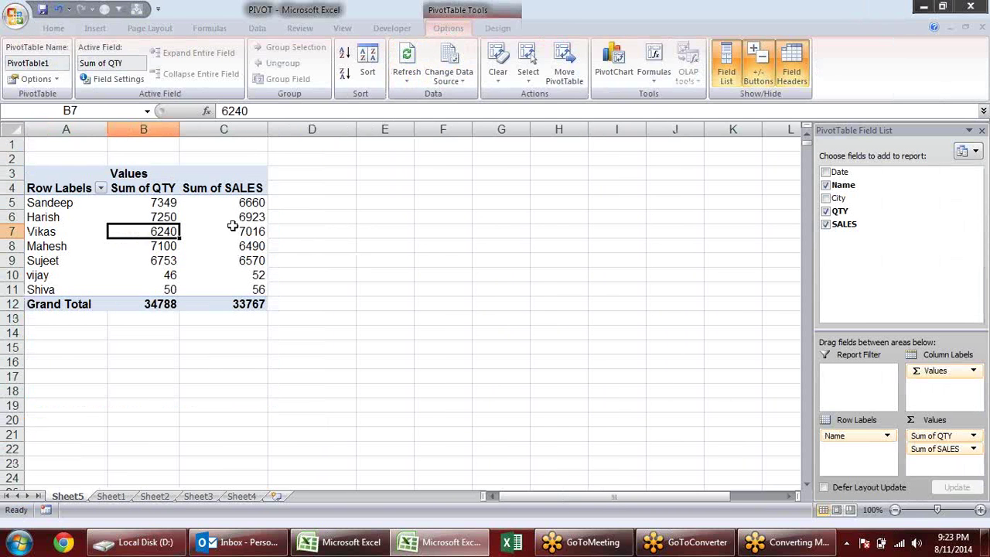
{"action": "left_click", "coordinate": [163, 260]}
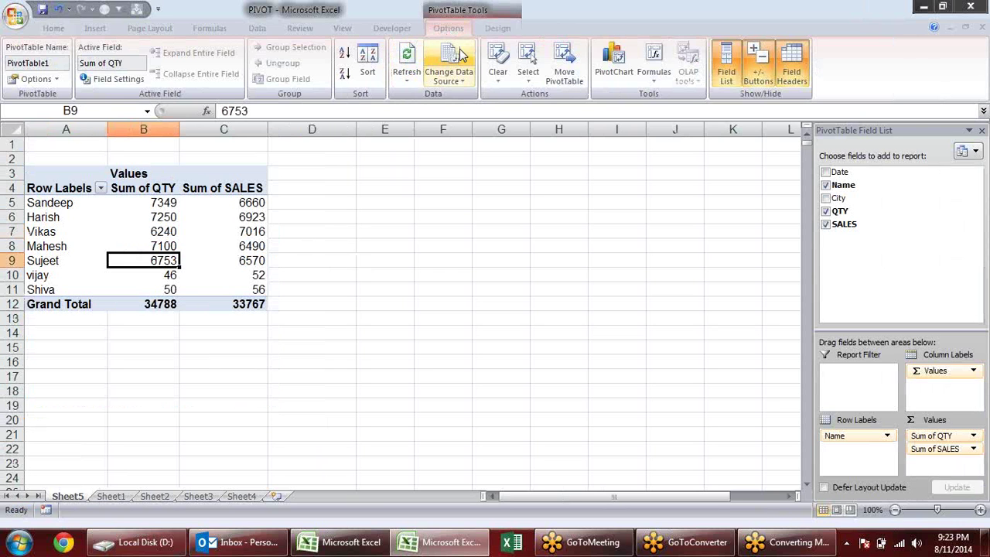
{"action": "left_click", "coordinate": [408, 62]}
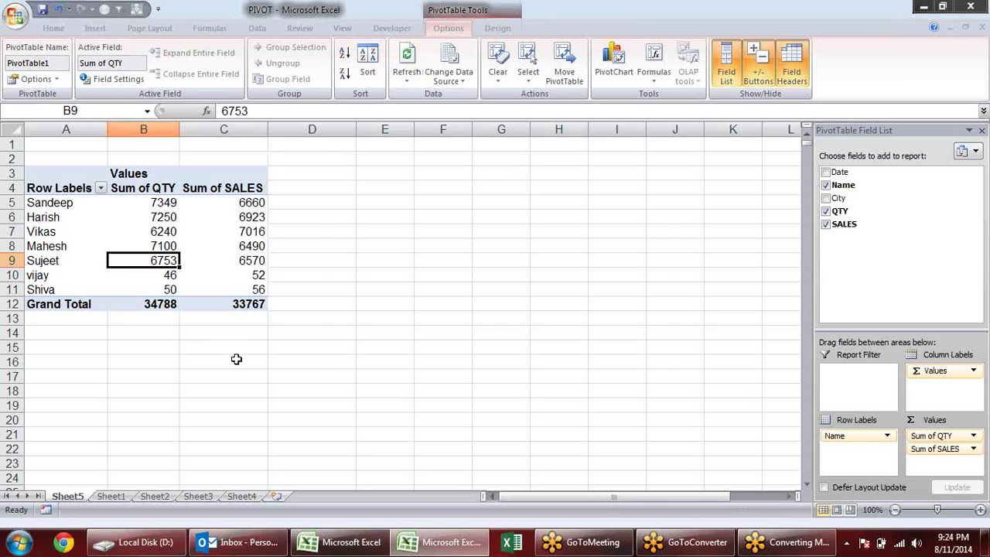
{"action": "left_click", "coordinate": [112, 495]}
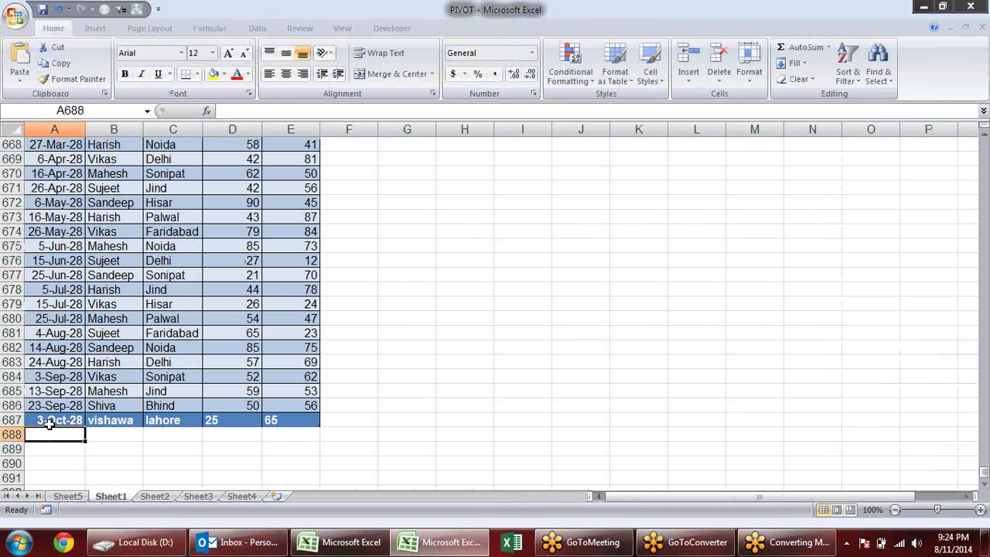
Set the row-687 Date summary to None, then enter the date 1-Jan-14 there
{"action": "left_click", "coordinate": [48, 419]}
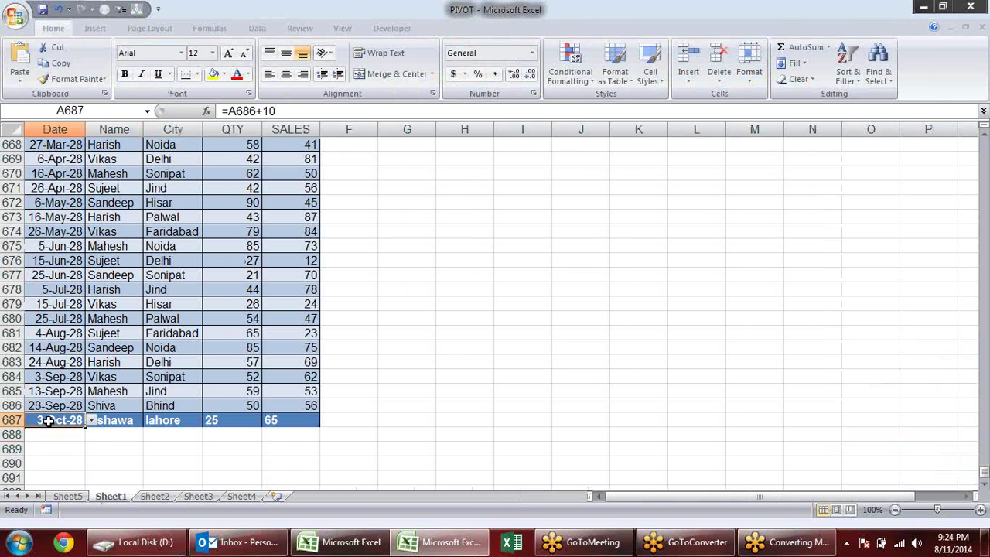
{"action": "left_click", "coordinate": [91, 420]}
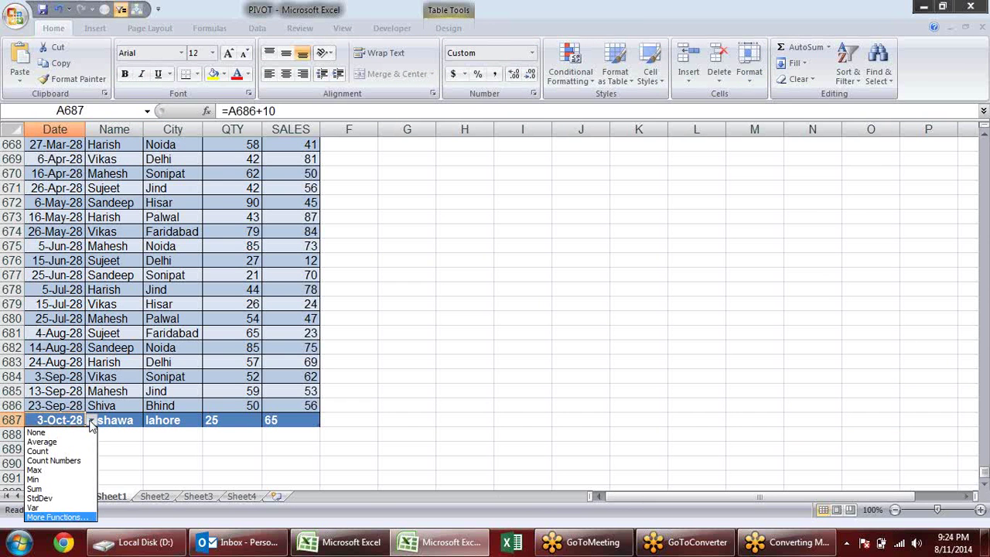
{"action": "left_click", "coordinate": [66, 433]}
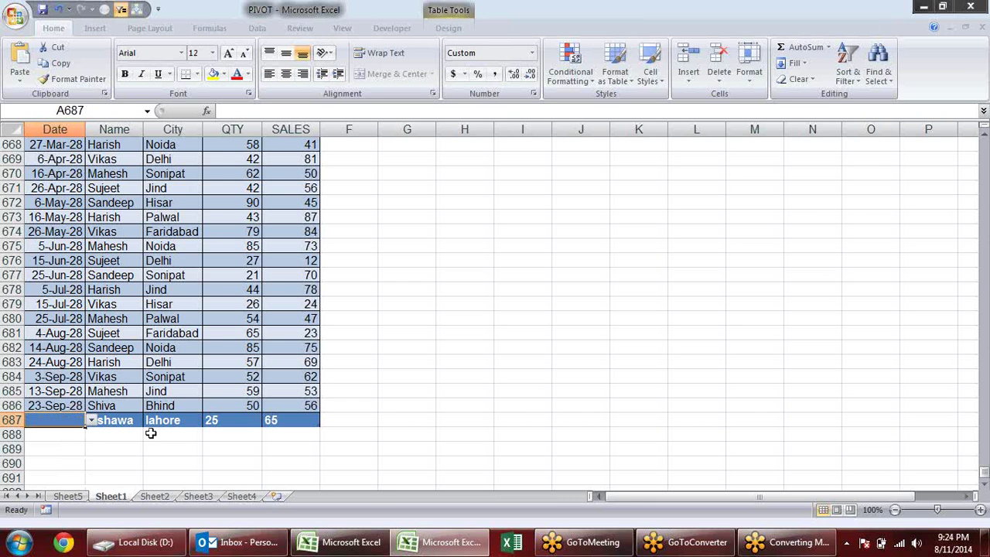
{"action": "left_click", "coordinate": [75, 401]}
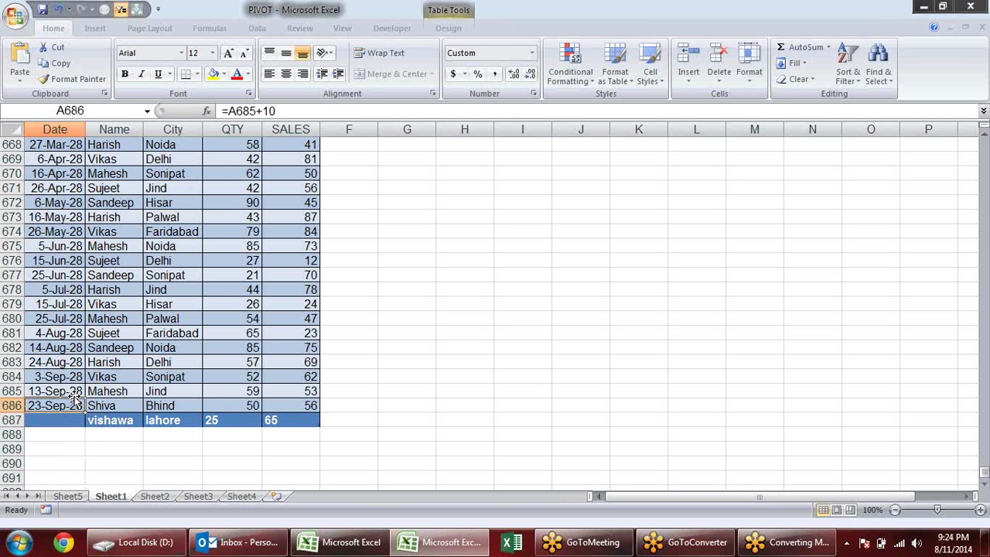
{"action": "left_click", "coordinate": [75, 418]}
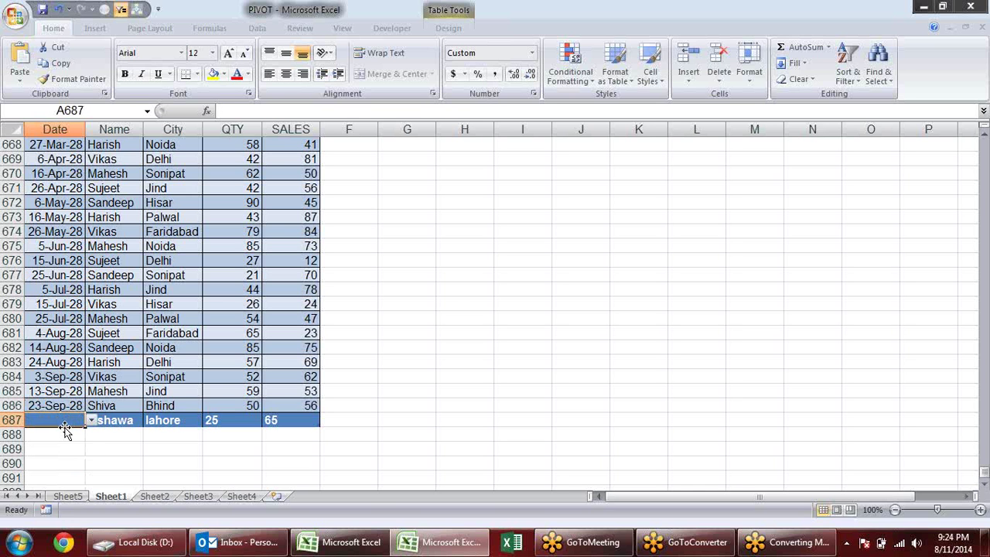
{"action": "type", "text": "1-jan-14"}
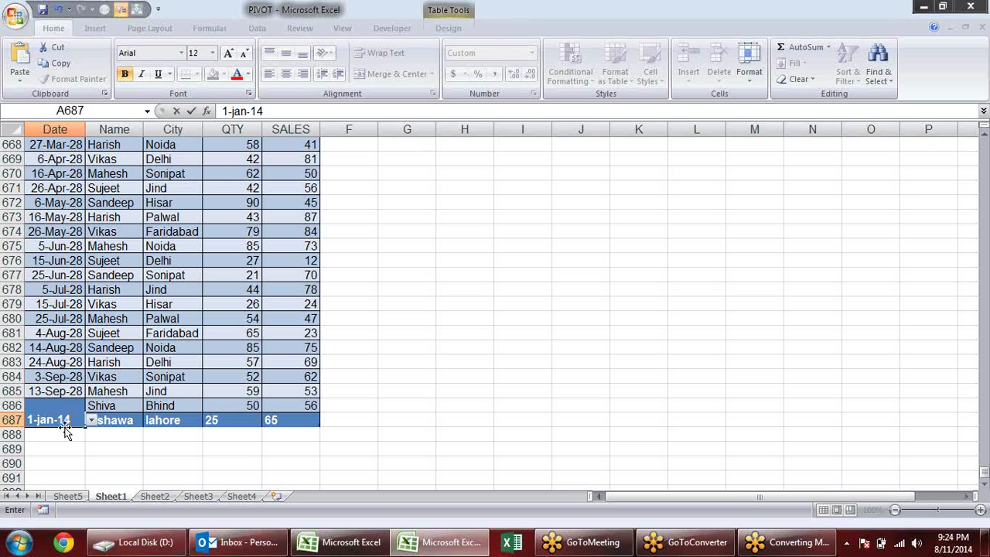
{"action": "key", "text": "Return"}
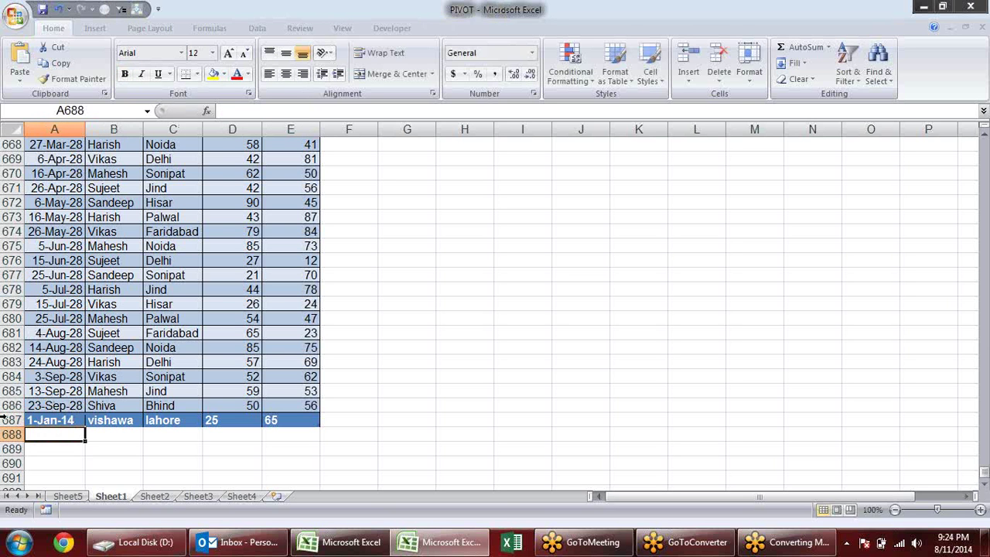
Delete row 687 and extend the table, undo both, then turn off the Total Row
{"action": "left_click", "coordinate": [14, 419]}
{"action": "key", "text": "ctrl+minus"}
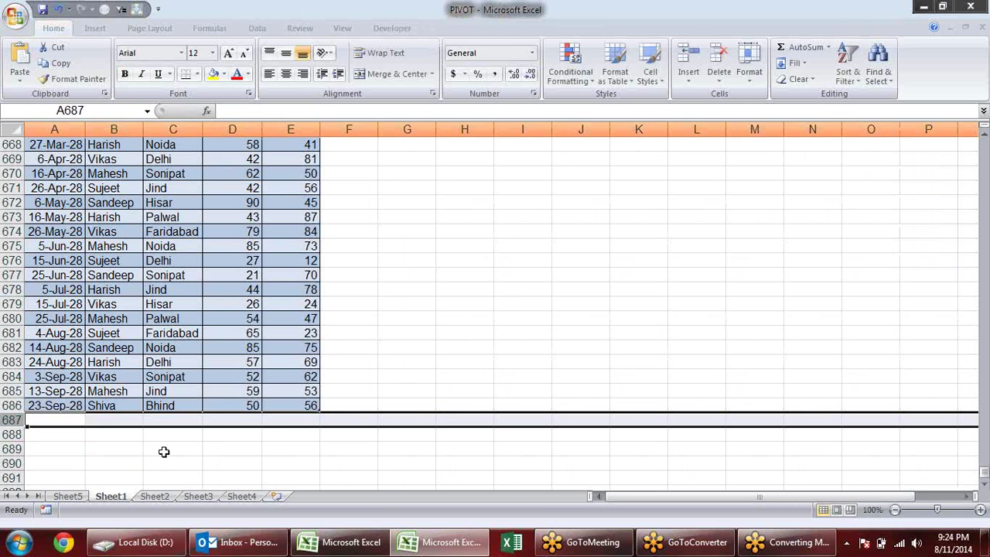
{"action": "left_click", "coordinate": [172, 449]}
{"action": "left_click", "coordinate": [59, 416]}
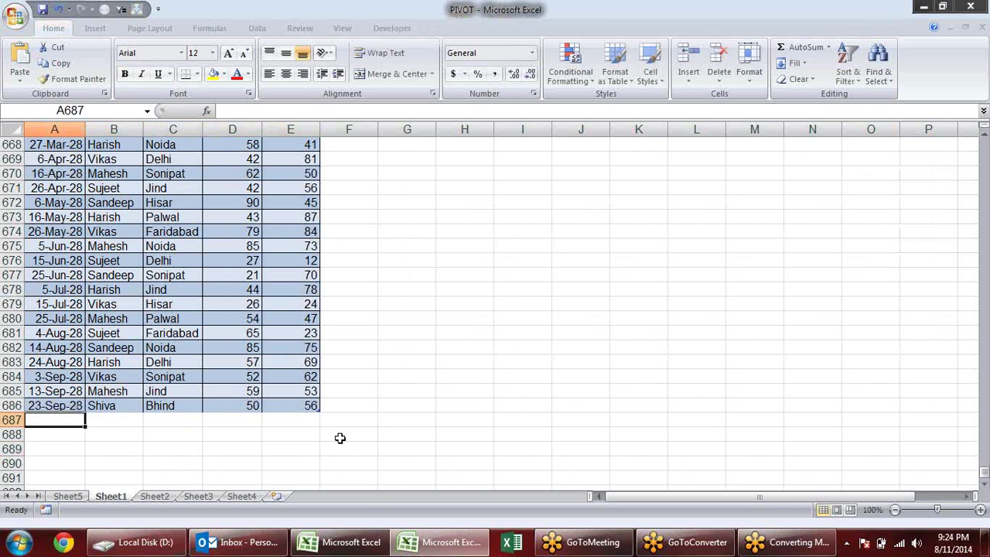
{"action": "key", "text": "ctrl+z"}
{"action": "left_click", "coordinate": [380, 464]}
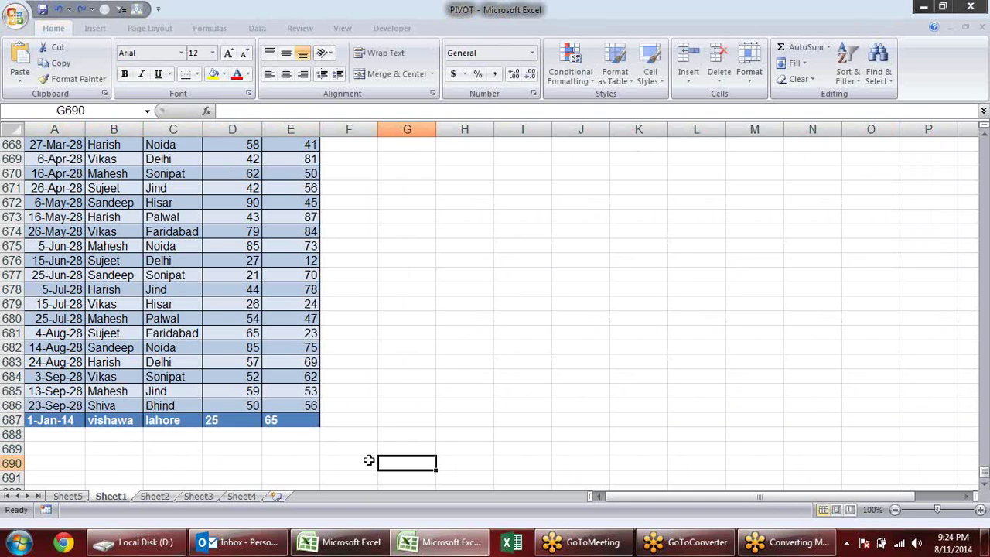
{"action": "left_click_drag", "start_coordinate": [315, 422], "coordinate": [329, 450]}
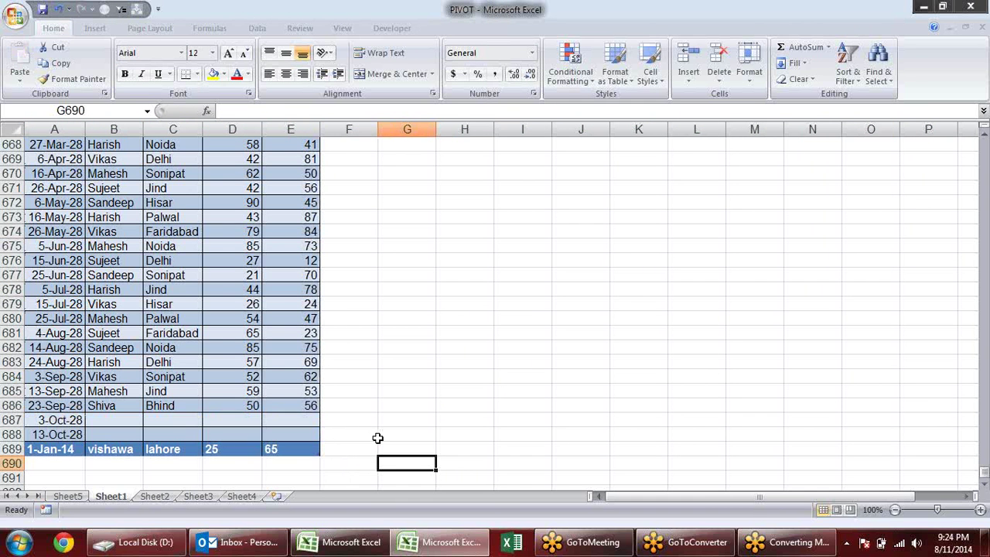
{"action": "key", "text": "ctrl+z"}
{"action": "key", "text": "ctrl+z"}
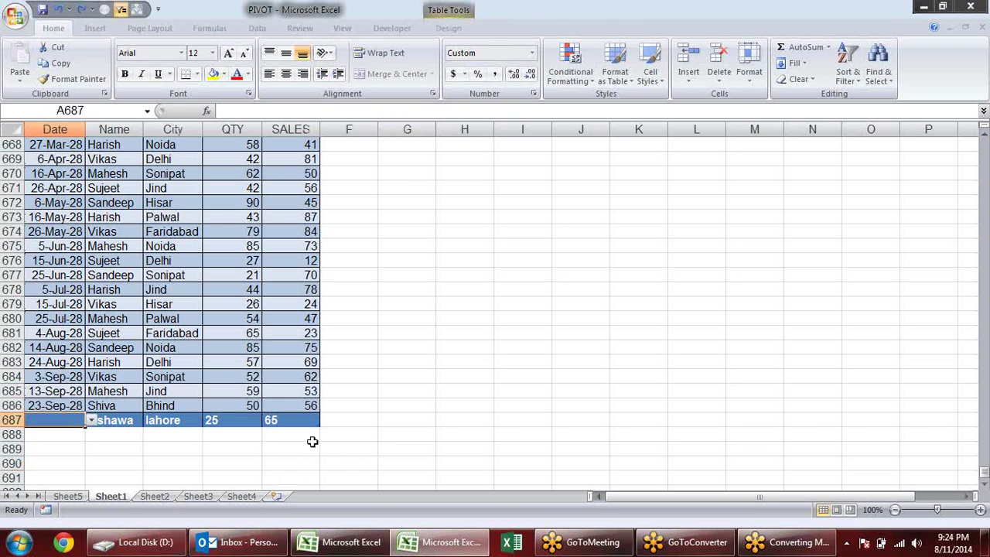
{"action": "left_click", "coordinate": [471, 30]}
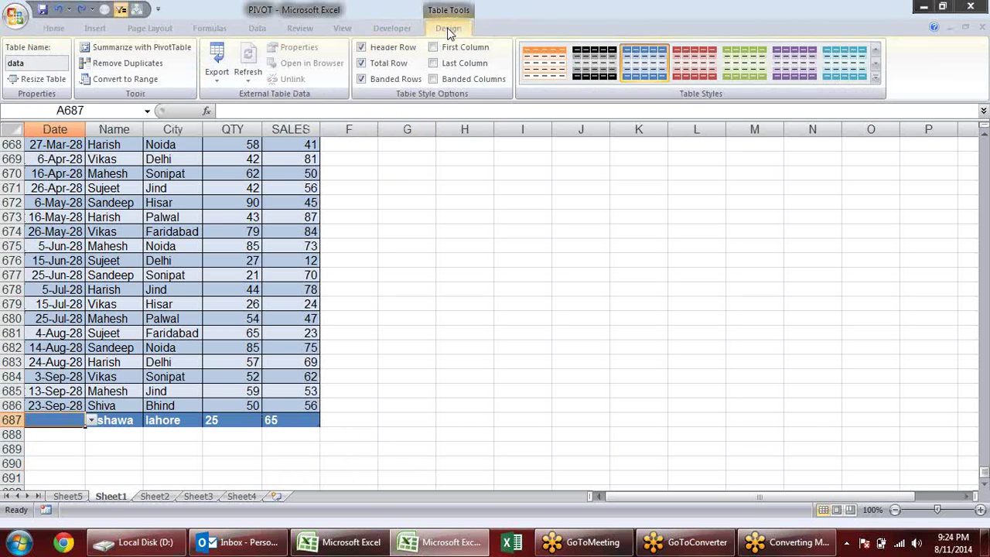
{"action": "left_click", "coordinate": [388, 64]}
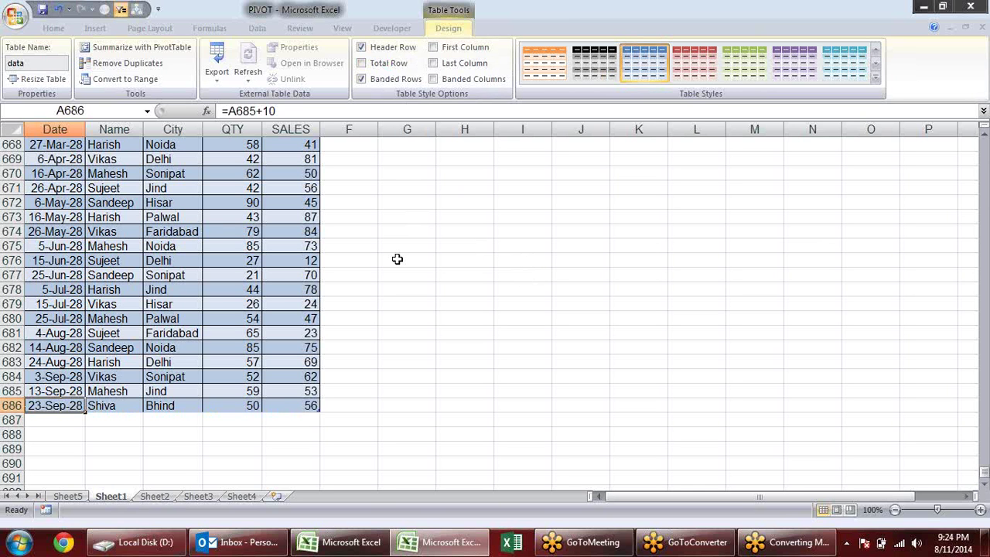
Move below the table, undo an accidental paste, and enter 15-Jan-14 in A687
{"action": "key", "text": "Down"}
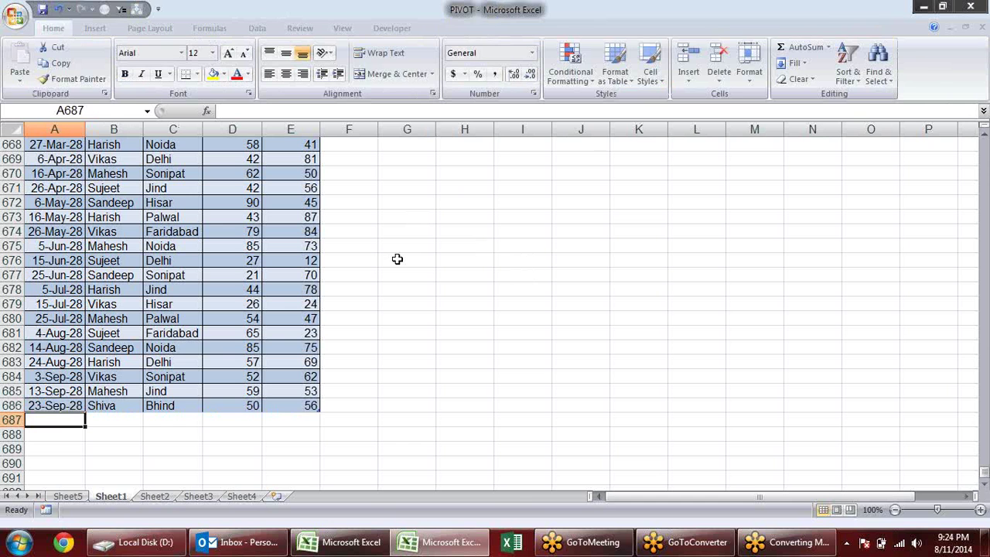
{"action": "key", "text": "ctrl+v"}
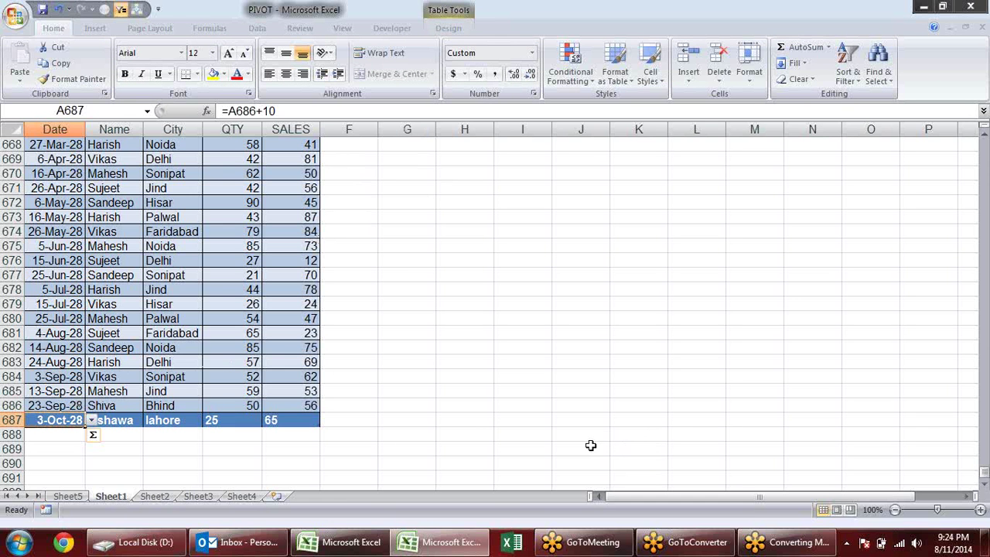
{"action": "key", "text": "ctrl+z"}
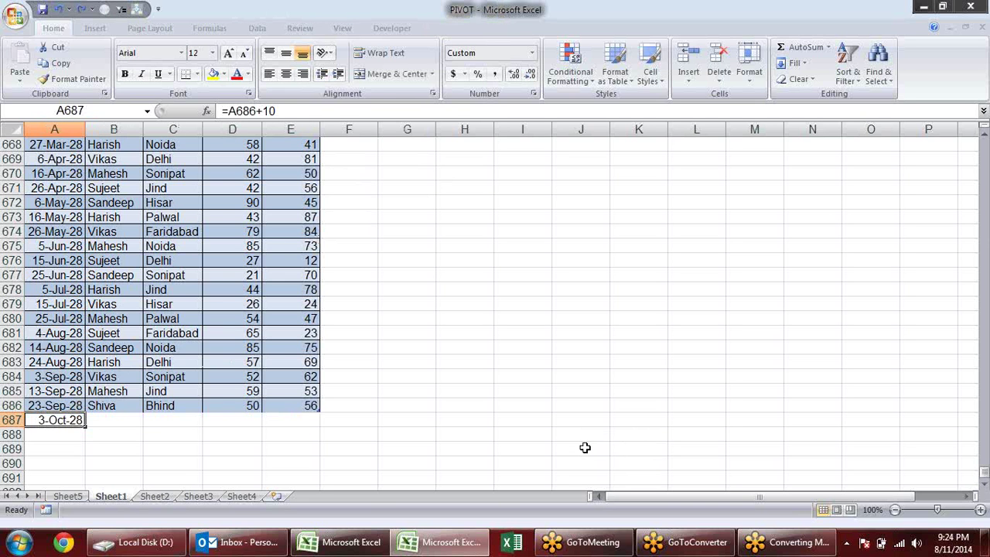
{"action": "type", "text": "15-J"}
{"action": "type", "text": "an-1"}
{"action": "type", "text": "4"}
{"action": "key", "text": "Tab"}
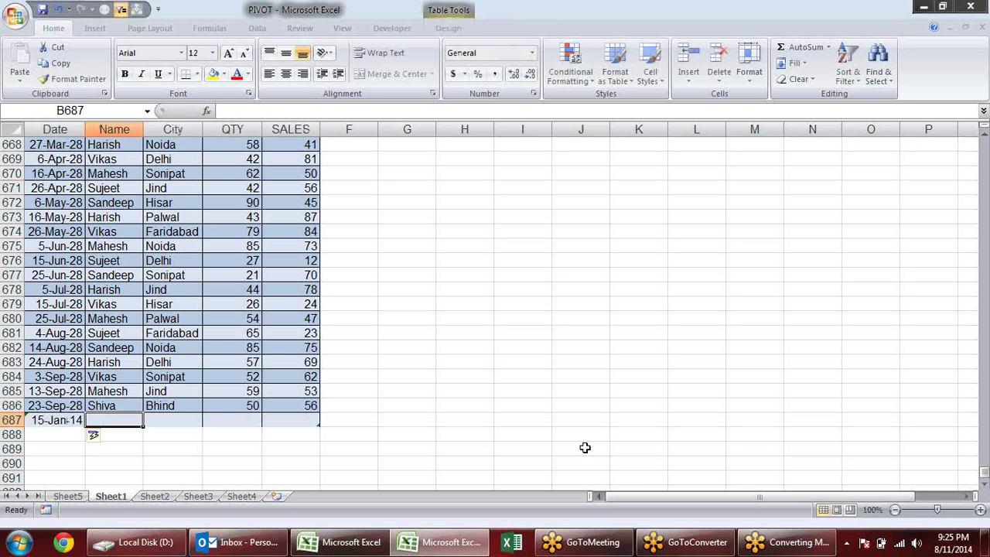
Fill in the new salesperson's name, city lahore, QTY 52 and SALES 53
{"action": "type", "text": "Vishawa"}
{"action": "key", "text": "Tab"}
{"action": "type", "text": "la"}
{"action": "key", "text": "BackSpace"}
{"action": "key", "text": "BackSpace"}
{"action": "type", "text": "ho"}
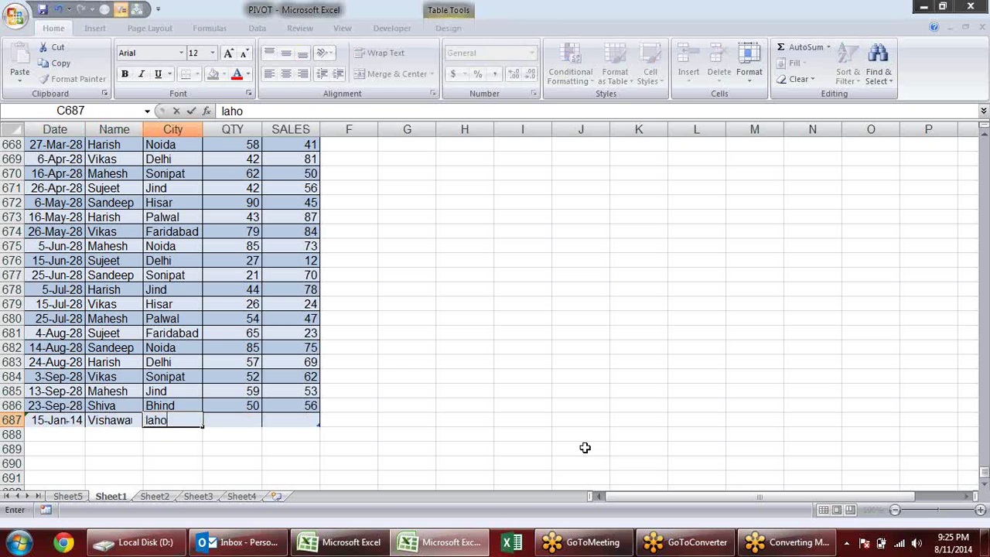
{"action": "type", "text": "re"}
{"action": "key", "text": "Tab"}
{"action": "type", "text": "52"}
{"action": "key", "text": "Tab"}
{"action": "type", "text": "53"}
{"action": "key", "text": "Return"}
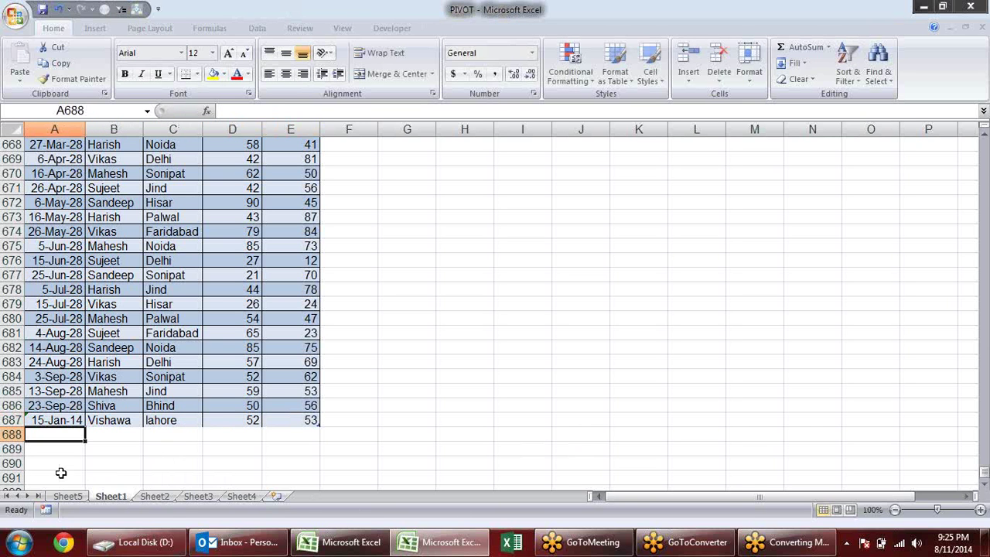
{"action": "left_click", "coordinate": [55, 487]}
Refresh the Sheet5 pivot table to add the new salesperson (52, 53), giving totals 34840 and 33820
{"action": "left_click", "coordinate": [68, 497]}
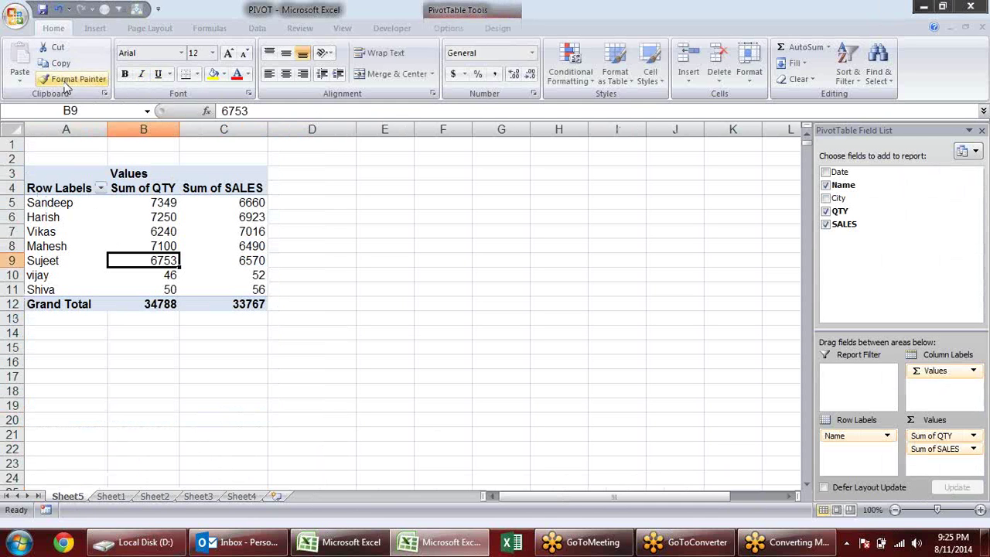
{"action": "left_click", "coordinate": [162, 231]}
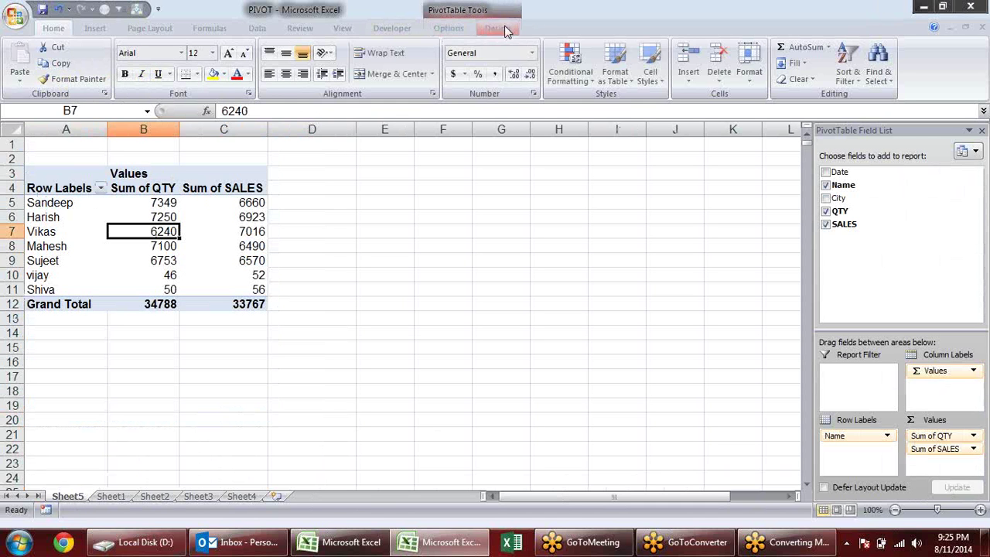
{"action": "left_click", "coordinate": [499, 28]}
{"action": "left_click", "coordinate": [450, 30]}
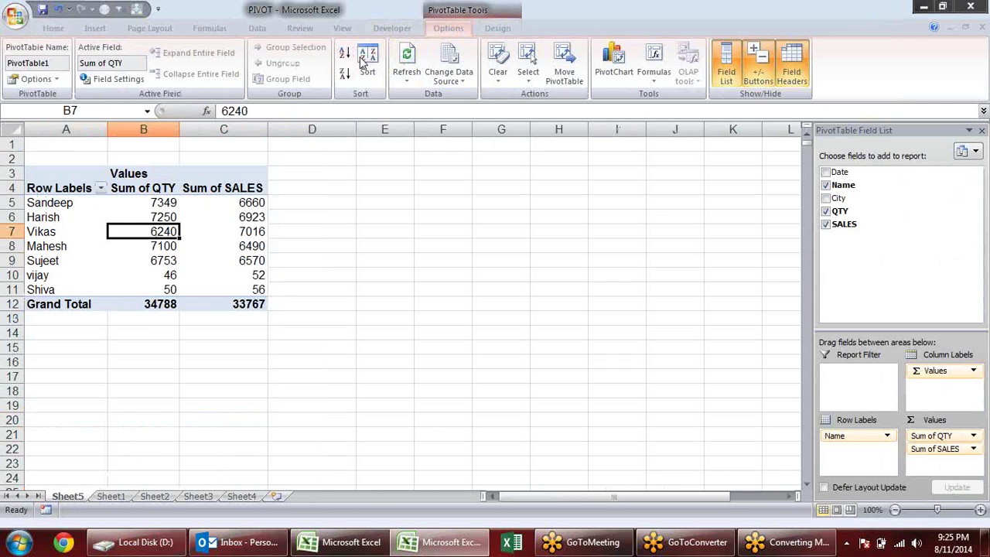
{"action": "left_click", "coordinate": [406, 61]}
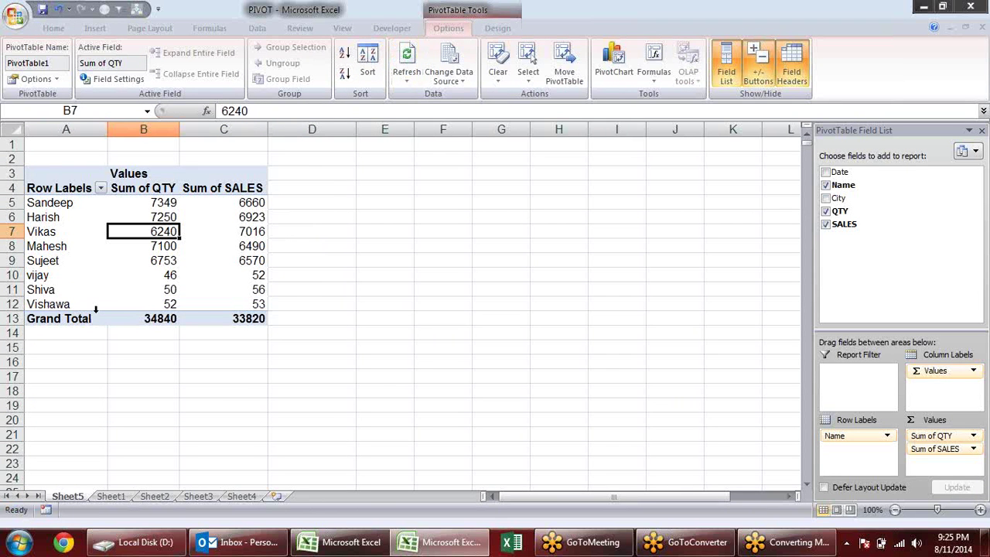
{"action": "left_click", "coordinate": [980, 30]}
{"action": "left_click", "coordinate": [119, 495]}
Enter row 688: 1-Jan-13, a new salesperson's name, city jind, QTY 52, SALES 65
{"action": "left_click", "coordinate": [56, 425]}
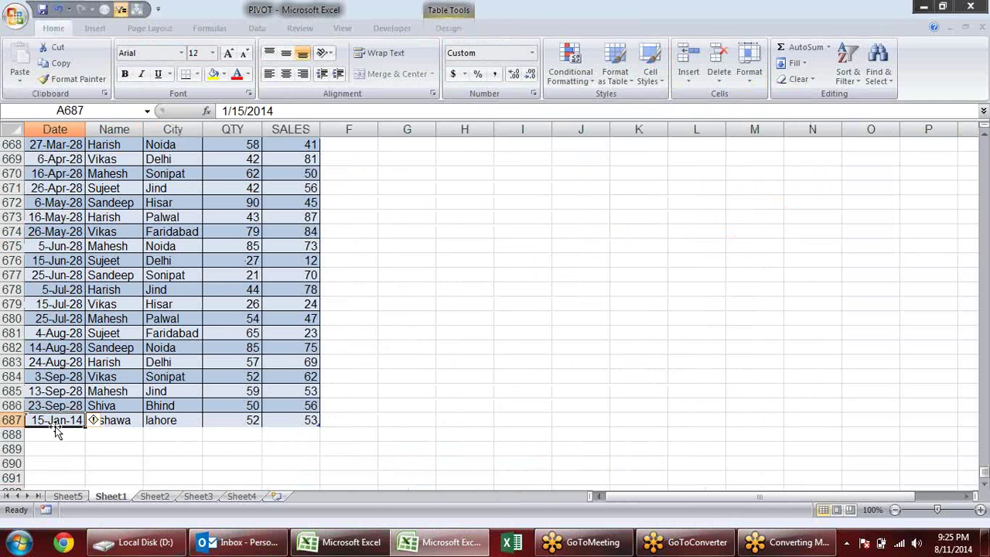
{"action": "left_click", "coordinate": [55, 434]}
{"action": "type", "text": "1"}
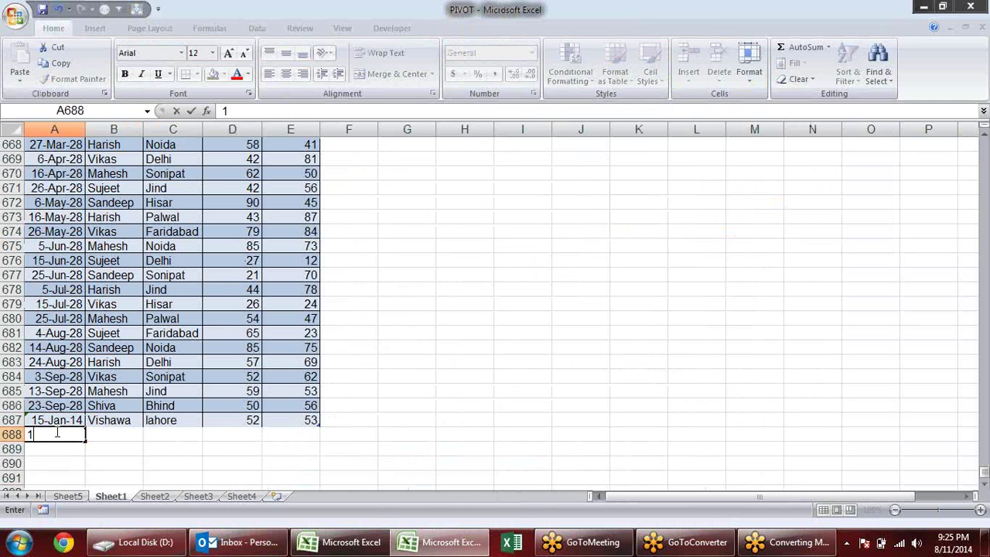
{"action": "type", "text": "13"}
{"action": "key", "text": "Return"}
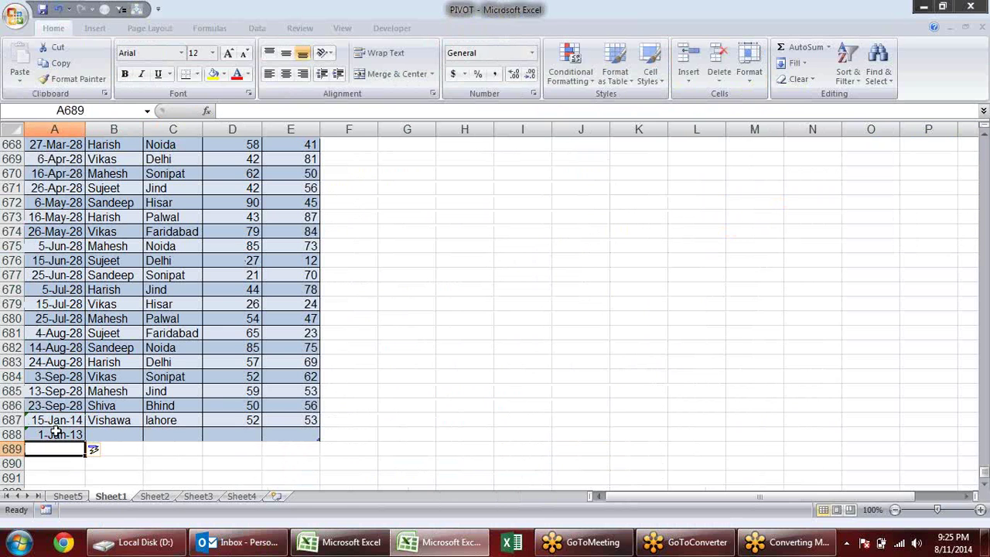
{"action": "key", "text": "Up"}
{"action": "key", "text": "Tab"}
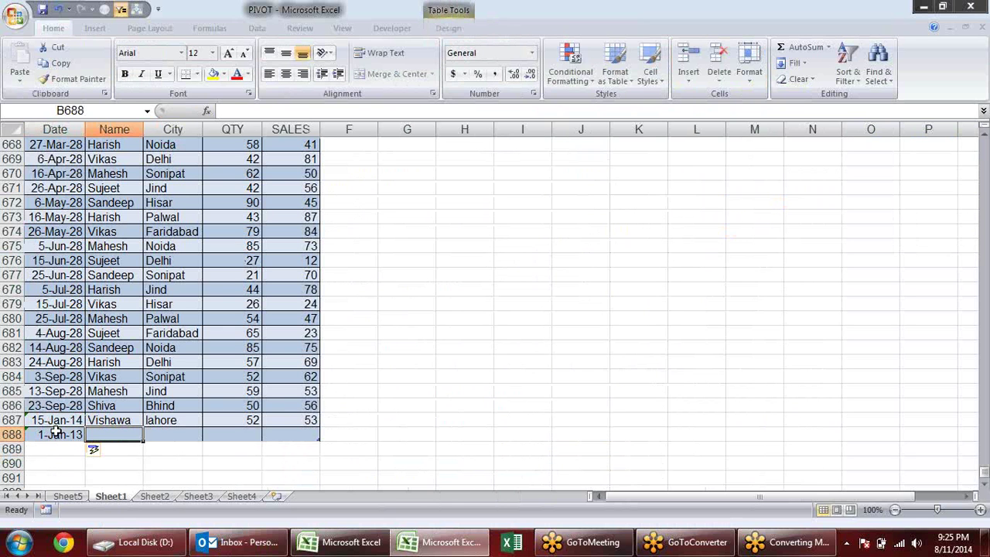
{"action": "type", "text": "Heero"}
{"action": "key", "text": "Tab"}
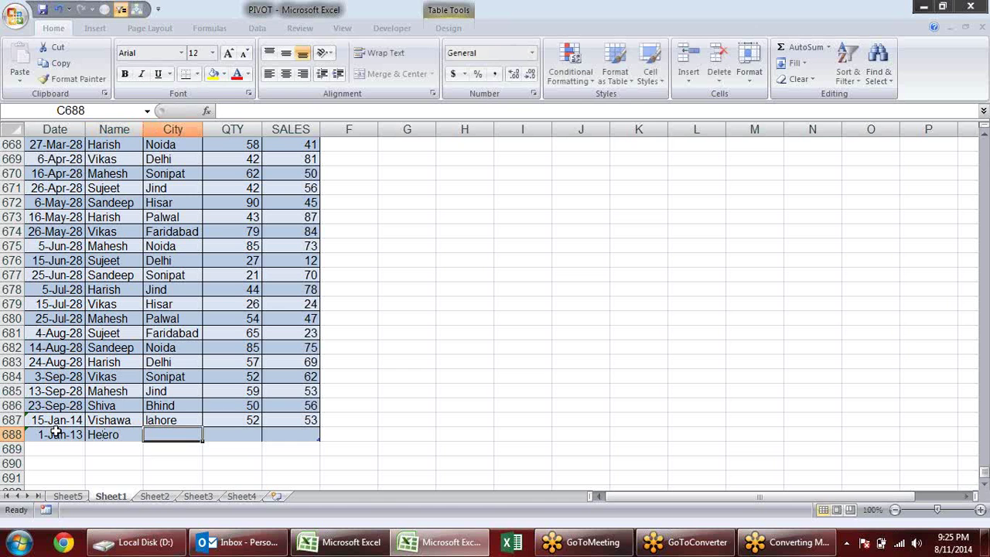
{"action": "type", "text": "jind"}
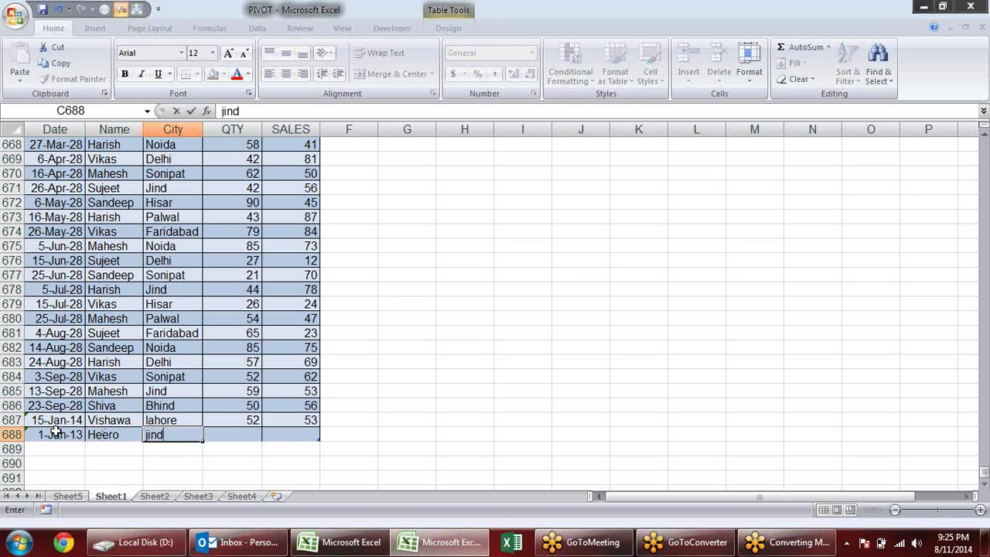
{"action": "key", "text": "Tab"}
{"action": "type", "text": "52"}
{"action": "key", "text": "Tab"}
{"action": "type", "text": "65"}
{"action": "key", "text": "Return"}
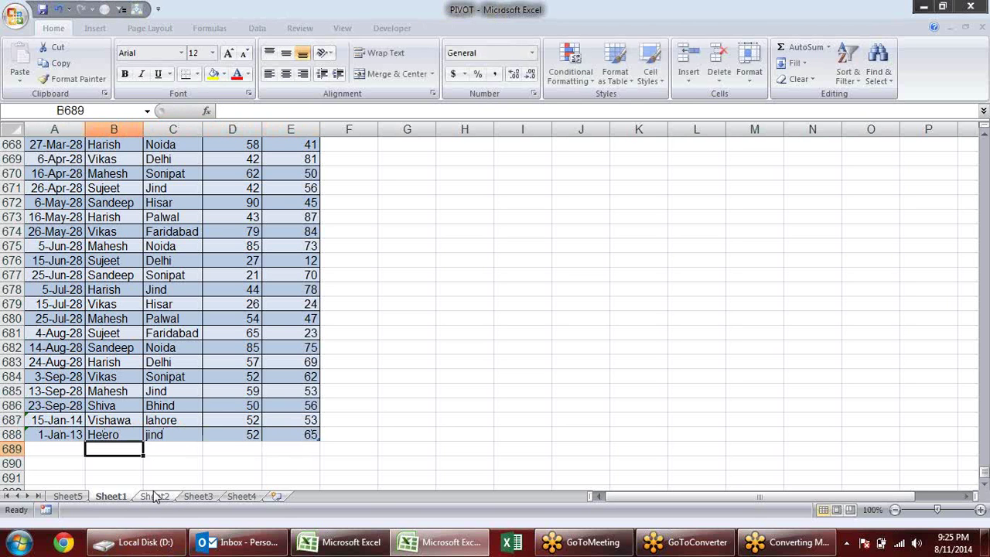
Refresh the Sheet5 pivot table to totals 34892 and 33885, then return to Sheet1
{"action": "left_click", "coordinate": [67, 496]}
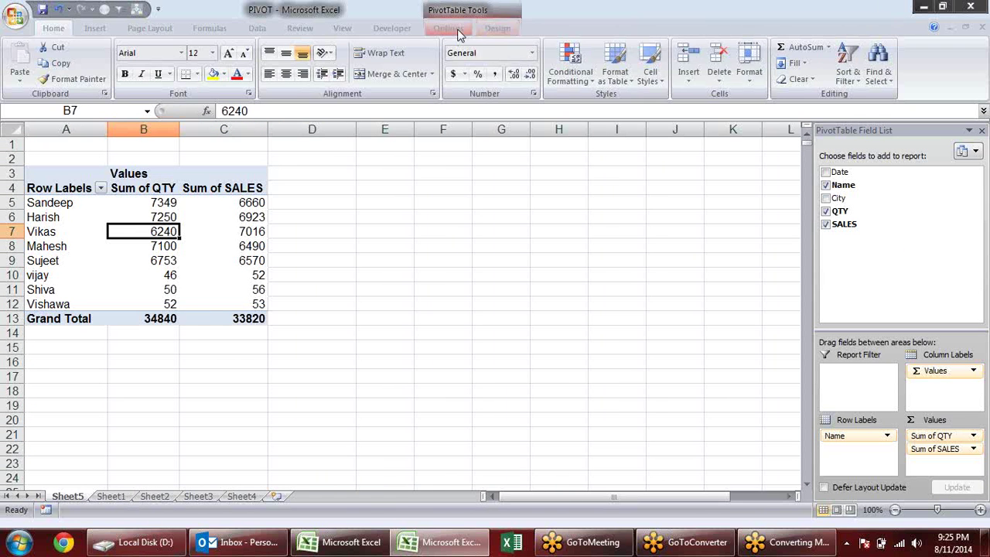
{"action": "left_click", "coordinate": [448, 28]}
{"action": "left_click", "coordinate": [407, 68]}
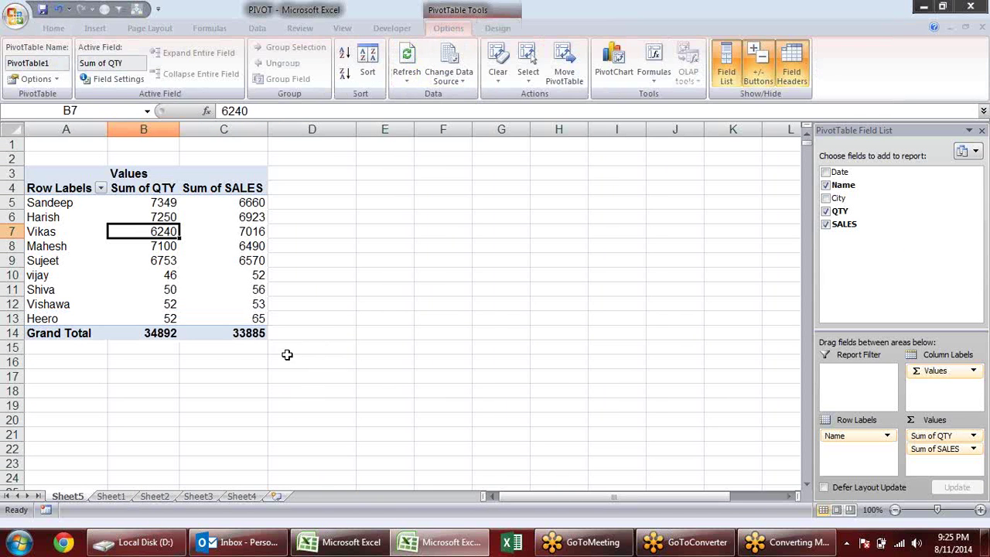
{"action": "left_click", "coordinate": [111, 495]}
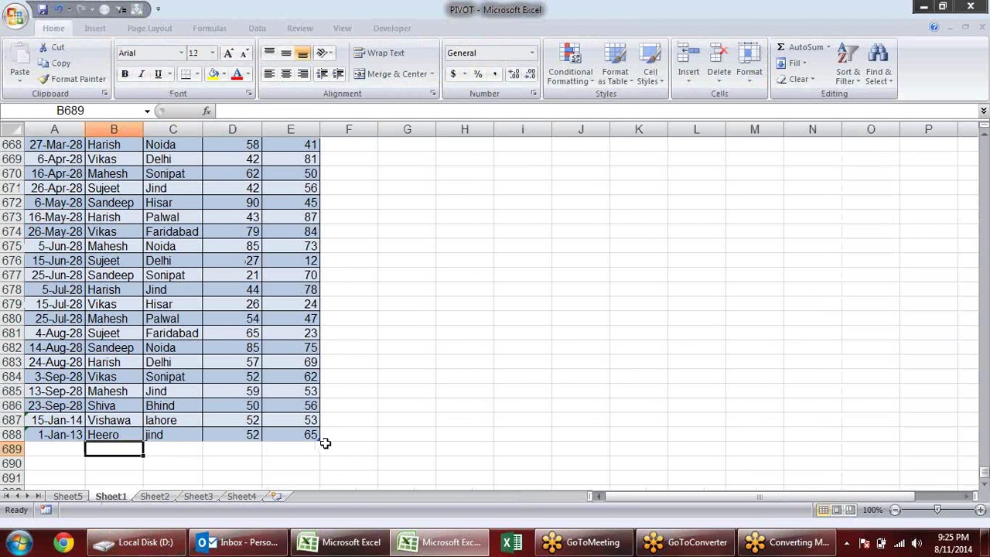
Resize the data table so it still extends through row 688
{"action": "left_click_drag", "start_coordinate": [317, 438], "coordinate": [322, 322]}
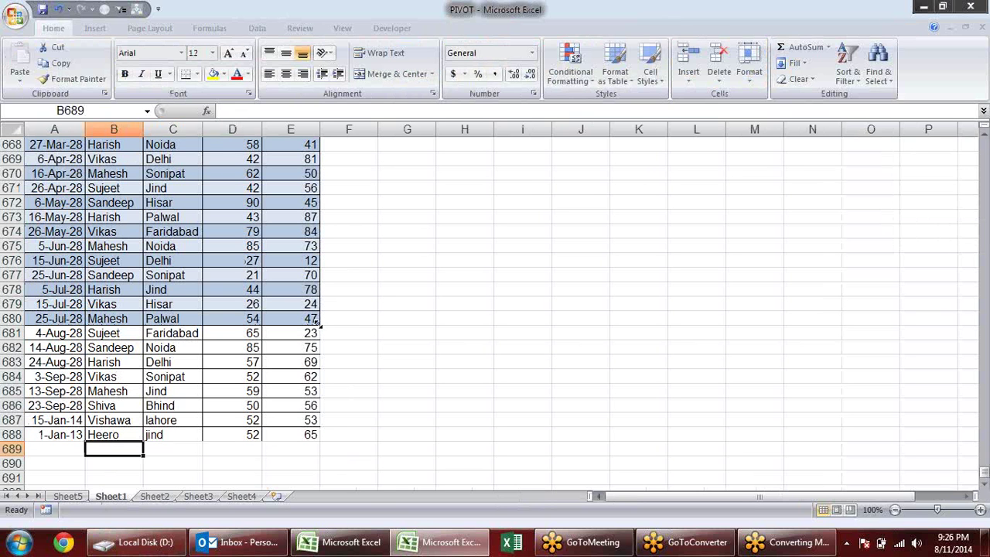
{"action": "left_click_drag", "start_coordinate": [318, 324], "coordinate": [308, 445]}
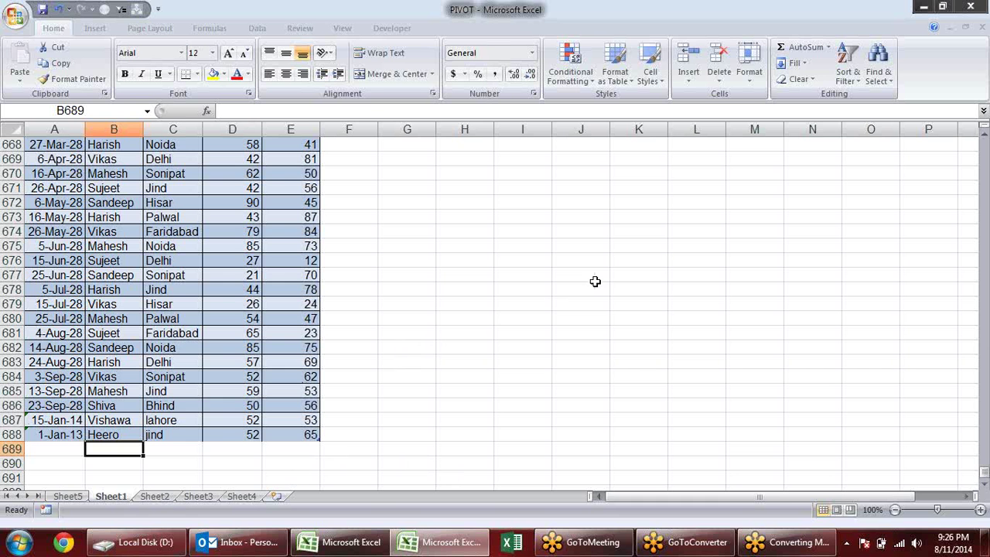
{"action": "scroll", "coordinate": [591, 302], "scroll_direction": "up", "scroll_amount": 6}
{"action": "scroll", "coordinate": [590, 301], "scroll_direction": "up", "scroll_amount": 6}
{"action": "scroll", "coordinate": [590, 302], "scroll_direction": "up", "scroll_amount": 9}
{"action": "scroll", "coordinate": [591, 302], "scroll_direction": "up", "scroll_amount": 8}
{"action": "scroll", "coordinate": [591, 301], "scroll_direction": "up", "scroll_amount": 6}
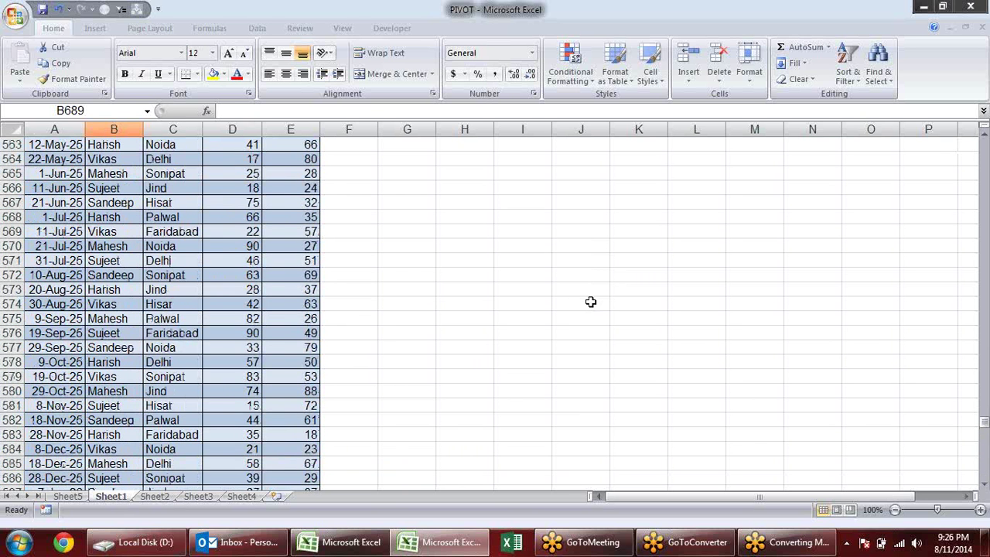
Rename the SALES heading to SALES1 and fill headings SALES2 through SALES7 across F1:K1
{"action": "left_click", "coordinate": [230, 288]}
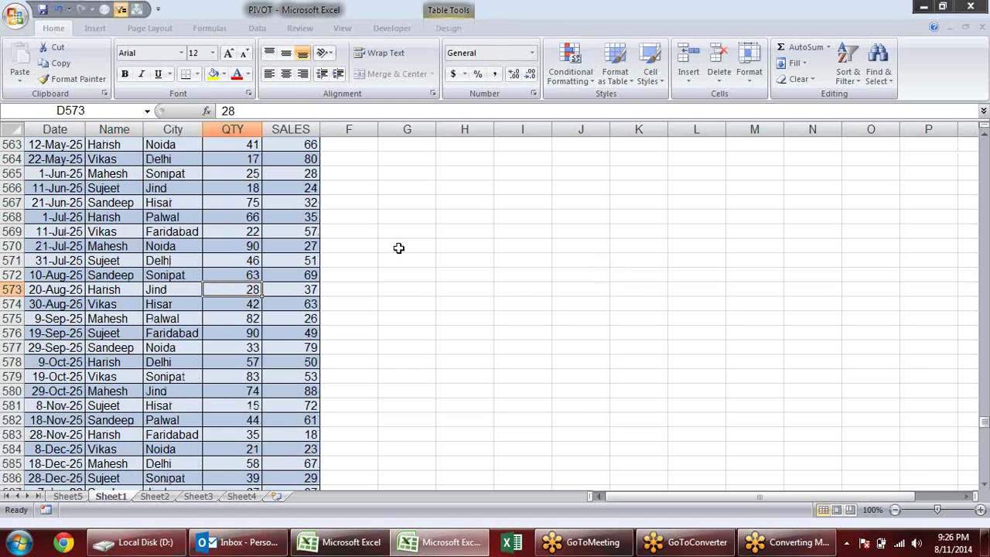
{"action": "key", "text": "ctrl+Up"}
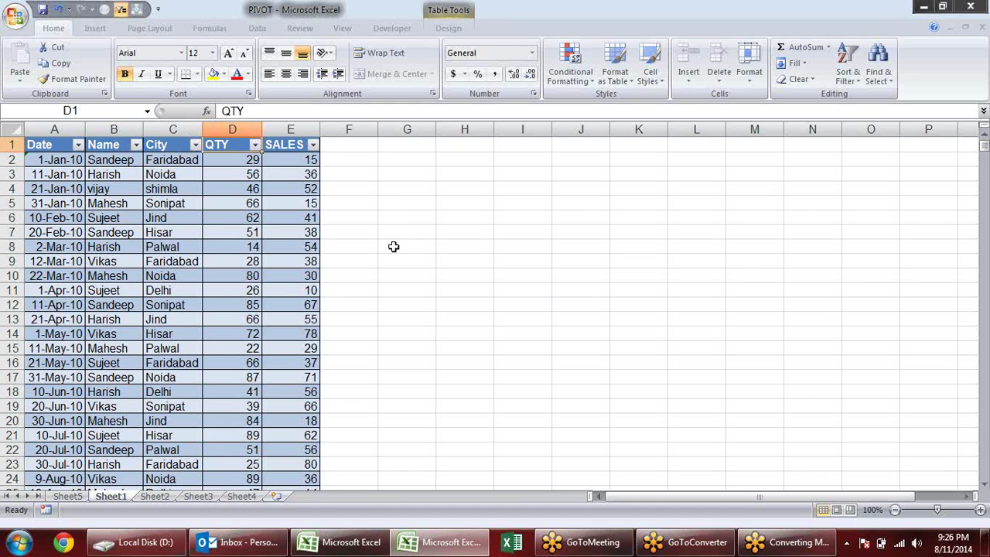
{"action": "left_click", "coordinate": [302, 145]}
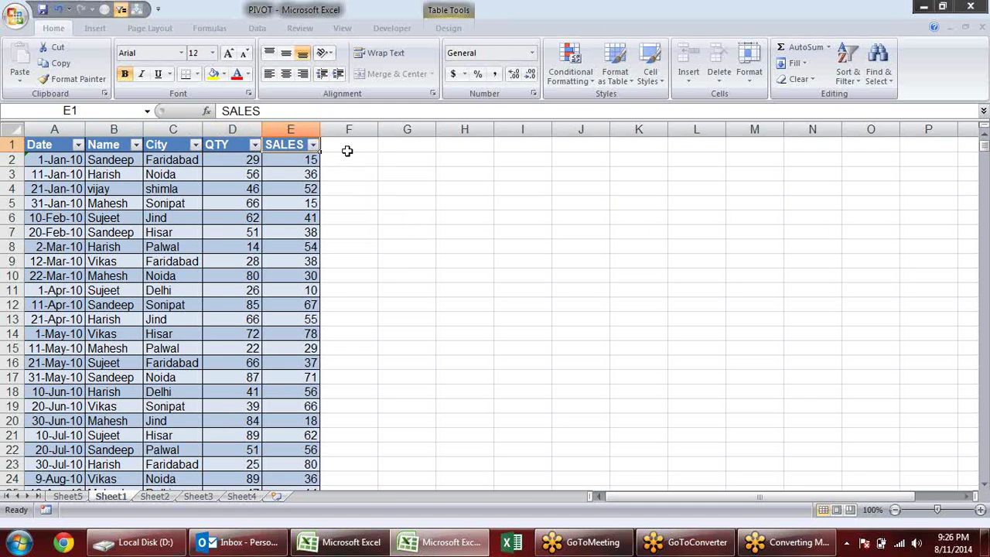
{"action": "left_click", "coordinate": [283, 112]}
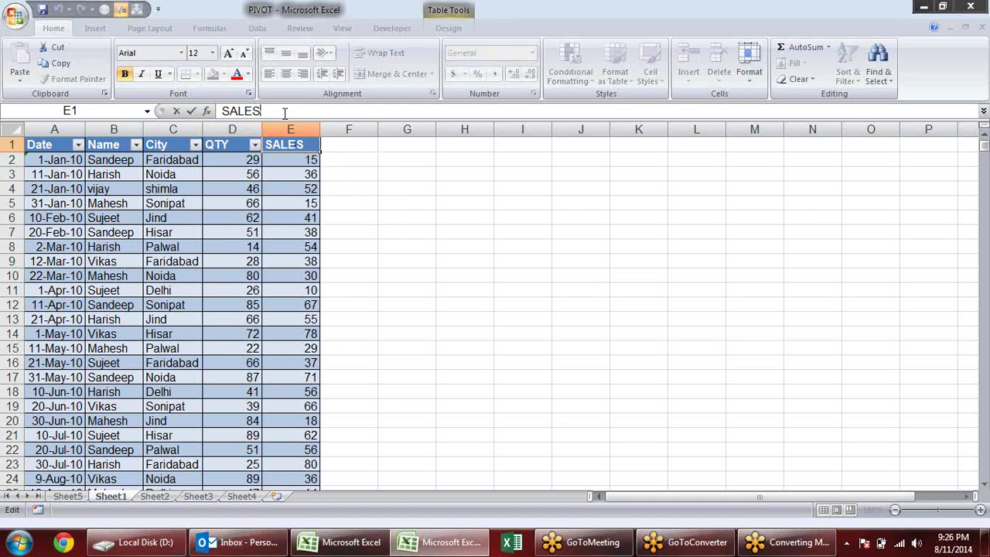
{"action": "type", "text": "1"}
{"action": "key", "text": "Return"}
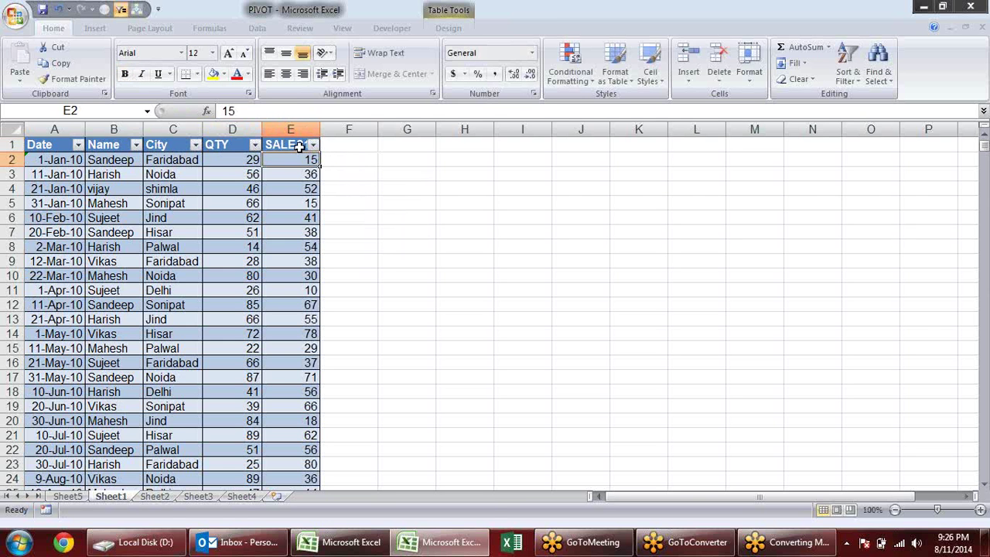
{"action": "left_click", "coordinate": [307, 146]}
{"action": "left_click_drag", "start_coordinate": [321, 152], "coordinate": [652, 157]}
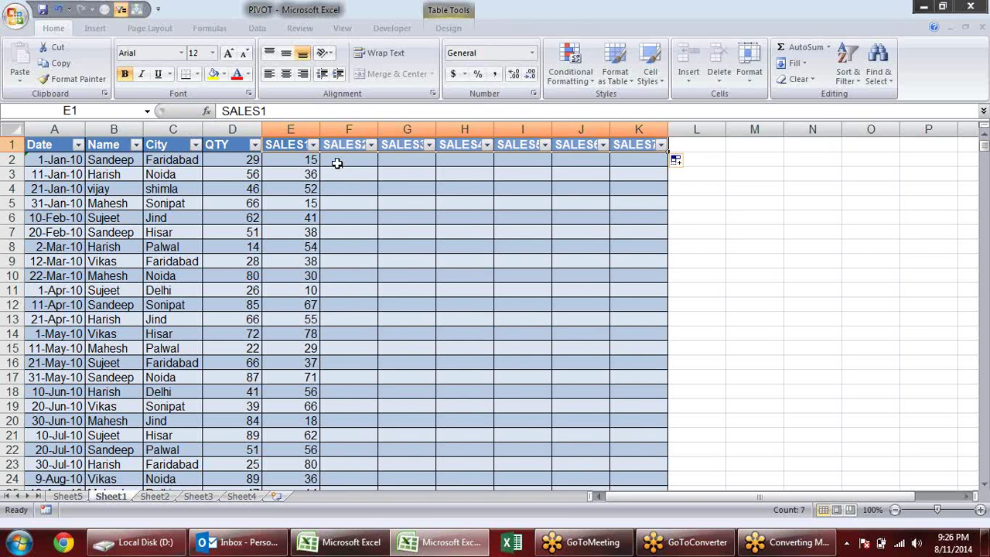
Fill E2:K688 with =RANDBETWEEN(10,90) using Ctrl+Enter
{"action": "left_click", "coordinate": [343, 160]}
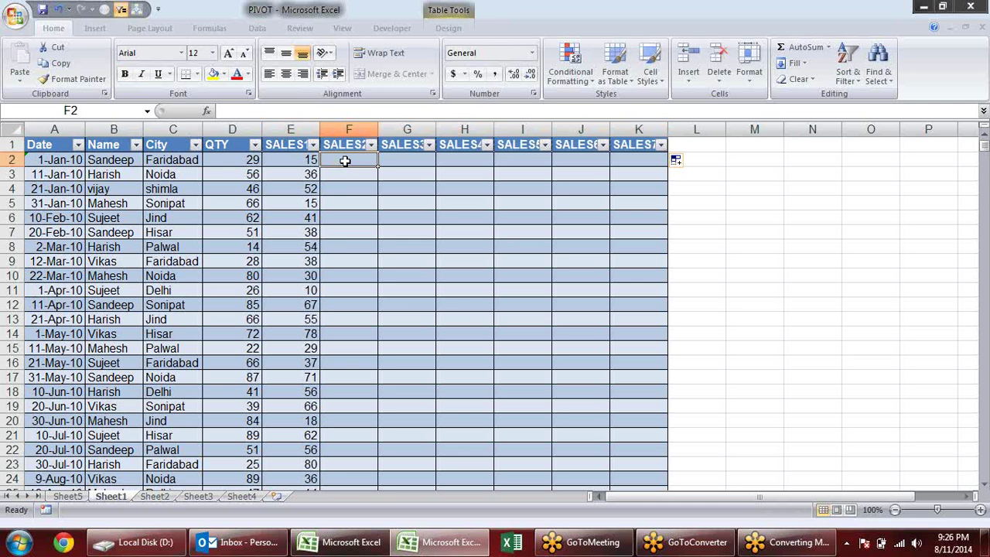
{"action": "key", "text": "Left"}
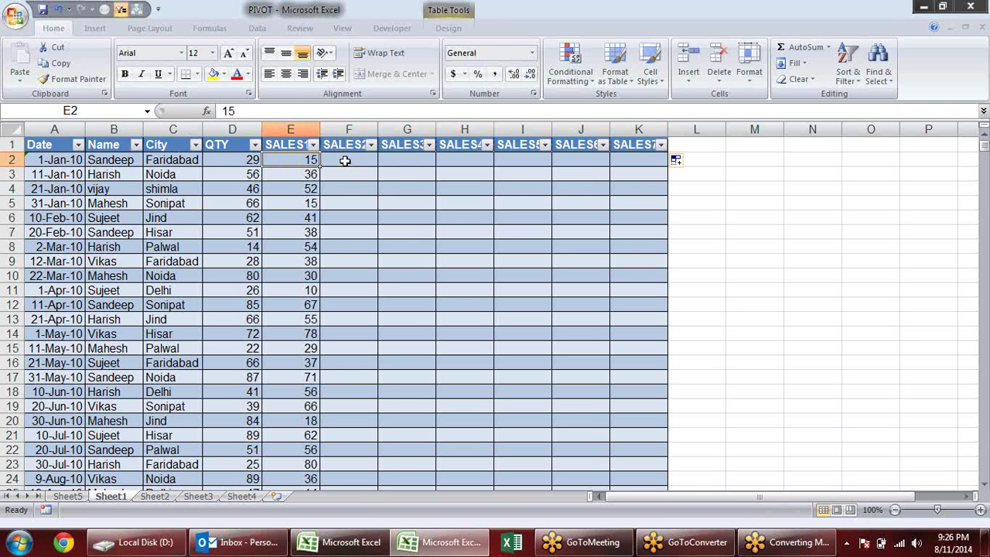
{"action": "key", "text": "ctrl+shift+Right"}
{"action": "key", "text": "ctrl+shift+Down"}
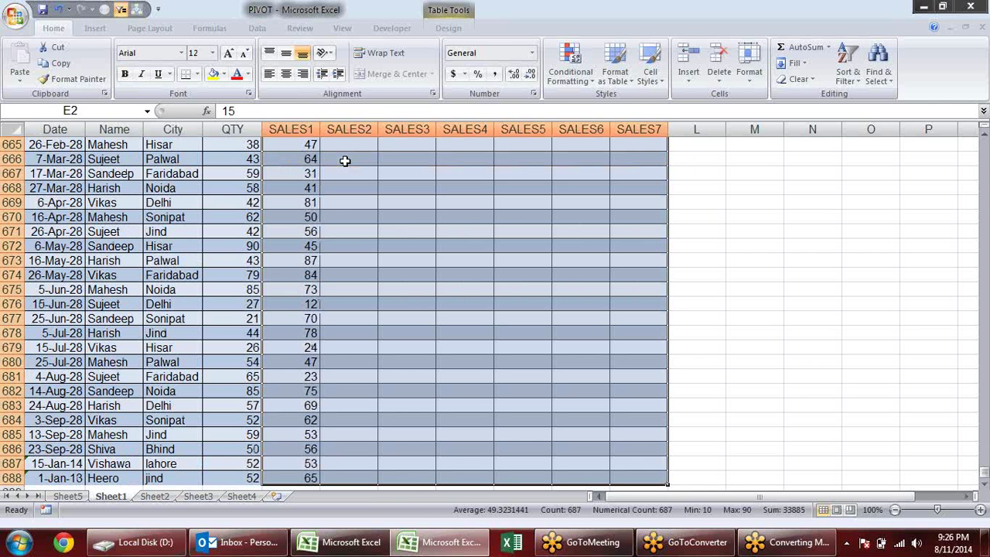
{"action": "type", "text": "=ra"}
{"action": "key", "text": "Down"}
{"action": "key", "text": "Down"}
{"action": "key", "text": "Tab"}
{"action": "type", "text": "10,90)"}
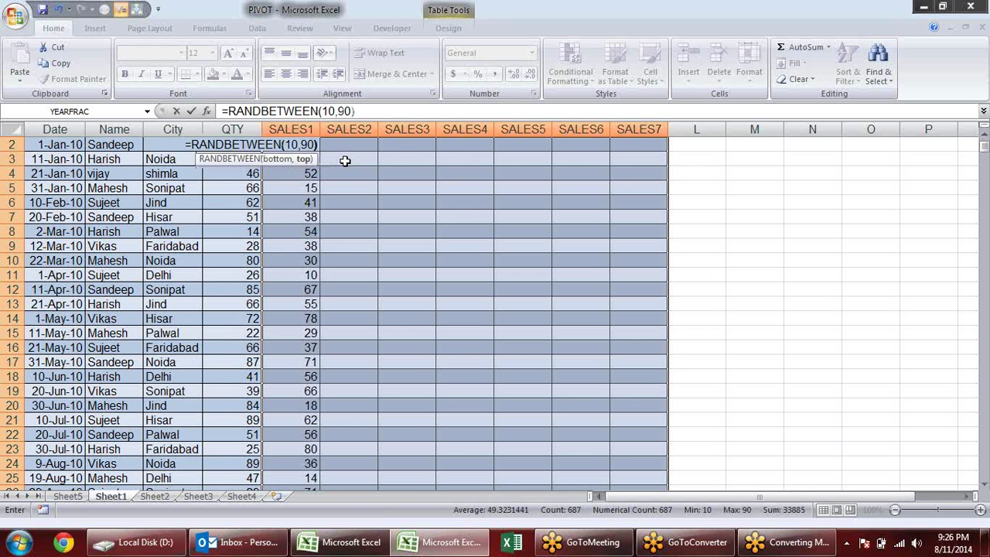
{"action": "key", "text": "ctrl+Return"}
Convert the random numbers to fixed values with Paste Special > Values
{"action": "key", "text": "ctrl+c"}
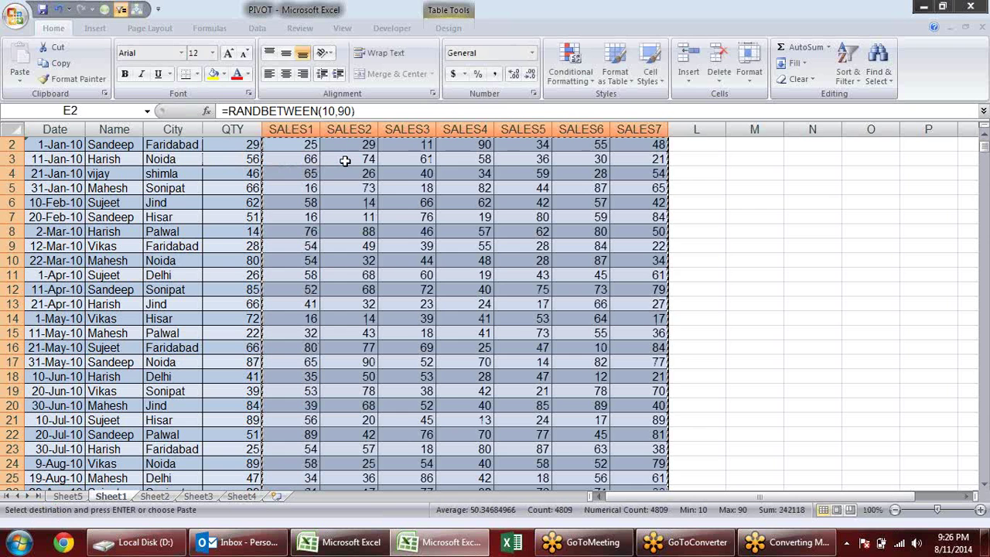
{"action": "key", "text": "alt+e"}
{"action": "key", "text": "s"}
{"action": "key", "text": "v"}
{"action": "key", "text": "Return"}
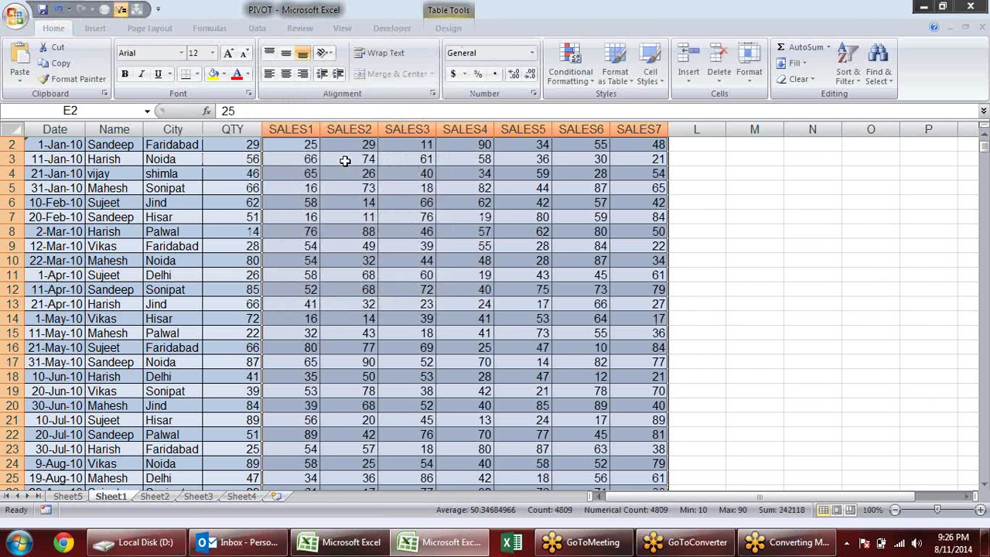
{"action": "left_click", "coordinate": [427, 190]}
{"action": "scroll", "coordinate": [431, 198], "scroll_direction": "up", "scroll_amount": 1}
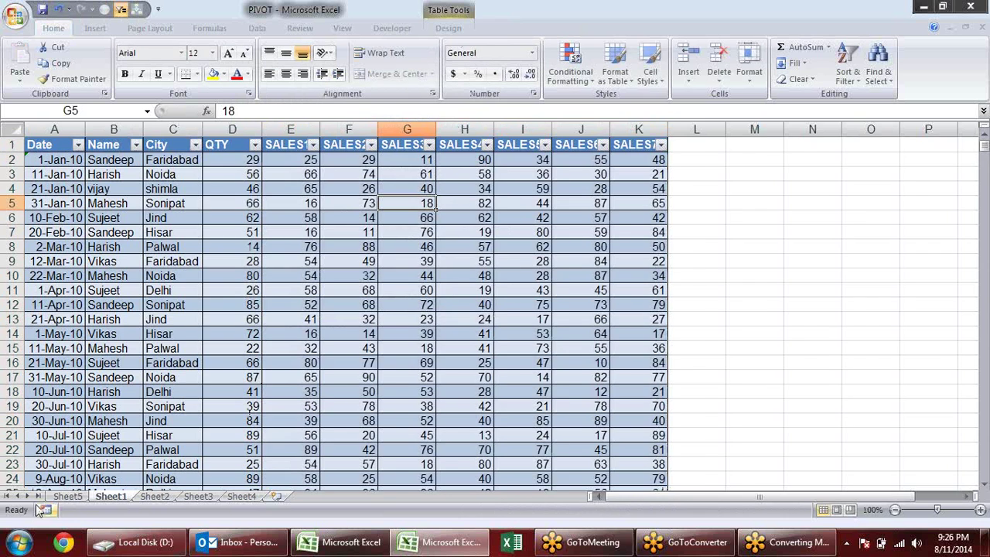
{"action": "left_click", "coordinate": [68, 496]}
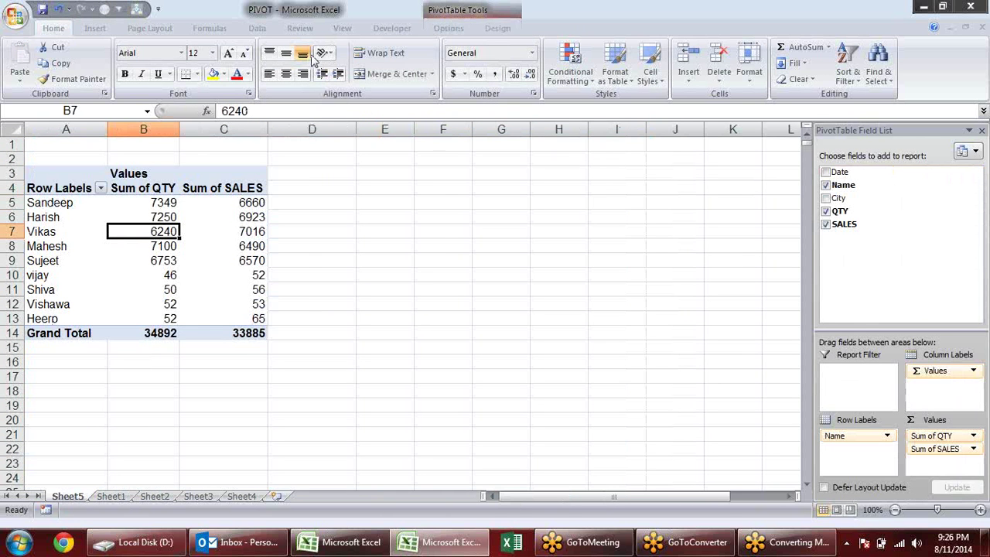
Refresh the pivot, remove Sum of QTY, and add SALES1 through SALES7 as values
{"action": "left_click", "coordinate": [408, 30]}
{"action": "left_click", "coordinate": [448, 29]}
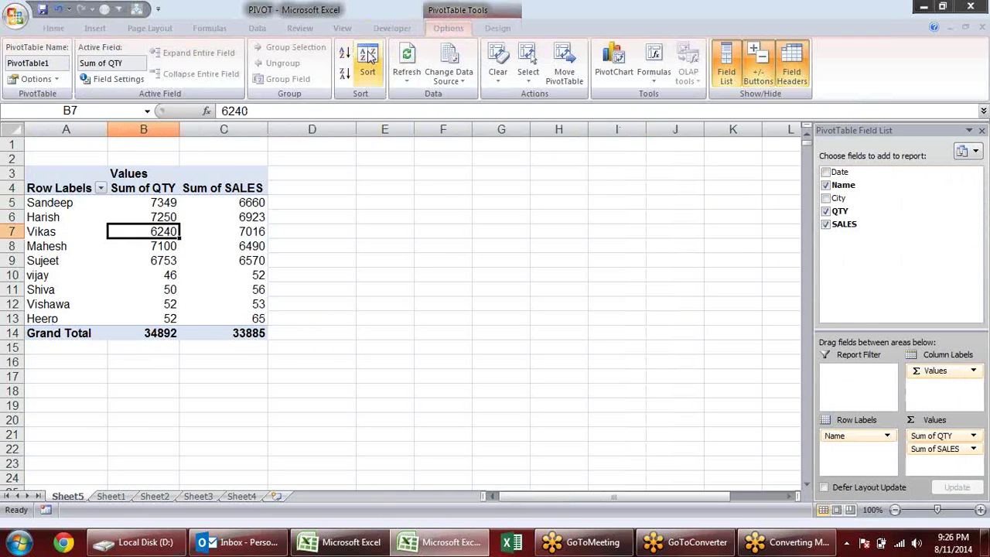
{"action": "left_click", "coordinate": [406, 61]}
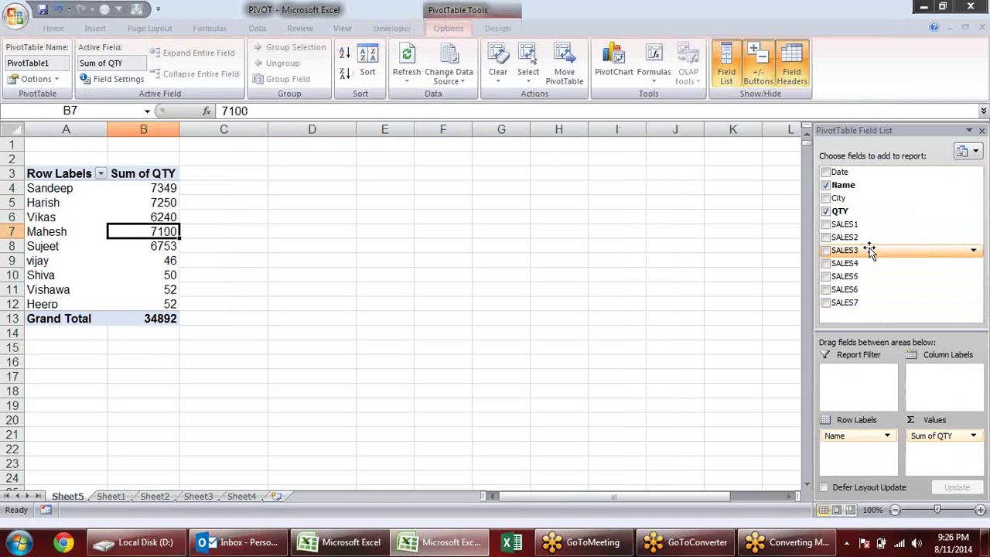
{"action": "left_click_drag", "start_coordinate": [951, 437], "coordinate": [690, 291]}
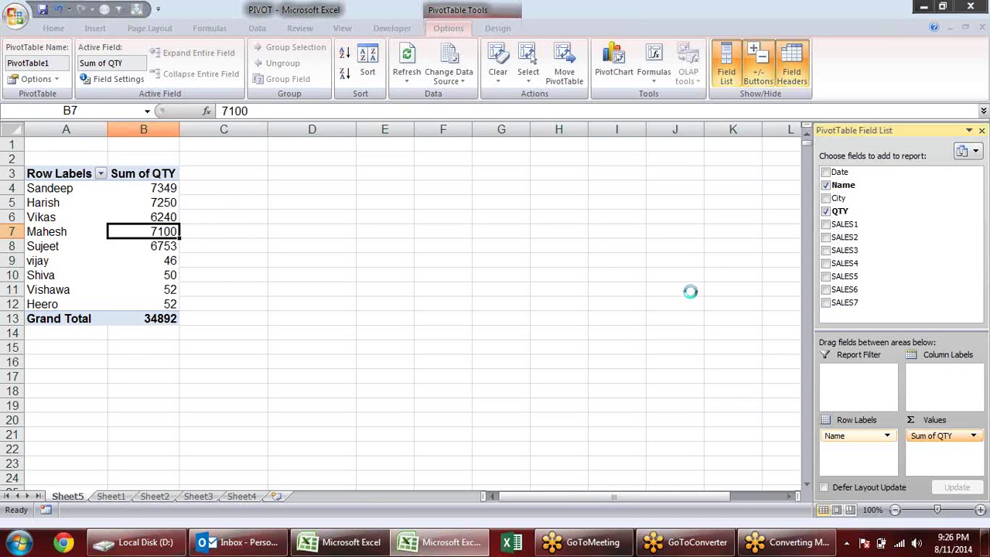
{"action": "left_click", "coordinate": [825, 224]}
{"action": "left_click", "coordinate": [825, 236]}
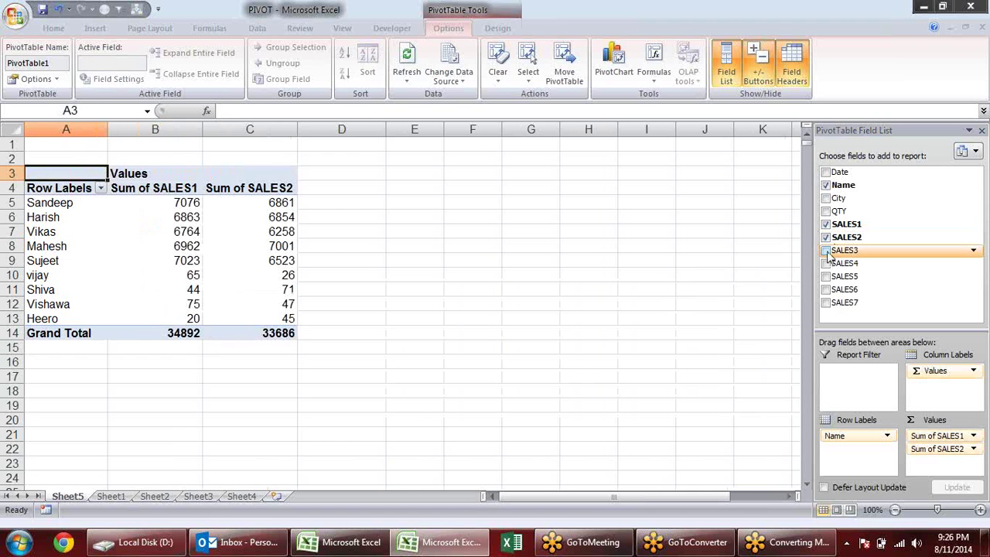
{"action": "left_click", "coordinate": [825, 249]}
{"action": "left_click", "coordinate": [825, 263]}
{"action": "left_click", "coordinate": [825, 276]}
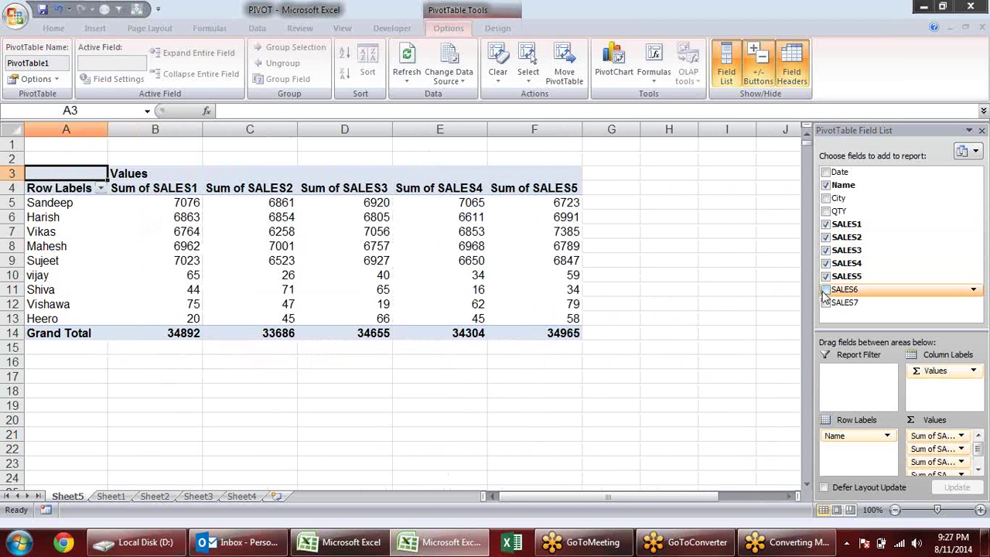
{"action": "left_click", "coordinate": [825, 289]}
{"action": "left_click", "coordinate": [825, 302]}
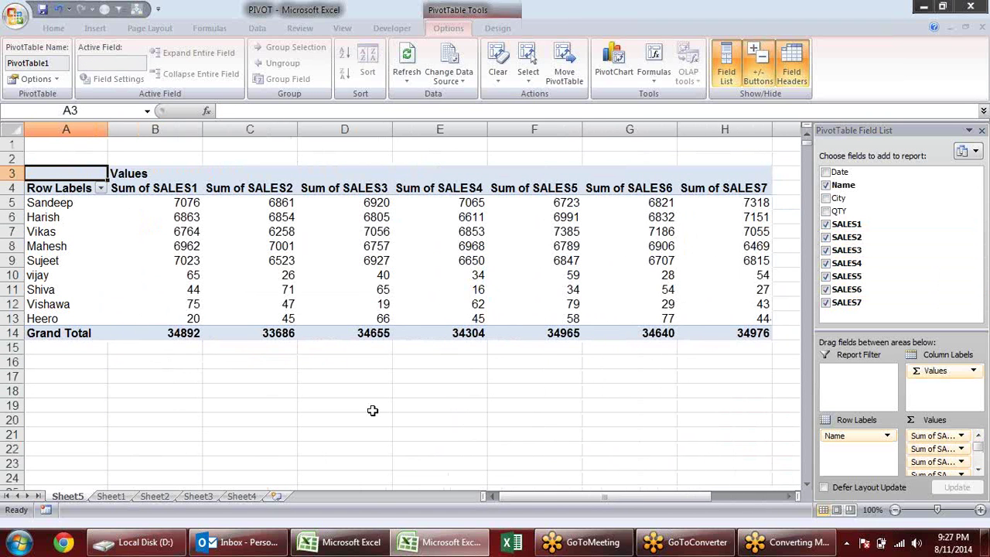
Check the pivot against the Sheet1 source data, then open the pivot Formulas list
{"action": "left_click", "coordinate": [146, 187]}
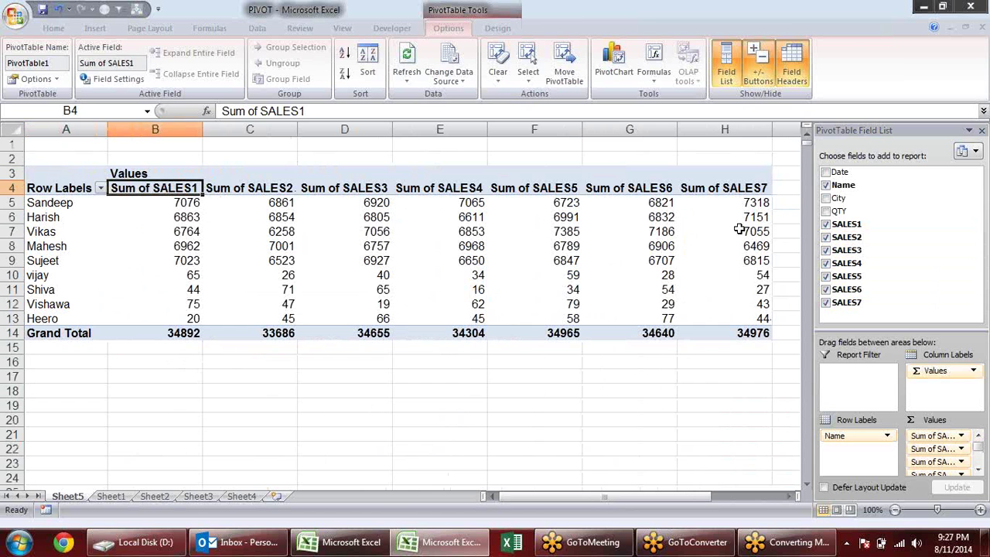
{"action": "left_click", "coordinate": [800, 205]}
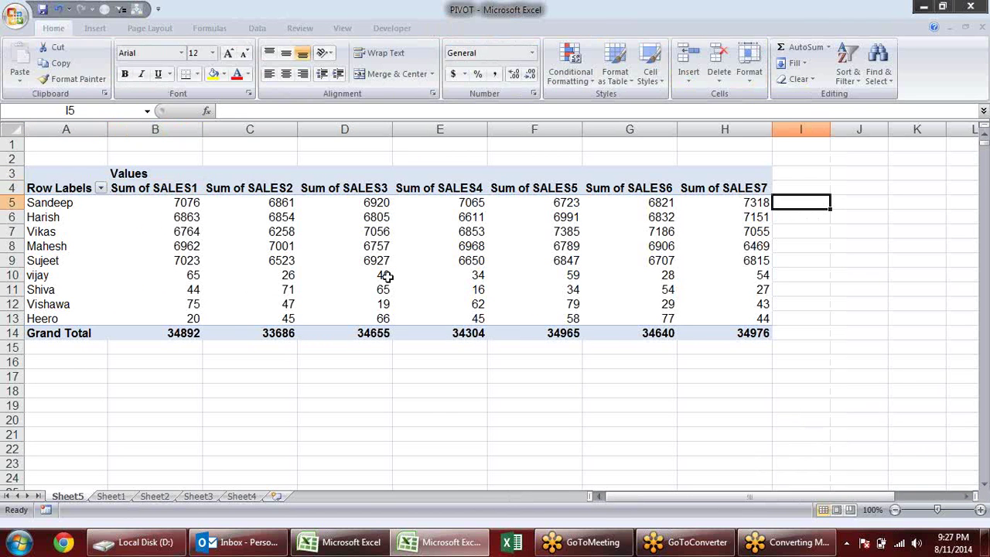
{"action": "left_click", "coordinate": [241, 229]}
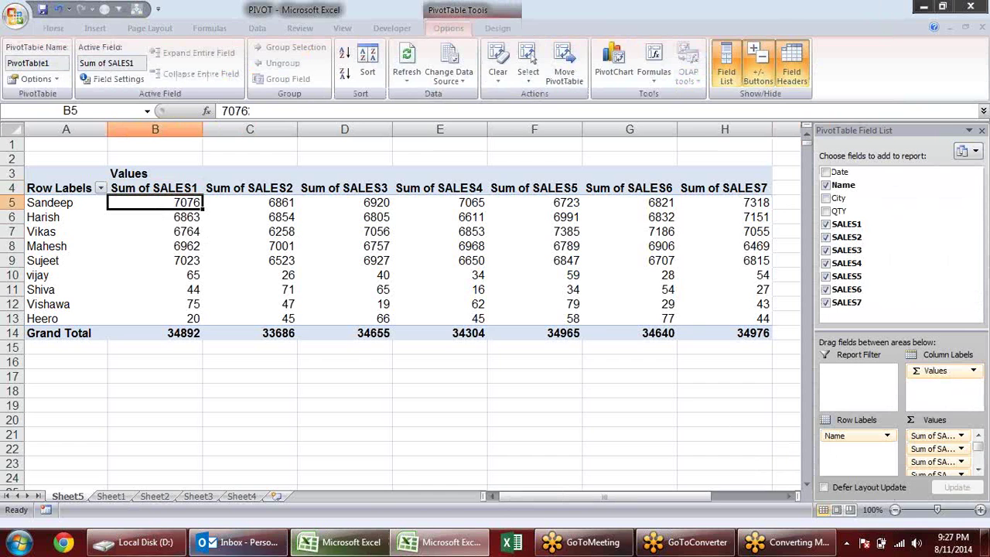
{"action": "left_click", "coordinate": [111, 495]}
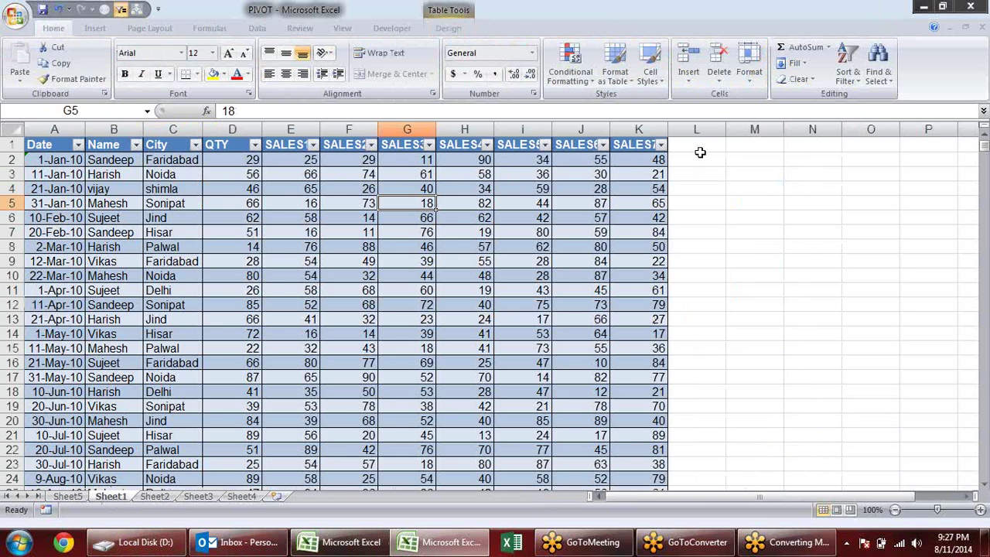
{"action": "left_click", "coordinate": [699, 145]}
{"action": "left_click", "coordinate": [688, 160]}
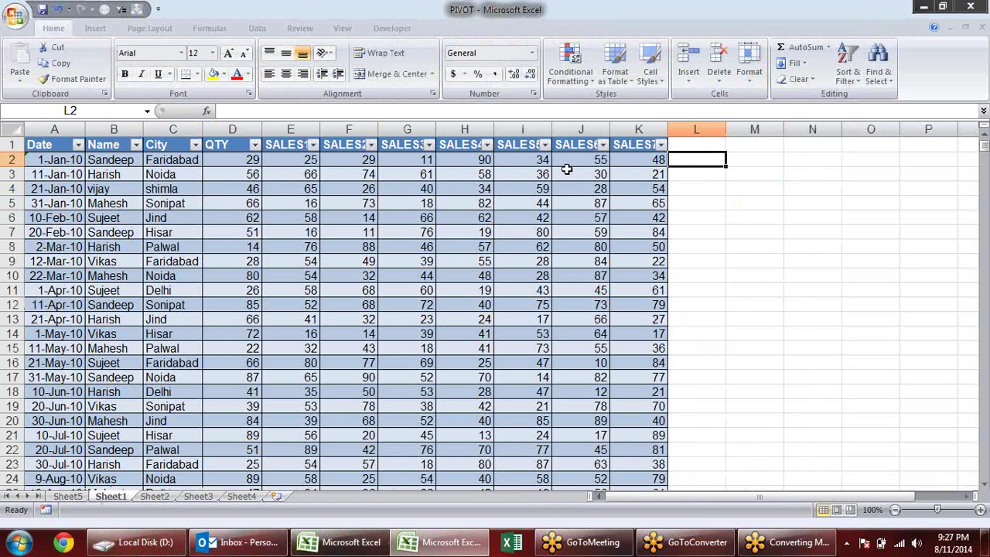
{"action": "left_click", "coordinate": [67, 496]}
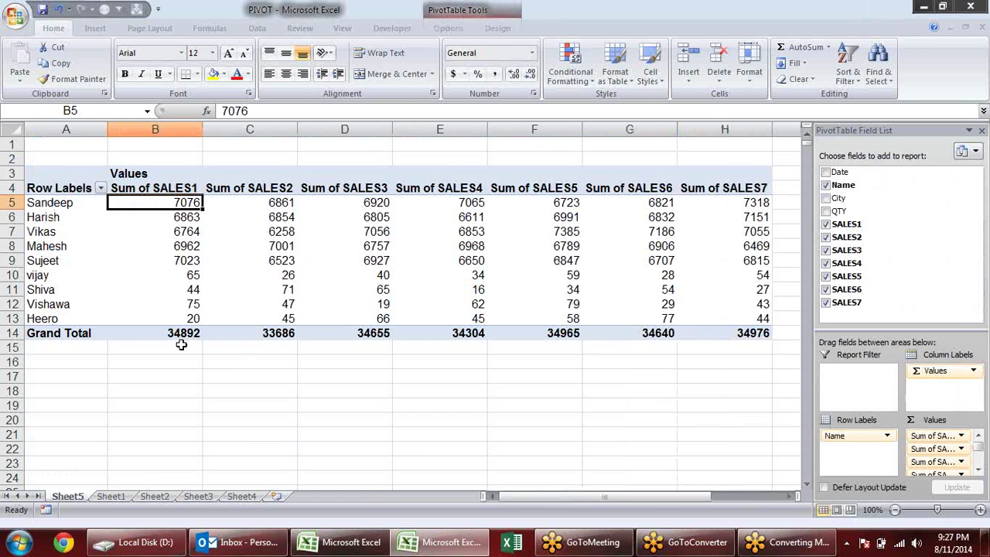
{"action": "left_click", "coordinate": [448, 27]}
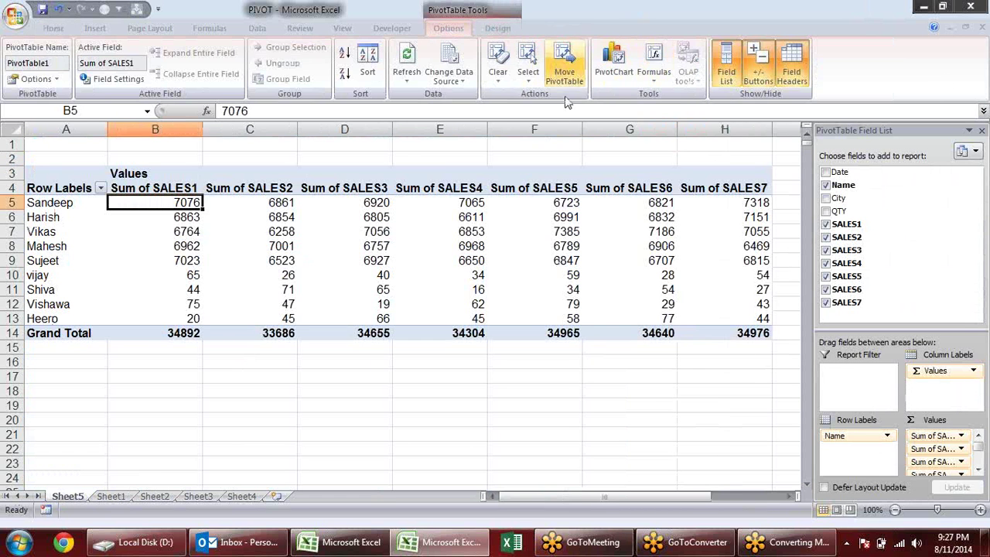
{"action": "left_click", "coordinate": [667, 64]}
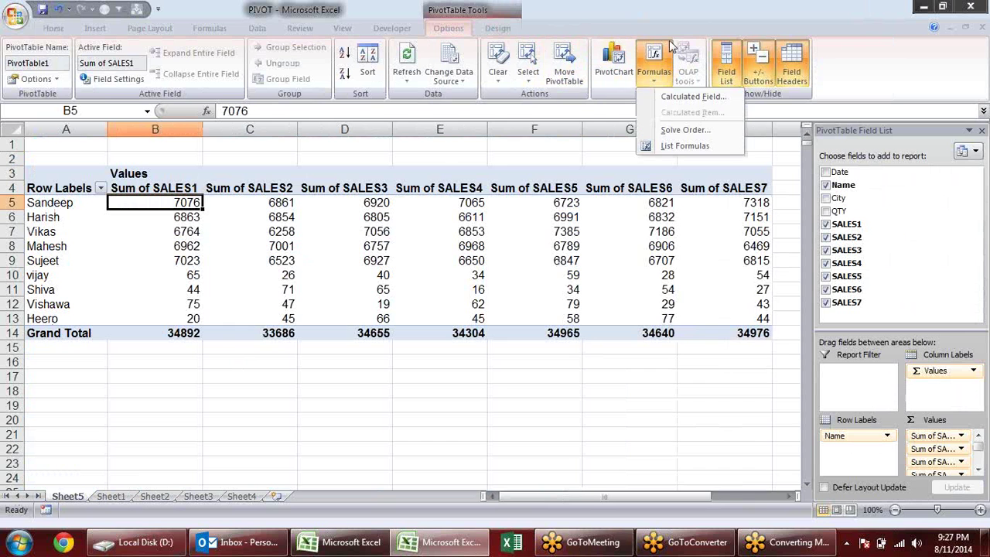
Start a calculated field named Total with formula SALES1+SALES2+SALES3
{"action": "left_click", "coordinate": [696, 96]}
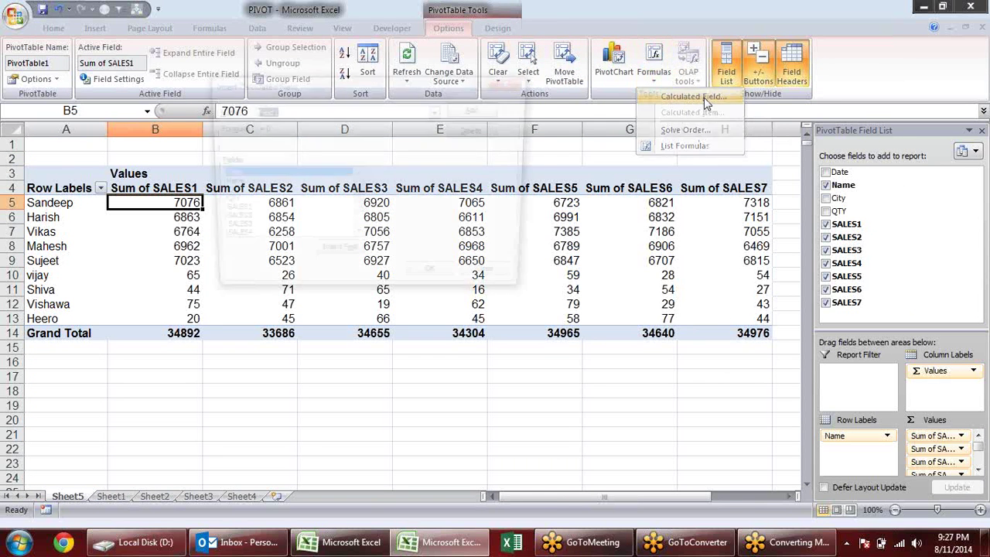
{"action": "left_click_drag", "start_coordinate": [413, 92], "coordinate": [500, 272]}
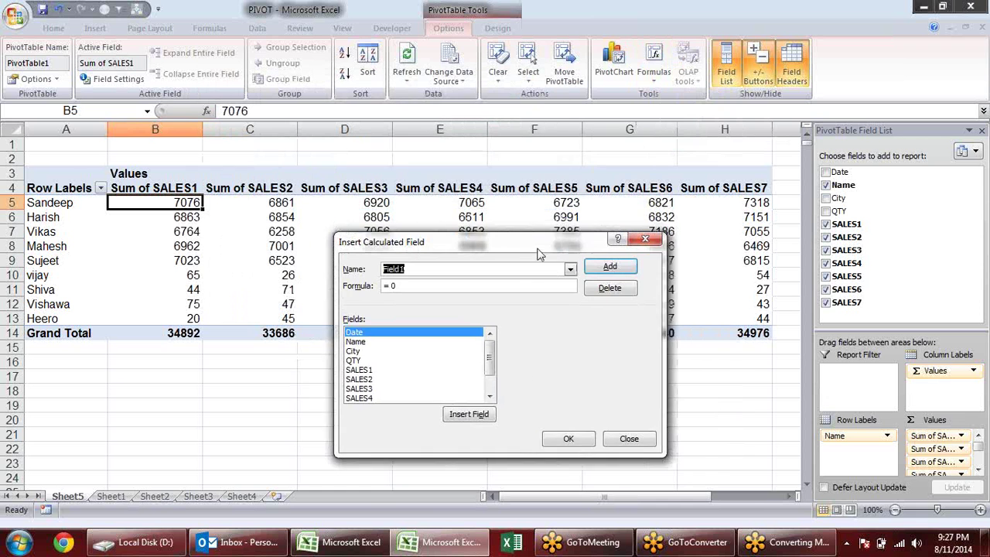
{"action": "type", "text": "Total"}
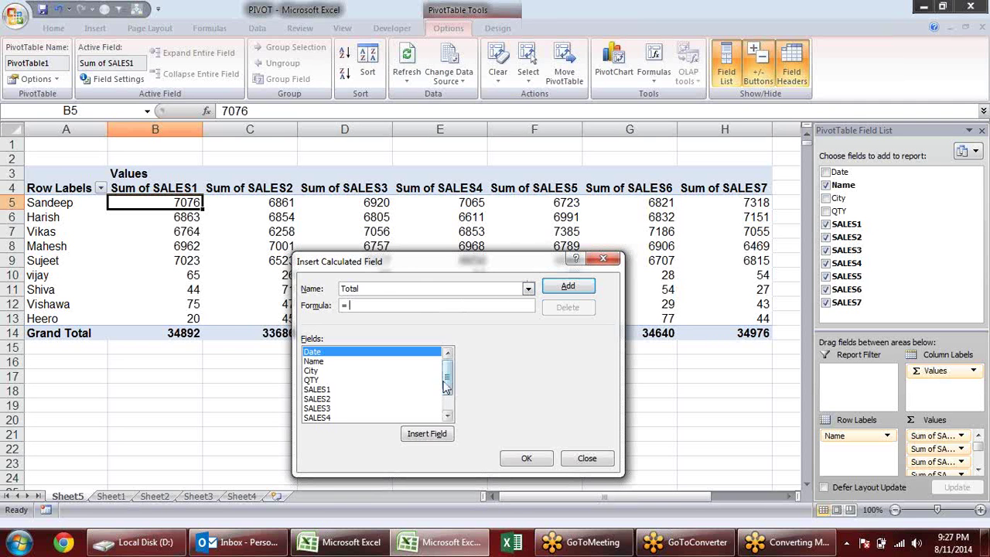
{"action": "left_click", "coordinate": [344, 391]}
{"action": "left_click", "coordinate": [436, 440]}
{"action": "type", "text": "+"}
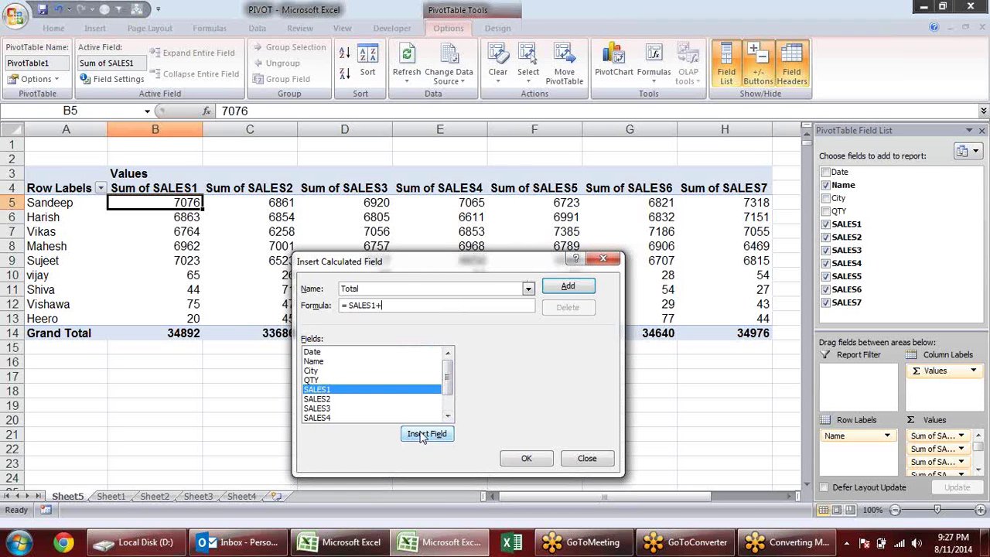
{"action": "left_click", "coordinate": [328, 399]}
{"action": "left_click", "coordinate": [430, 435]}
{"action": "type", "text": "+"}
{"action": "left_click", "coordinate": [328, 407]}
{"action": "left_click", "coordinate": [427, 437]}
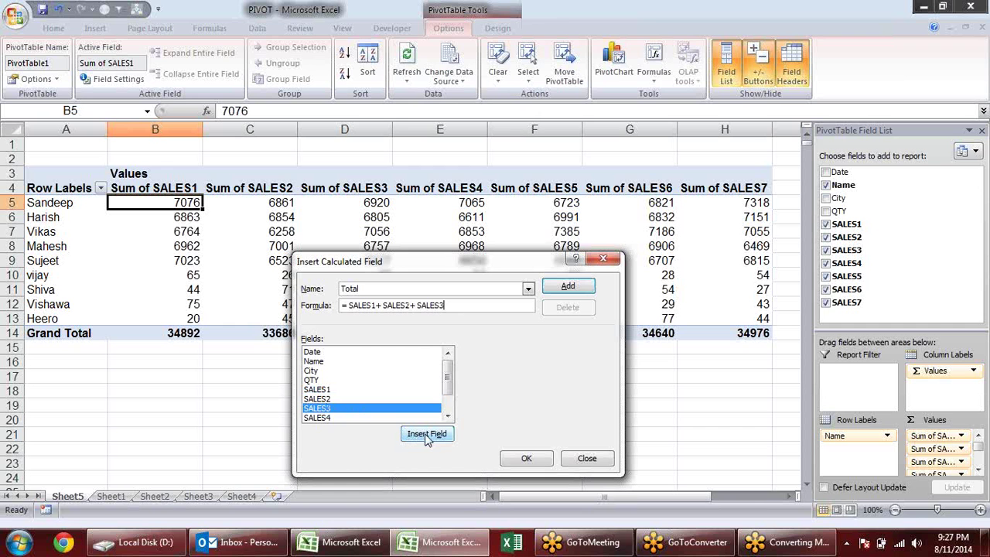
Append SALES4 through SALES7 with plus signs to the formula and add the Total field
{"action": "left_click", "coordinate": [338, 417]}
{"action": "left_click", "coordinate": [427, 434]}
{"action": "left_click", "coordinate": [447, 417]}
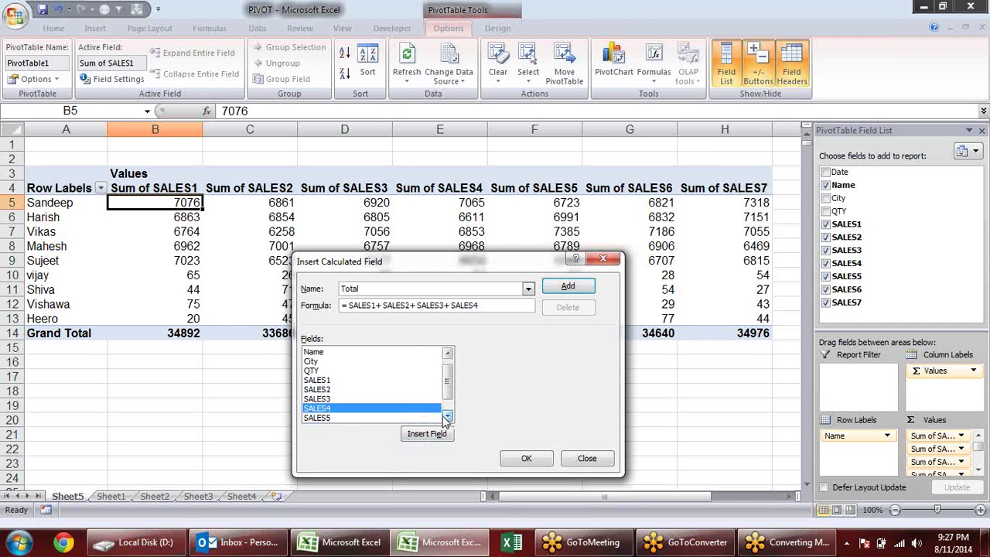
{"action": "left_click", "coordinate": [447, 417]}
{"action": "left_click", "coordinate": [447, 416]}
{"action": "left_click", "coordinate": [337, 398]}
{"action": "left_click", "coordinate": [423, 433]}
{"action": "type", "text": "+"}
{"action": "left_click", "coordinate": [480, 305]}
{"action": "type", "text": "+SALES5+"}
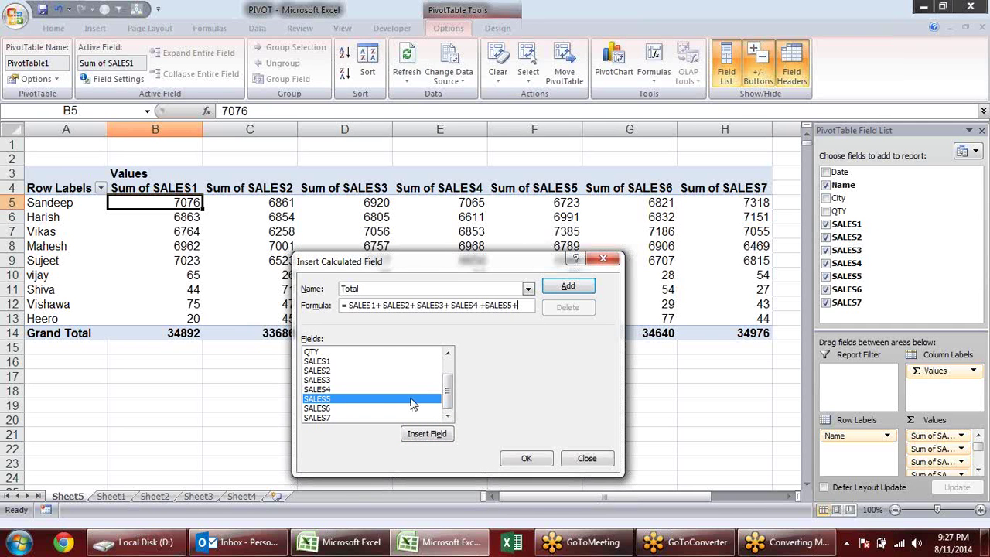
{"action": "left_click", "coordinate": [317, 407]}
{"action": "left_click", "coordinate": [426, 434]}
{"action": "left_click", "coordinate": [335, 418]}
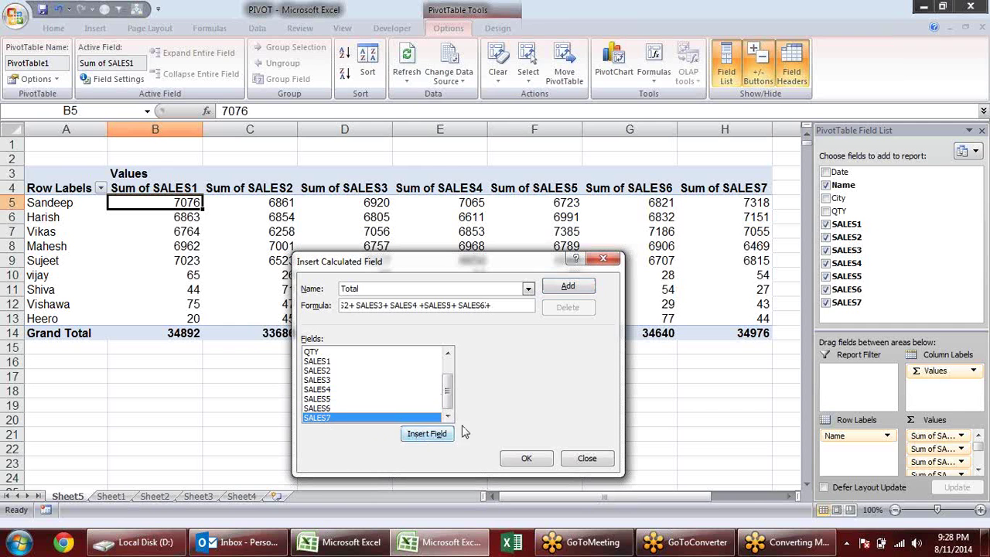
{"action": "left_click", "coordinate": [427, 434]}
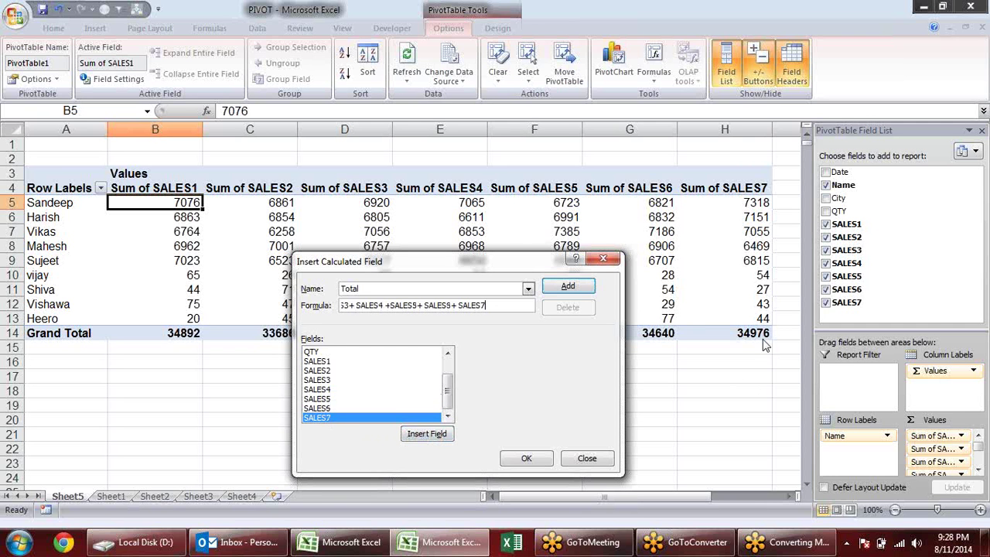
{"action": "left_click", "coordinate": [563, 287]}
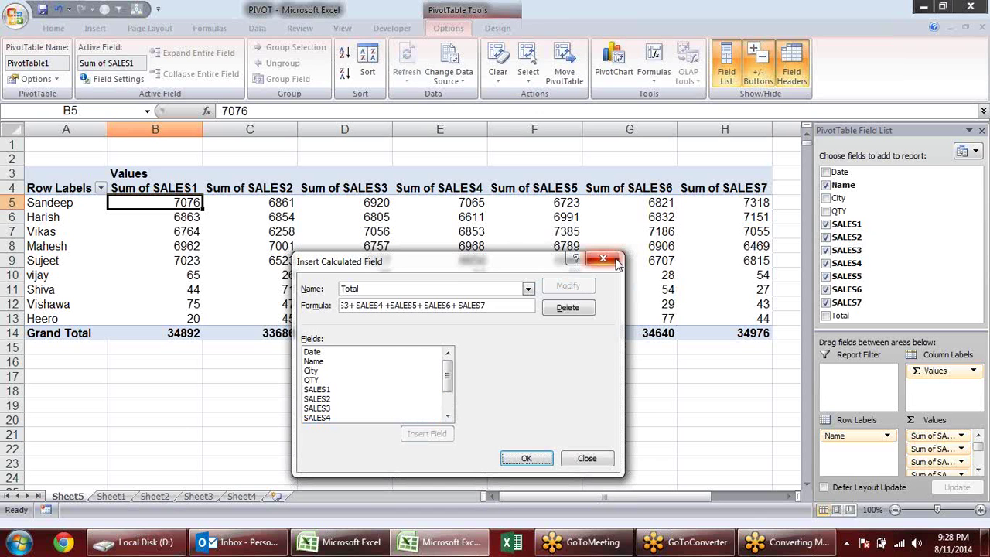
Close the dialog and uncheck SALES1 through SALES7, leaving only Sum of Total (242118)
{"action": "left_click", "coordinate": [532, 457]}
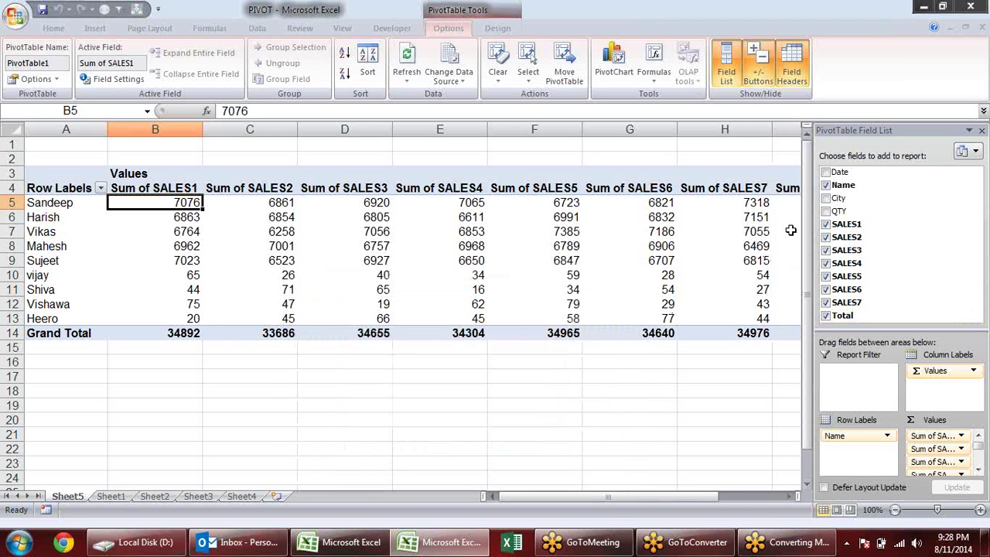
{"action": "left_click_drag", "start_coordinate": [554, 498], "coordinate": [616, 498]}
{"action": "mouse_move", "coordinate": [646, 331]}
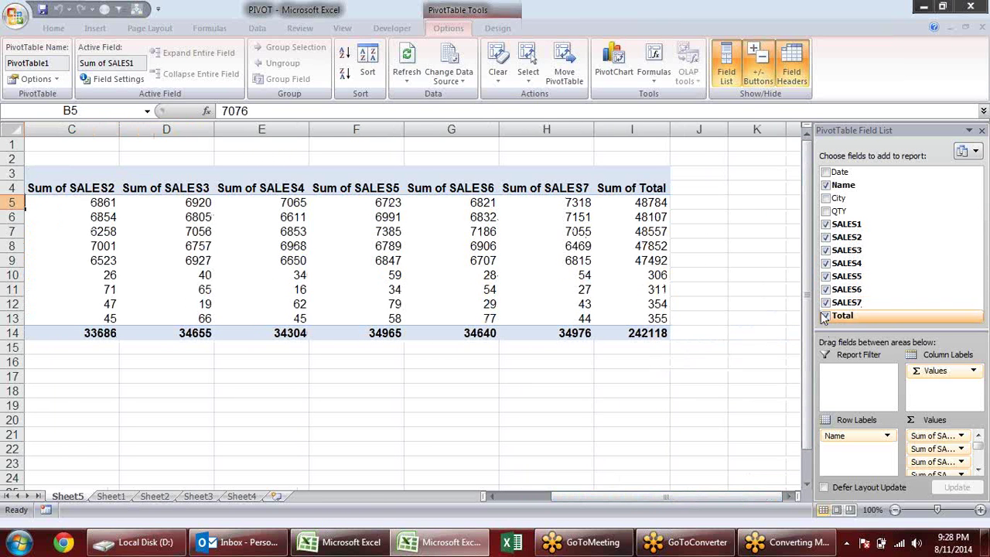
{"action": "left_click", "coordinate": [825, 225]}
{"action": "left_click", "coordinate": [826, 237]}
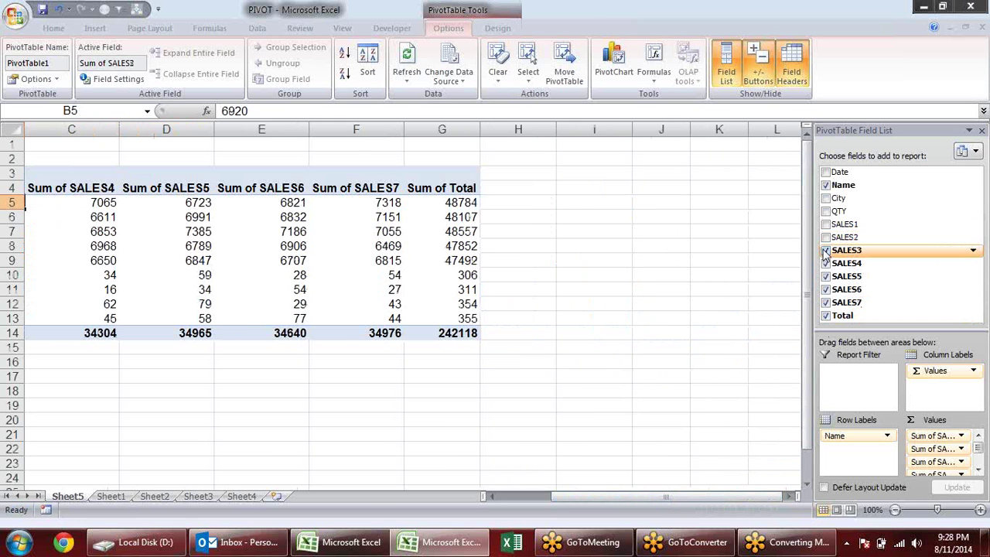
{"action": "left_click", "coordinate": [825, 250]}
{"action": "left_click", "coordinate": [825, 264]}
{"action": "left_click", "coordinate": [825, 276]}
{"action": "left_click", "coordinate": [825, 290]}
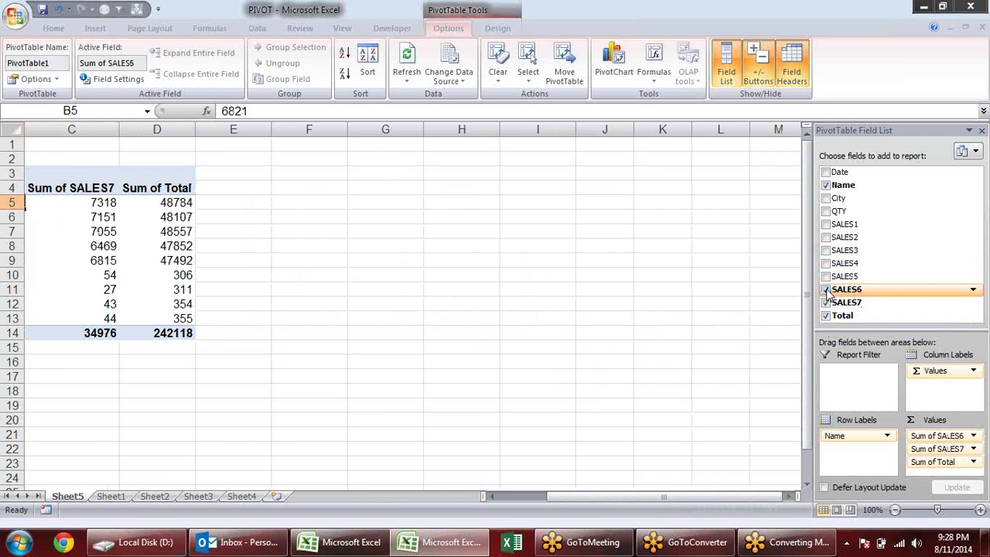
{"action": "left_click", "coordinate": [825, 302]}
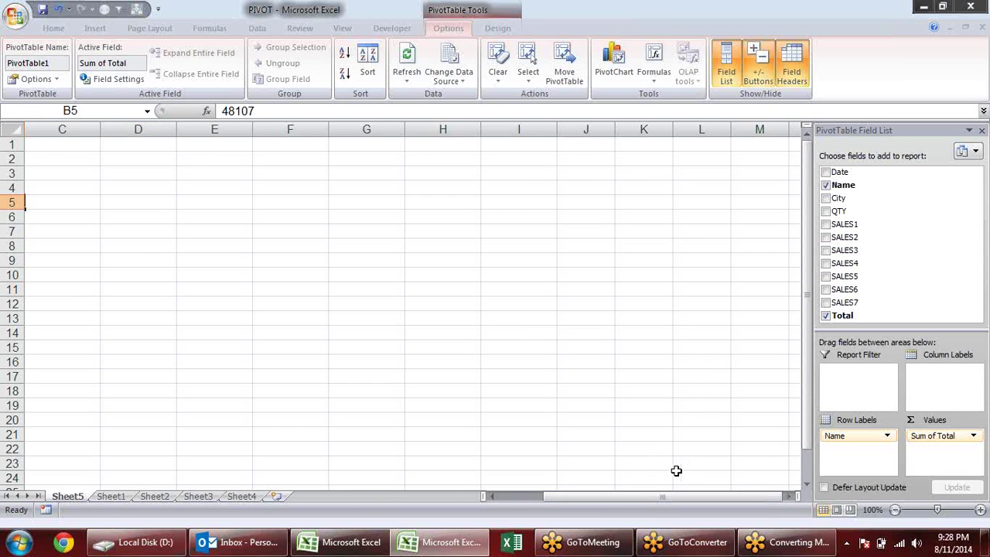
Adjust the PivotTable Field List and open the pivot Formulas options
{"action": "left_click_drag", "start_coordinate": [649, 496], "coordinate": [604, 497]}
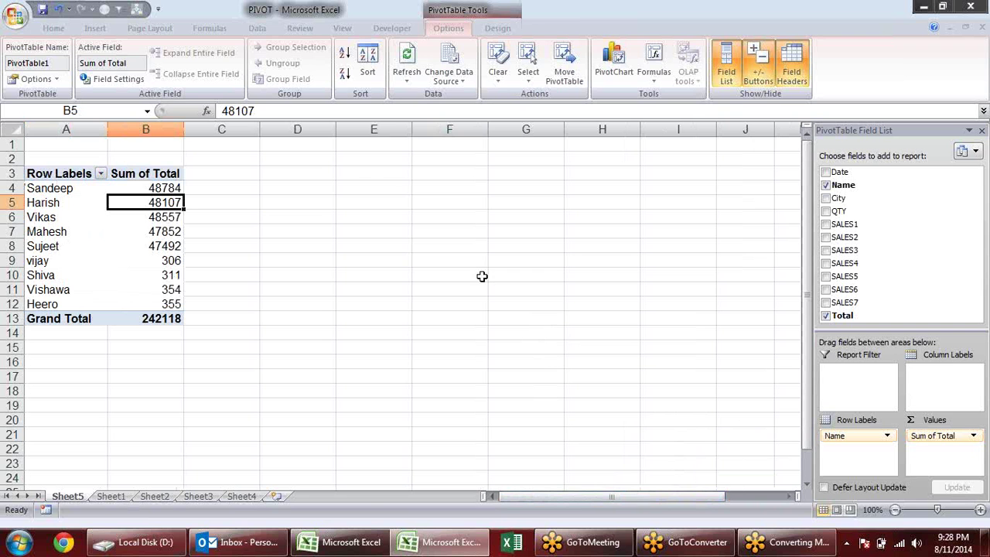
{"action": "left_click", "coordinate": [826, 317]}
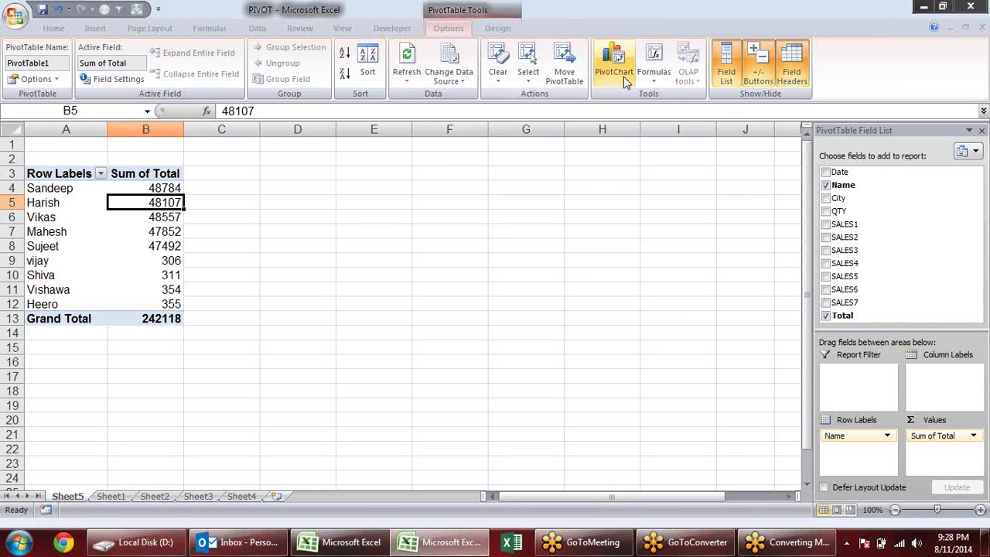
{"action": "left_click", "coordinate": [654, 76]}
Create calculated field avg as =Total/7 so Sum of avg appears beside Sum of Total
{"action": "left_click", "coordinate": [691, 97]}
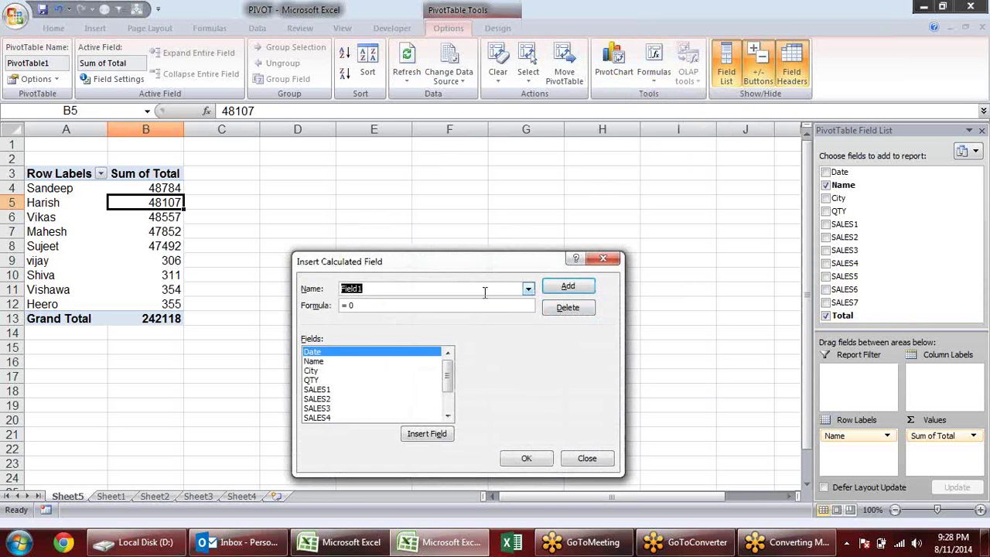
{"action": "type", "text": "avg"}
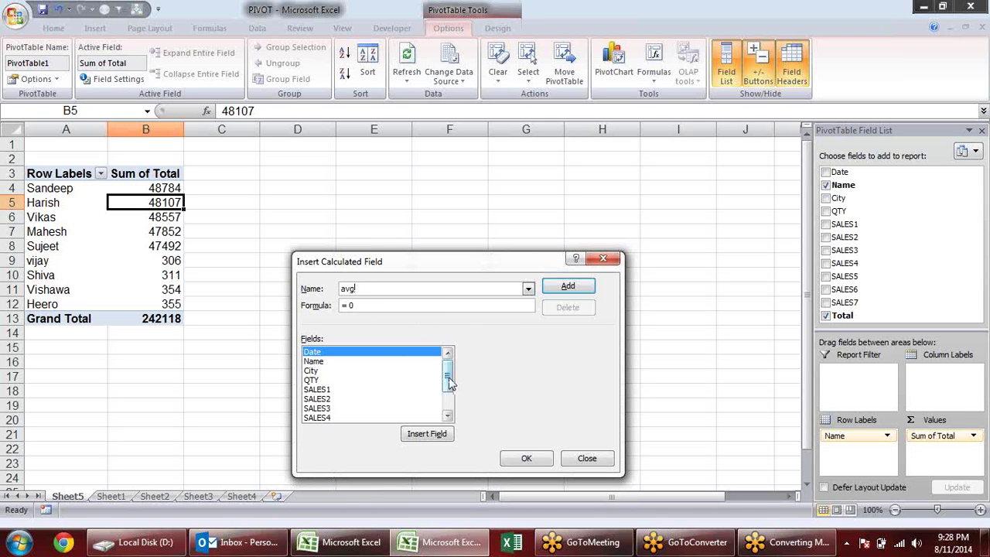
{"action": "left_click_drag", "start_coordinate": [448, 376], "coordinate": [448, 398]}
{"action": "left_click", "coordinate": [312, 418]}
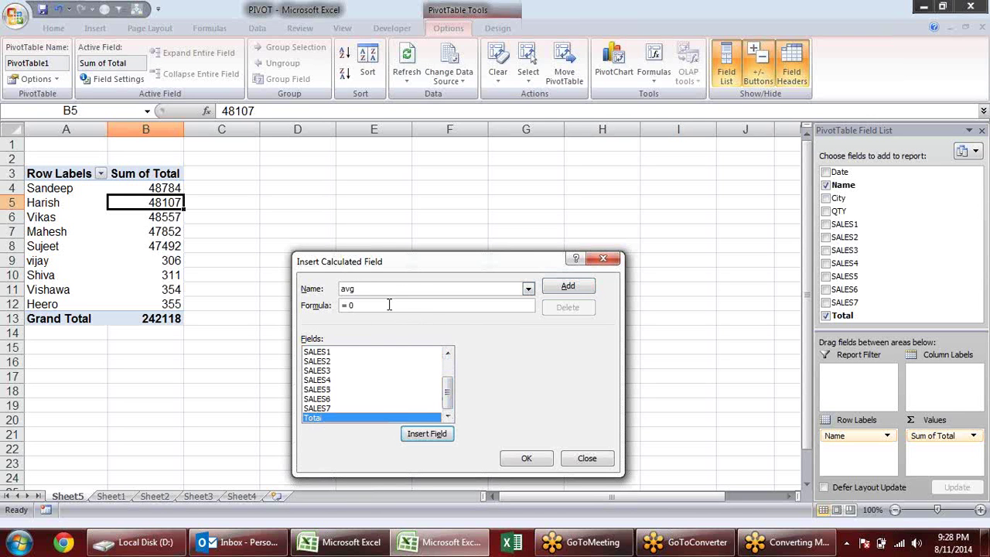
{"action": "left_click", "coordinate": [439, 435]}
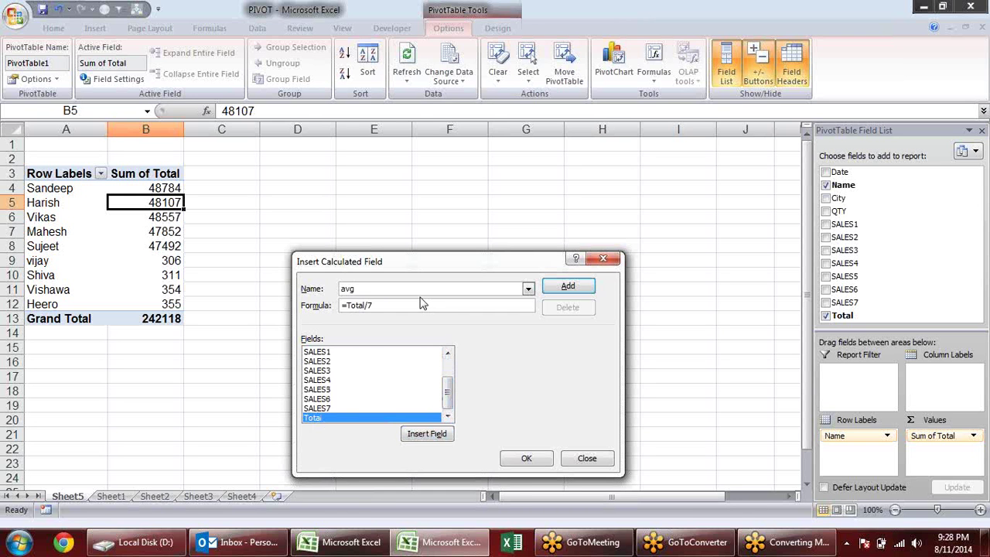
{"action": "left_click", "coordinate": [567, 287]}
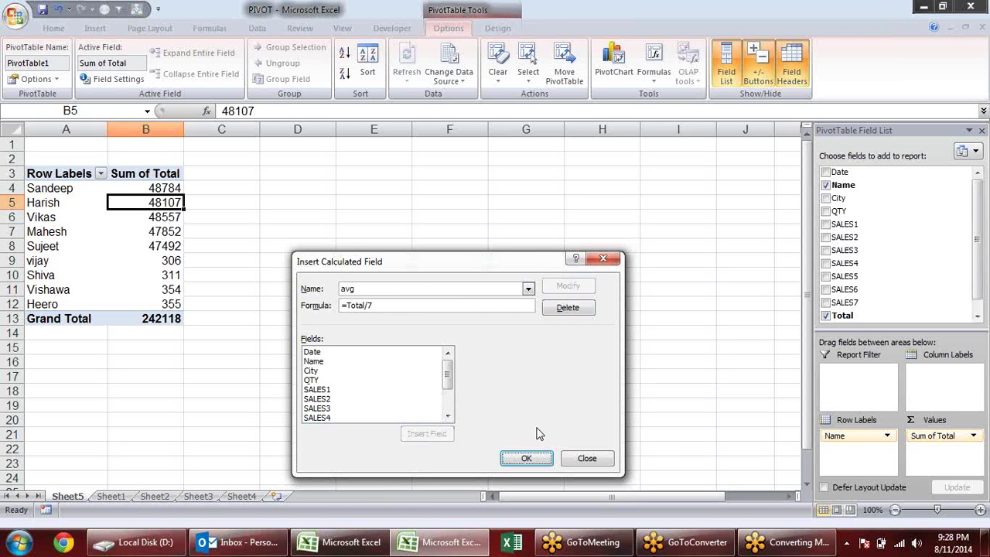
{"action": "left_click", "coordinate": [524, 459]}
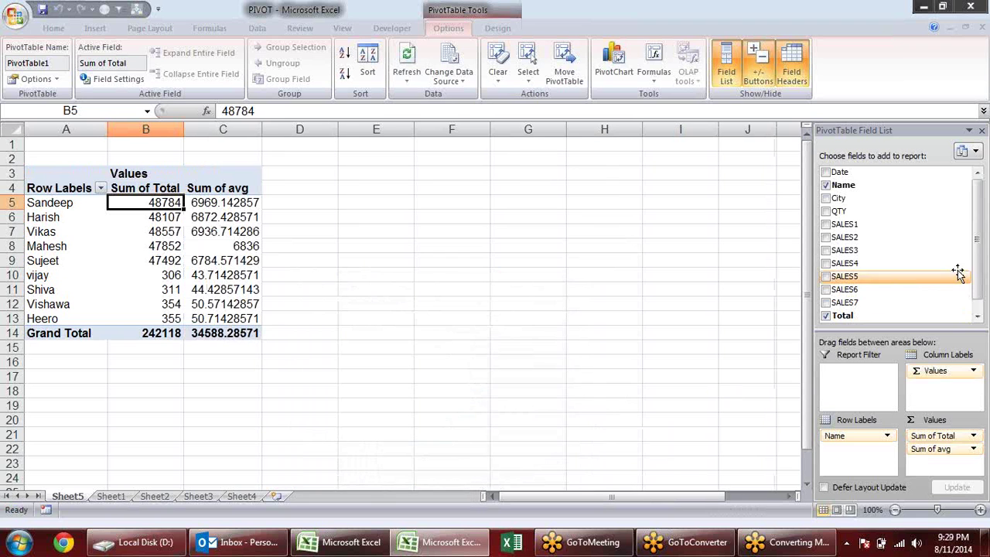
{"action": "left_click_drag", "start_coordinate": [984, 271], "coordinate": [983, 283]}
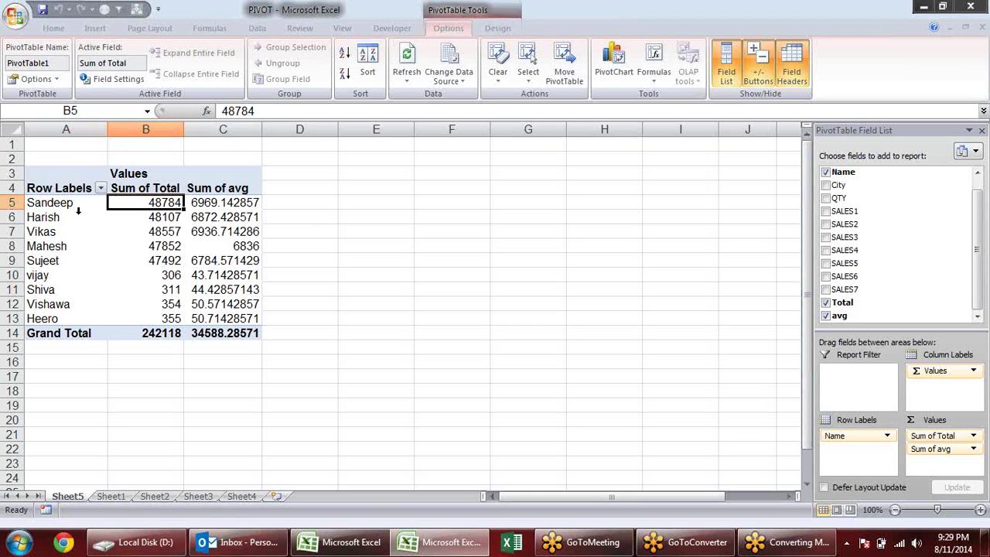
{"action": "left_click_drag", "start_coordinate": [68, 203], "coordinate": [51, 287]}
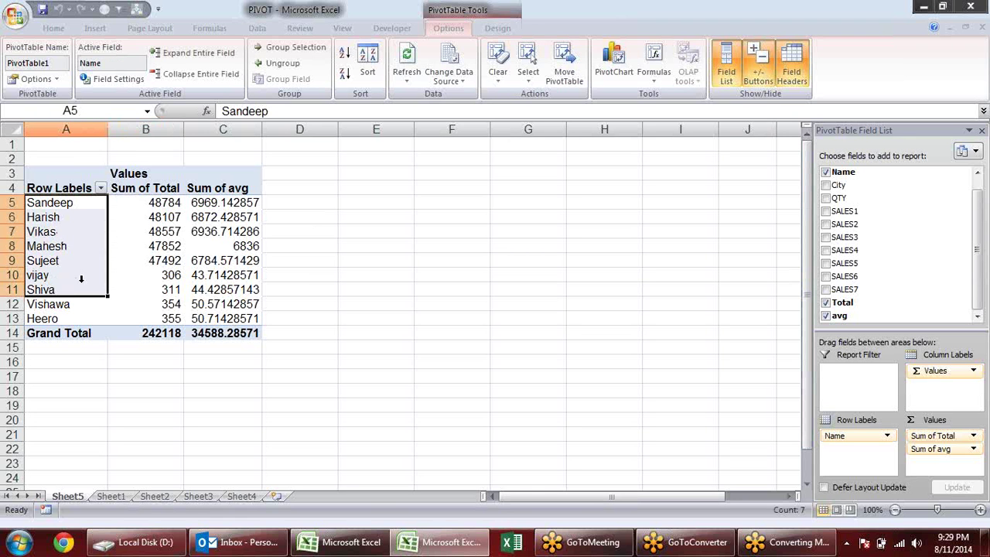
{"action": "left_click", "coordinate": [66, 233]}
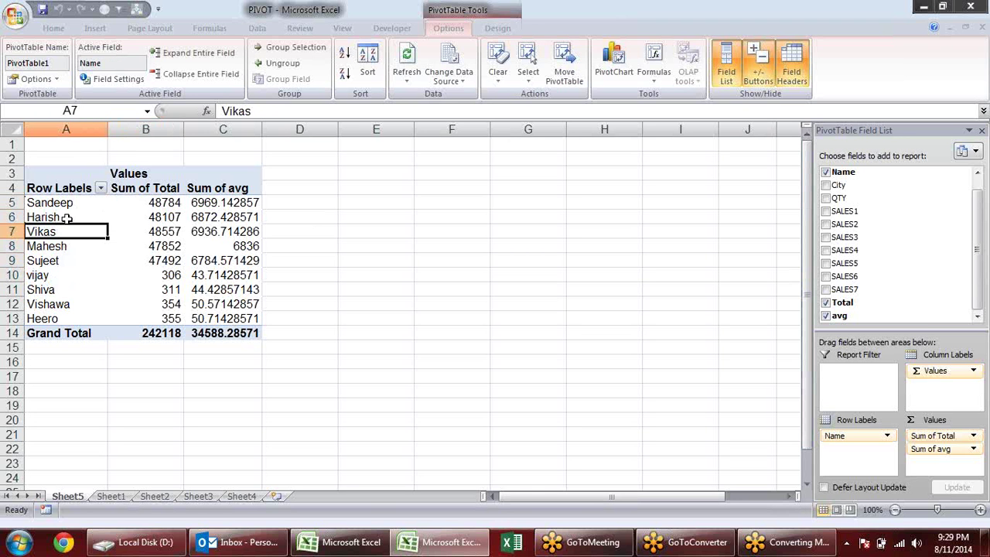
{"action": "left_click", "coordinate": [168, 230]}
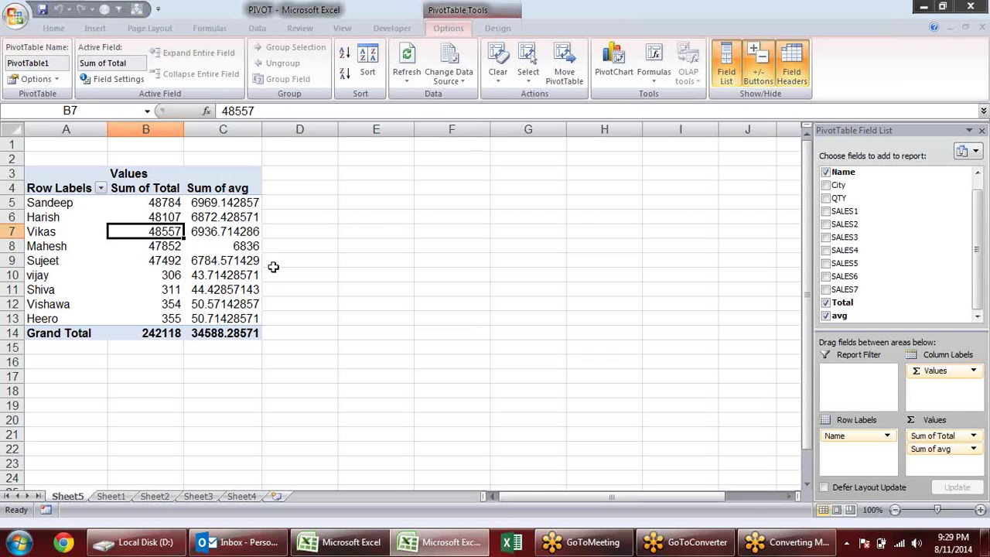
{"action": "left_click", "coordinate": [62, 223]}
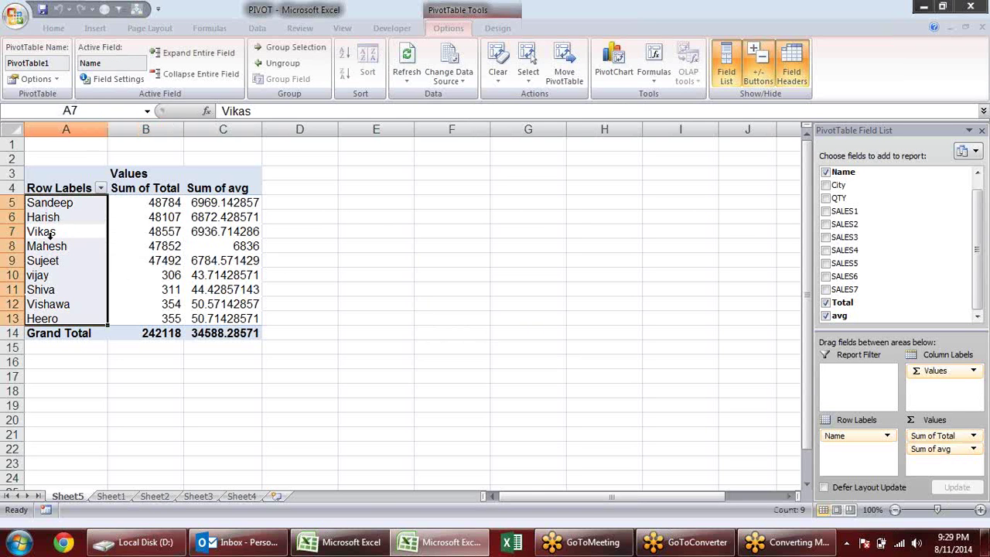
{"action": "left_click", "coordinate": [54, 222]}
{"action": "left_click", "coordinate": [64, 248]}
{"action": "left_click", "coordinate": [68, 222]}
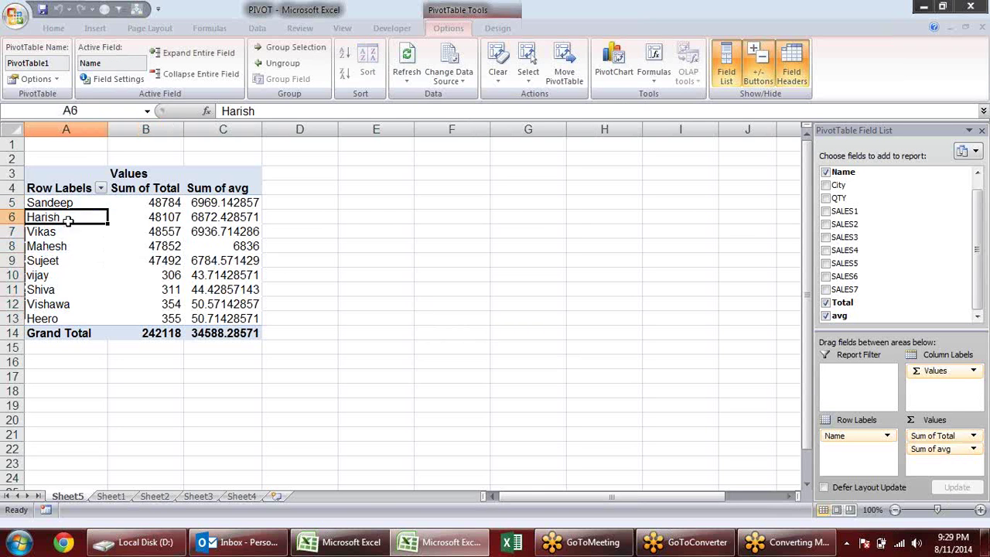
{"action": "left_click", "coordinate": [51, 262]}
{"action": "left_click", "coordinate": [75, 218]}
{"action": "left_click", "coordinate": [66, 248]}
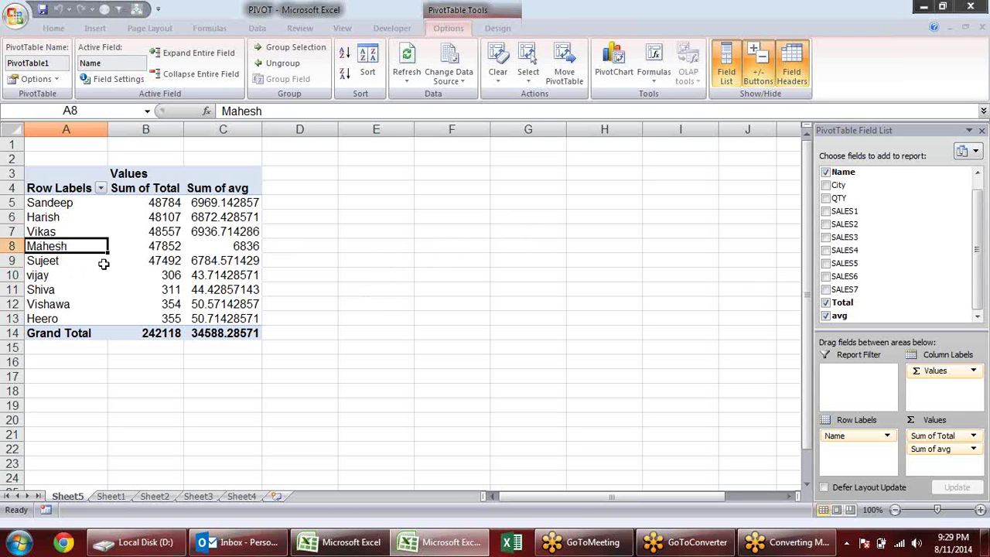
{"action": "left_click", "coordinate": [48, 289]}
{"action": "left_click", "coordinate": [62, 304]}
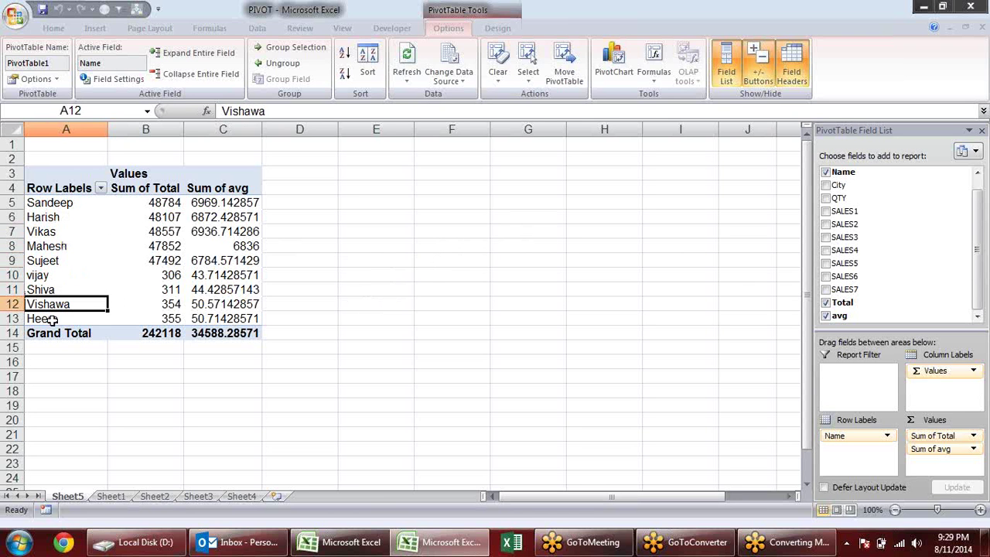
{"action": "left_click", "coordinate": [51, 319]}
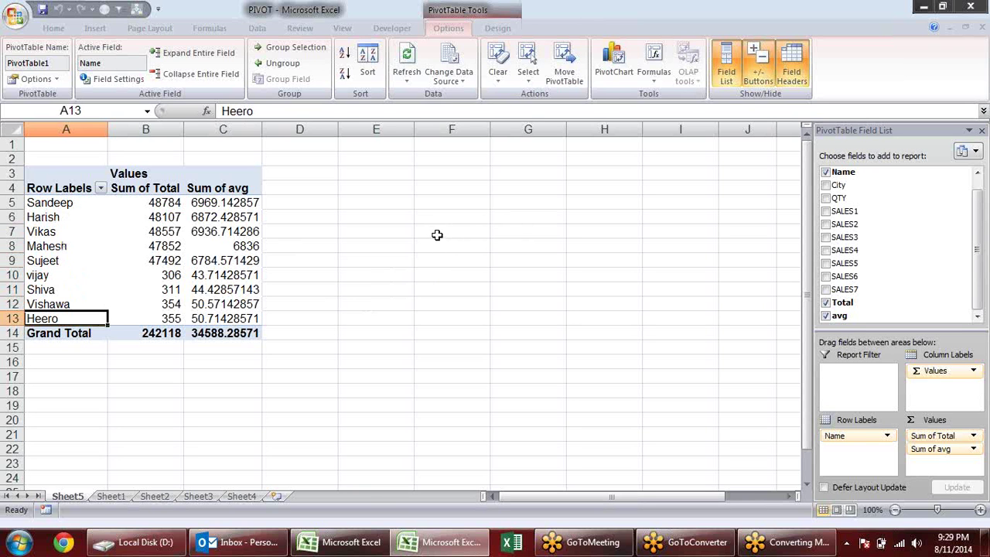
Open Insert Calculated Item for the Name field and begin entering a new item name
{"action": "left_click", "coordinate": [652, 69]}
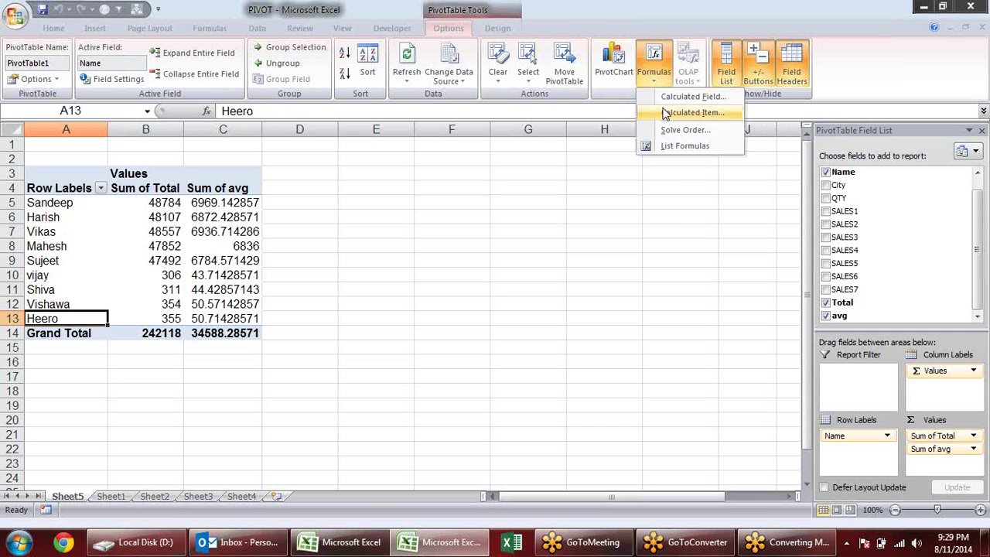
{"action": "left_click", "coordinate": [676, 114]}
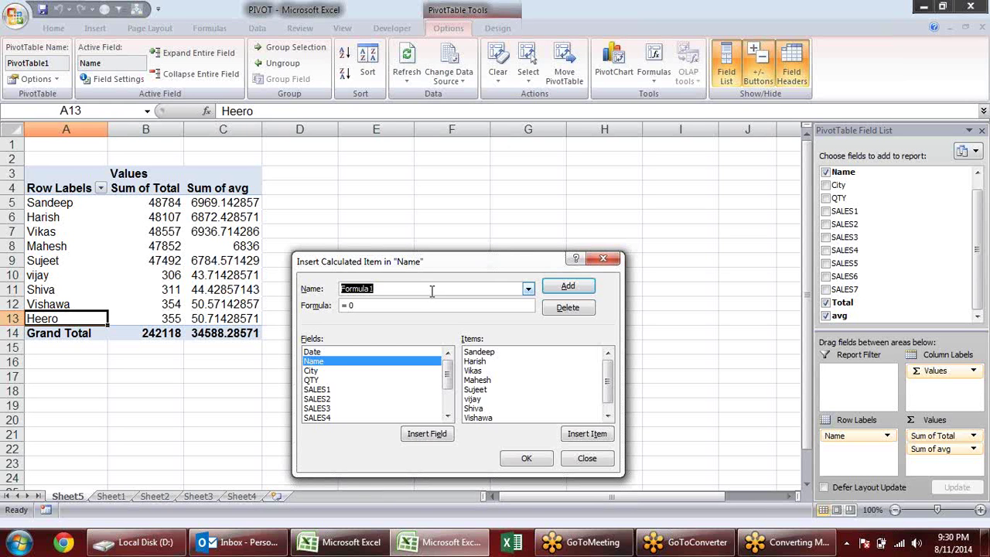
{"action": "type", "text": "Kapil"}
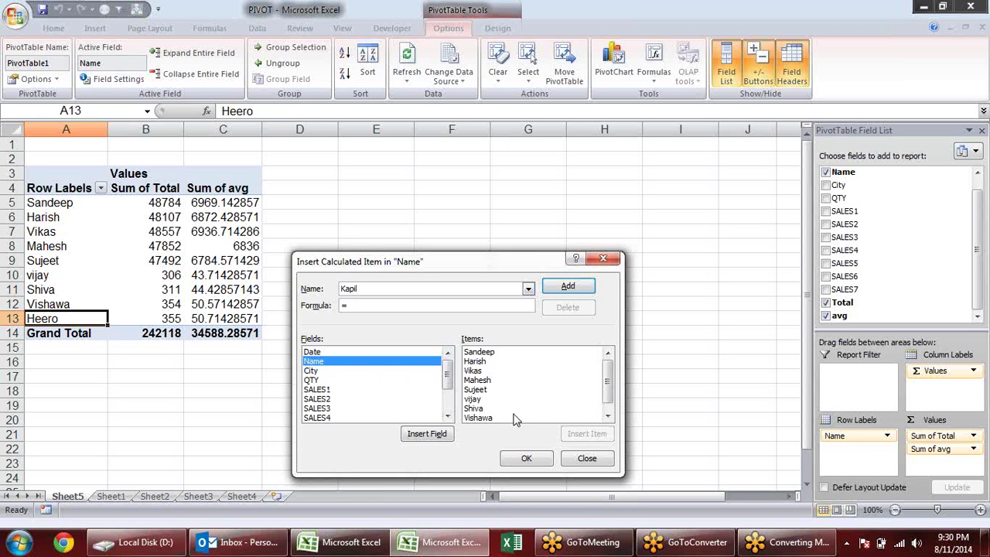
Build the Kapil calculated item as vijay + Shiva + Vishawa, add it, and apply it to the pivot
{"action": "left_click", "coordinate": [480, 399]}
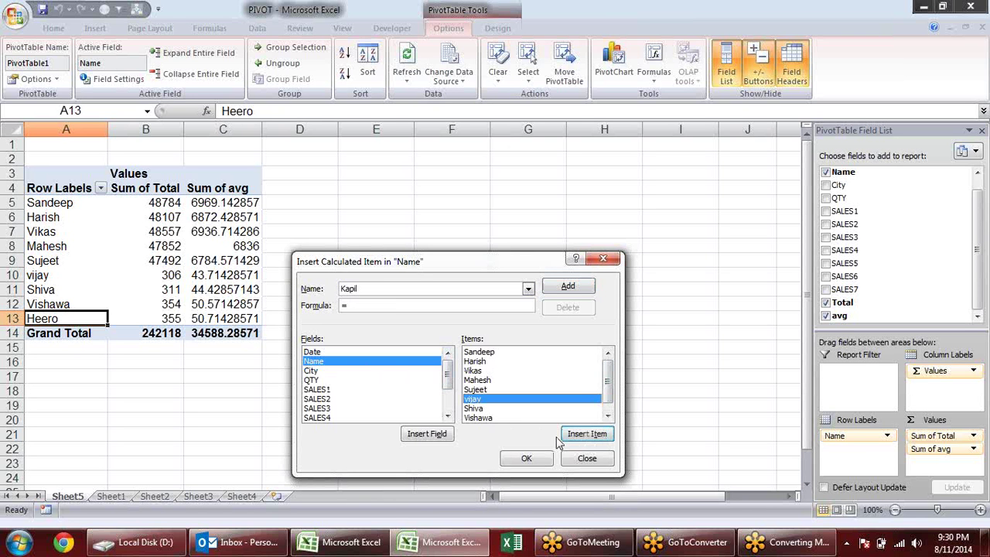
{"action": "left_click", "coordinate": [587, 435]}
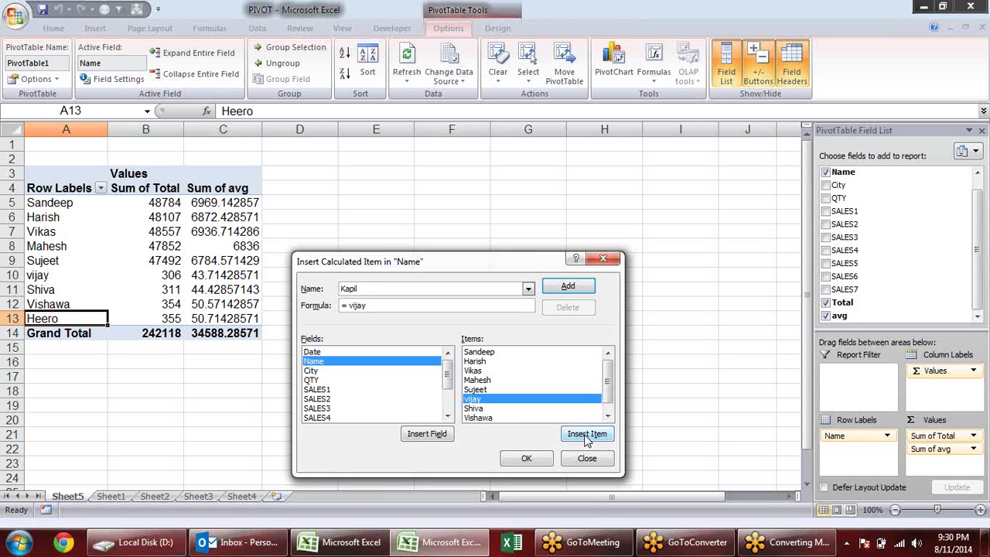
{"action": "type", "text": "+"}
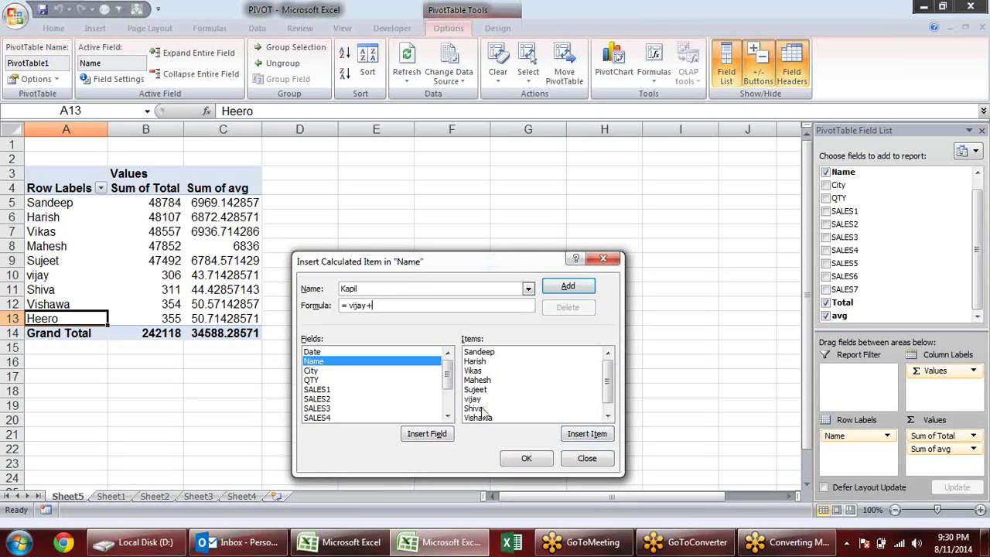
{"action": "left_click", "coordinate": [483, 409]}
{"action": "left_click", "coordinate": [587, 433]}
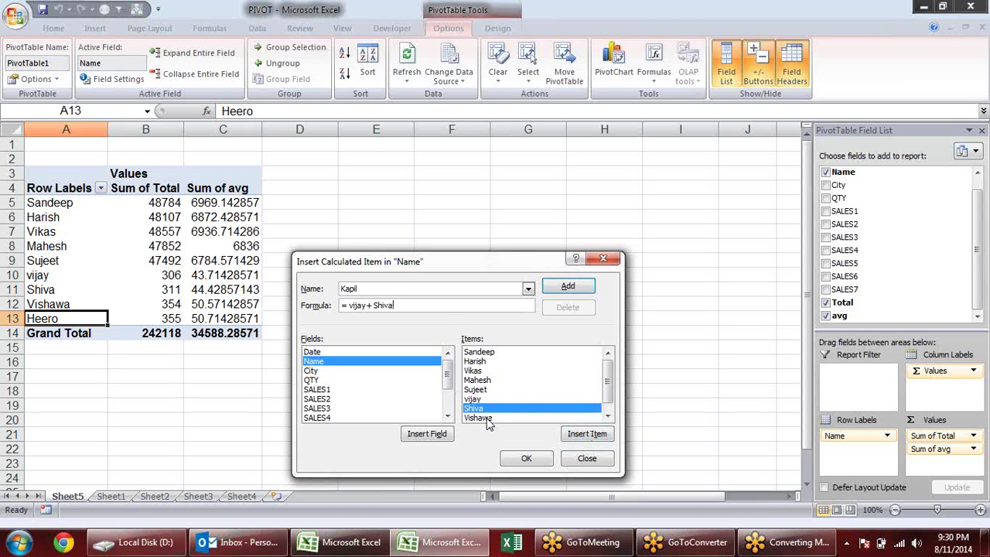
{"action": "type", "text": "+"}
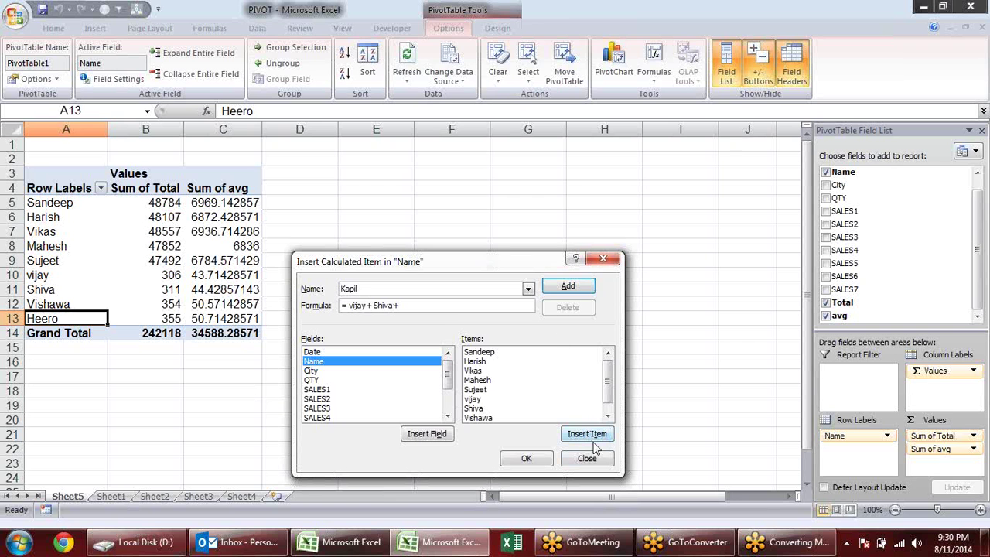
{"action": "left_click", "coordinate": [508, 417]}
{"action": "left_click", "coordinate": [586, 436]}
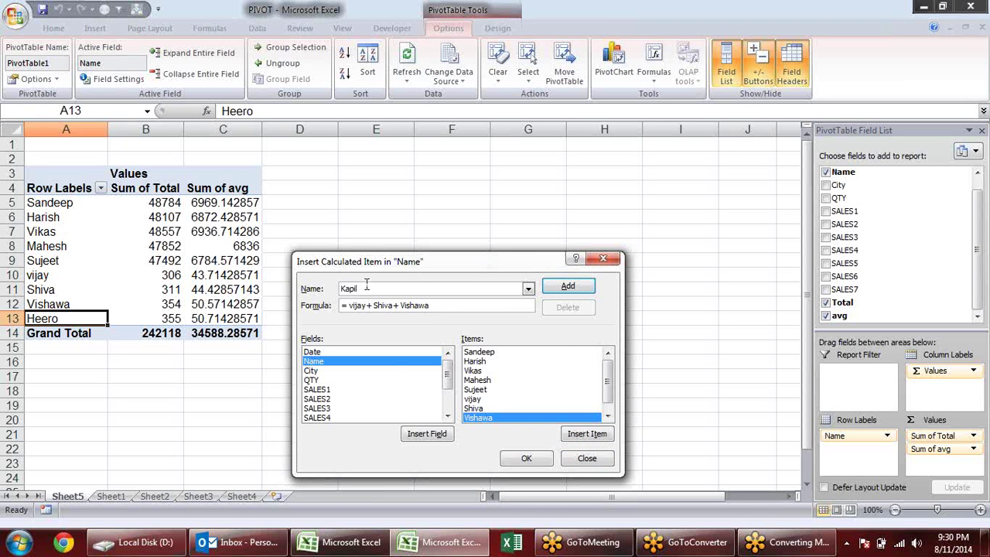
{"action": "left_click", "coordinate": [568, 287]}
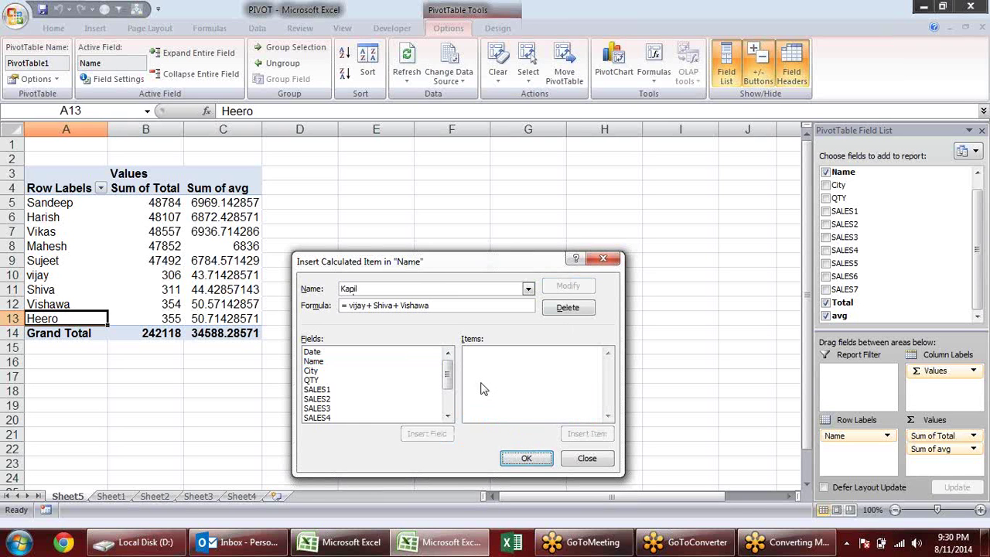
{"action": "left_click", "coordinate": [448, 416]}
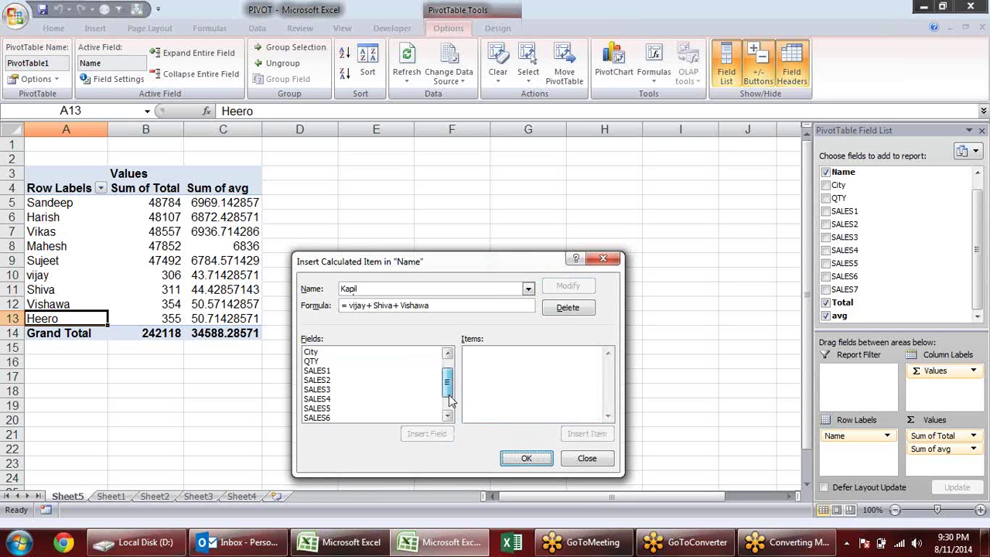
{"action": "left_click", "coordinate": [534, 457]}
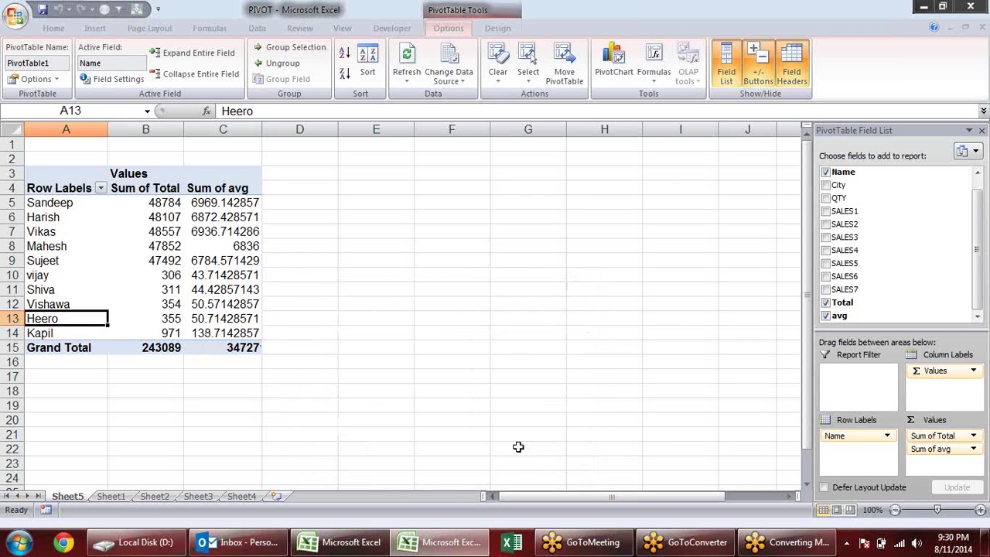
{"action": "left_click", "coordinate": [54, 338]}
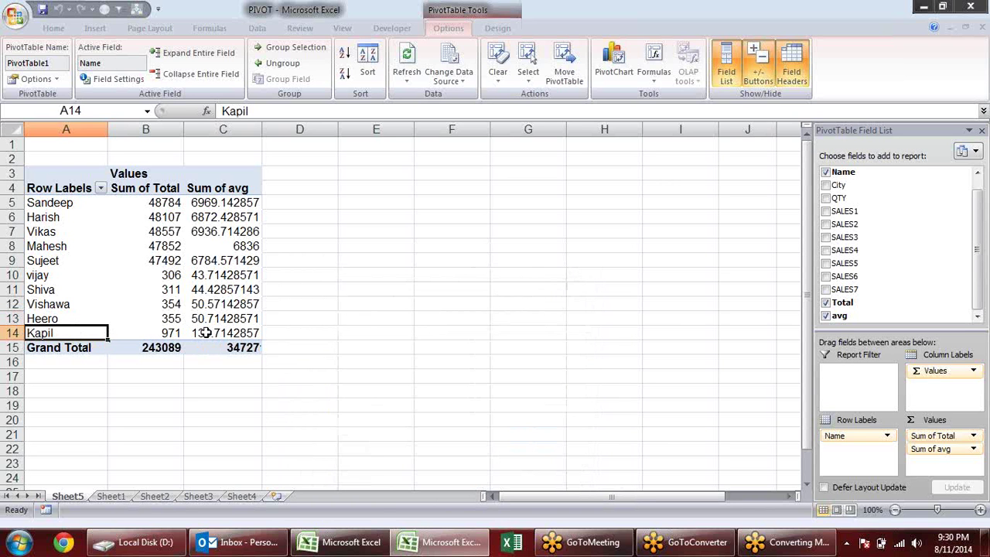
{"action": "mouse_move", "coordinate": [206, 332]}
{"action": "left_click", "coordinate": [221, 347]}
{"action": "left_click", "coordinate": [167, 347]}
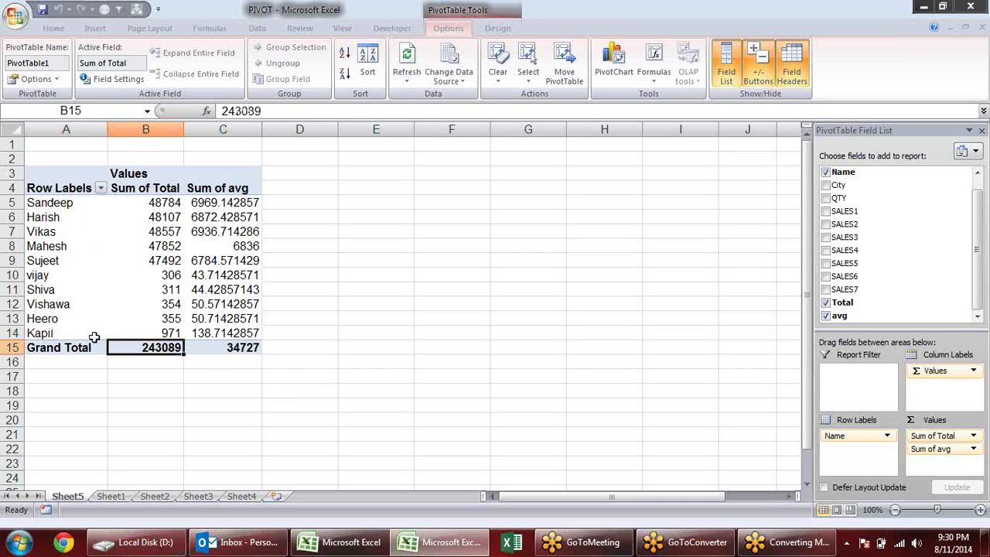
{"action": "left_click", "coordinate": [172, 333]}
{"action": "mouse_move", "coordinate": [176, 318]}
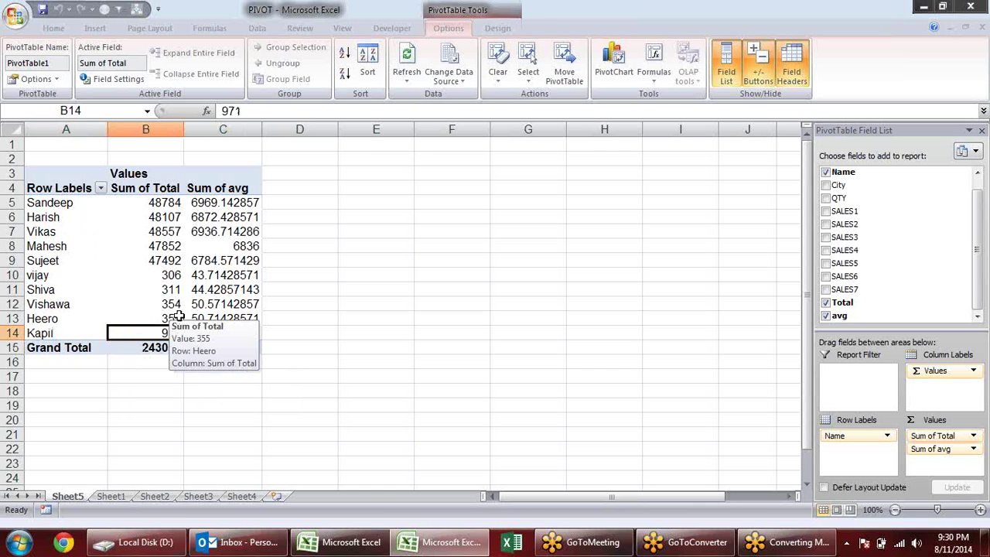
{"action": "mouse_move", "coordinate": [246, 318]}
{"action": "left_mouse_down"}
{"action": "mouse_move", "coordinate": [193, 203]}
{"action": "mouse_move", "coordinate": [177, 317]}
{"action": "left_mouse_up"}
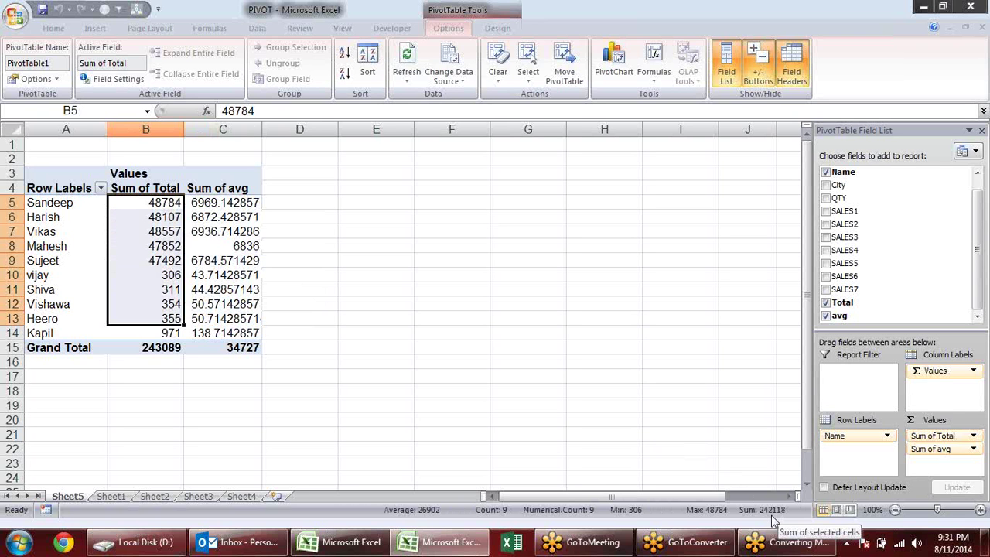
{"action": "left_click", "coordinate": [167, 334]}
{"action": "left_click", "coordinate": [135, 348]}
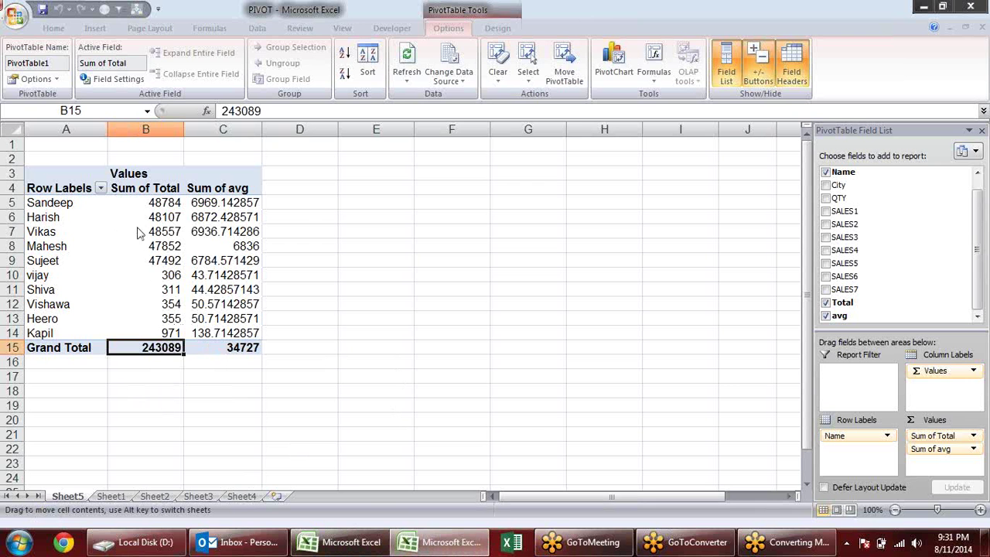
{"action": "left_click", "coordinate": [15, 13]}
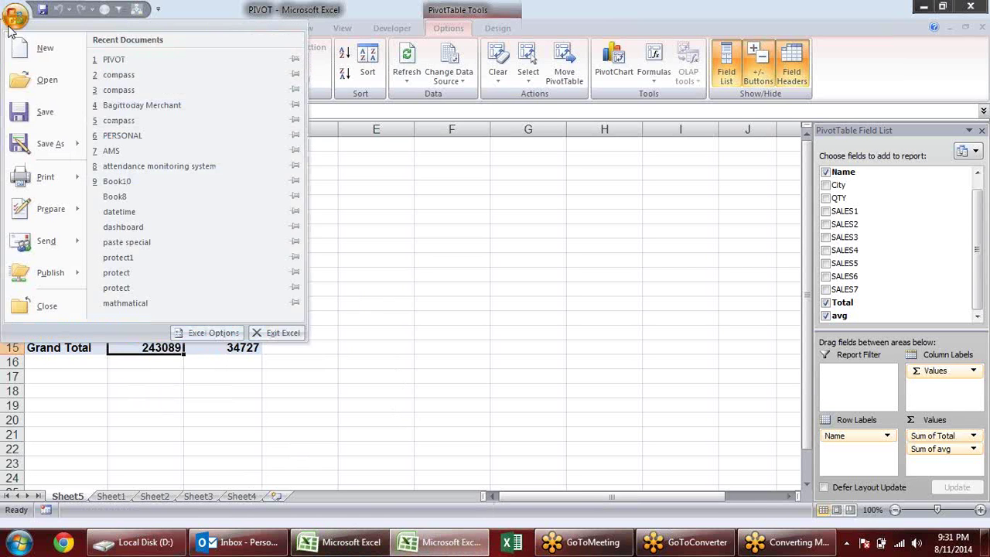
Filter the Name row labels to hide Shiva, Vishawa and Heero
{"action": "left_click", "coordinate": [385, 226]}
{"action": "left_click", "coordinate": [384, 226]}
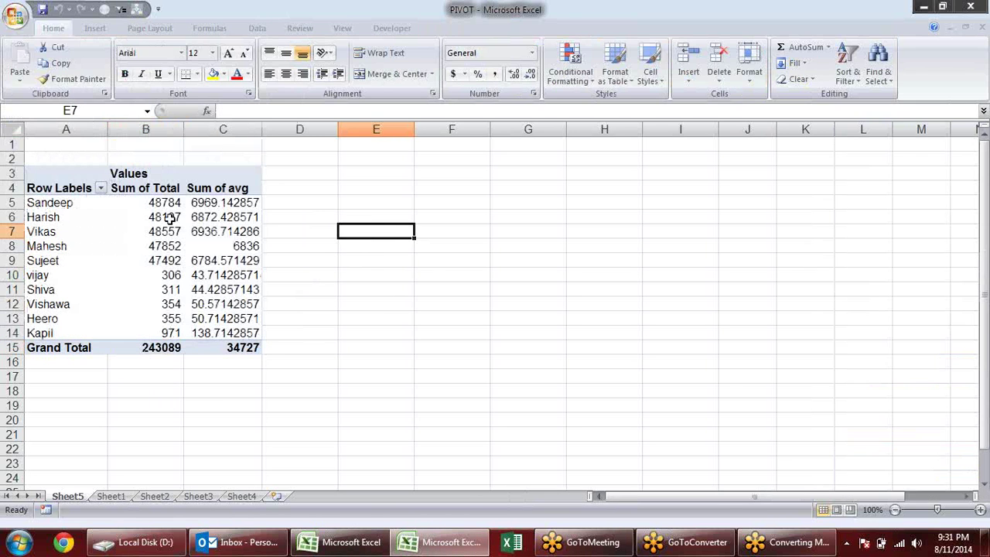
{"action": "left_click", "coordinate": [132, 215]}
{"action": "left_click", "coordinate": [101, 189]}
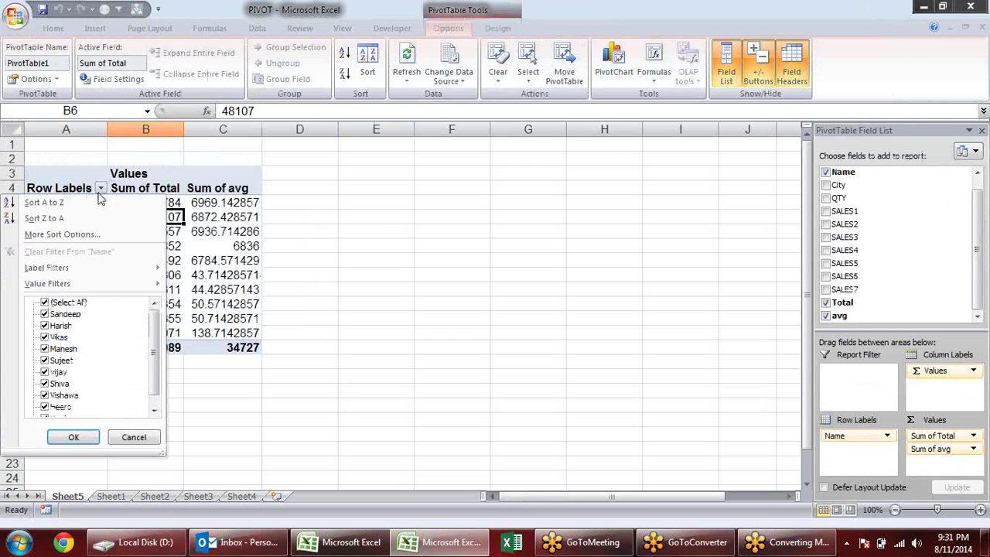
{"action": "left_click", "coordinate": [68, 302]}
{"action": "scroll", "coordinate": [155, 334], "scroll_direction": "down", "scroll_amount": 1}
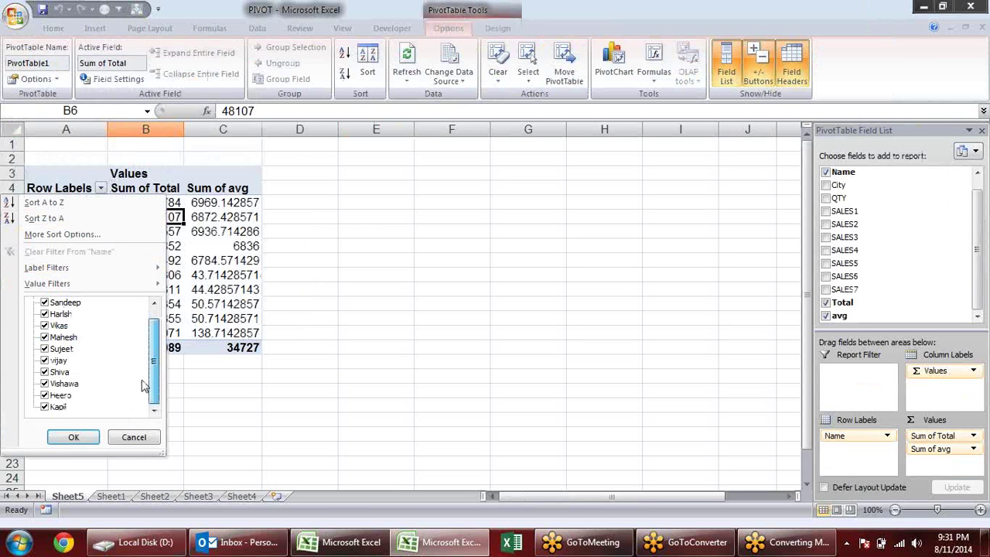
{"action": "left_click", "coordinate": [44, 372]}
{"action": "left_click", "coordinate": [44, 384]}
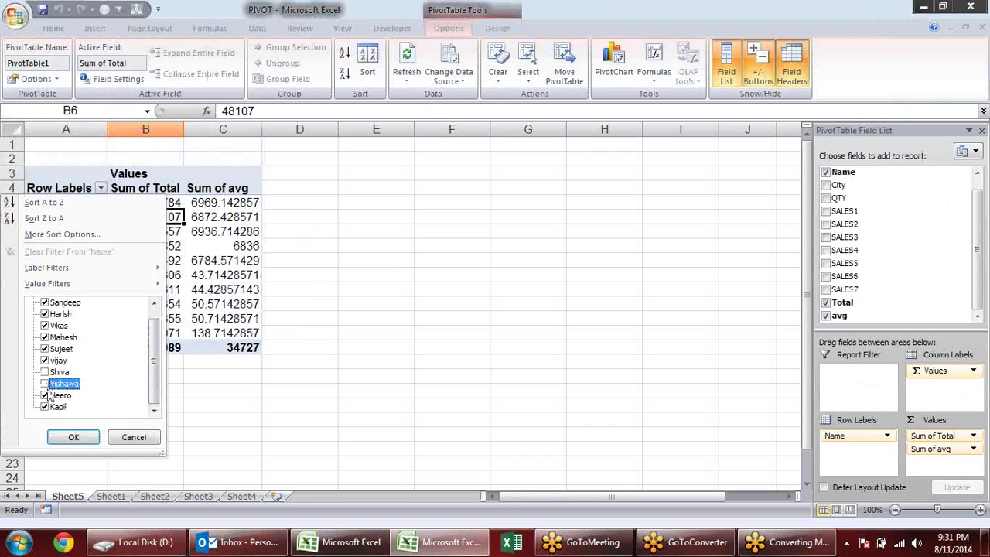
{"action": "left_click", "coordinate": [44, 395]}
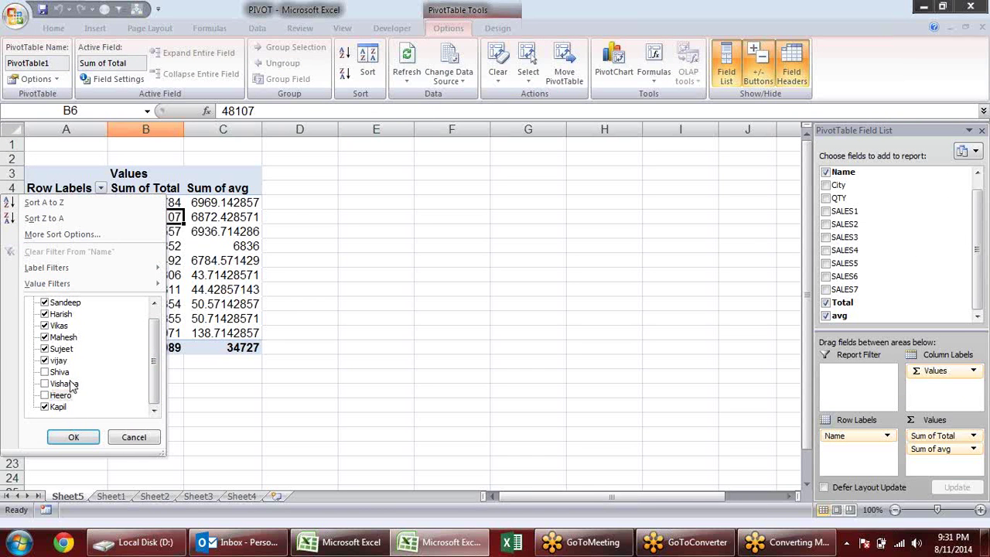
{"action": "left_click", "coordinate": [74, 436]}
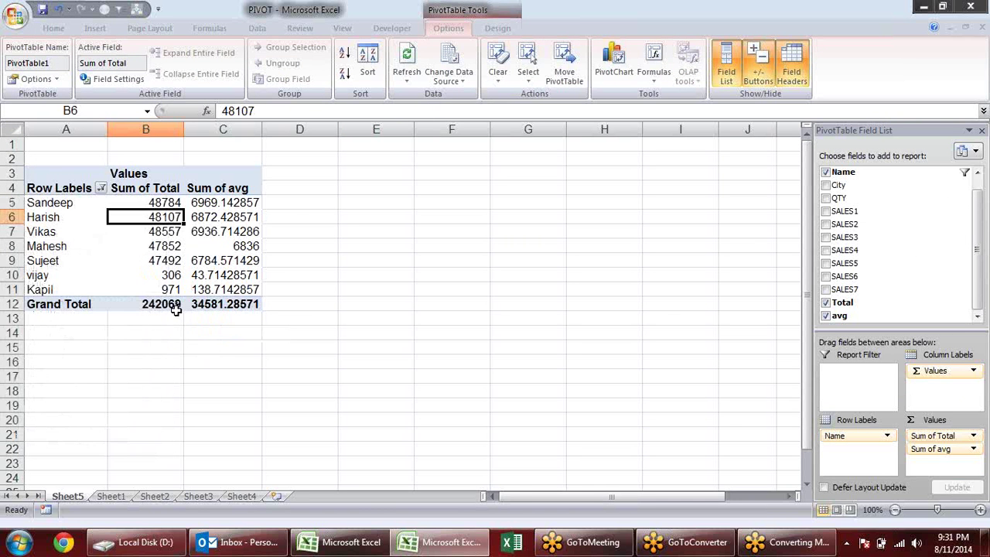
Verify the filtered pivot: Kapil's Sum of Total and the Grand Total of 242069
{"action": "left_click", "coordinate": [179, 307]}
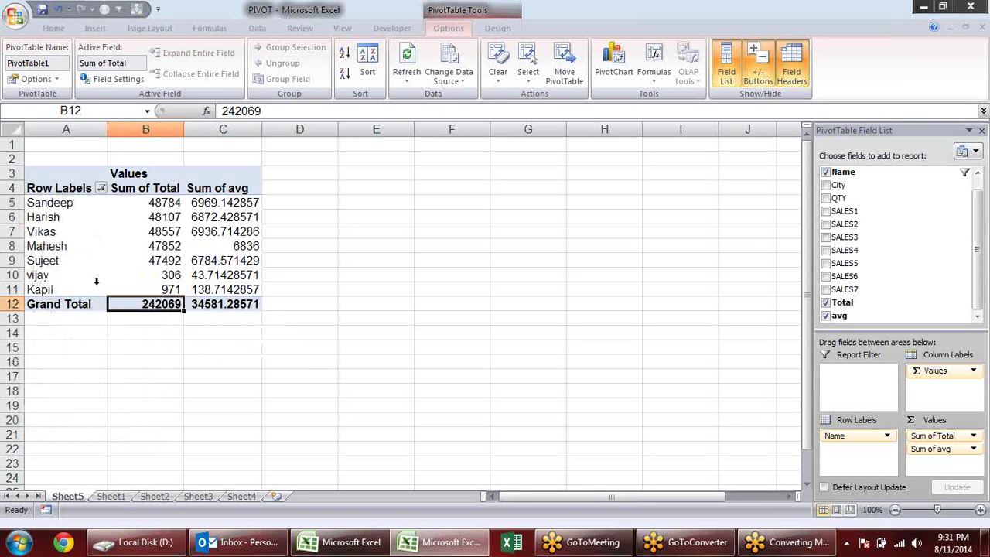
{"action": "left_click", "coordinate": [101, 188]}
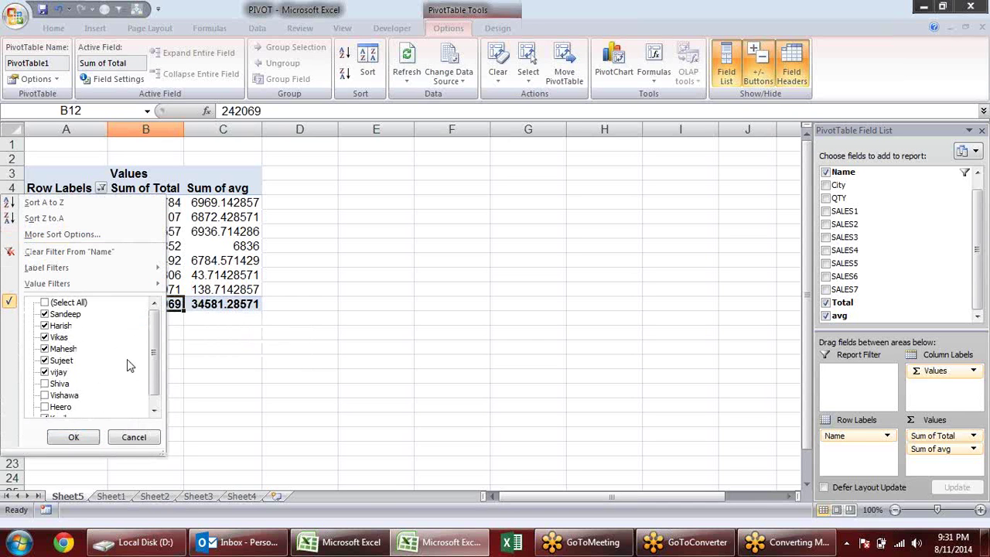
{"action": "left_click_drag", "start_coordinate": [153, 358], "coordinate": [153, 383]}
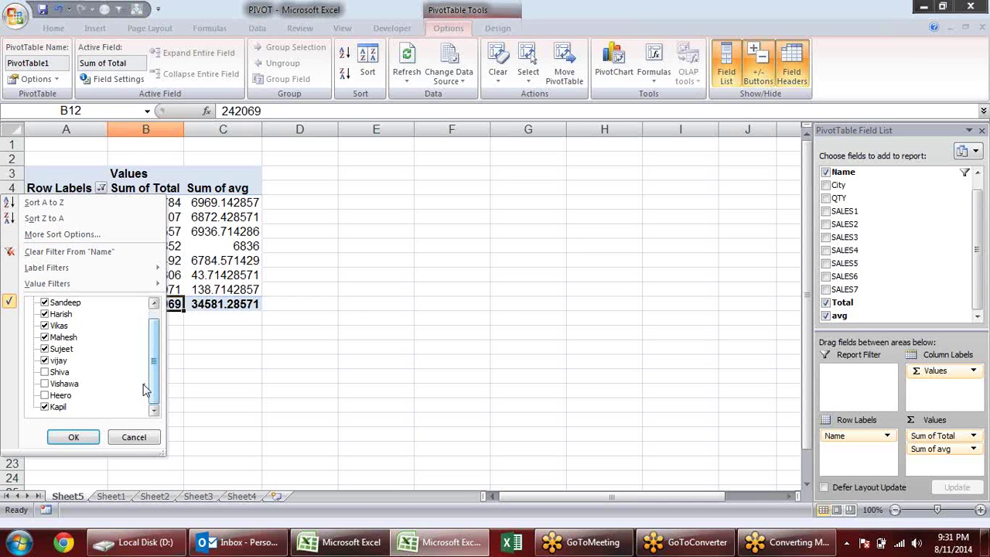
{"action": "left_click", "coordinate": [74, 437]}
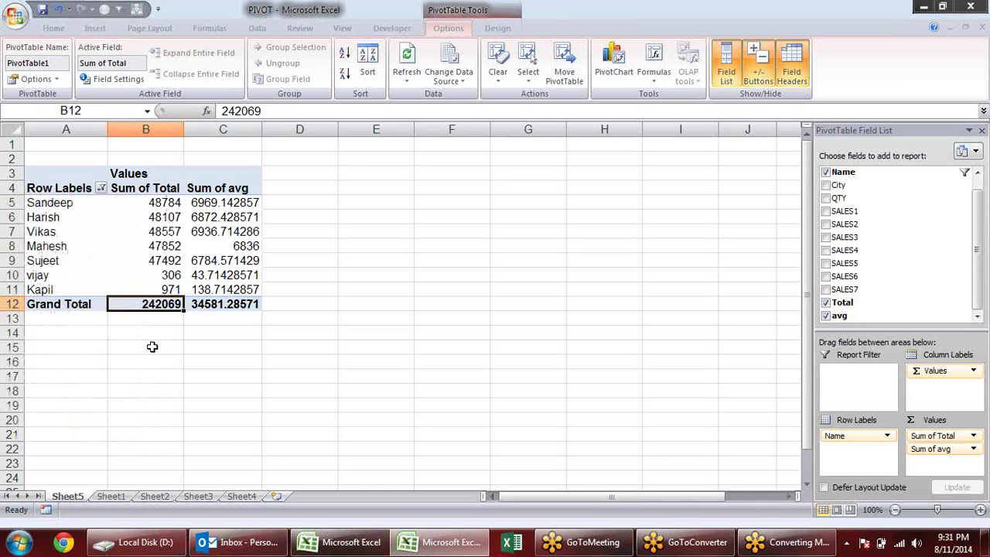
{"action": "left_click", "coordinate": [165, 289]}
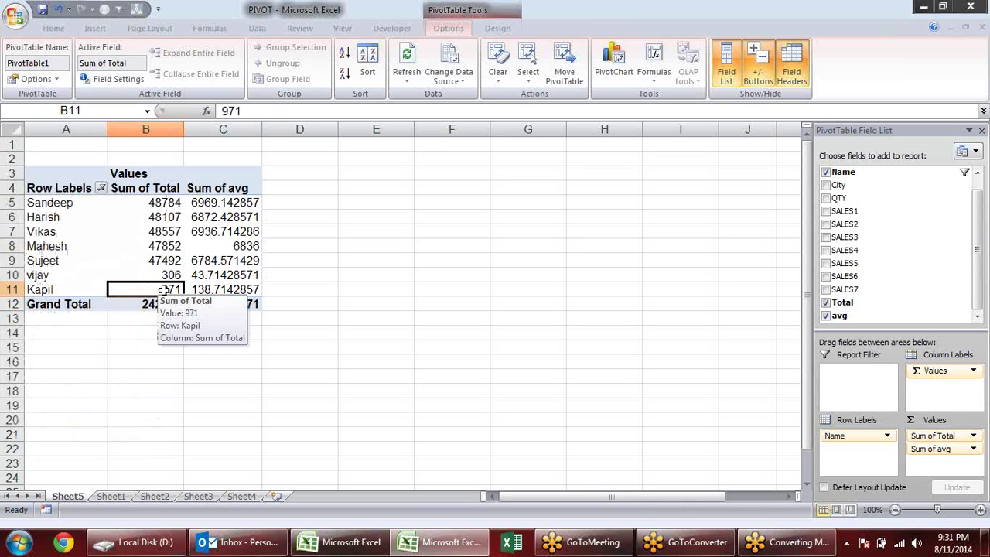
{"action": "left_click", "coordinate": [163, 304]}
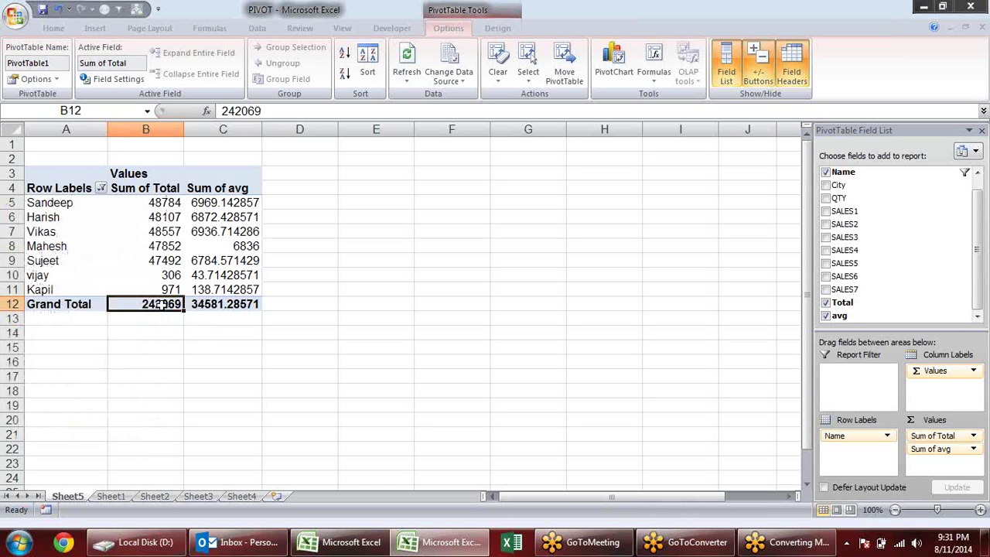
{"action": "left_click_drag", "start_coordinate": [172, 290], "coordinate": [163, 207]}
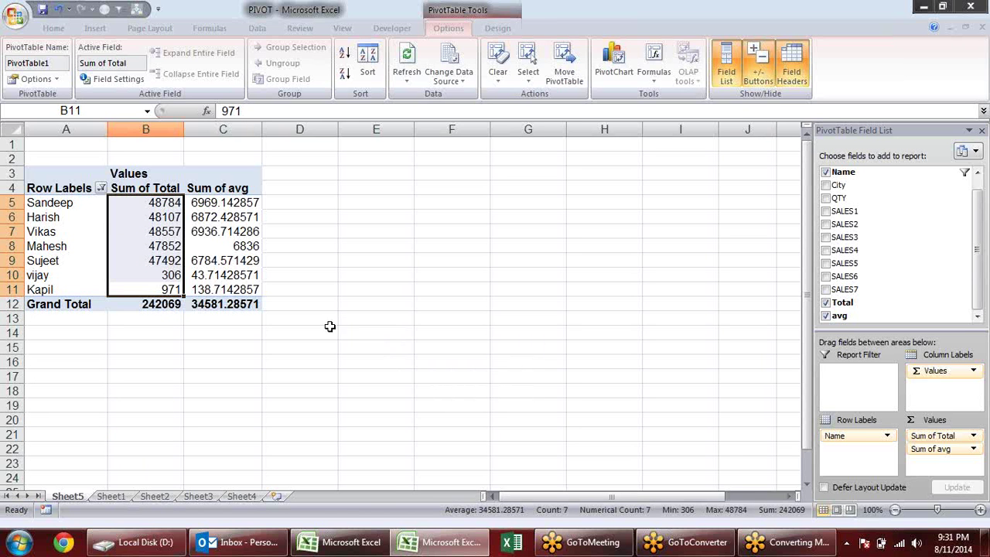
{"action": "left_click", "coordinate": [197, 329]}
{"action": "left_click", "coordinate": [71, 247]}
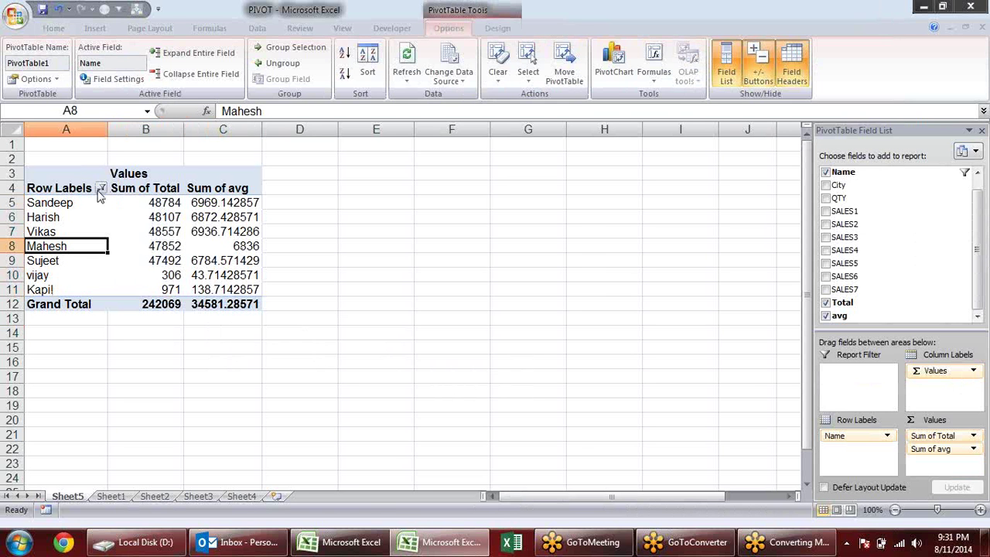
Review the Kapil formula in the Calculated Item Solve Order window, then close it
{"action": "left_click", "coordinate": [653, 81]}
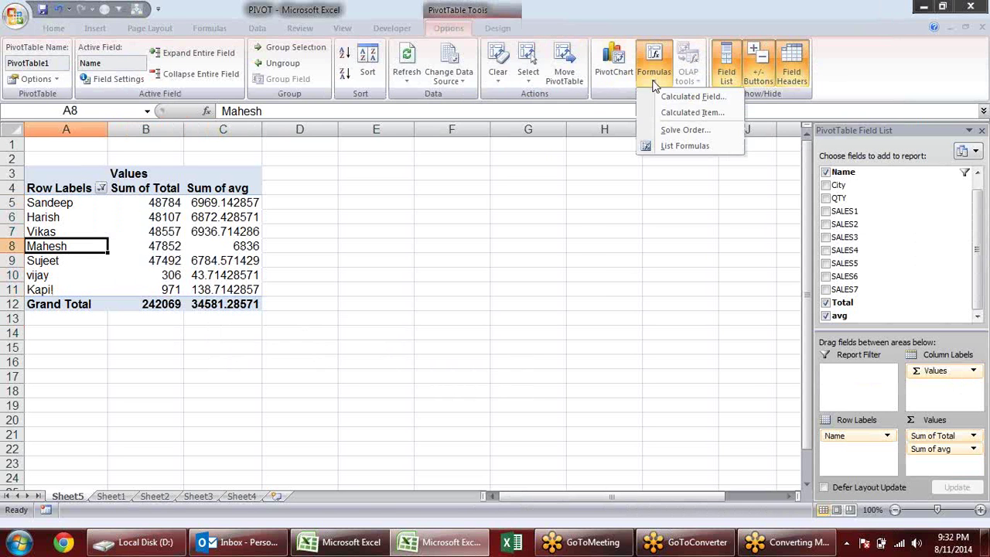
{"action": "left_click", "coordinate": [671, 132]}
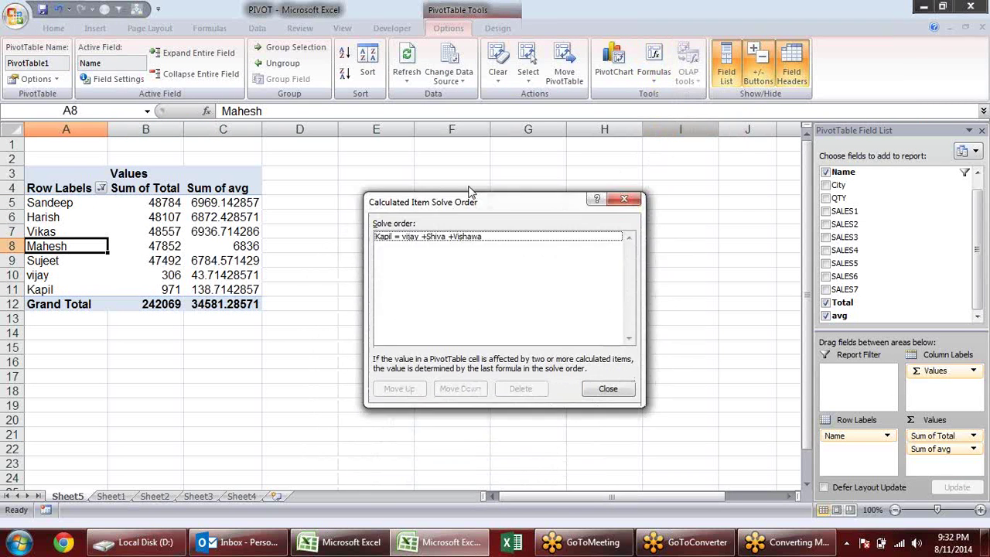
{"action": "left_click_drag", "start_coordinate": [417, 271], "coordinate": [472, 184]}
{"action": "left_click", "coordinate": [433, 217]}
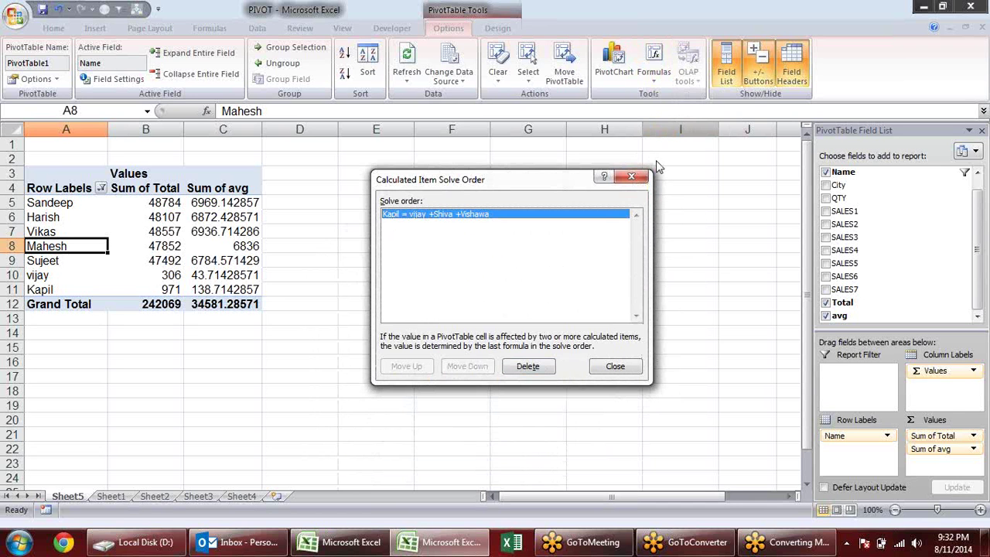
{"action": "left_click", "coordinate": [631, 177]}
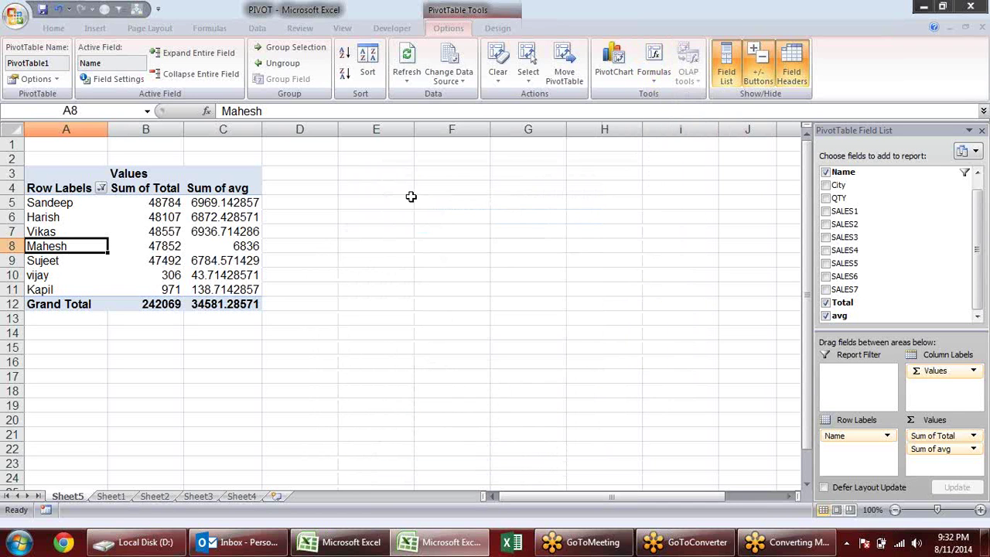
{"action": "left_click", "coordinate": [653, 62]}
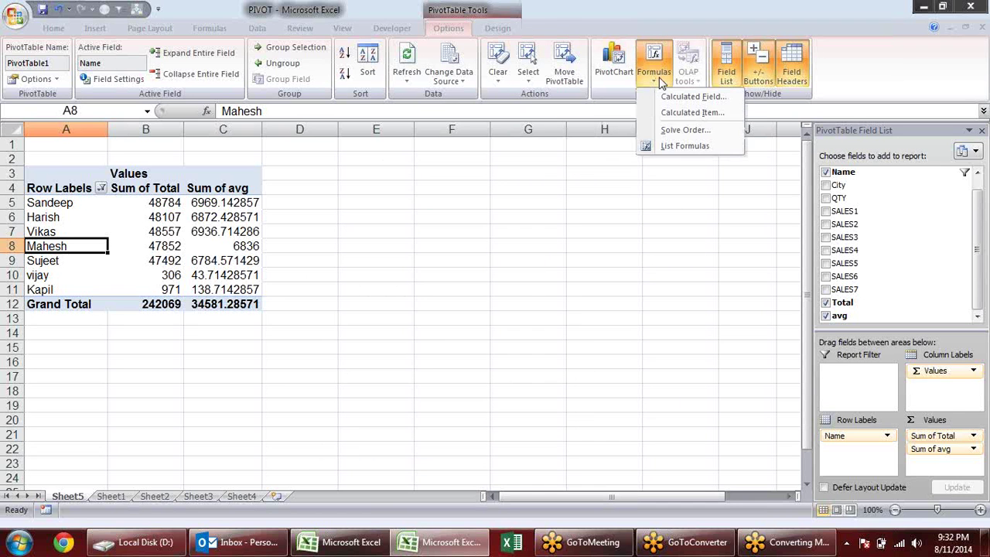
List the pivot formulas on Sheet6, inspect the Total, avg and Kapil entries, then delete the sheet
{"action": "left_click", "coordinate": [648, 150]}
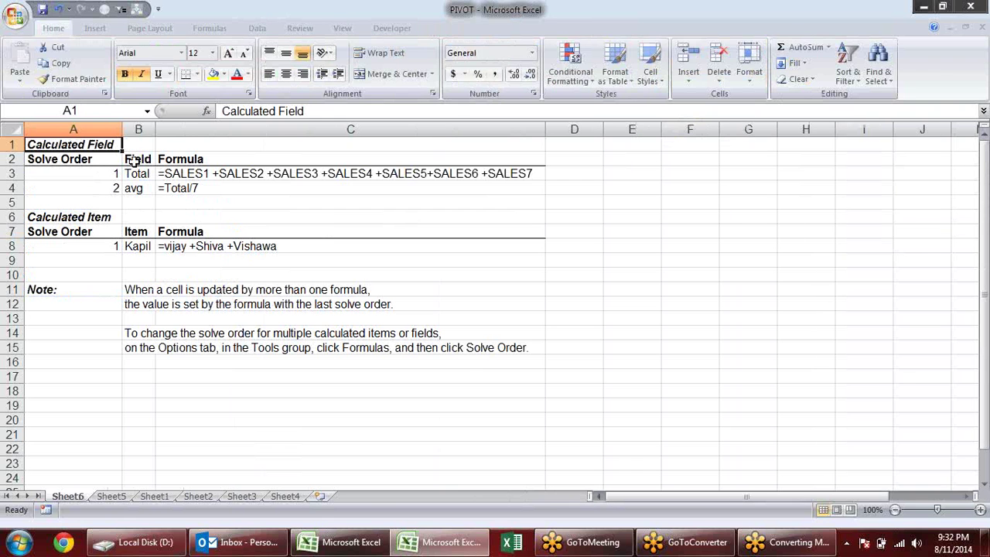
{"action": "left_click", "coordinate": [198, 176]}
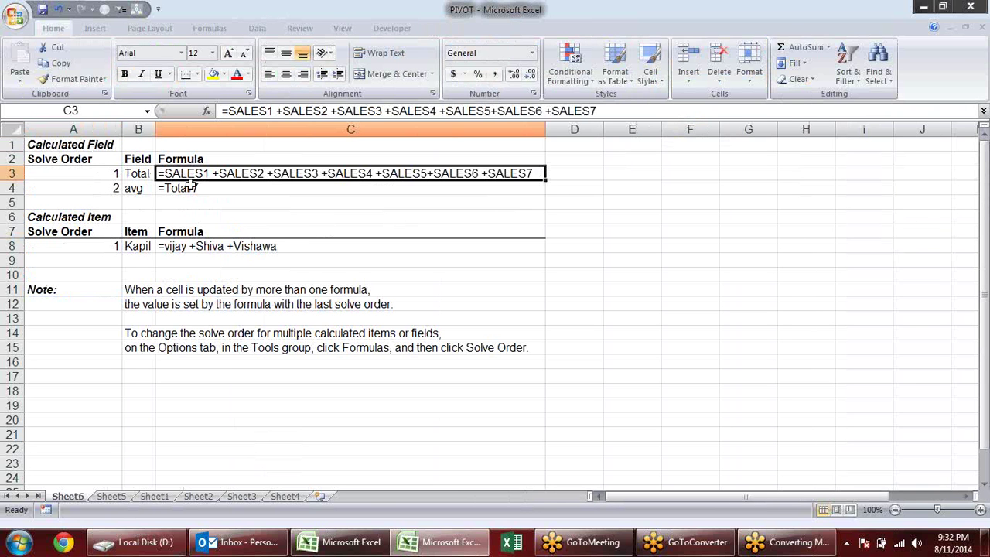
{"action": "left_click", "coordinate": [191, 187]}
{"action": "left_click", "coordinate": [146, 245]}
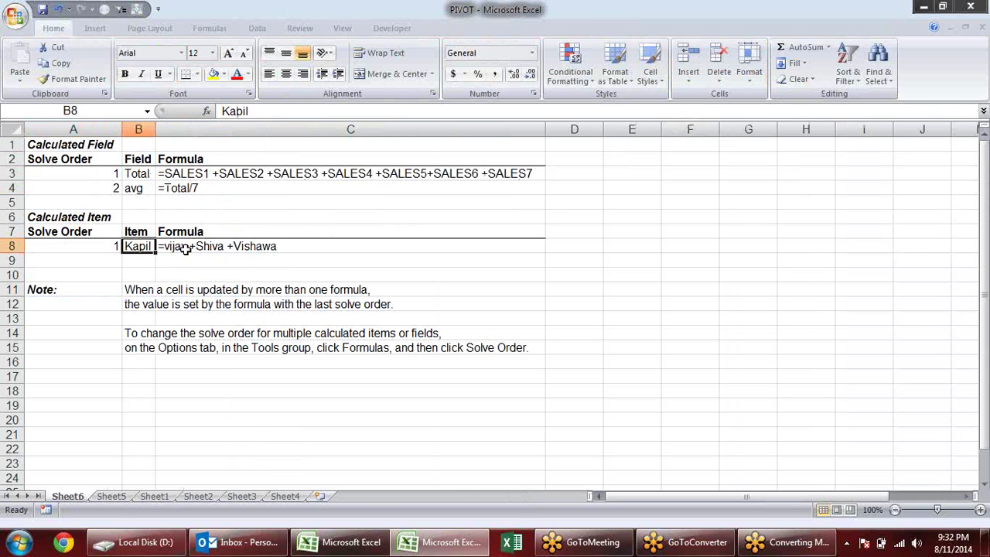
{"action": "left_click", "coordinate": [185, 248]}
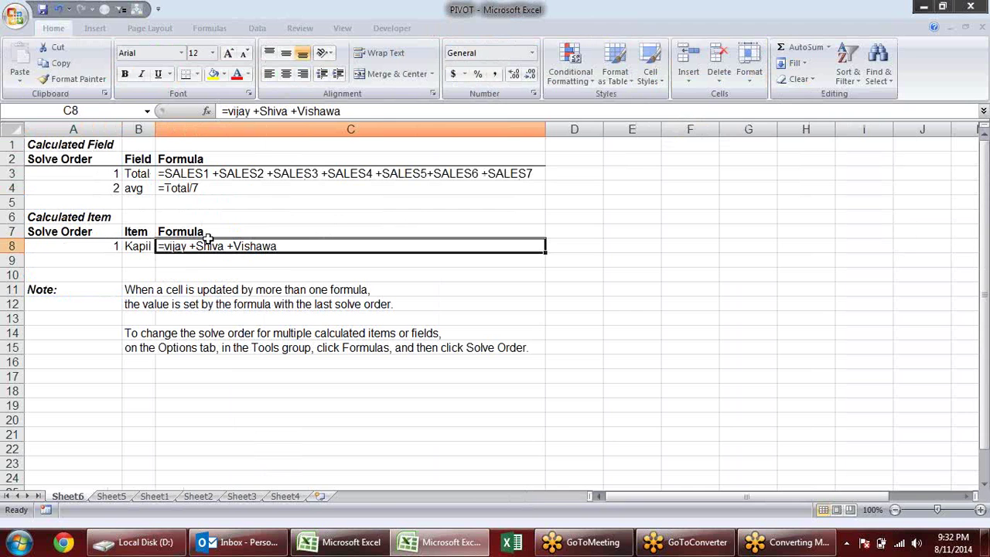
{"action": "right_click", "coordinate": [76, 495]}
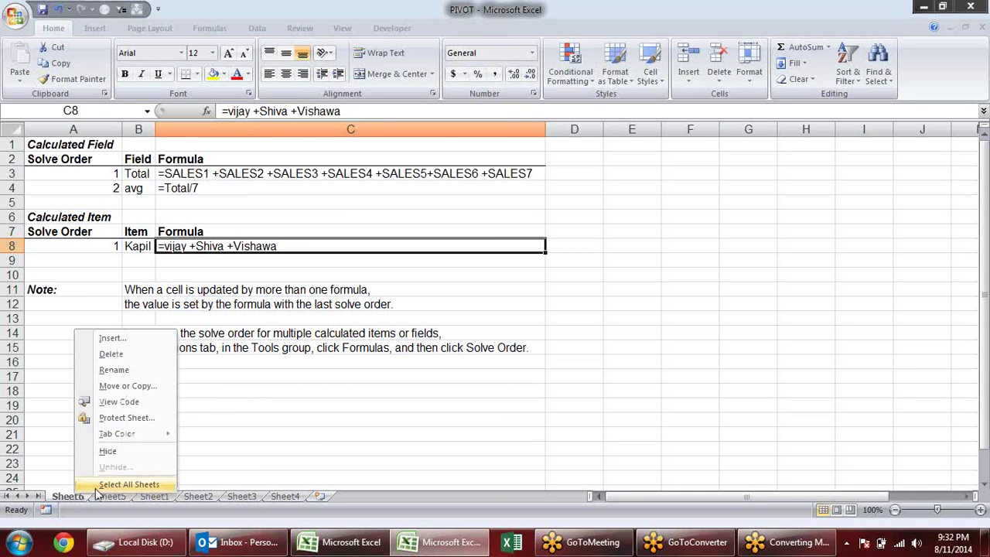
{"action": "key", "text": "Escape"}
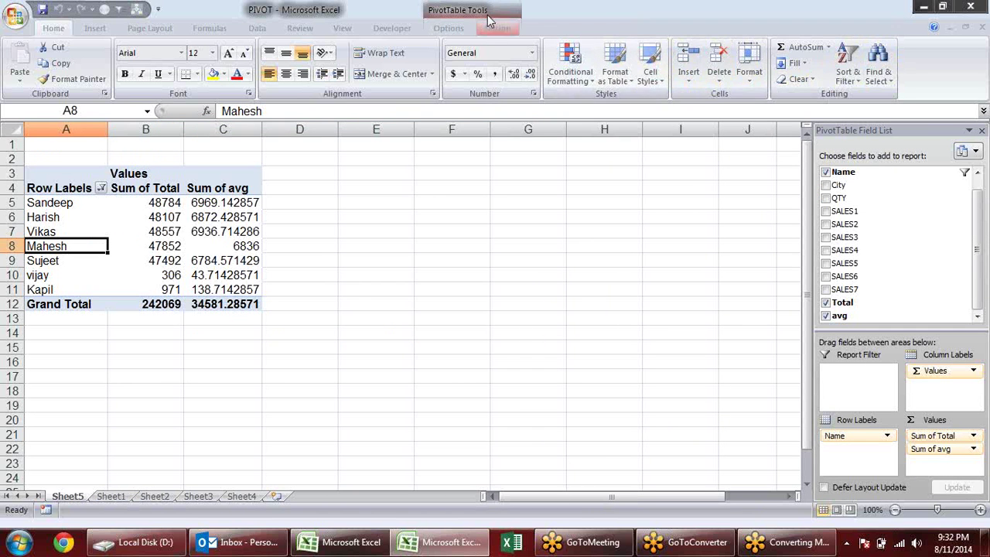
Delete the Kapil calculated item in the Solve Order window, dropping the Grand Total to 241098
{"action": "left_click", "coordinate": [448, 28]}
{"action": "left_click", "coordinate": [654, 66]}
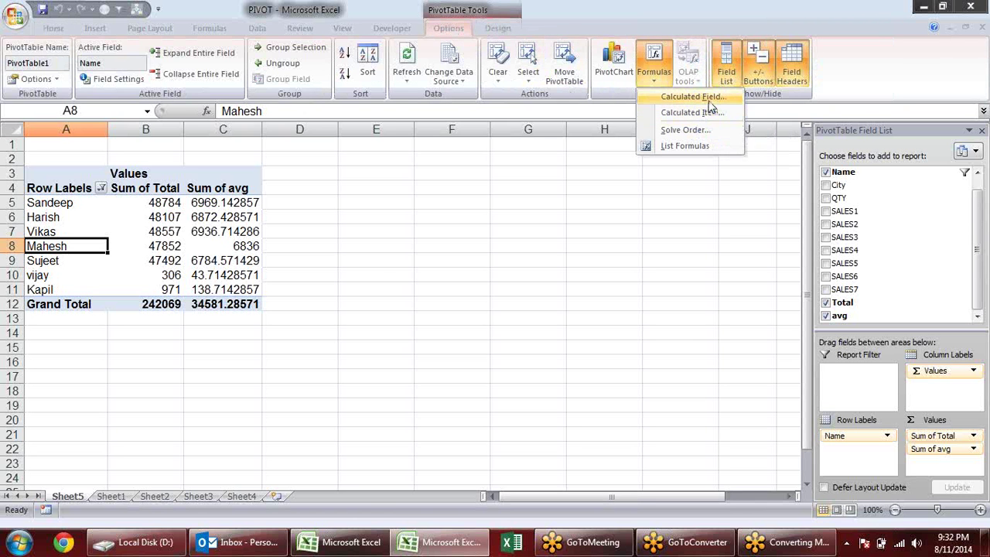
{"action": "left_click", "coordinate": [688, 97]}
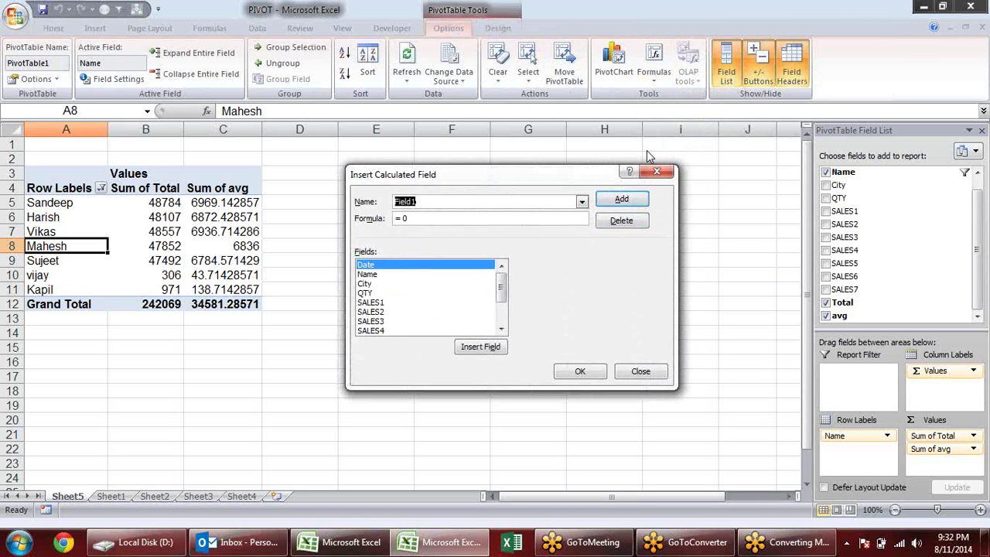
{"action": "key", "text": "Escape"}
{"action": "left_click", "coordinate": [653, 62]}
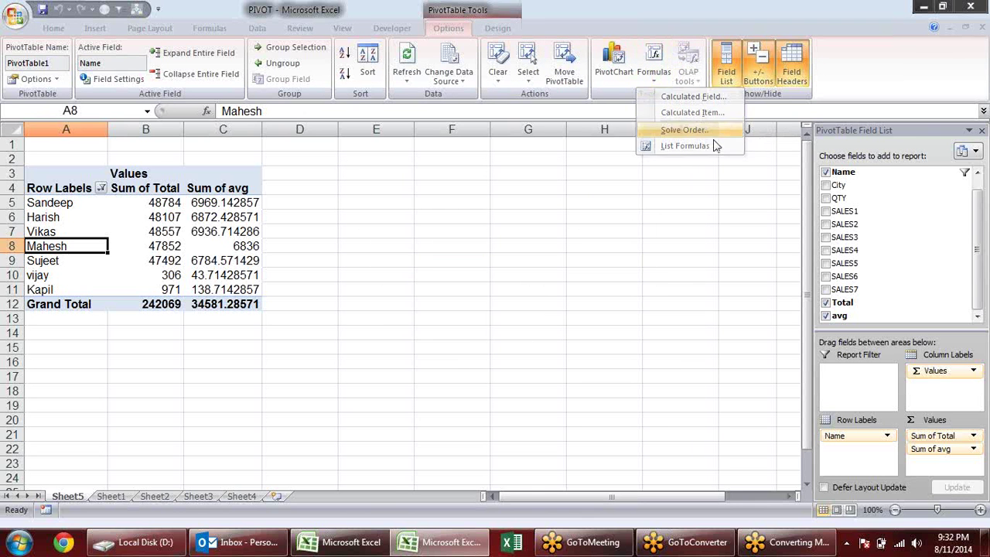
{"action": "left_click", "coordinate": [711, 132]}
{"action": "left_click", "coordinate": [523, 215]}
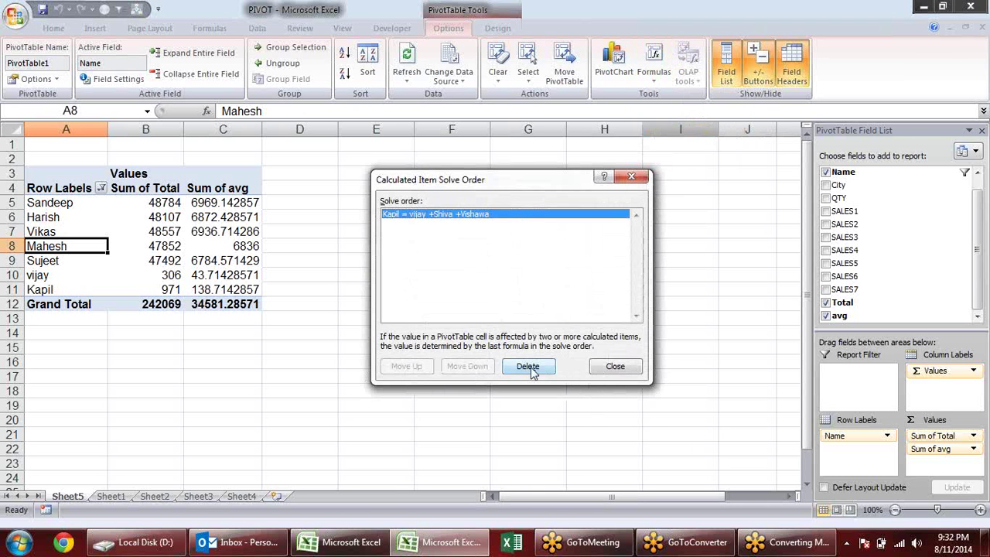
{"action": "left_click", "coordinate": [532, 369]}
{"action": "left_click", "coordinate": [625, 366]}
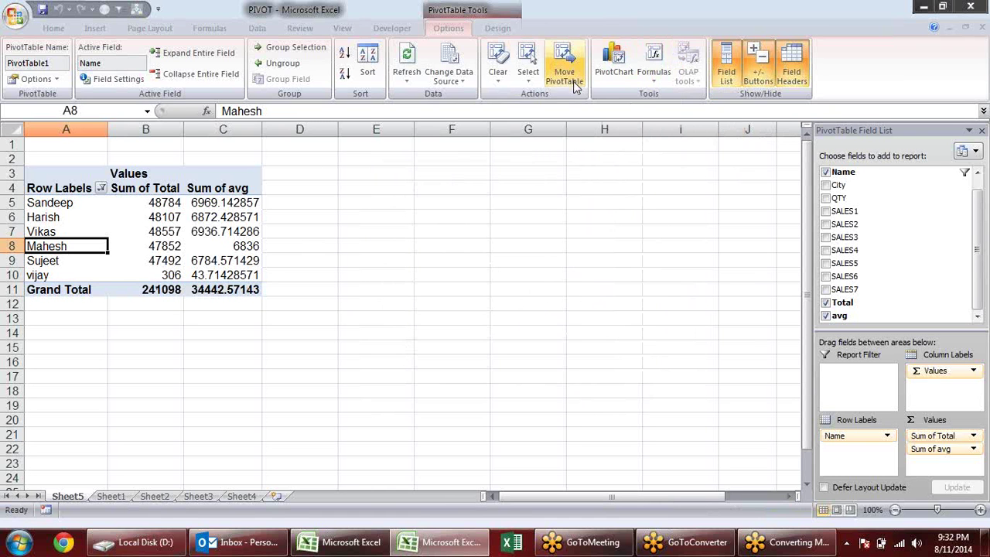
Check the Name calculated item window and close it without changes
{"action": "left_click", "coordinate": [653, 76]}
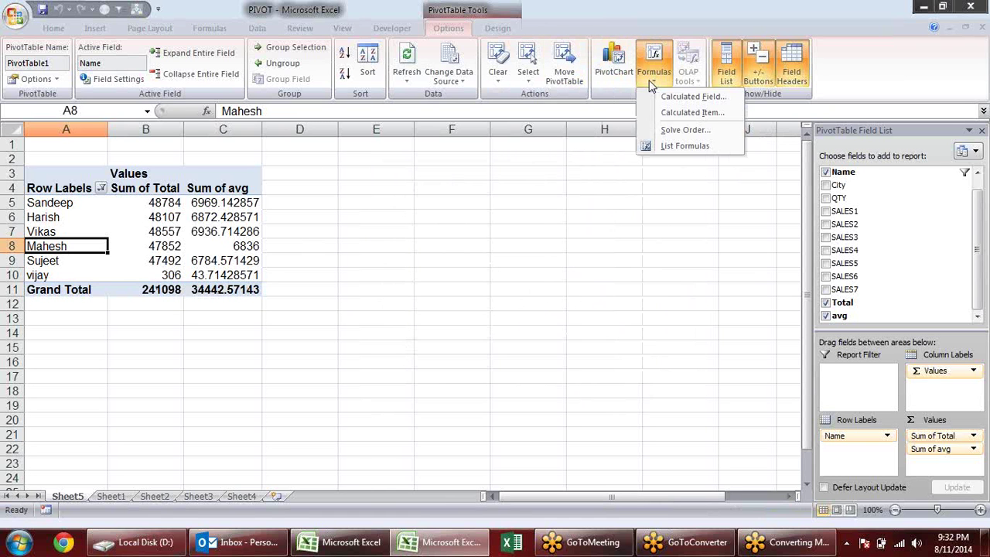
{"action": "left_click", "coordinate": [679, 113]}
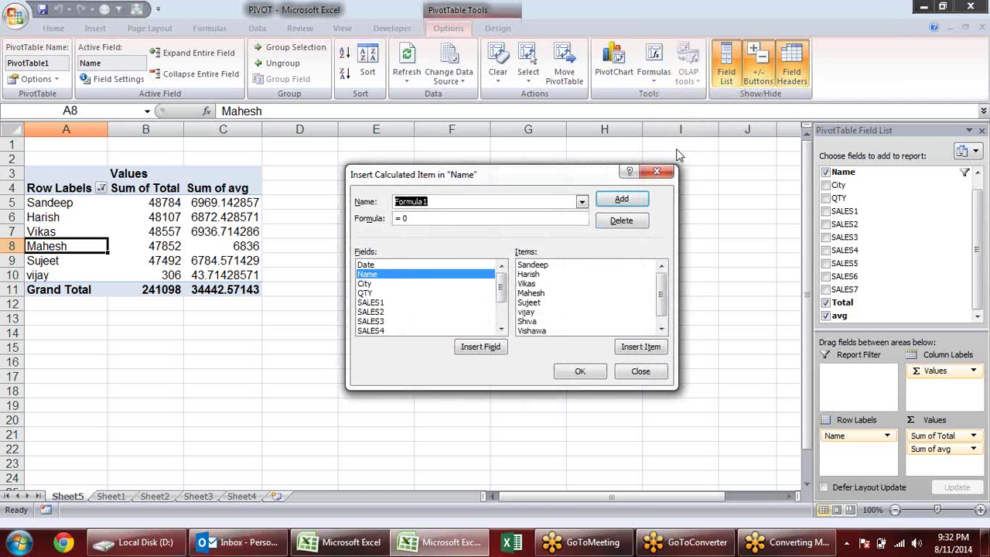
{"action": "left_click", "coordinate": [656, 171]}
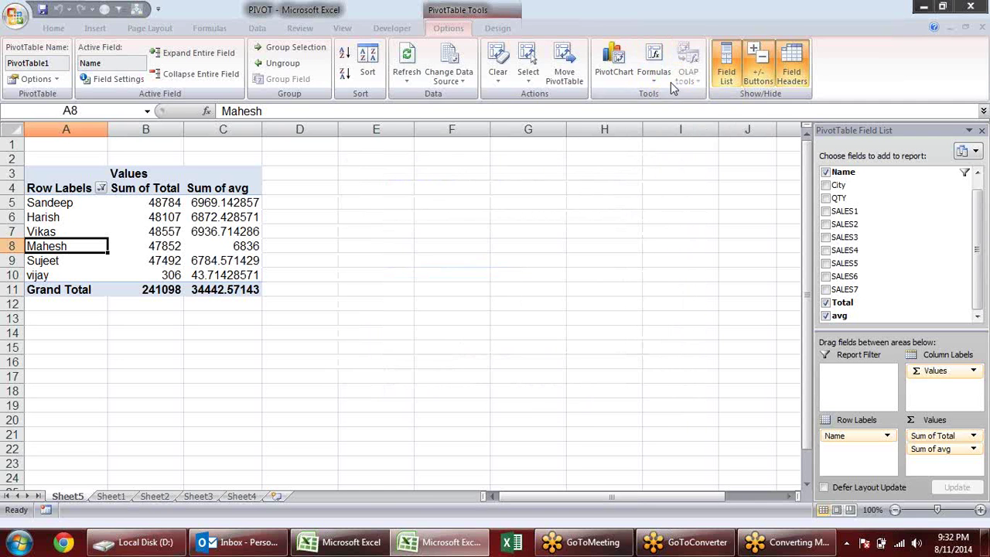
Delete the avg calculated field
{"action": "left_click", "coordinate": [654, 76]}
{"action": "left_click", "coordinate": [681, 96]}
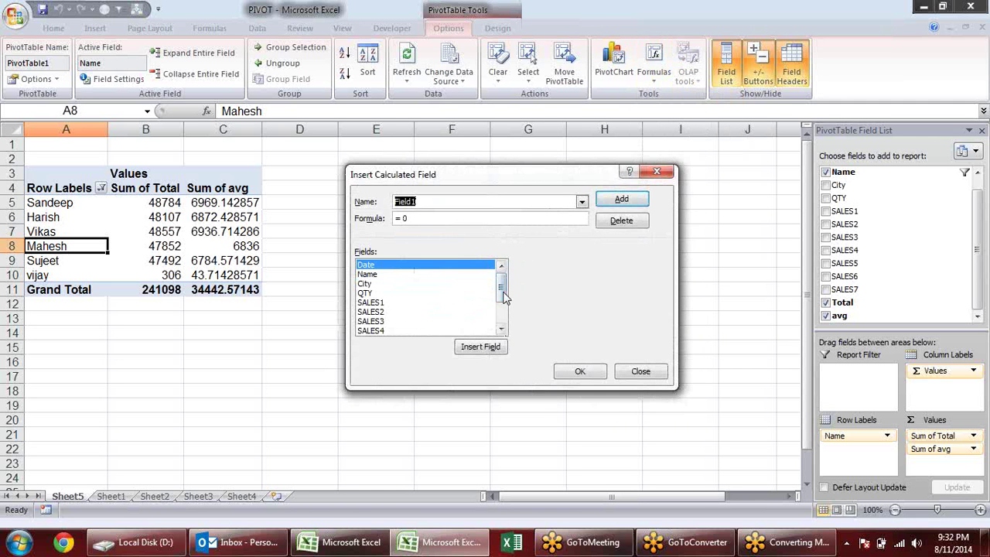
{"action": "scroll", "coordinate": [505, 322], "scroll_direction": "down", "scroll_amount": 3}
{"action": "left_click", "coordinate": [398, 322]}
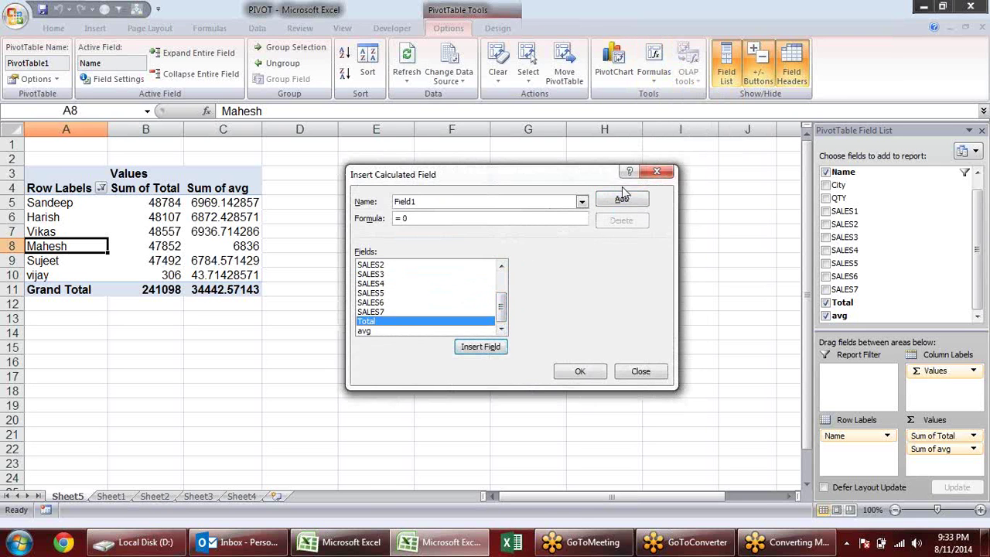
{"action": "left_click", "coordinate": [381, 331]}
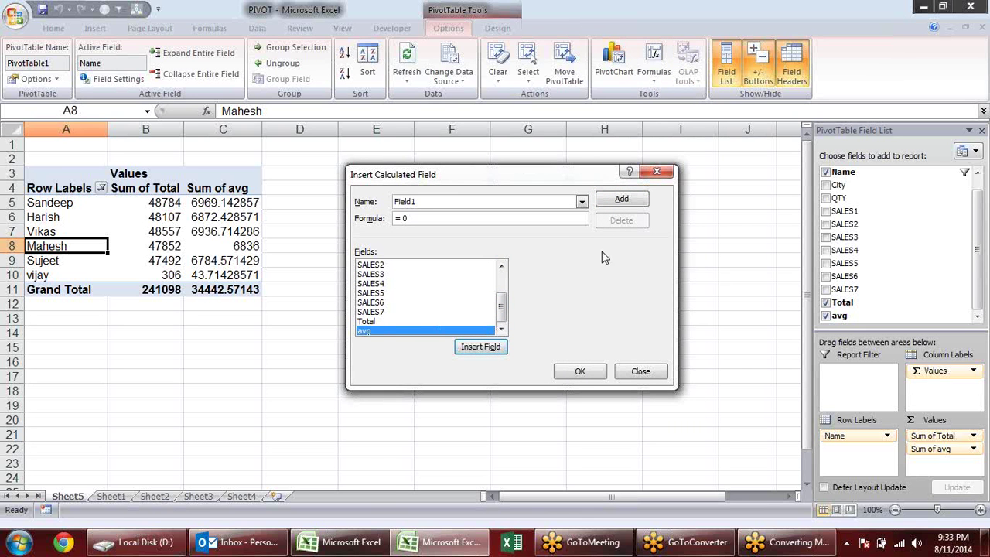
{"action": "left_click", "coordinate": [581, 202]}
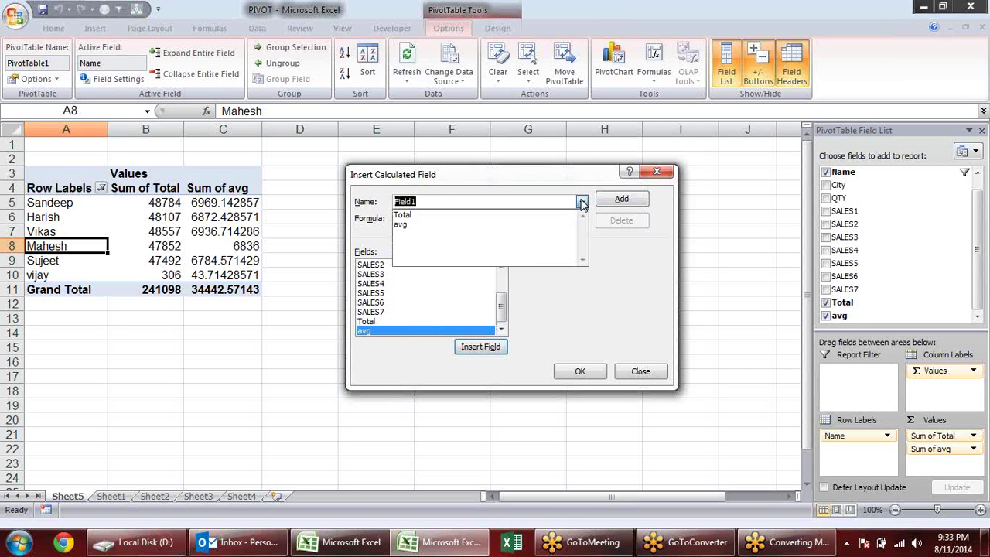
{"action": "left_click", "coordinate": [548, 217]}
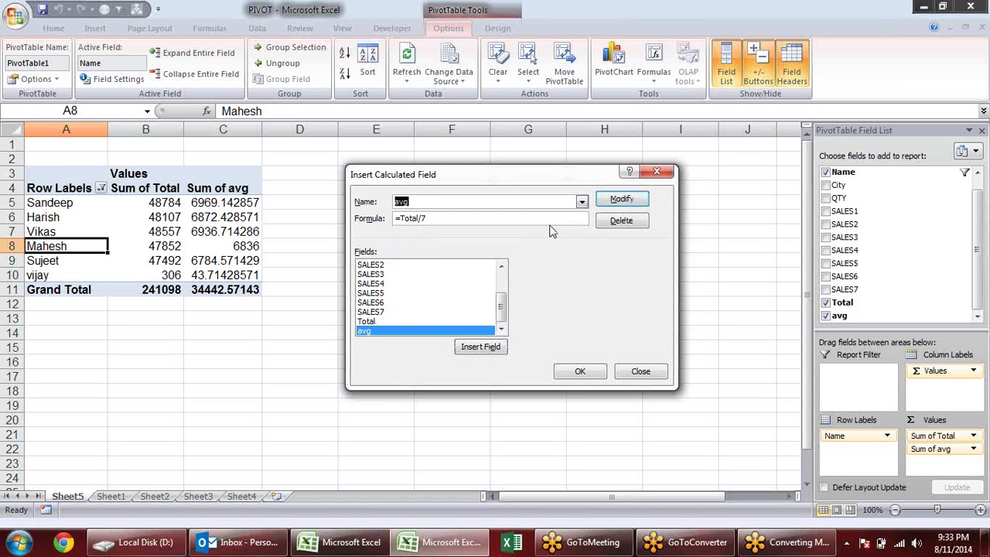
{"action": "left_click", "coordinate": [623, 220]}
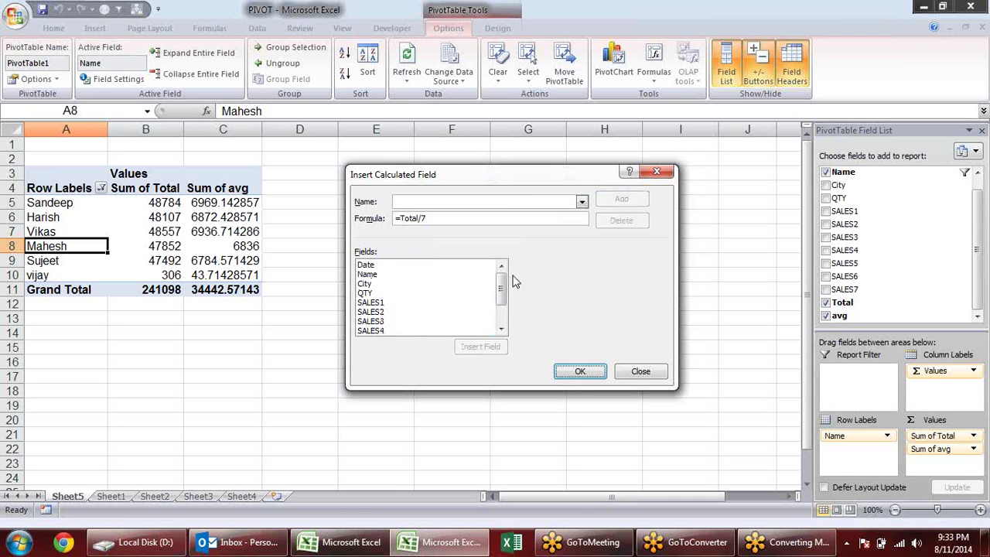
Delete the Total calculated field and apply the change
{"action": "left_click_drag", "start_coordinate": [500, 287], "coordinate": [503, 309]}
{"action": "left_click", "coordinate": [582, 201]}
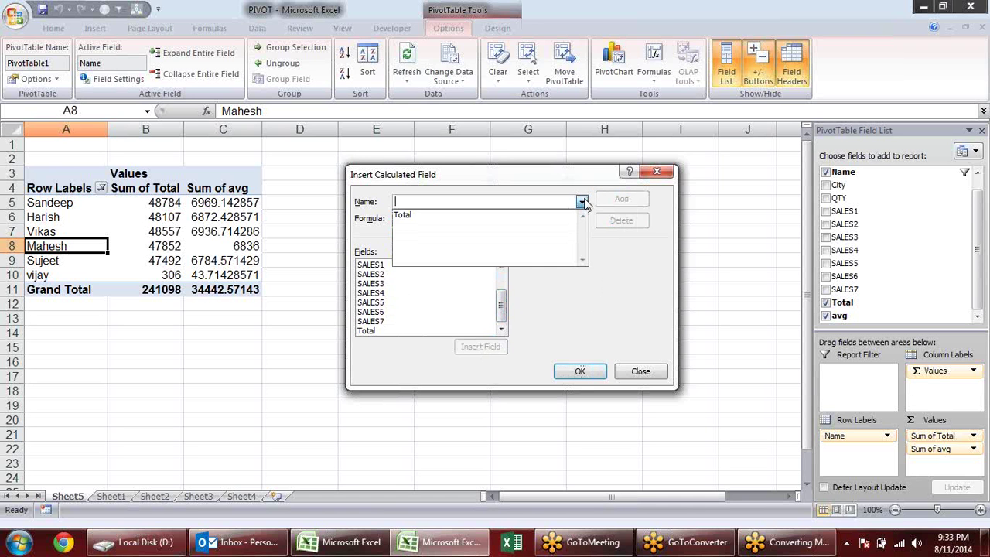
{"action": "left_click", "coordinate": [550, 218]}
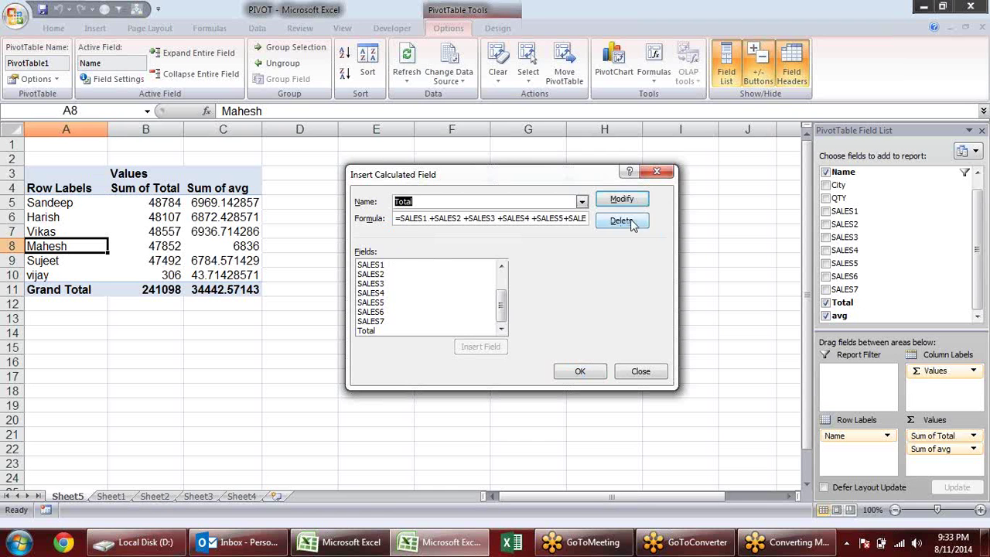
{"action": "left_click", "coordinate": [628, 221]}
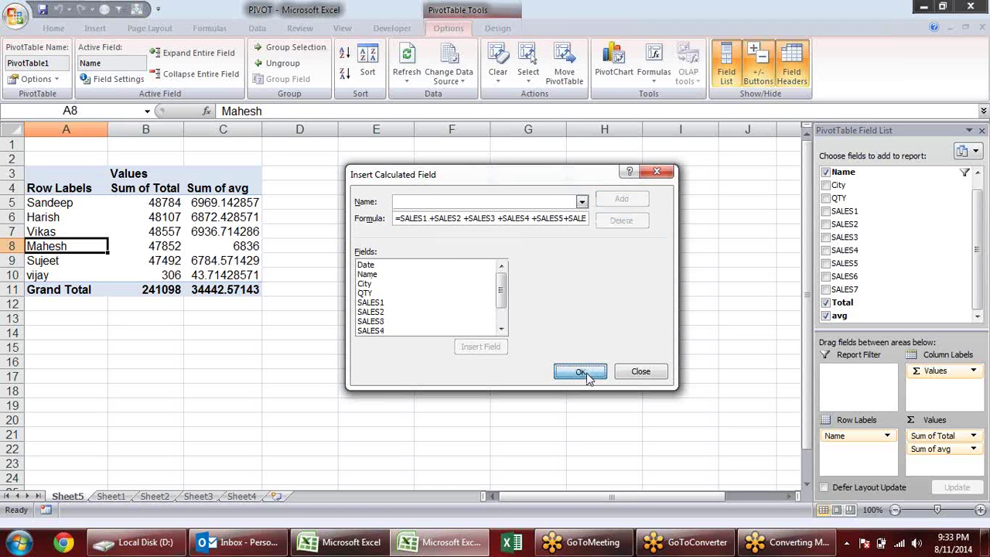
{"action": "left_click", "coordinate": [580, 372]}
{"action": "left_click", "coordinate": [708, 261]}
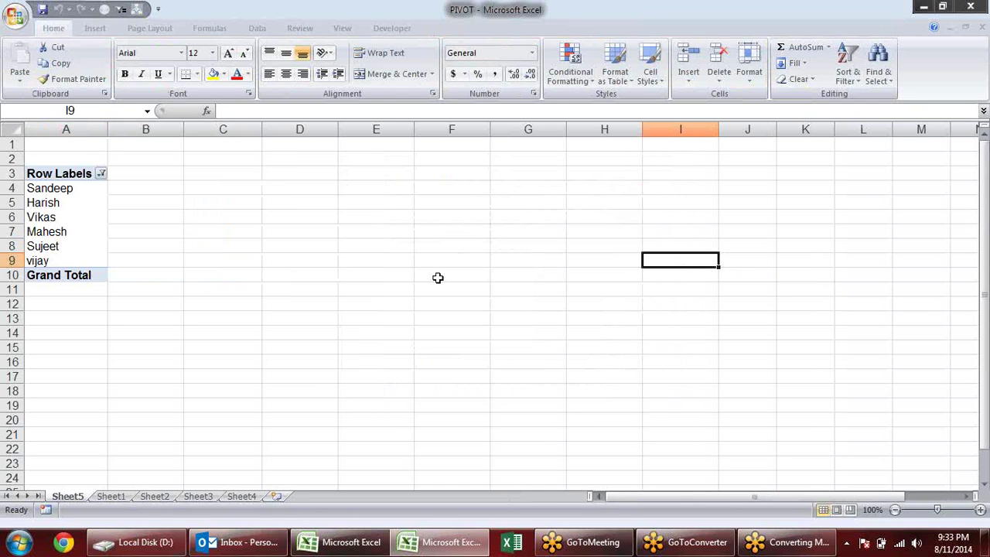
Add SALES1 through SALES7 to the pivot values
{"action": "left_click", "coordinate": [87, 218]}
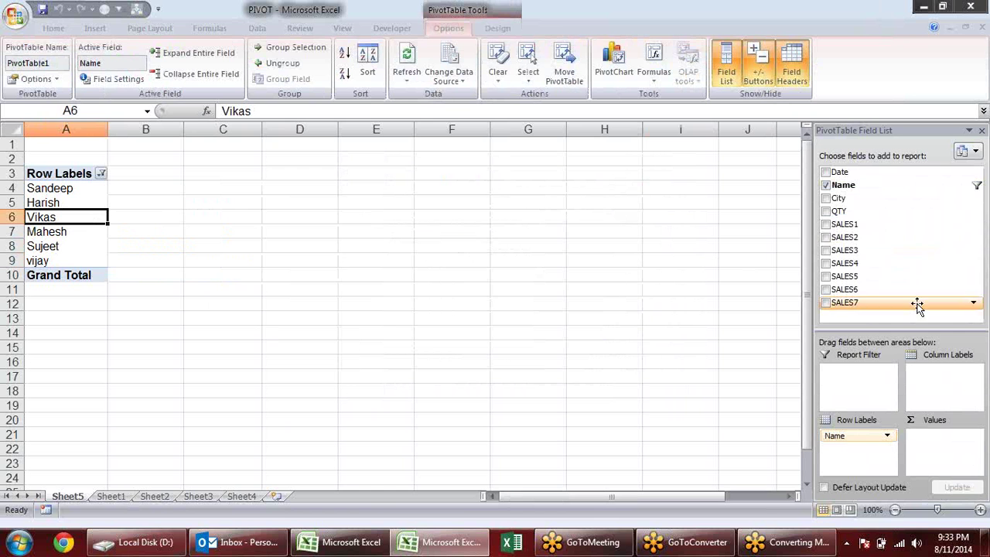
{"action": "left_click", "coordinate": [825, 224]}
{"action": "left_click", "coordinate": [825, 237]}
{"action": "left_click", "coordinate": [825, 250]}
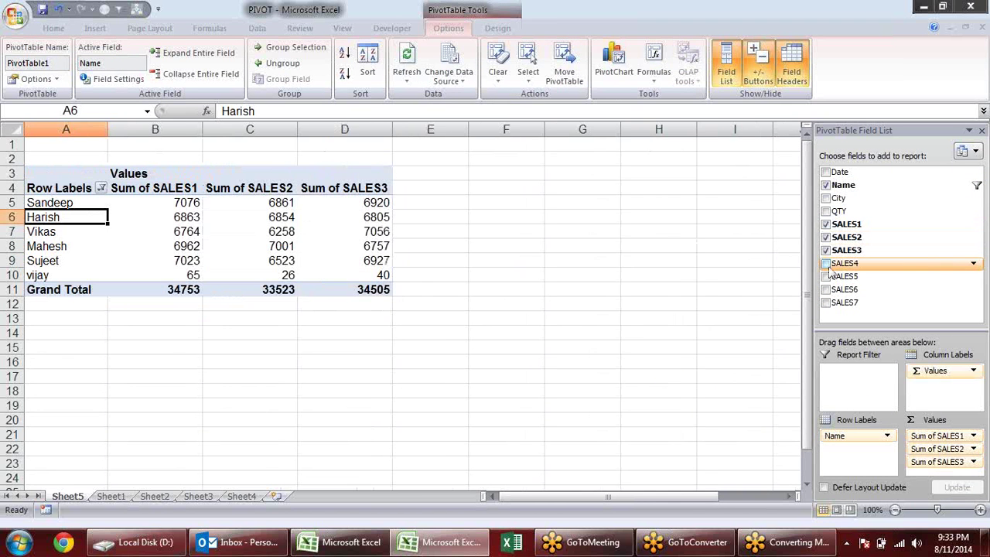
{"action": "left_click", "coordinate": [825, 263]}
{"action": "left_click", "coordinate": [825, 276]}
{"action": "left_click", "coordinate": [825, 289]}
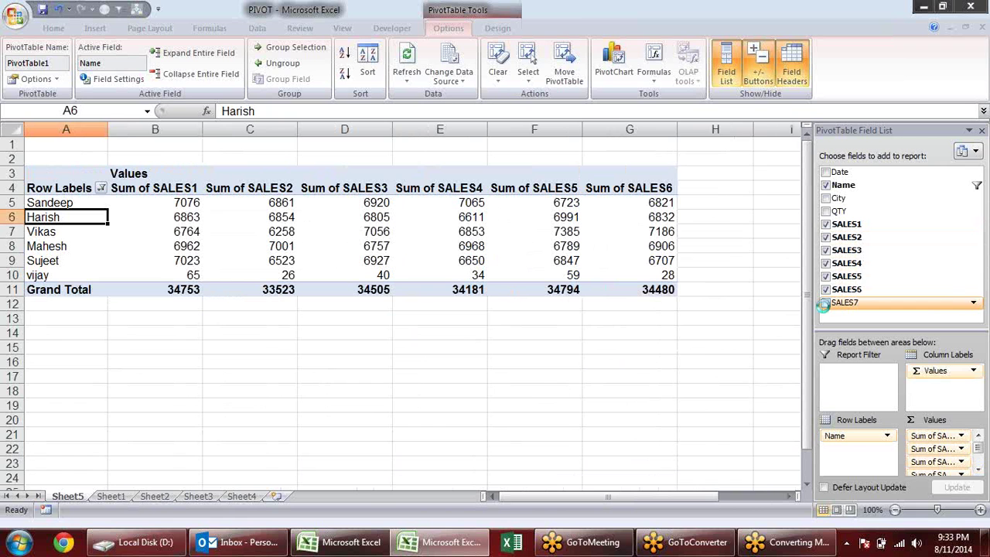
{"action": "left_click", "coordinate": [825, 302]}
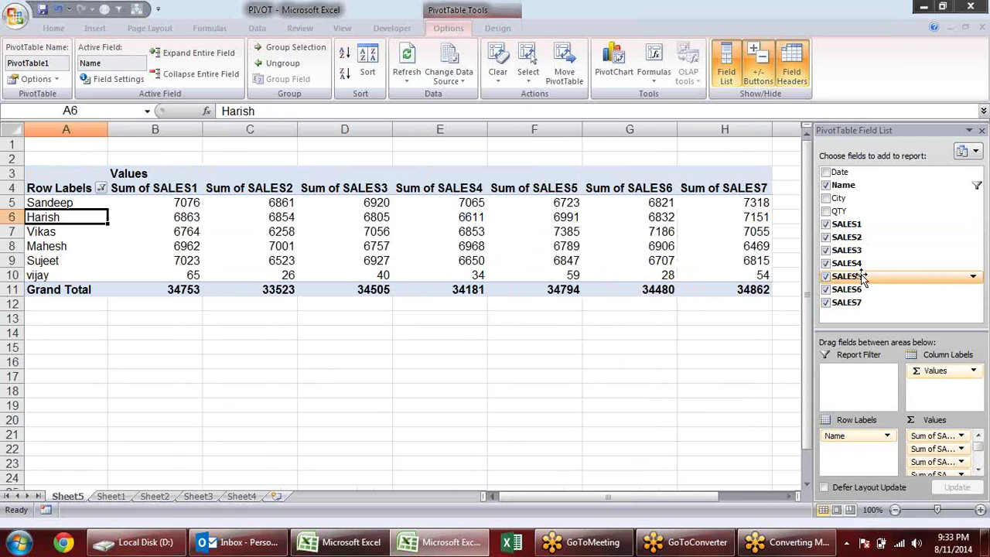
Clear the Name row filter so all names show again
{"action": "left_click", "coordinate": [101, 188]}
{"action": "left_click", "coordinate": [44, 303]}
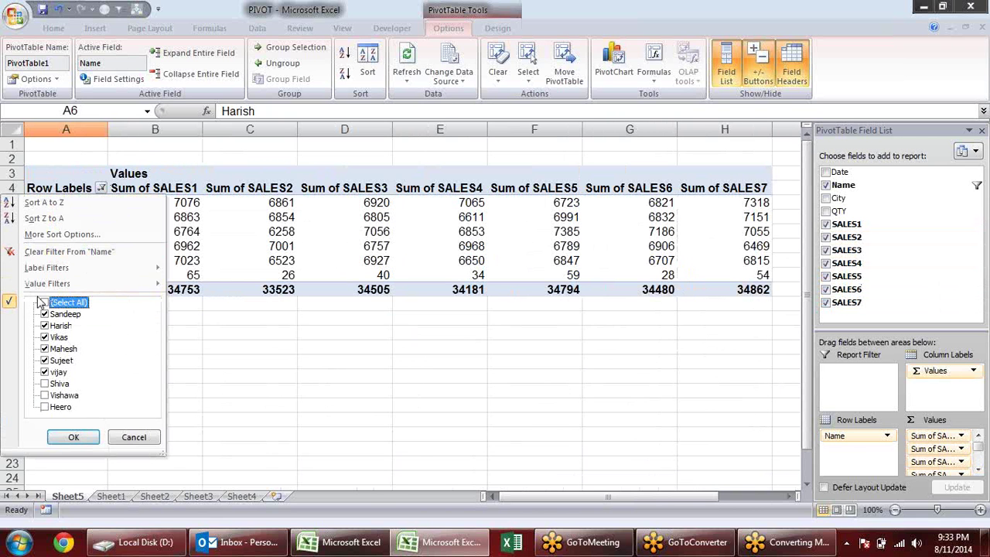
{"action": "left_click", "coordinate": [75, 437]}
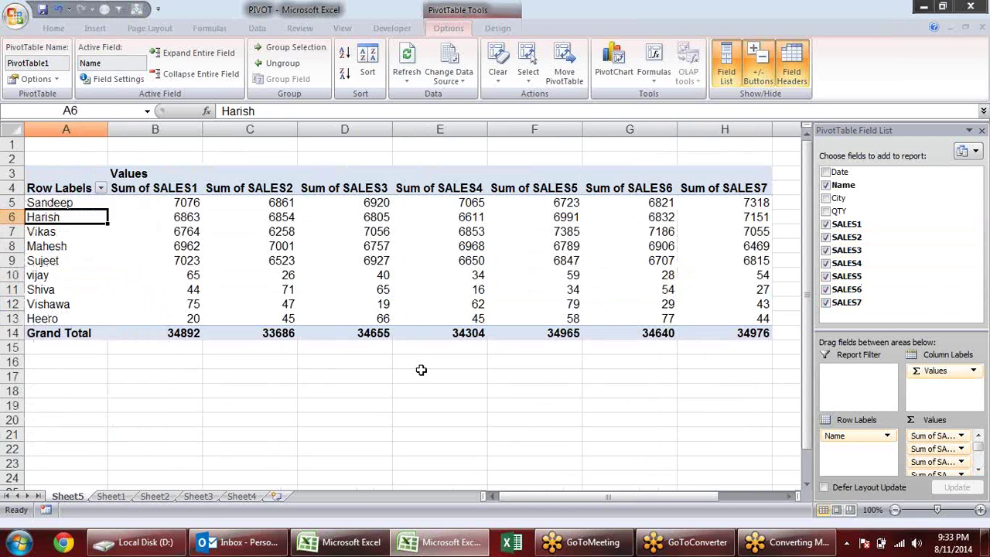
{"action": "left_click", "coordinate": [433, 390]}
{"action": "left_click", "coordinate": [311, 261]}
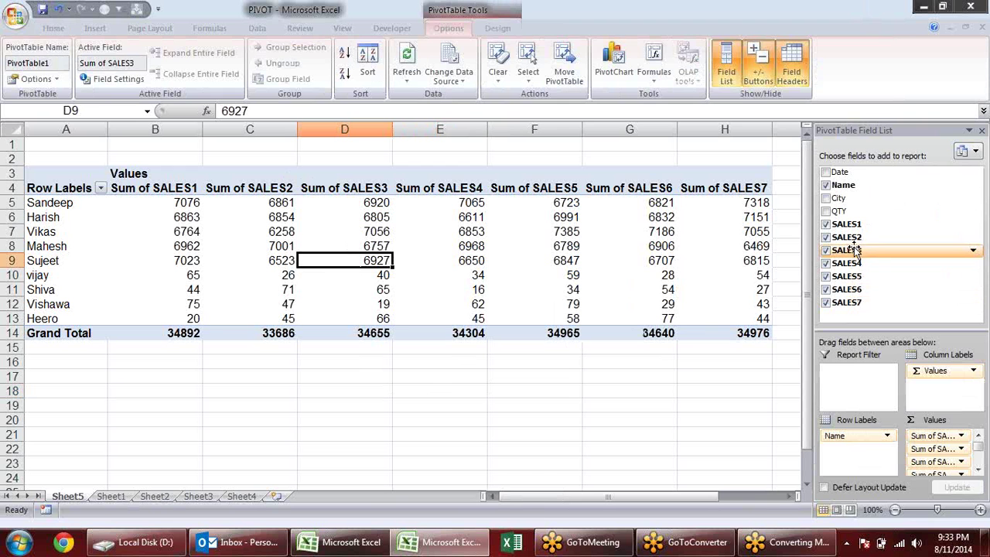
Remove SALES2–SALES7 so only Sum of SALES1 remains, then select the pivot range A3:B13
{"action": "left_click", "coordinate": [825, 237]}
{"action": "left_click", "coordinate": [825, 249]}
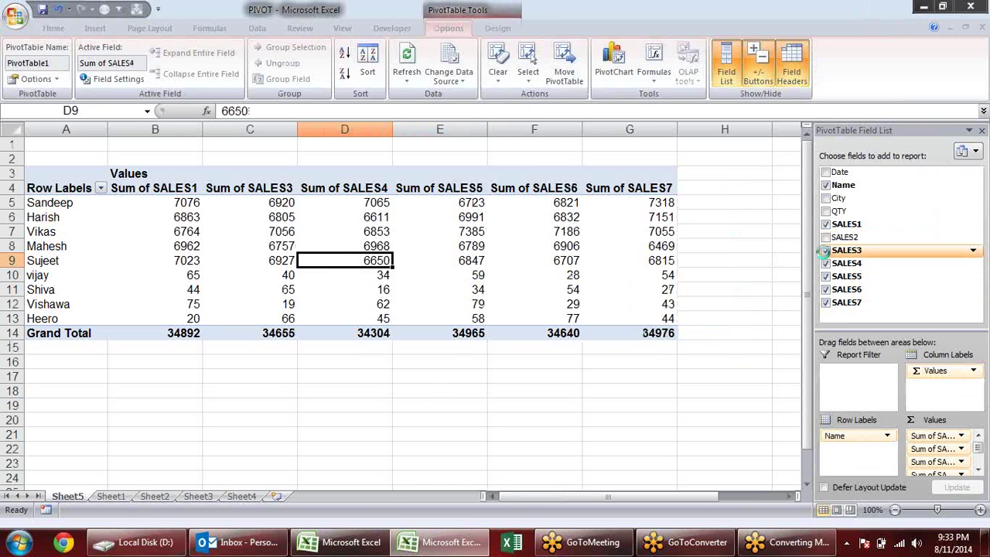
{"action": "left_click", "coordinate": [825, 263]}
{"action": "left_click", "coordinate": [825, 276]}
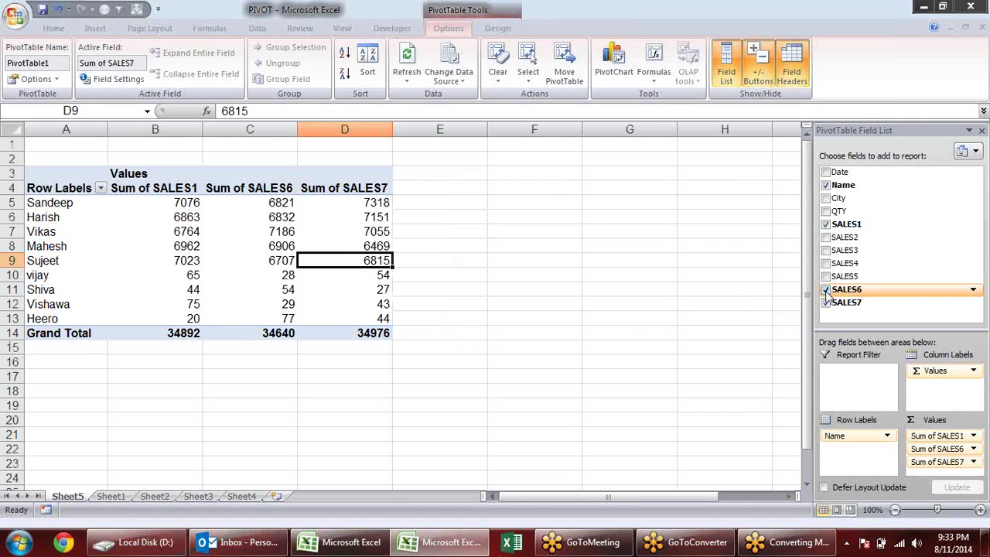
{"action": "left_click", "coordinate": [825, 289]}
{"action": "left_click", "coordinate": [825, 302]}
{"action": "left_click", "coordinate": [133, 212]}
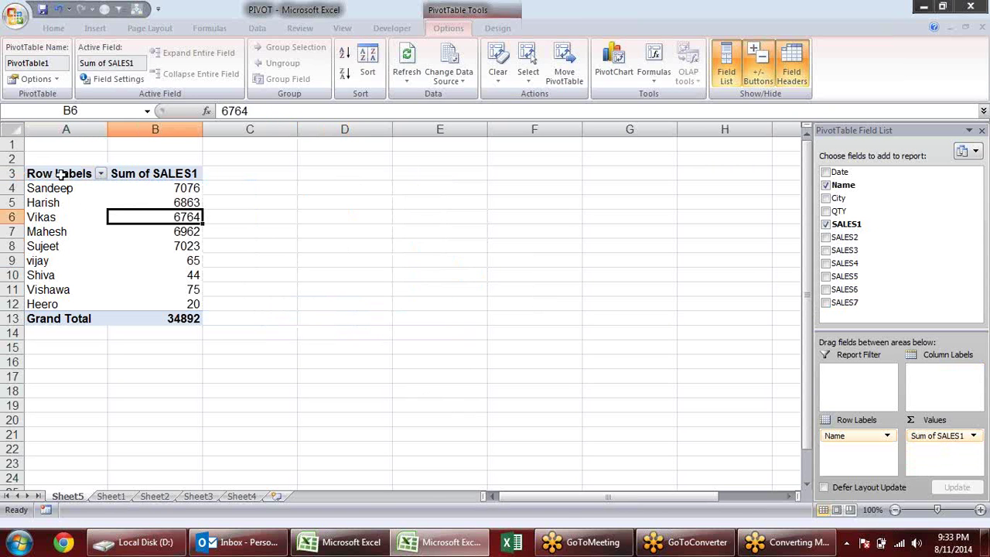
{"action": "left_click_drag", "start_coordinate": [61, 175], "coordinate": [147, 328]}
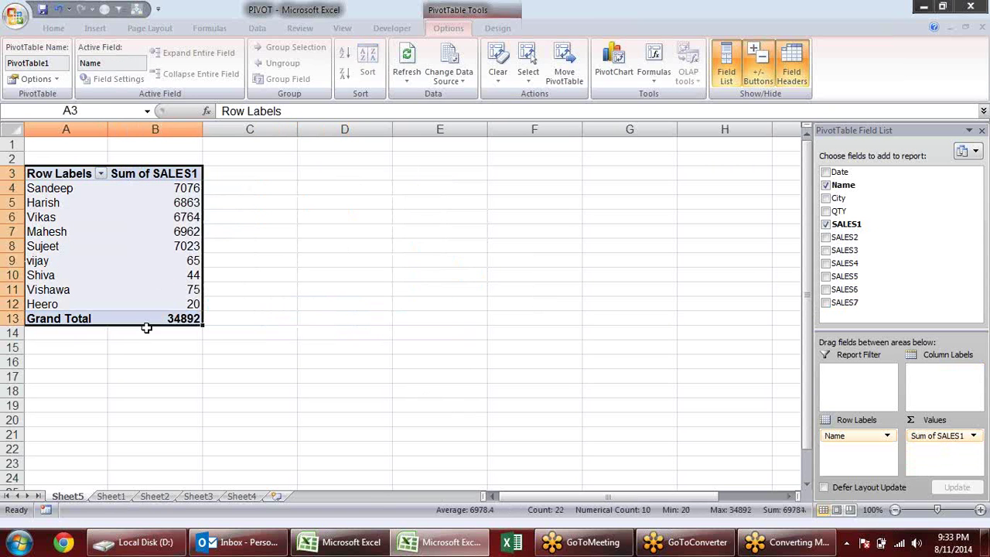
Copy the name pivot and paste a duplicate at cell D3
{"action": "key", "text": "ctrl+c"}
{"action": "left_click", "coordinate": [306, 176]}
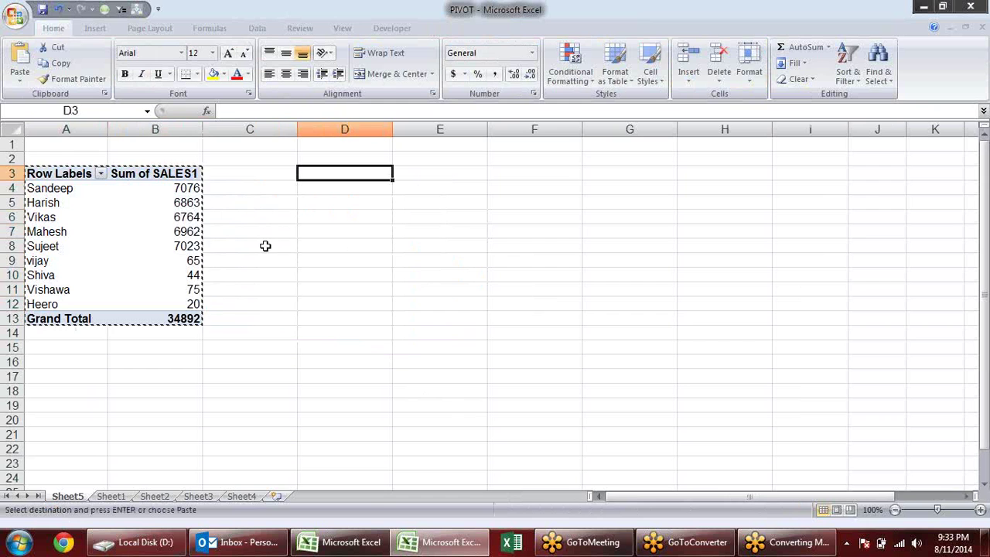
{"action": "key", "text": "ctrl+v"}
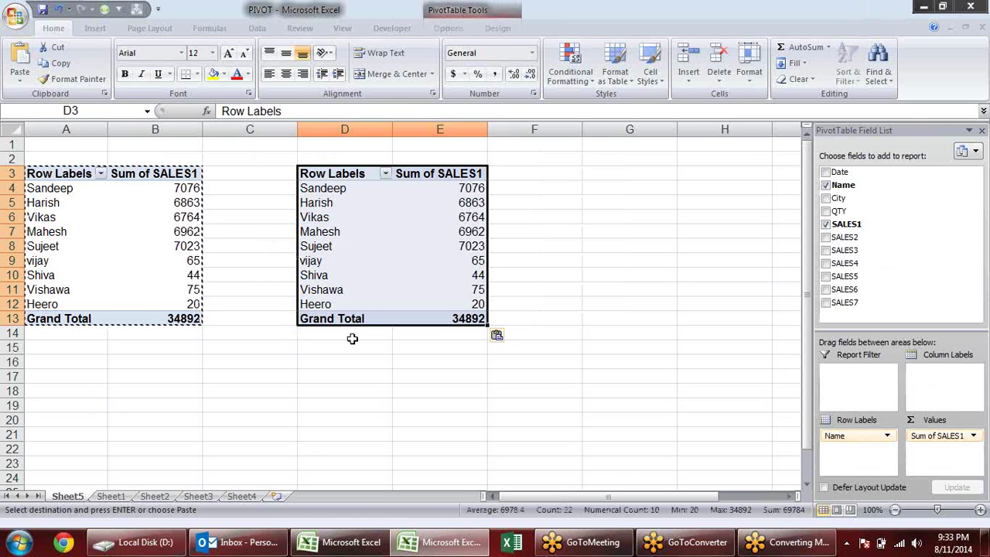
{"action": "key", "text": "Escape"}
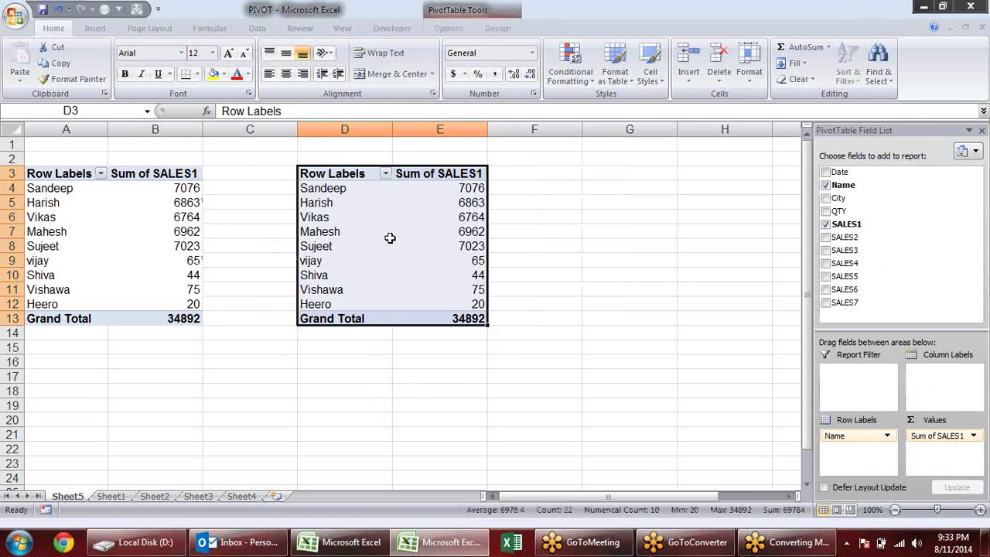
{"action": "left_click", "coordinate": [459, 363]}
{"action": "left_click", "coordinate": [156, 245]}
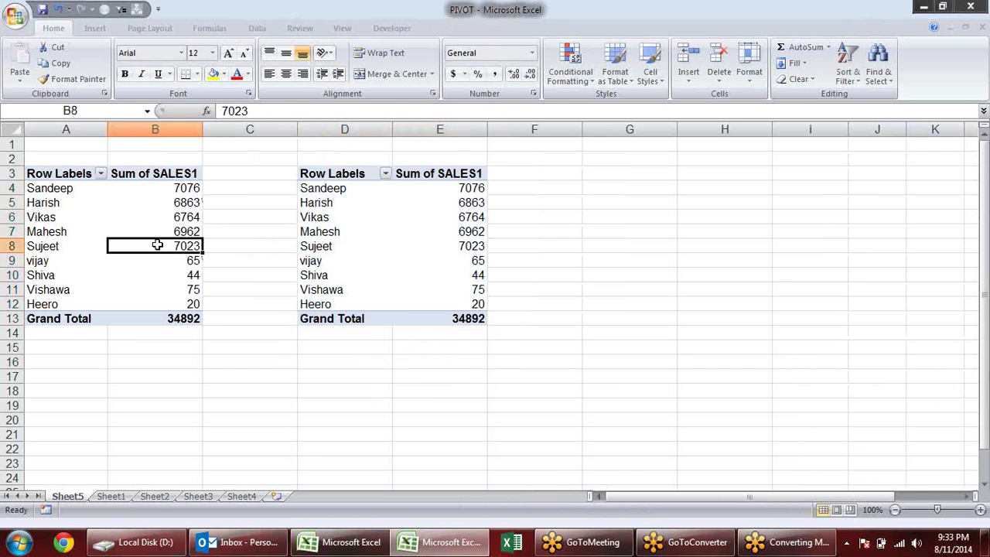
{"action": "left_click", "coordinate": [372, 216]}
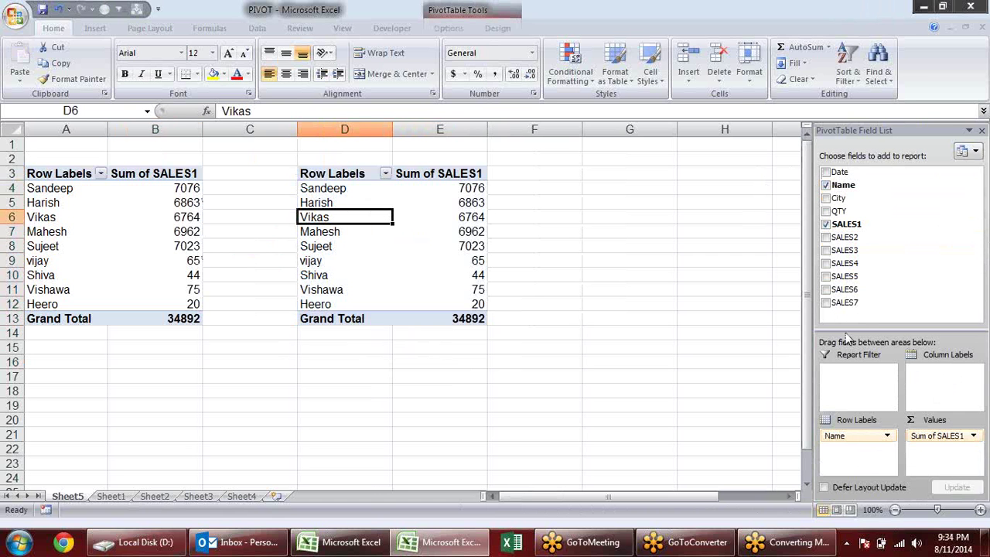
Switch the copy's rows from Name to City, narrow column C, and select the city pivot
{"action": "left_click", "coordinate": [825, 185]}
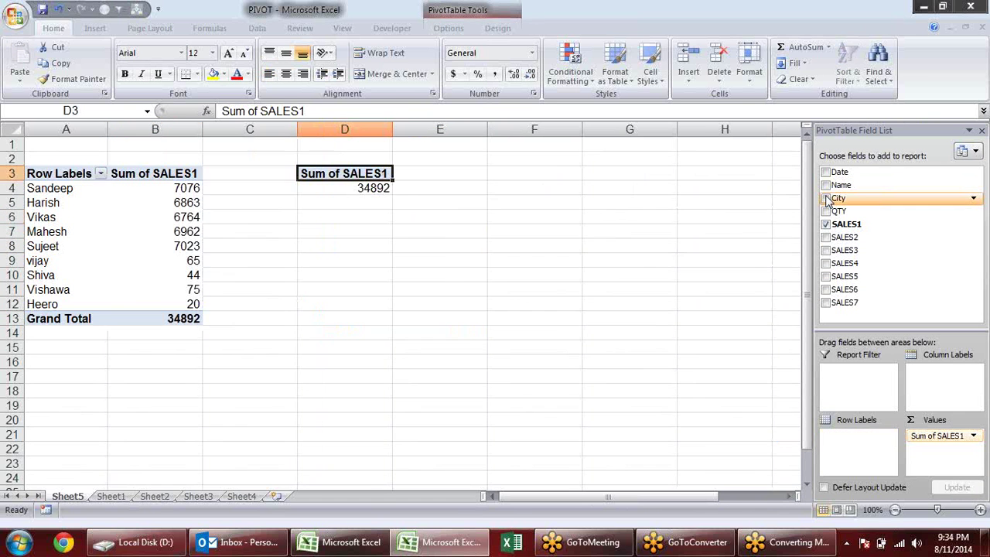
{"action": "left_click", "coordinate": [825, 198]}
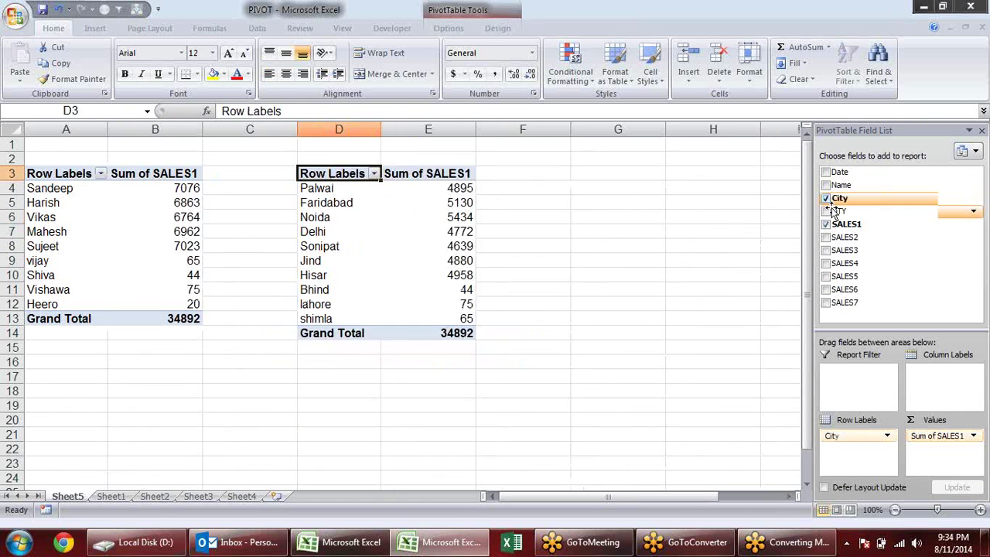
{"action": "left_click", "coordinate": [66, 206]}
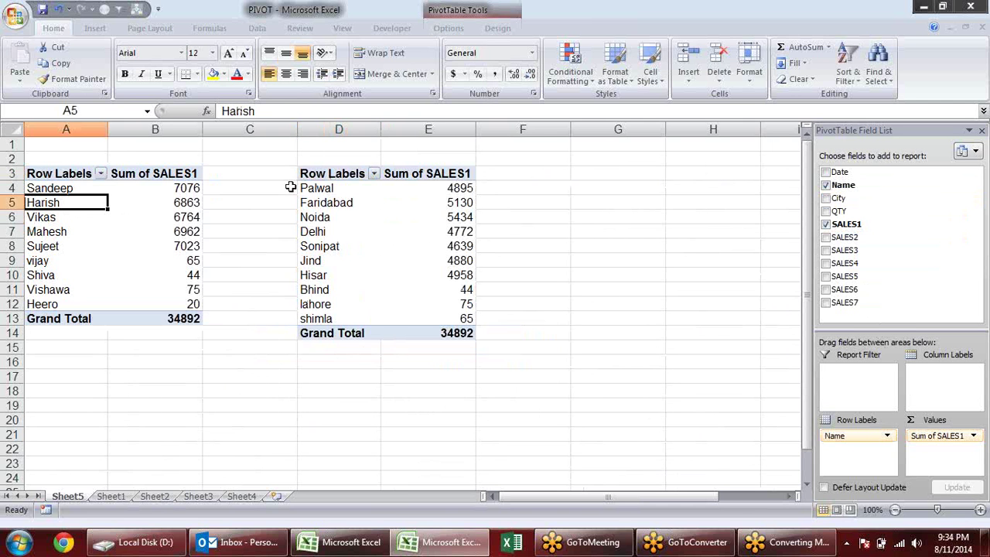
{"action": "left_click_drag", "start_coordinate": [298, 129], "coordinate": [240, 124]}
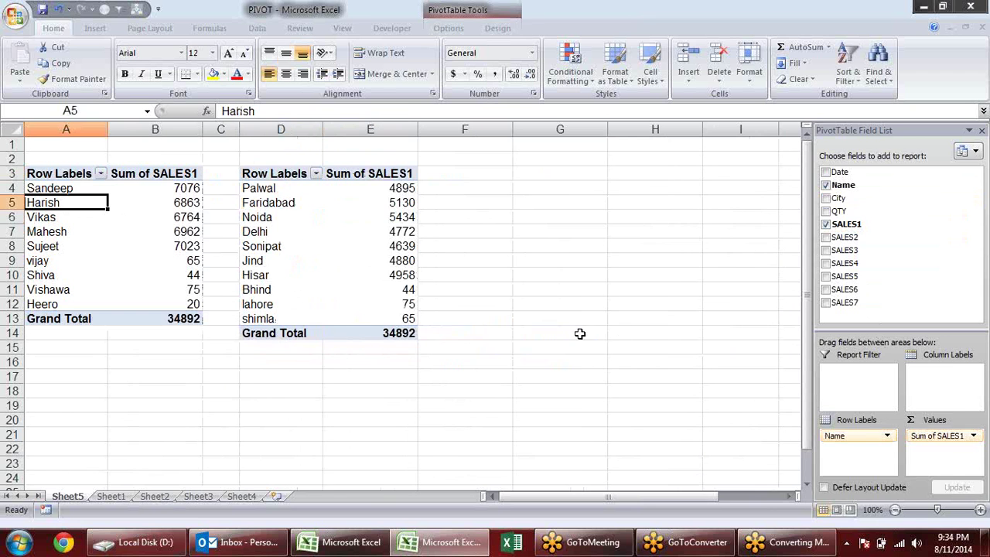
{"action": "left_click", "coordinate": [590, 333]}
{"action": "left_click", "coordinate": [376, 262]}
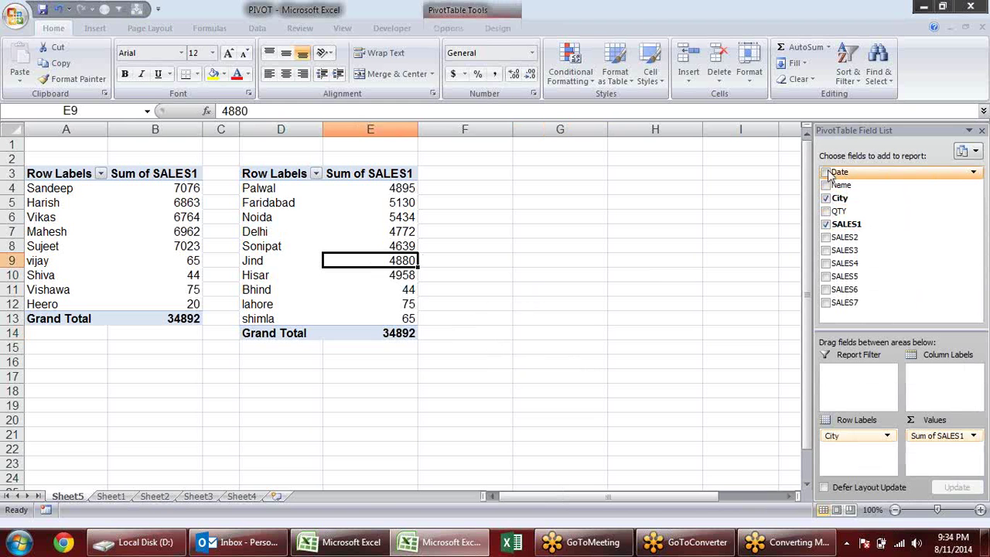
{"action": "left_click_drag", "start_coordinate": [283, 176], "coordinate": [374, 334]}
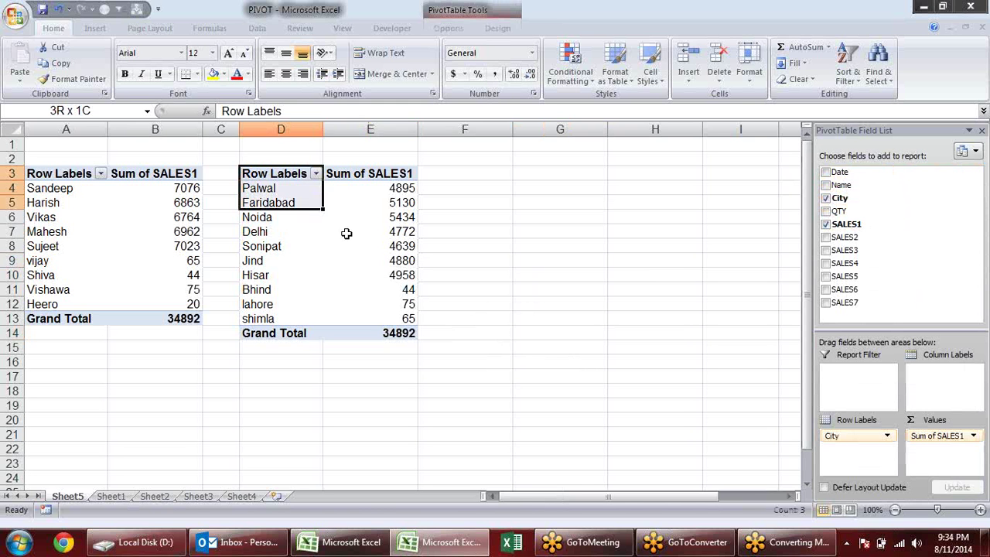
Paste a third copy of the city pivot at G3 and narrow columns F and C
{"action": "key", "text": "ctrl+c"}
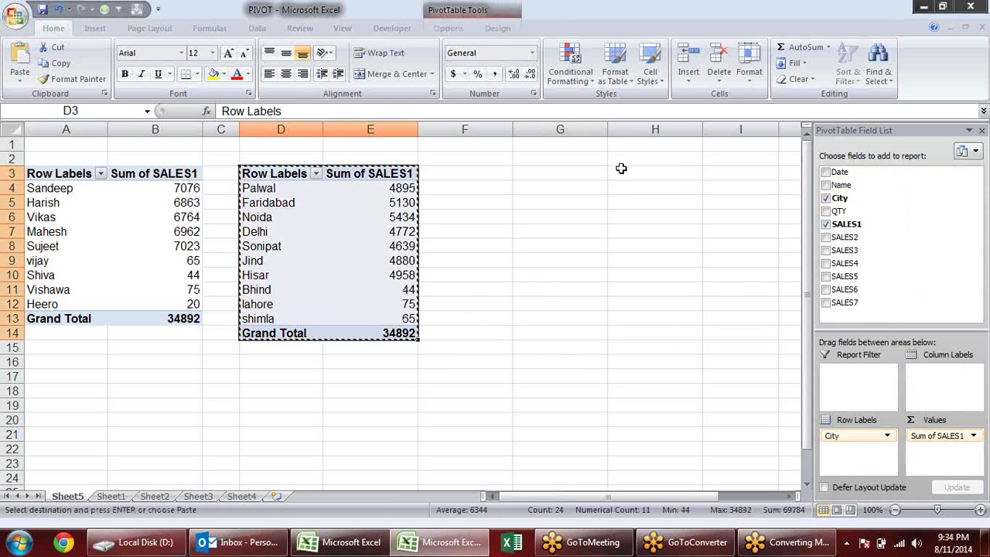
{"action": "left_click", "coordinate": [551, 171]}
{"action": "key", "text": "ctrl+v"}
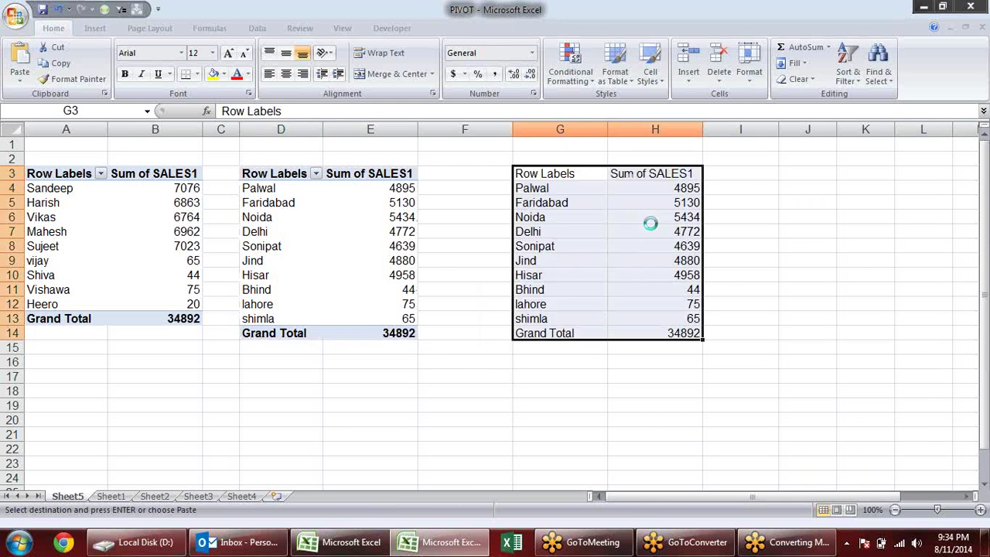
{"action": "left_click_drag", "start_coordinate": [517, 129], "coordinate": [448, 129]}
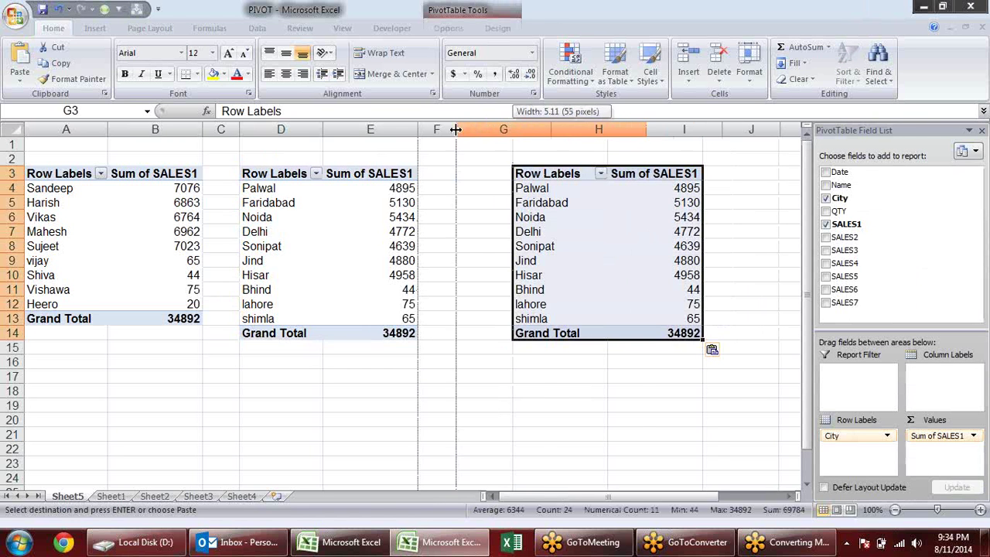
{"action": "left_click_drag", "start_coordinate": [245, 131], "coordinate": [222, 130]}
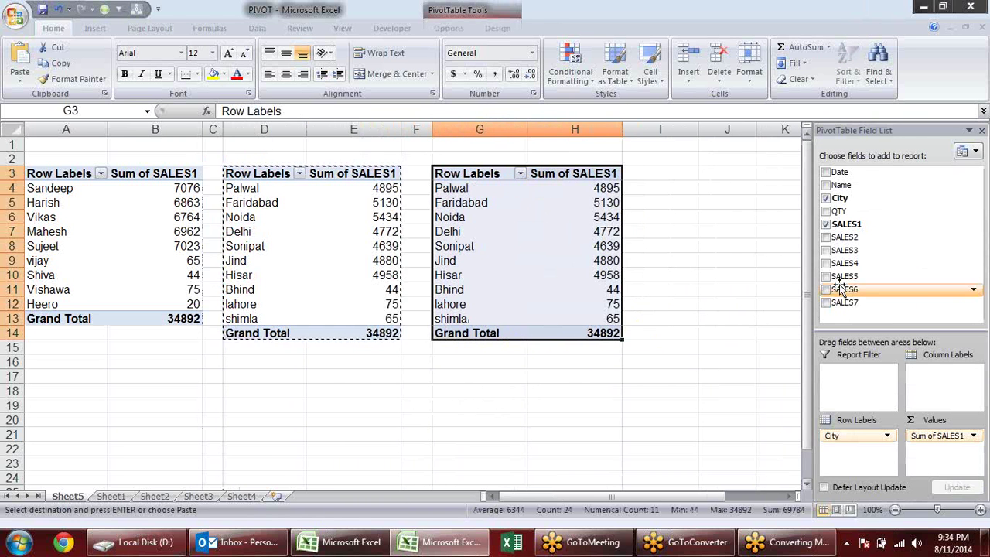
{"action": "left_click_drag", "start_coordinate": [838, 206], "coordinate": [830, 202]}
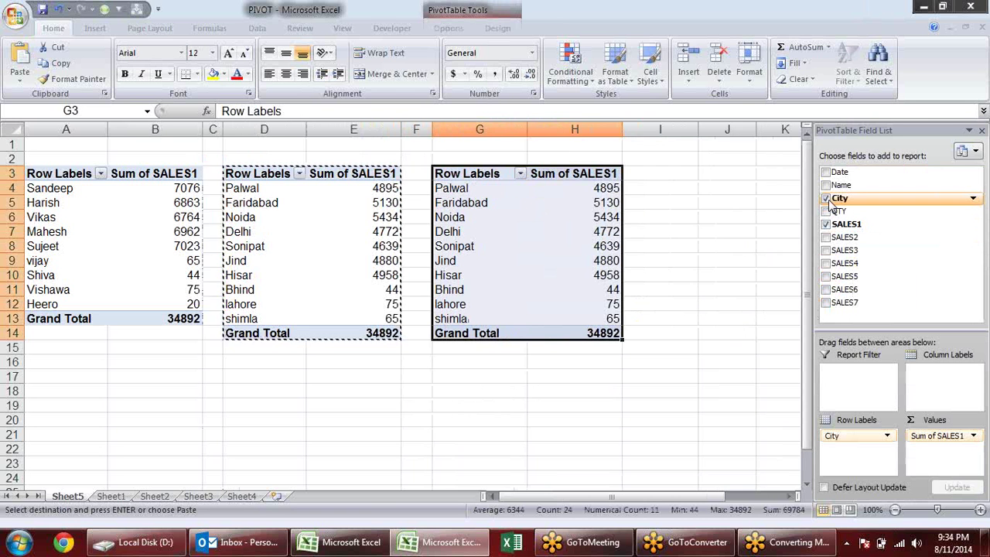
Replace City with Date in the third pivot's rows
{"action": "left_click", "coordinate": [826, 199]}
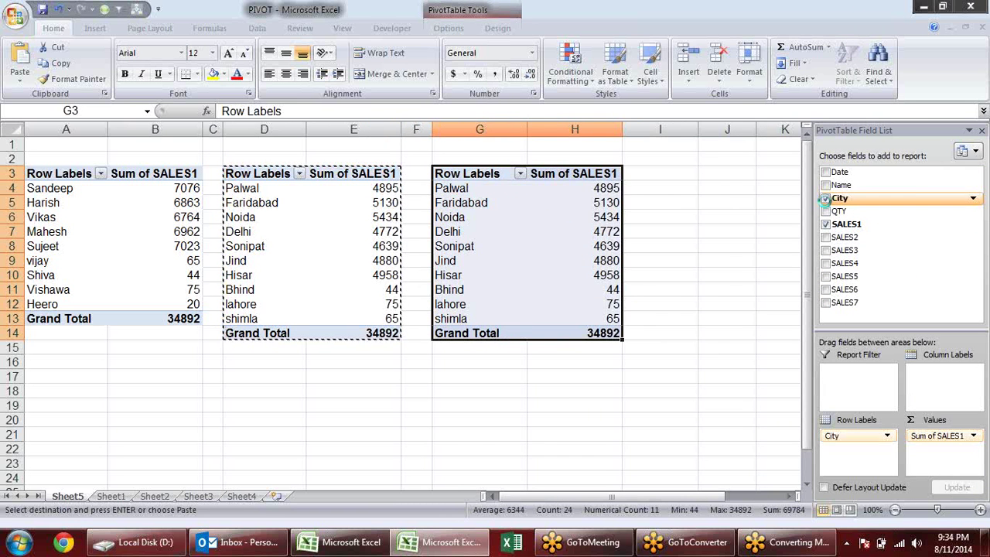
{"action": "left_click", "coordinate": [825, 171]}
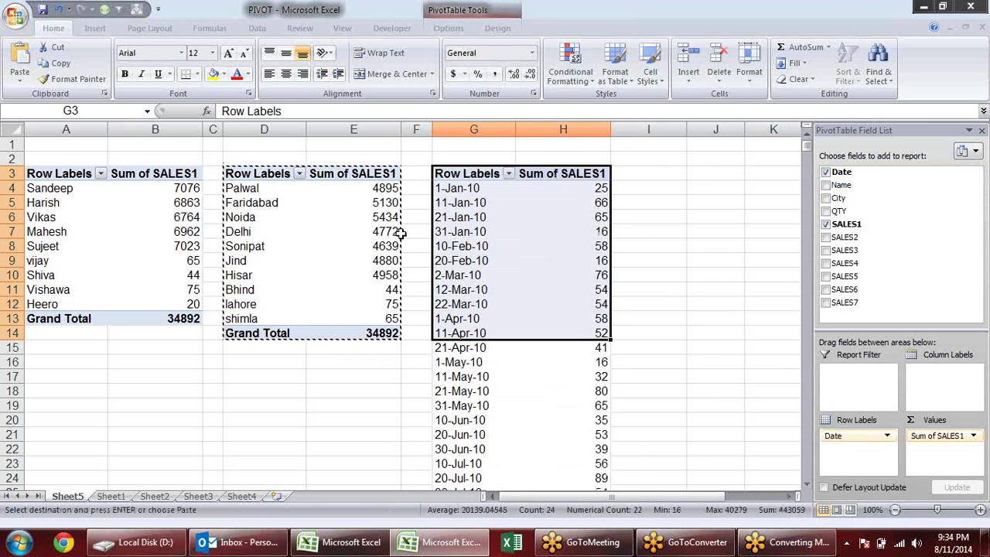
{"action": "left_click", "coordinate": [456, 217]}
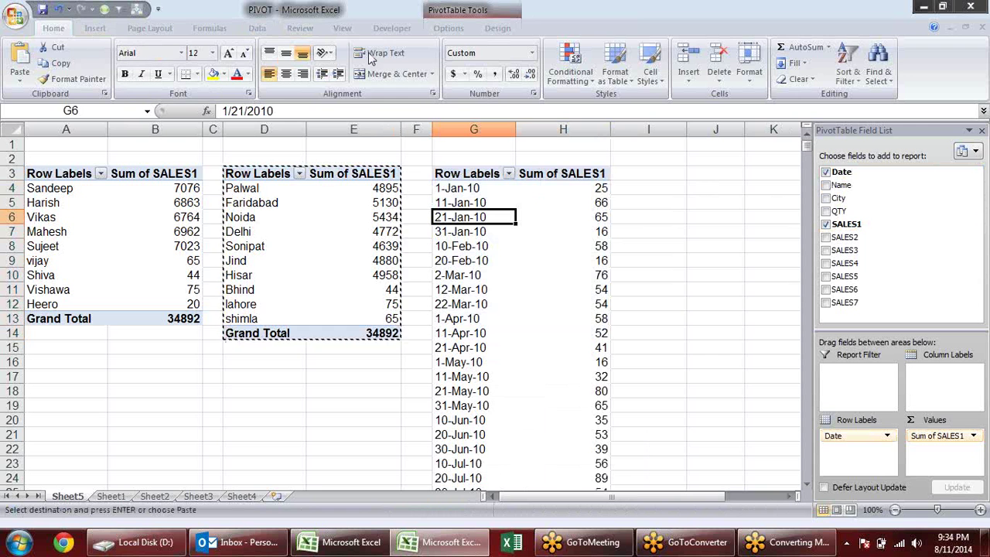
Group the third pivot's dates by months and years
{"action": "left_click", "coordinate": [450, 29]}
{"action": "left_click", "coordinate": [288, 78]}
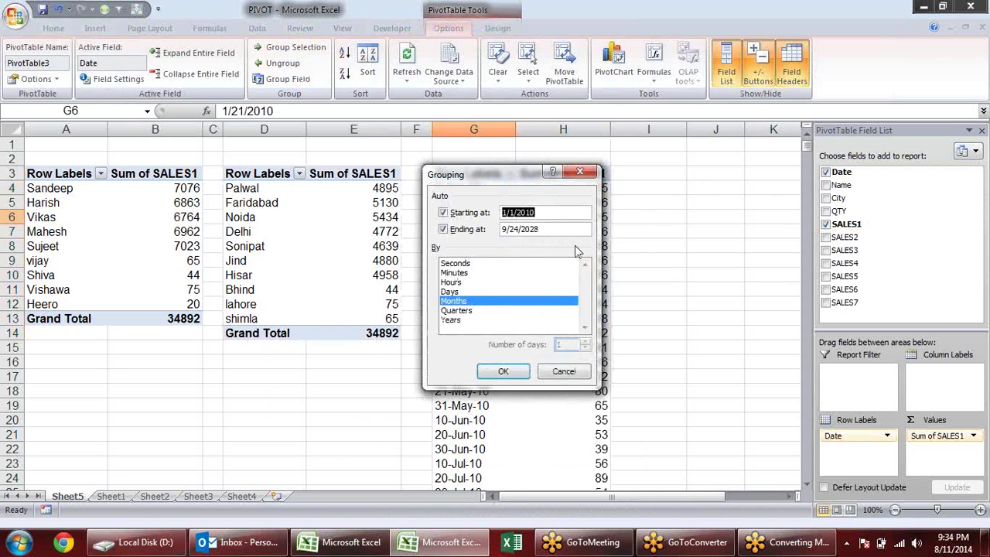
{"action": "left_click", "coordinate": [464, 321]}
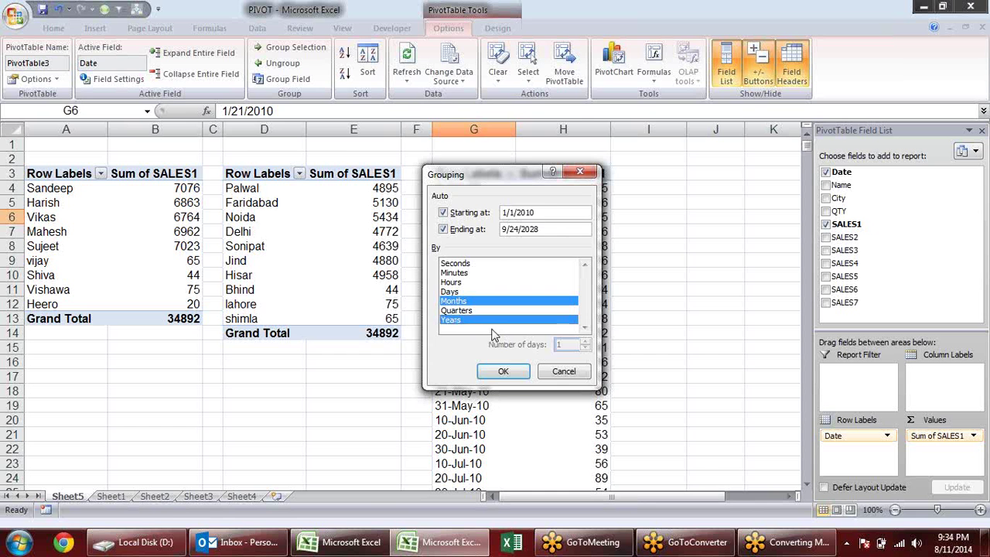
{"action": "left_click", "coordinate": [506, 373]}
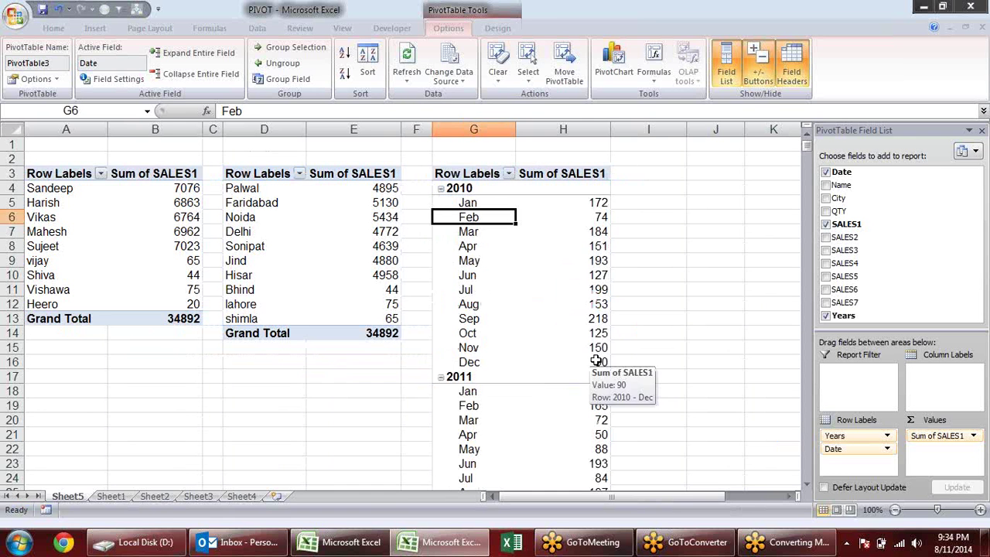
Collapse the date field to yearly totals for 2010–2028 and hide the +/- buttons
{"action": "left_click", "coordinate": [494, 30]}
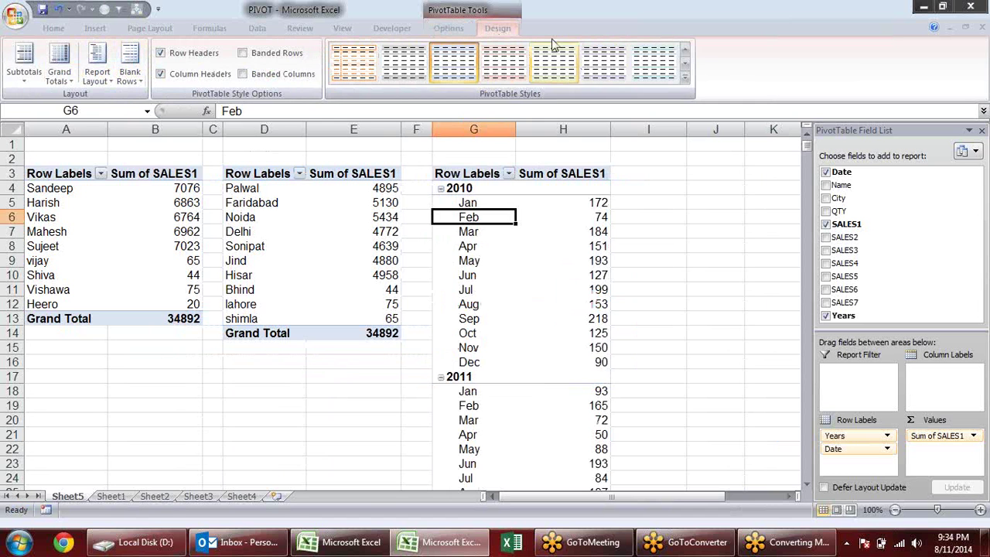
{"action": "left_click", "coordinate": [448, 29]}
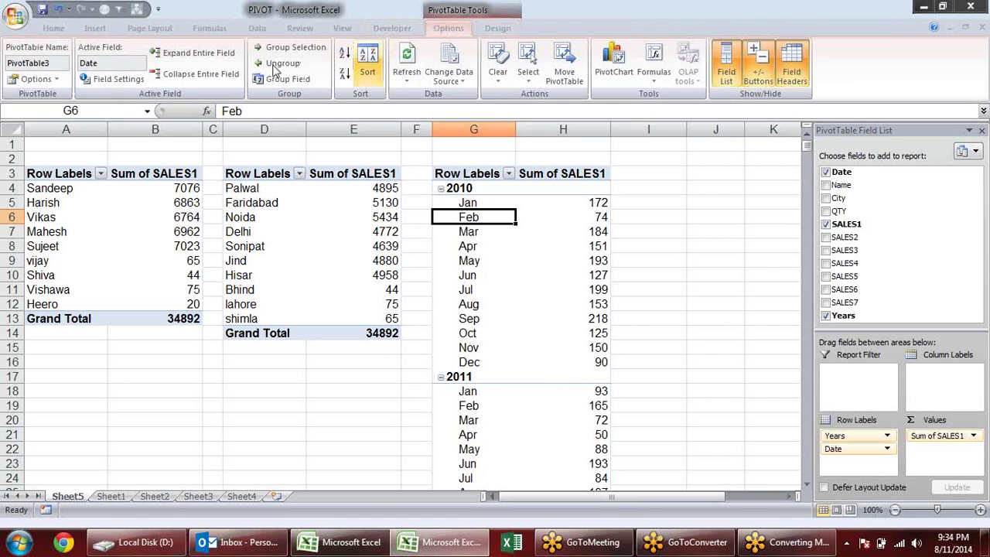
{"action": "left_click", "coordinate": [220, 76]}
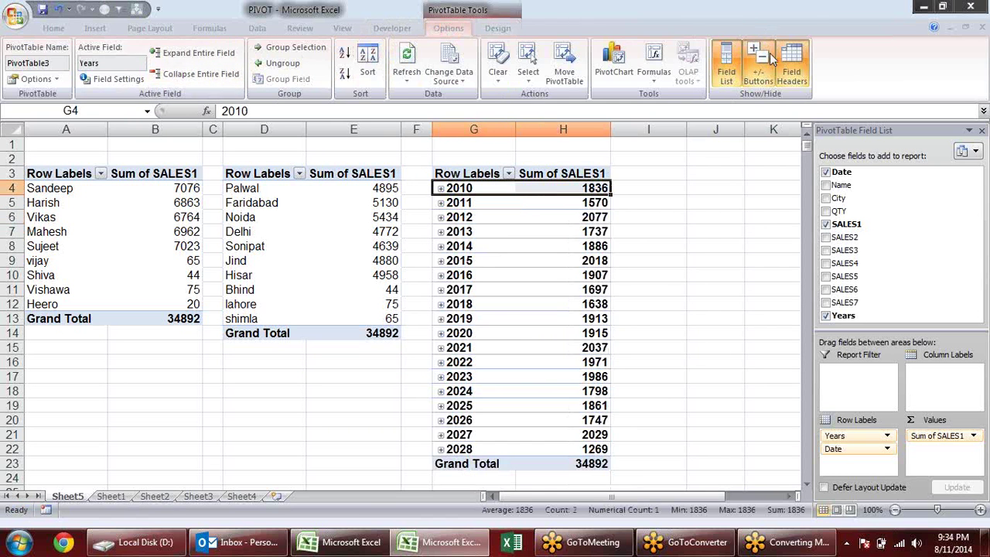
{"action": "left_click", "coordinate": [457, 203]}
{"action": "left_click", "coordinate": [758, 68]}
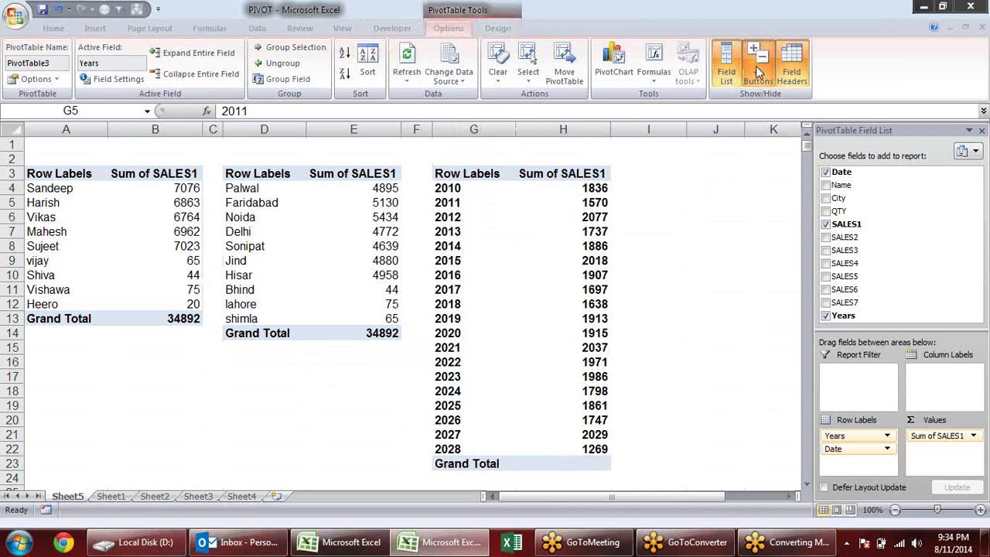
{"action": "left_click", "coordinate": [679, 276]}
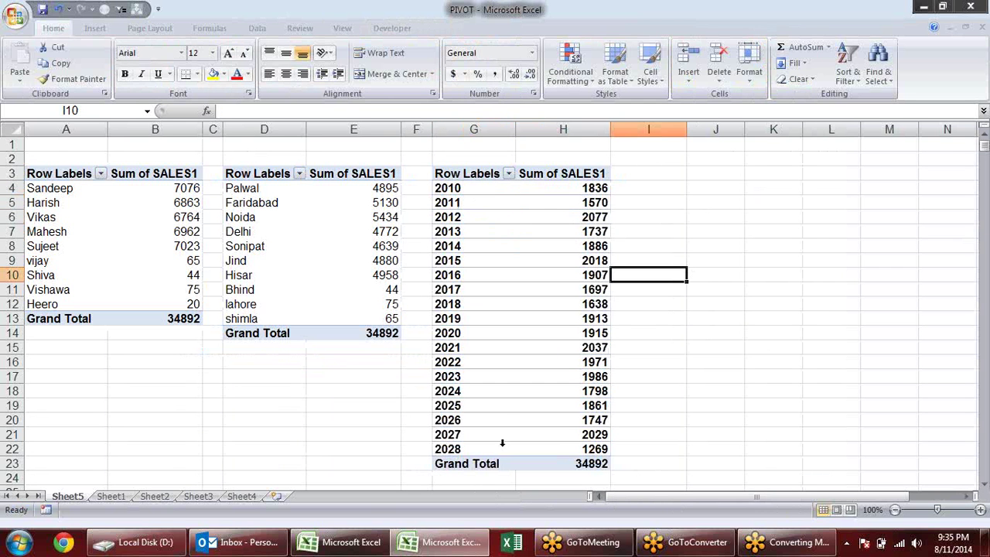
Select the Name pivot table's row labels and bring up its PivotTable Design styles
{"action": "mouse_move", "coordinate": [596, 325]}
{"action": "left_click", "coordinate": [484, 232]}
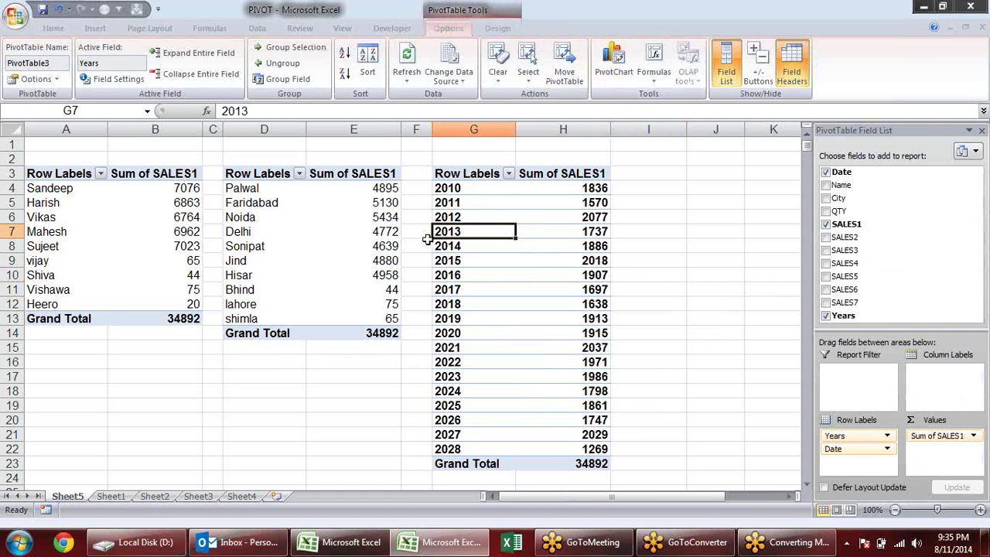
{"action": "left_click", "coordinate": [82, 216]}
{"action": "left_click", "coordinate": [177, 214]}
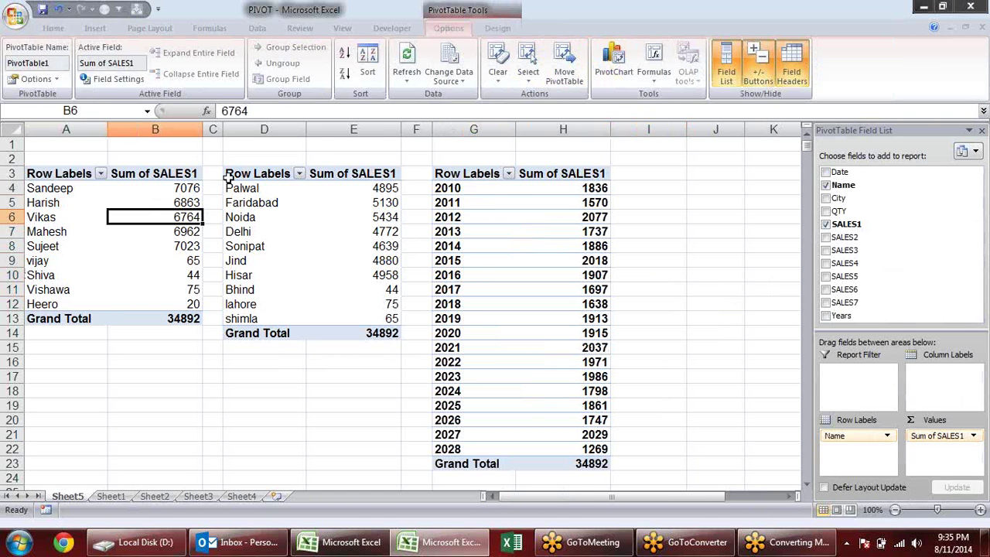
{"action": "left_click", "coordinate": [83, 193]}
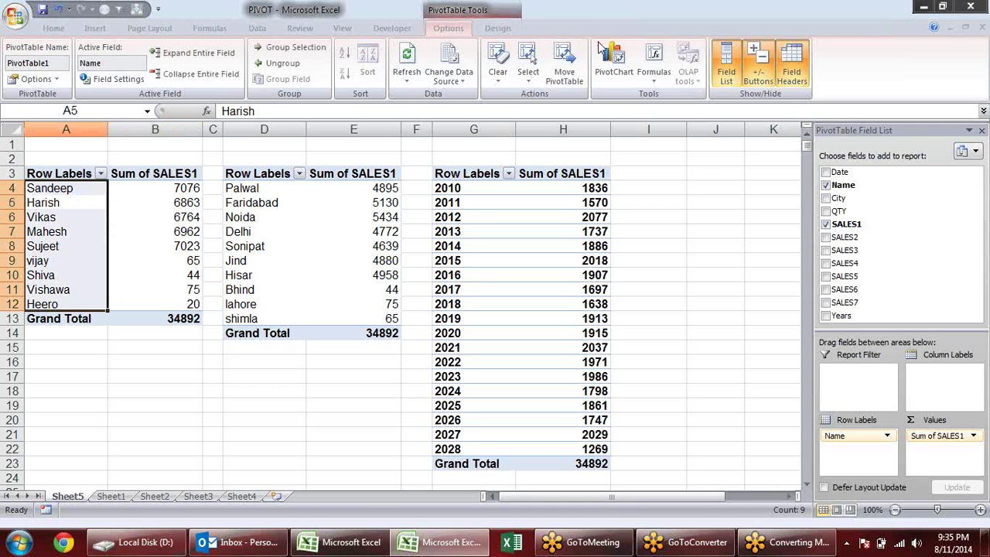
{"action": "left_click", "coordinate": [497, 28]}
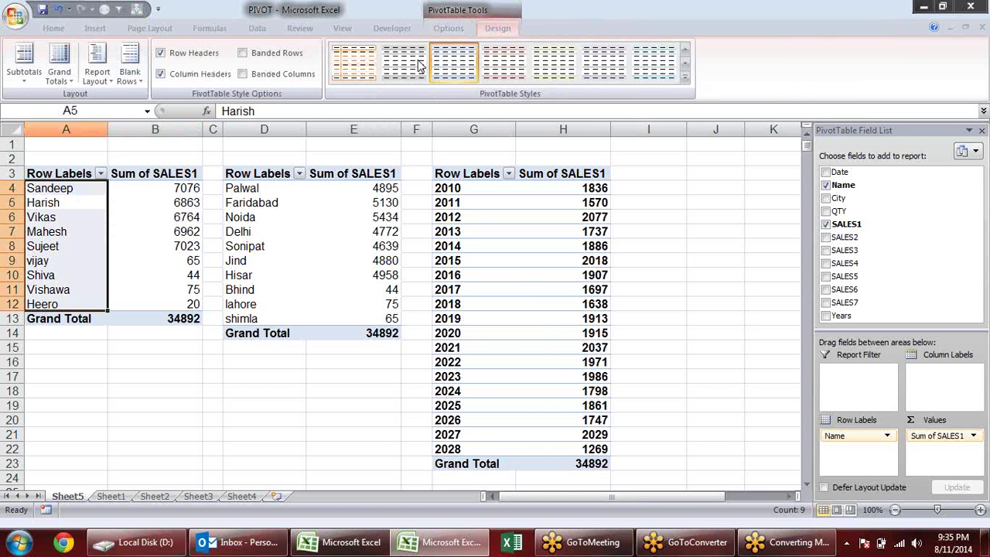
Apply a blue Medium PivotTable style with banded rows to the Name pivot
{"action": "left_click", "coordinate": [684, 76]}
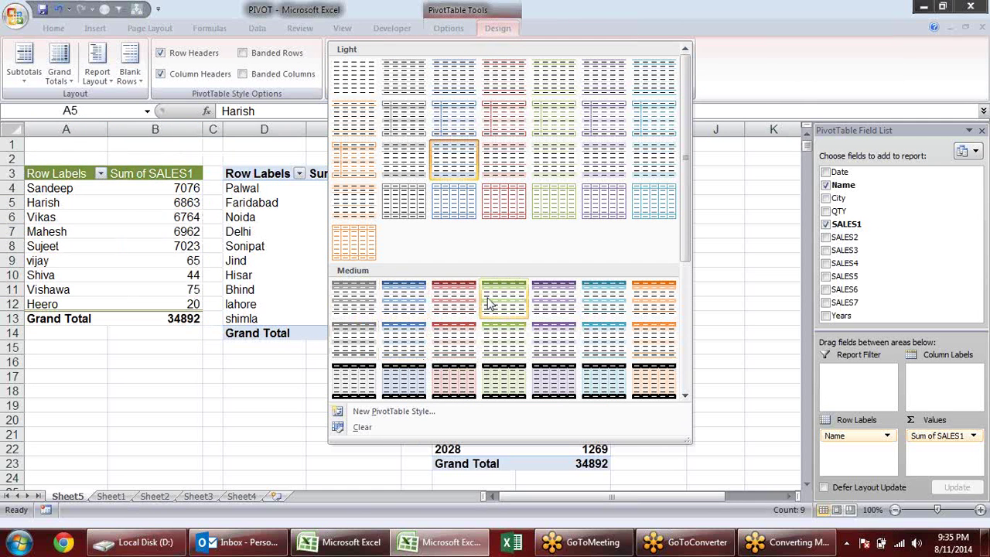
{"action": "left_click", "coordinate": [408, 349]}
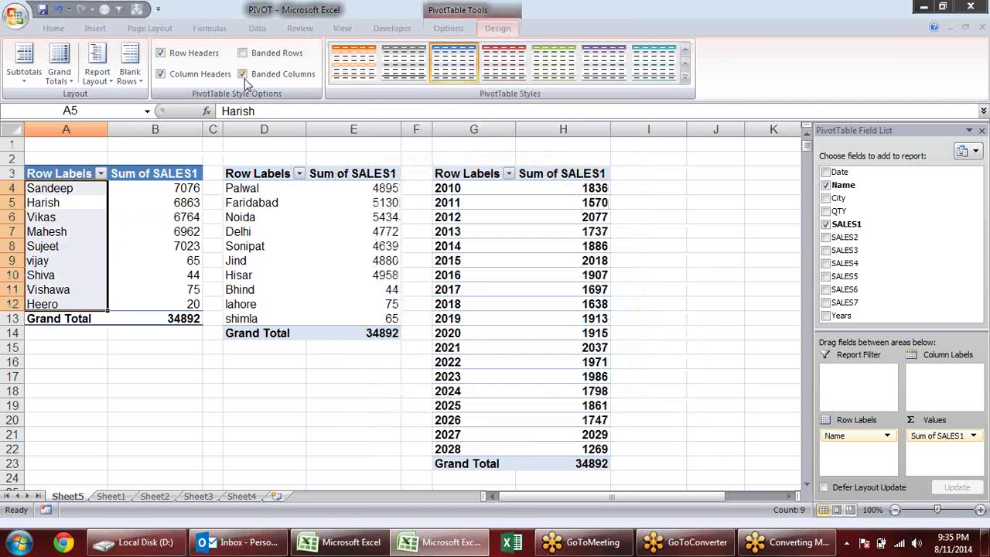
{"action": "left_click", "coordinate": [242, 74]}
{"action": "left_click", "coordinate": [243, 53]}
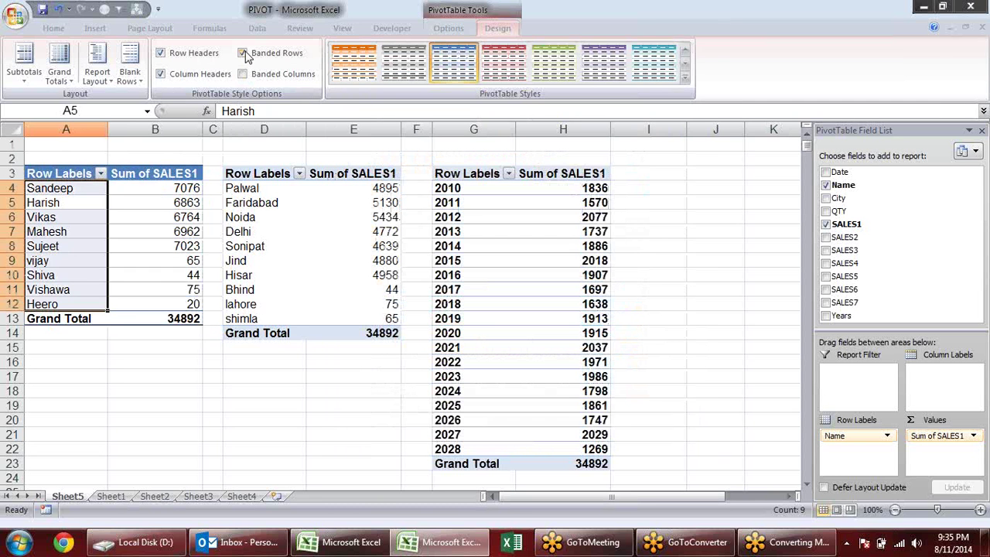
{"action": "left_click", "coordinate": [177, 361]}
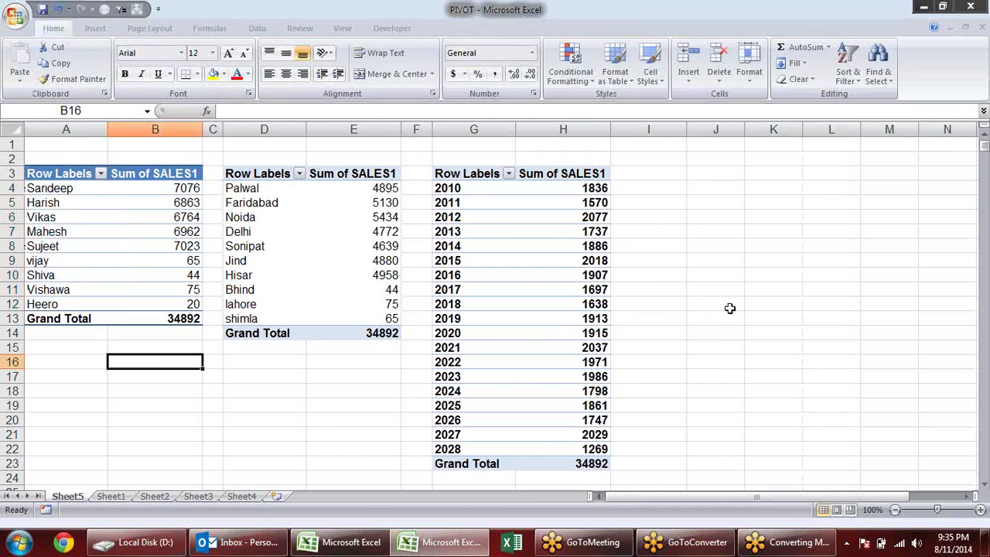
Give the City pivot a light orange PivotTable style with row banding
{"action": "left_click", "coordinate": [329, 203]}
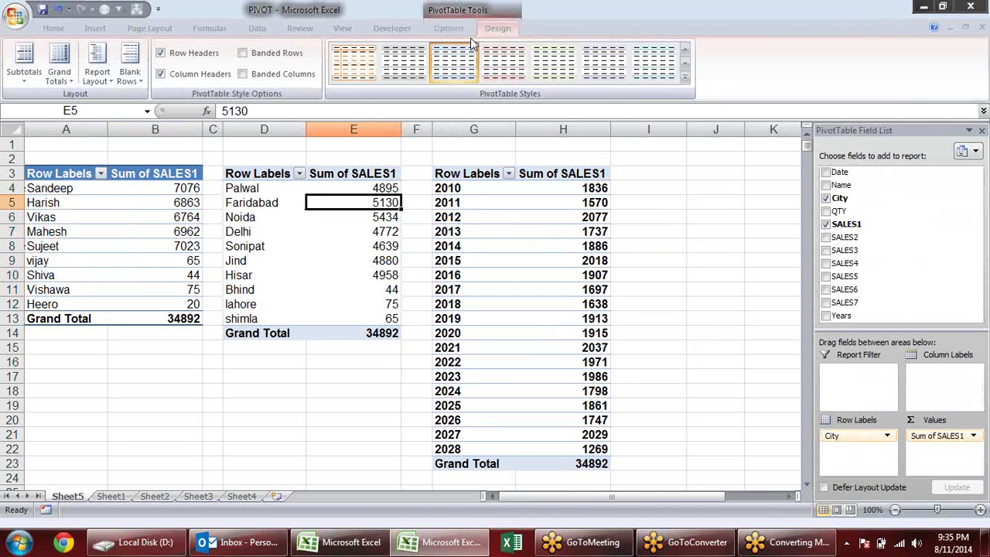
{"action": "left_click", "coordinate": [452, 29]}
{"action": "left_click", "coordinate": [497, 29]}
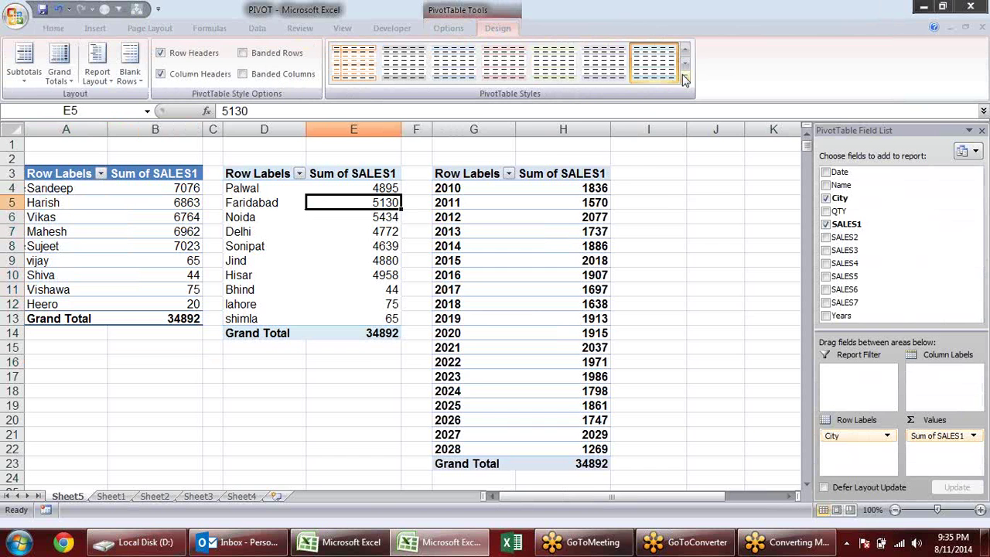
{"action": "left_click", "coordinate": [685, 79]}
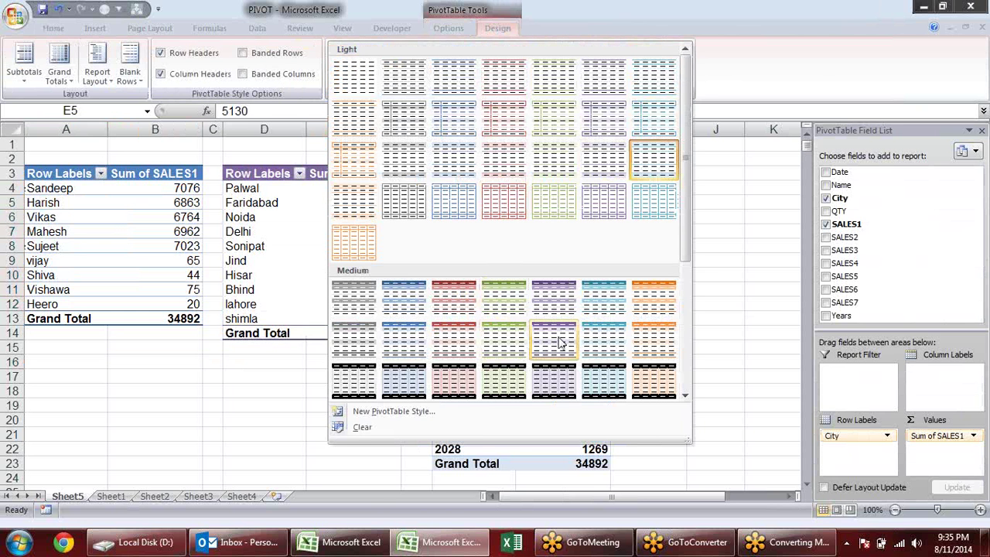
{"action": "left_click", "coordinate": [570, 378]}
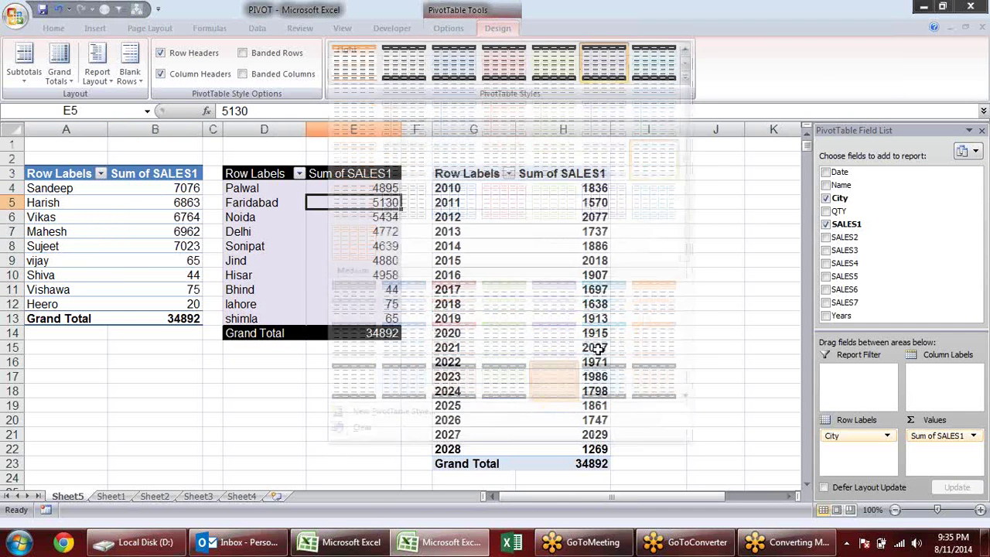
{"action": "left_click", "coordinate": [353, 62]}
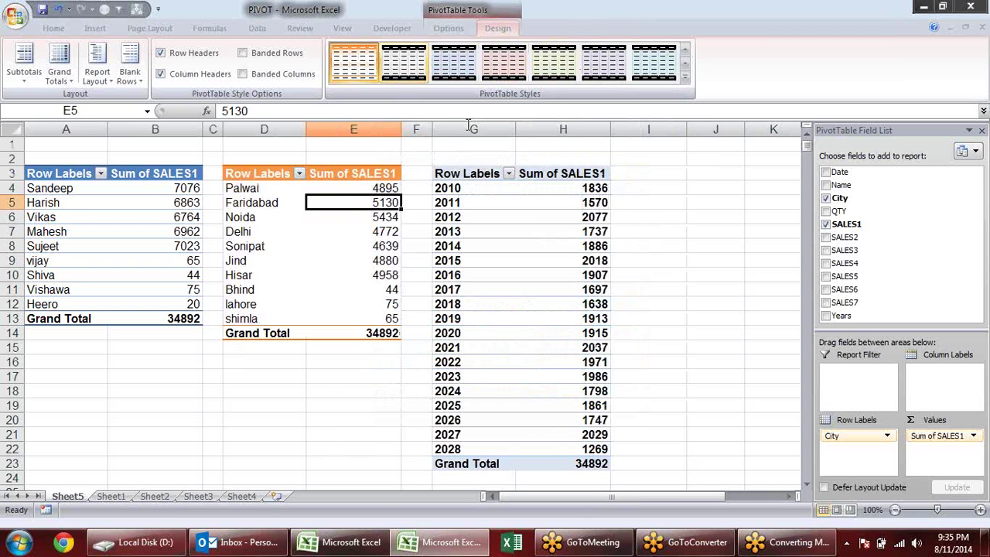
{"action": "left_click", "coordinate": [288, 58]}
Add banded grey rows to the Years pivot table
{"action": "left_click_drag", "start_coordinate": [464, 176], "coordinate": [590, 443]}
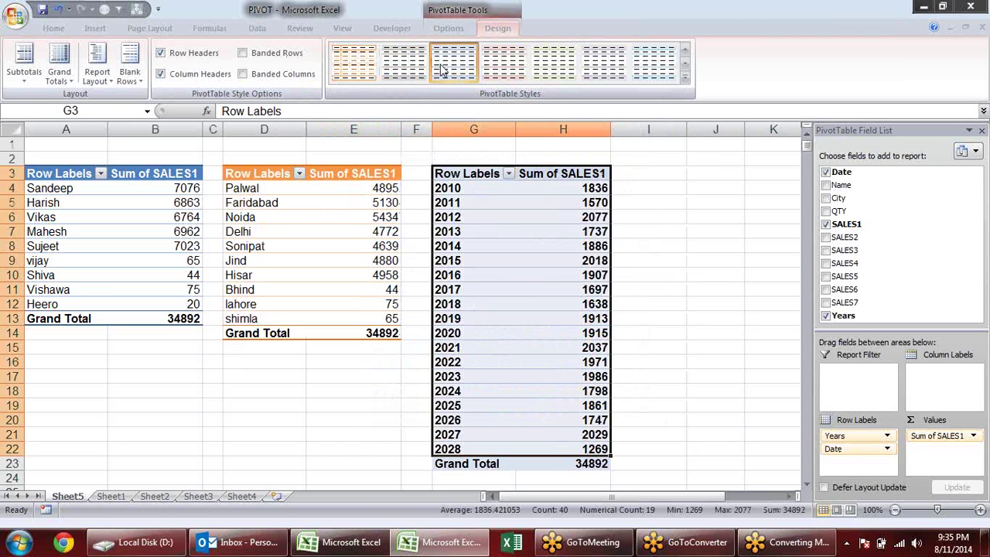
{"action": "left_click", "coordinate": [279, 56]}
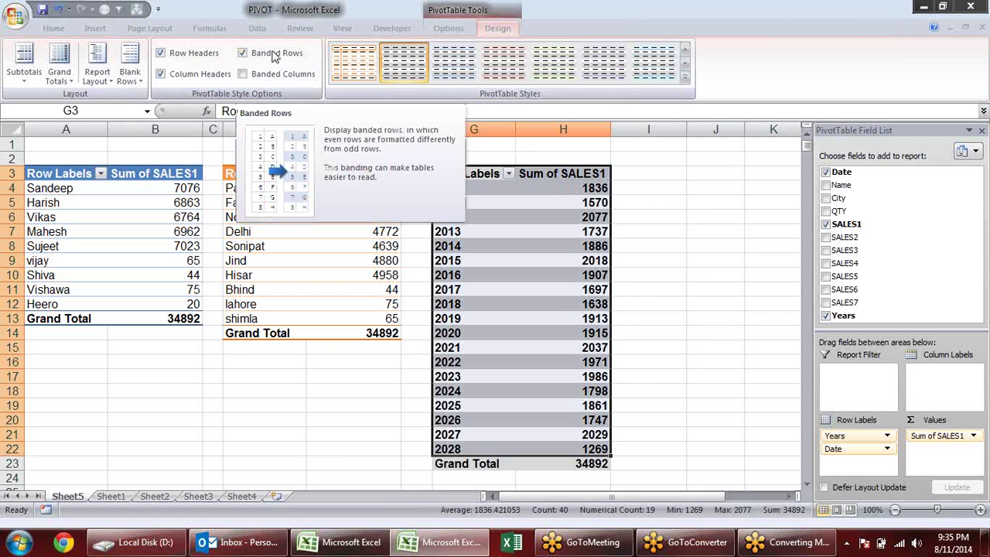
{"action": "left_click", "coordinate": [704, 261]}
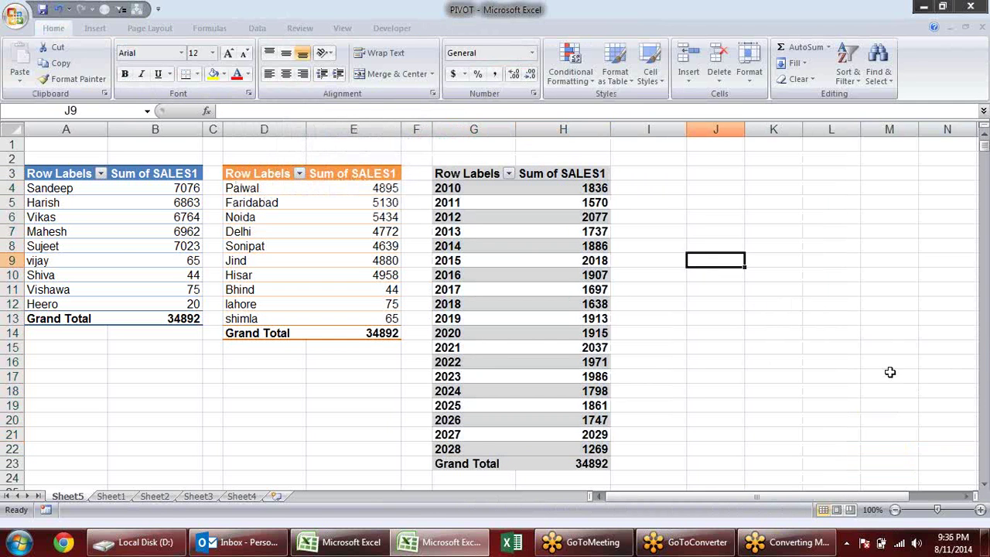
{"action": "left_click", "coordinate": [646, 287]}
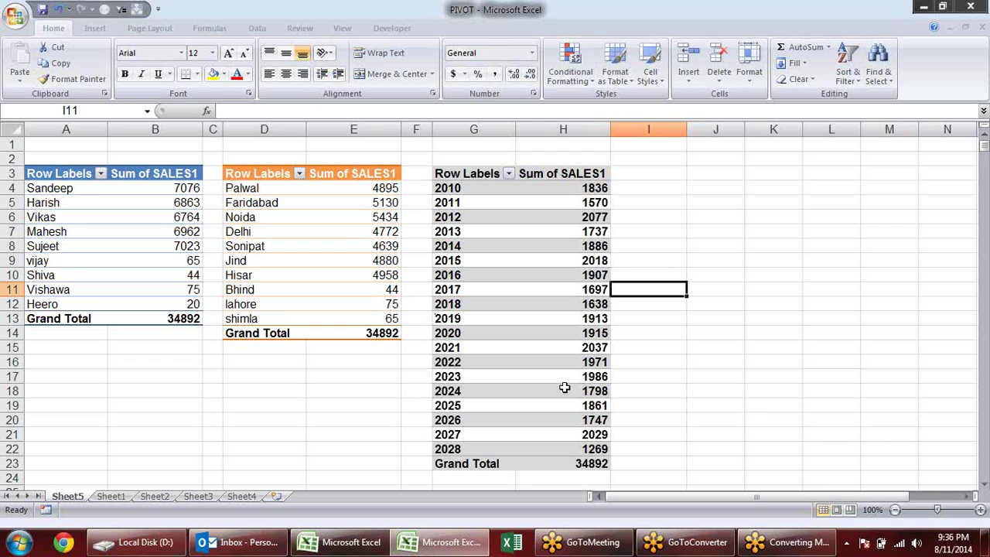
On Sheet1, change the 7-Nov-10 SALES7 value in K33 from 55 to 500
{"action": "scroll", "coordinate": [555, 377], "scroll_direction": "down", "scroll_amount": 3}
{"action": "scroll", "coordinate": [555, 377], "scroll_direction": "up", "scroll_amount": 3}
{"action": "left_click", "coordinate": [519, 309]}
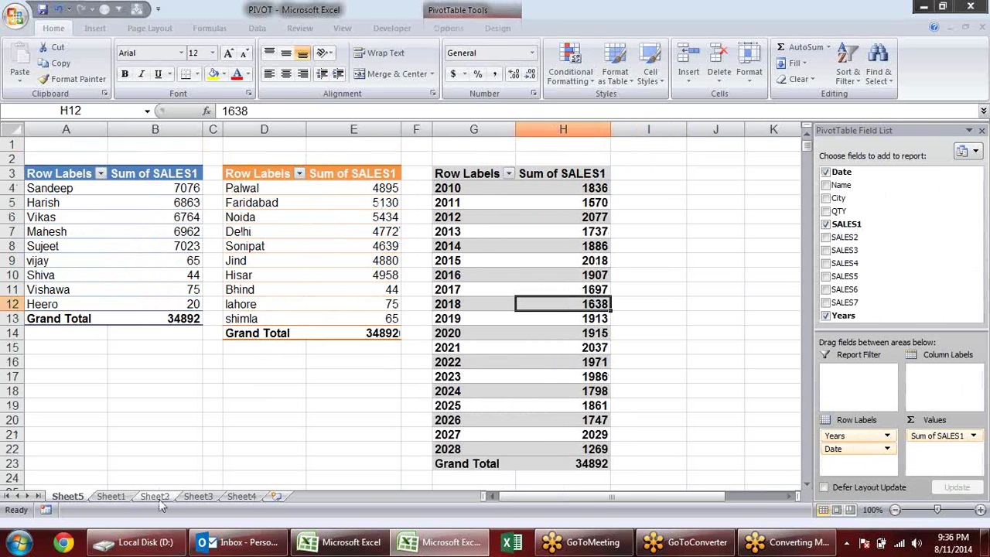
{"action": "left_click", "coordinate": [111, 496]}
{"action": "scroll", "coordinate": [587, 409], "scroll_direction": "down", "scroll_amount": 7}
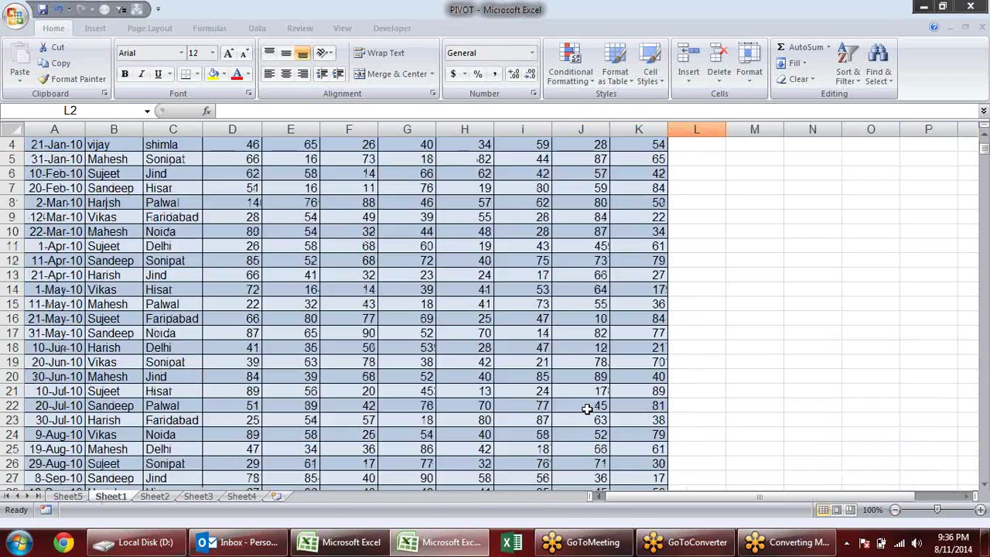
{"action": "scroll", "coordinate": [587, 406], "scroll_direction": "down", "scroll_amount": 6}
{"action": "scroll", "coordinate": [588, 407], "scroll_direction": "up", "scroll_amount": 5}
{"action": "left_click", "coordinate": [640, 260]}
{"action": "type", "text": "500"}
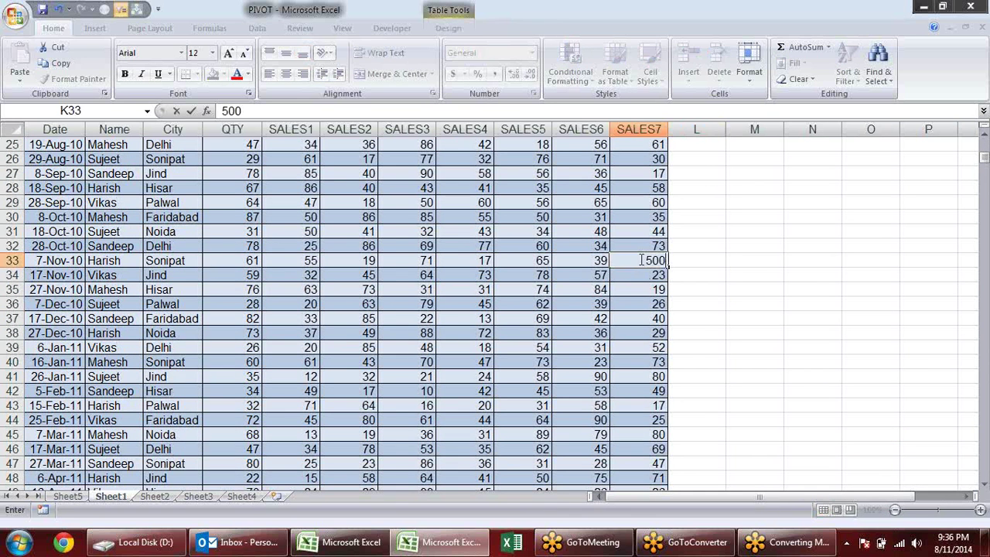
{"action": "key", "text": "Return"}
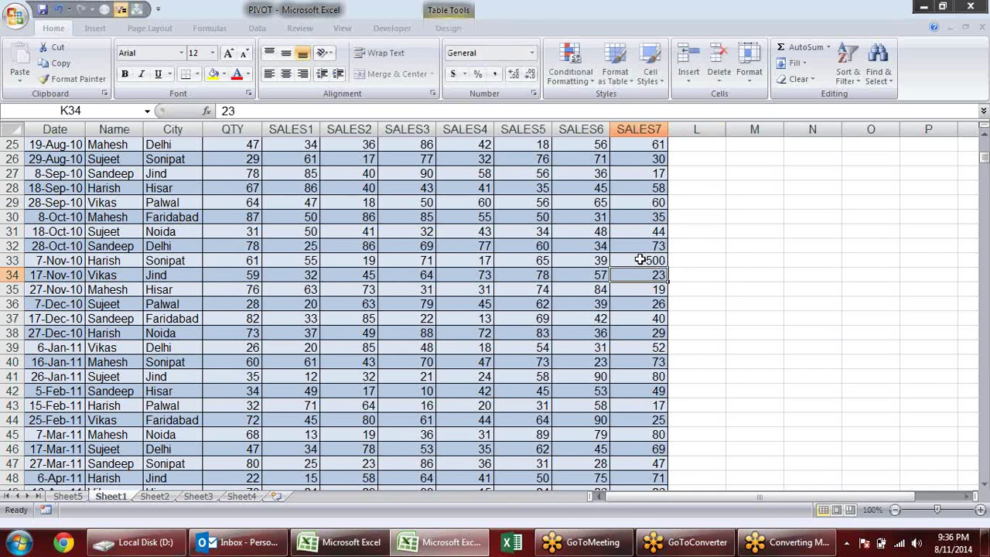
{"action": "left_click", "coordinate": [646, 260]}
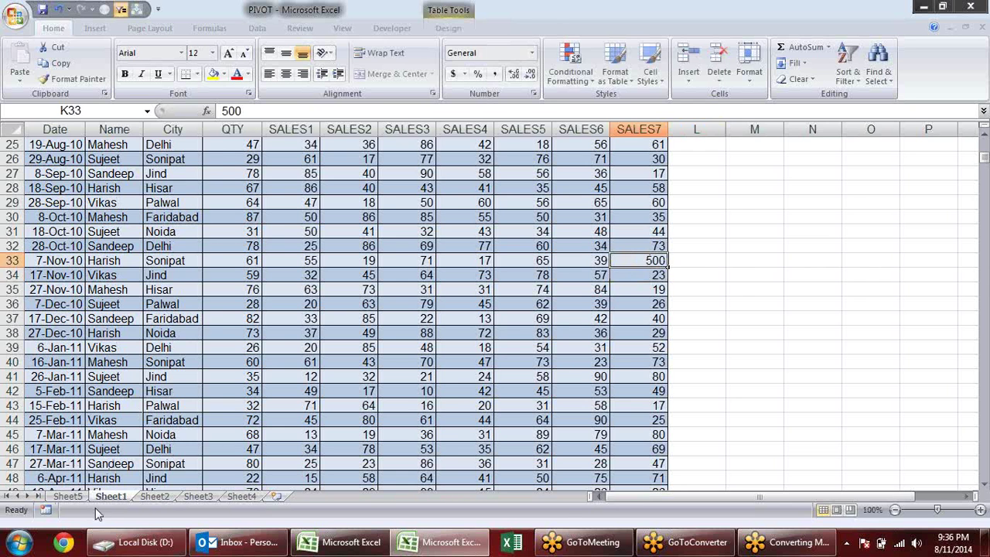
{"action": "left_click", "coordinate": [68, 495]}
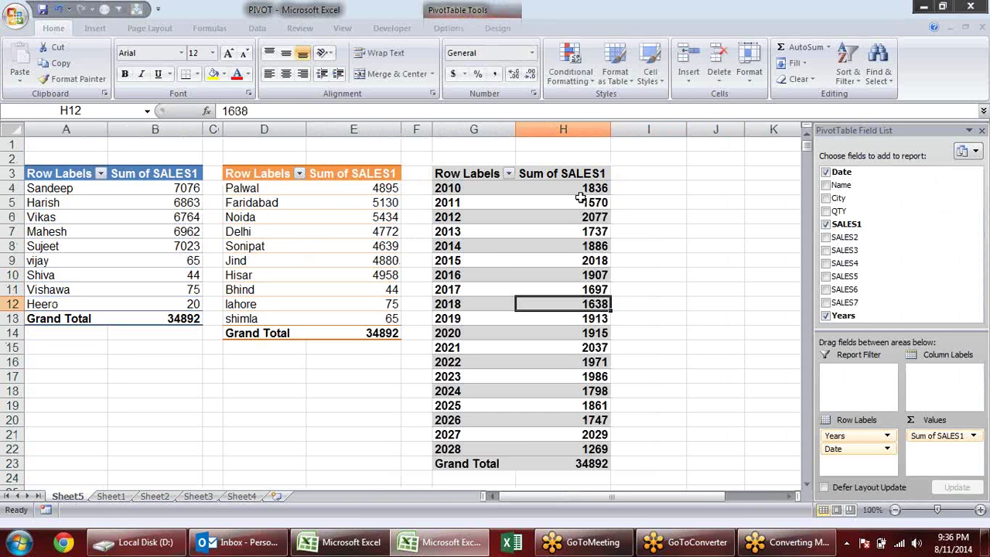
Compare the Years and City pivot totals against the Sheet1 source data
{"action": "left_click", "coordinate": [608, 186]}
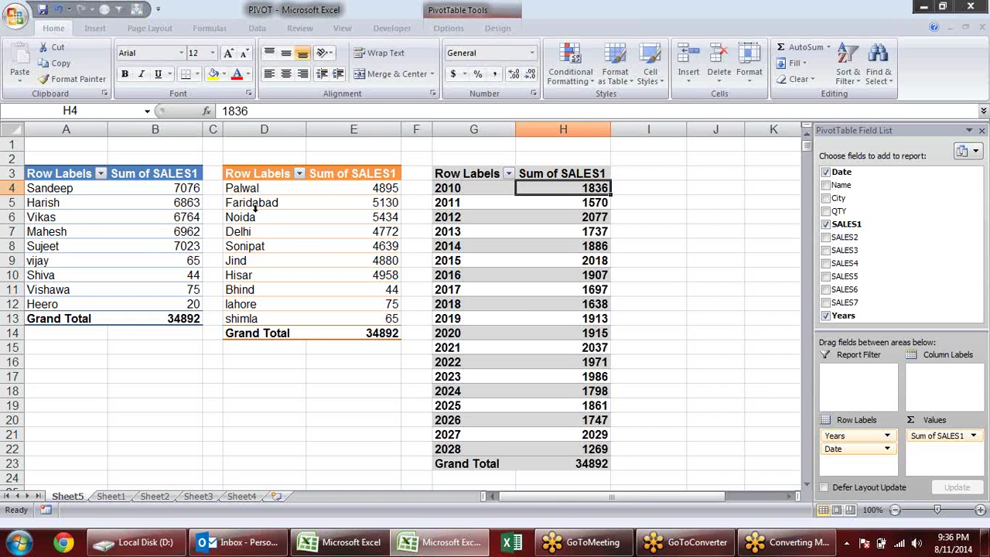
{"action": "left_click", "coordinate": [385, 231]}
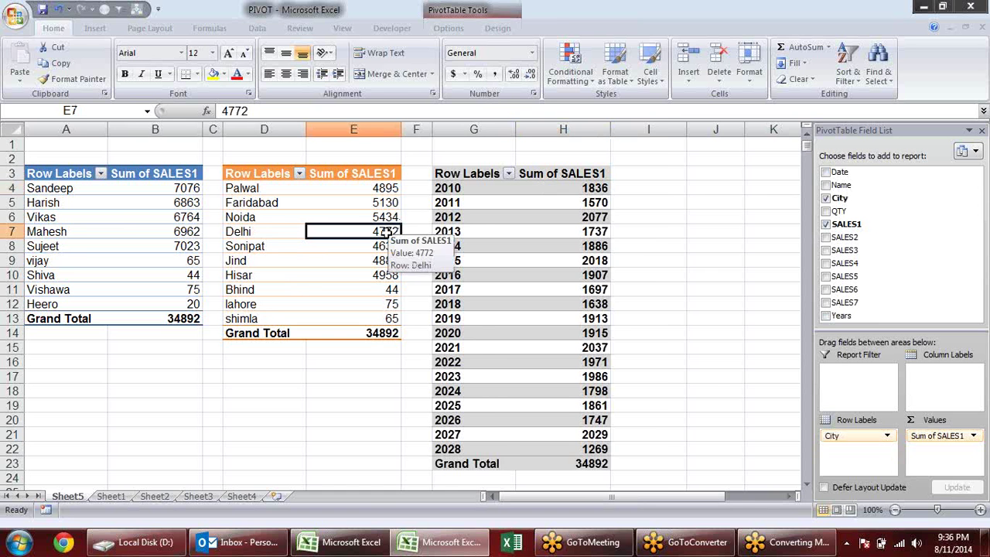
{"action": "left_click", "coordinate": [113, 497]}
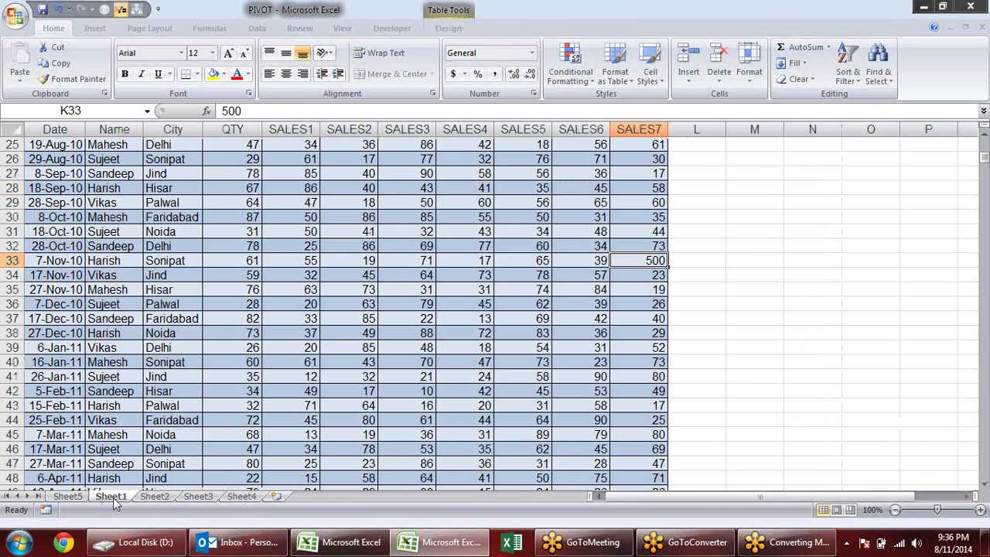
{"action": "left_click", "coordinate": [77, 496]}
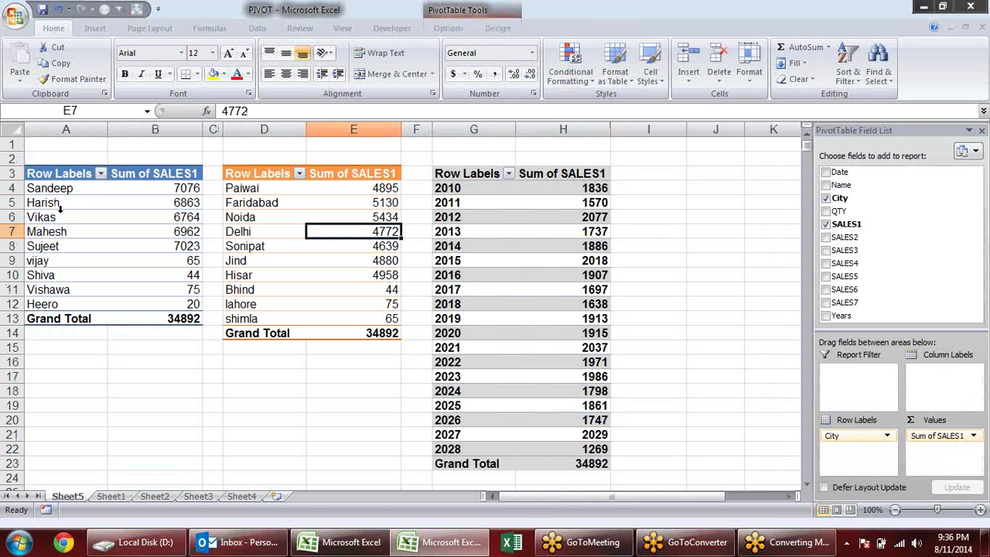
Refresh the pivot tables from source and check the 2010 and 2011 totals
{"action": "left_click", "coordinate": [70, 202]}
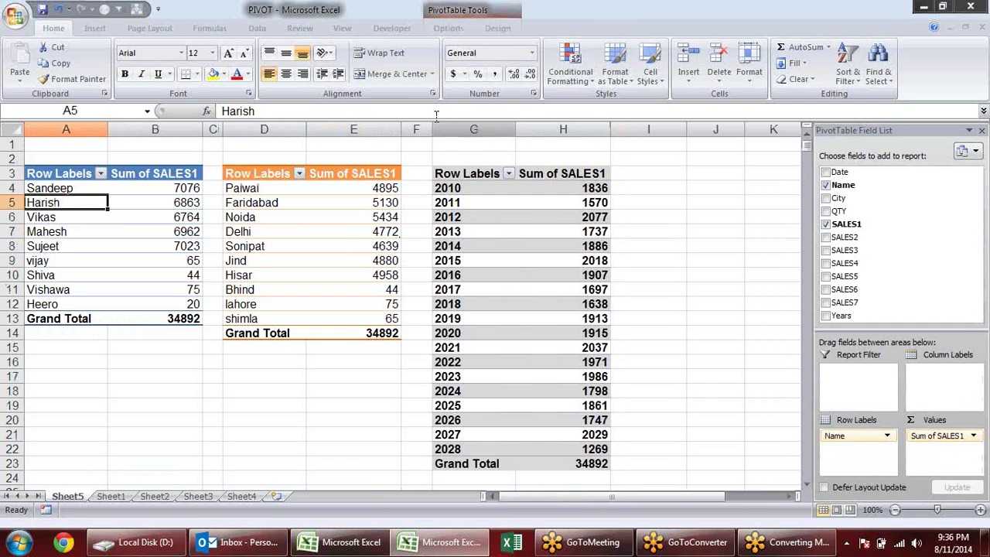
{"action": "left_click", "coordinate": [448, 28]}
{"action": "left_click", "coordinate": [408, 56]}
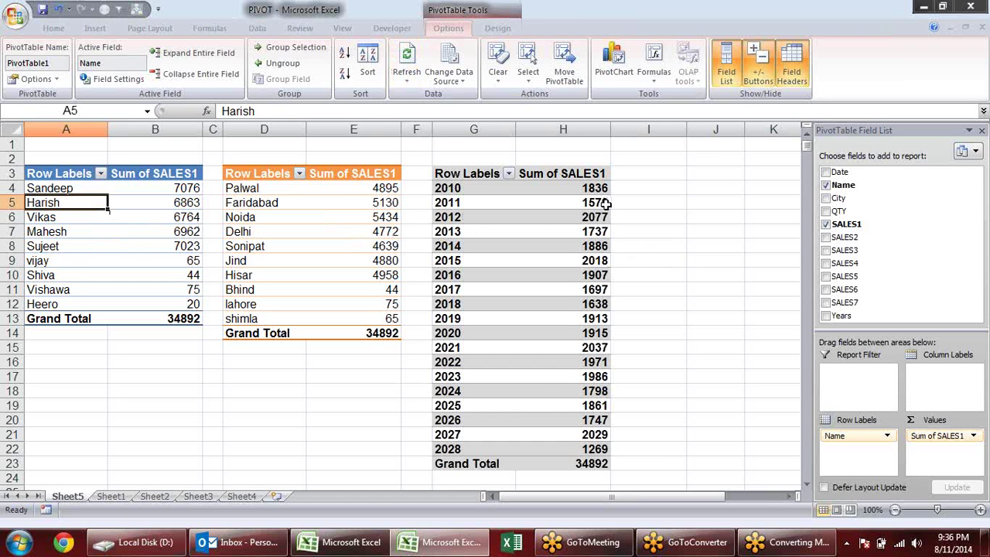
{"action": "left_click", "coordinate": [523, 207]}
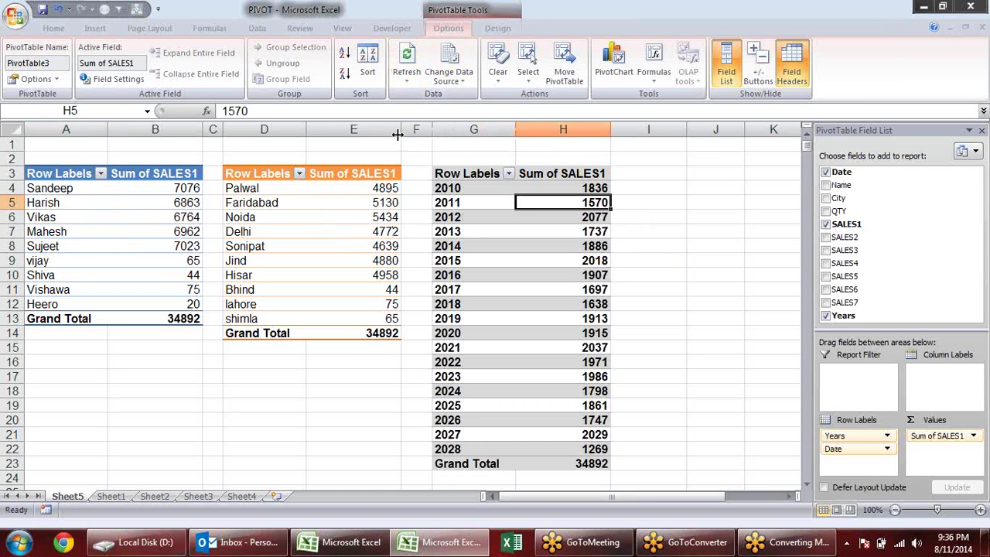
{"action": "left_click", "coordinate": [574, 192]}
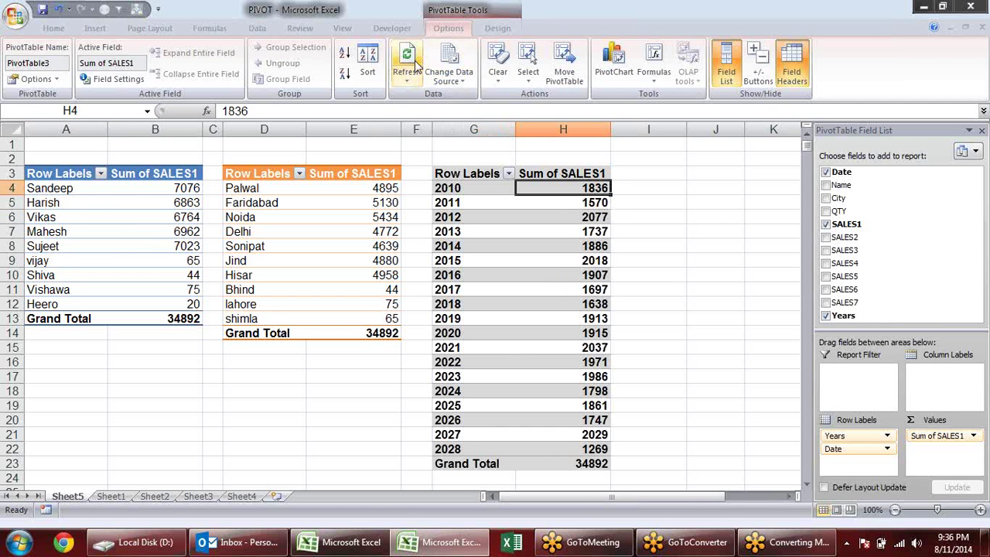
{"action": "left_click", "coordinate": [122, 498]}
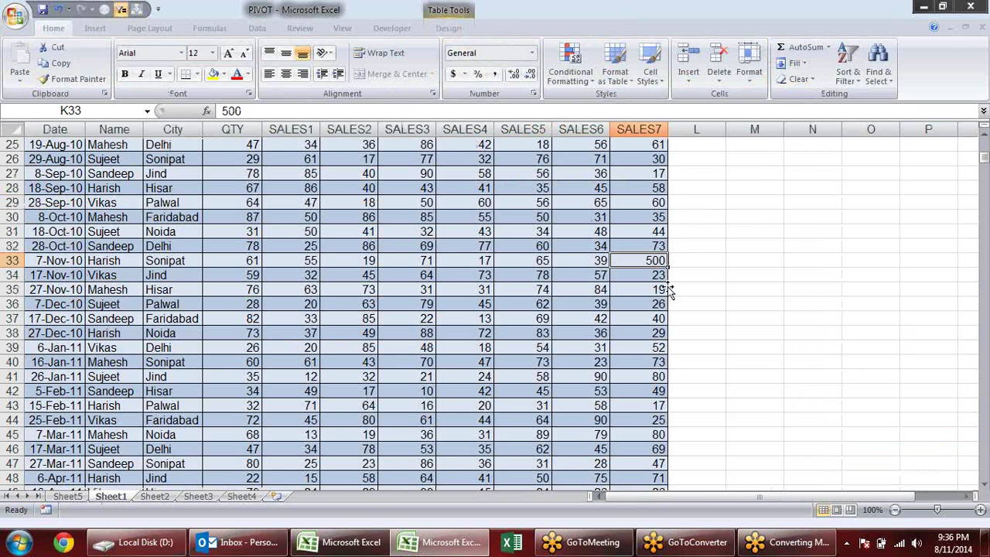
Copy the 500 from K33 into Harish's SALES1 cell E33 on Sheet1
{"action": "key", "text": "ctrl+c"}
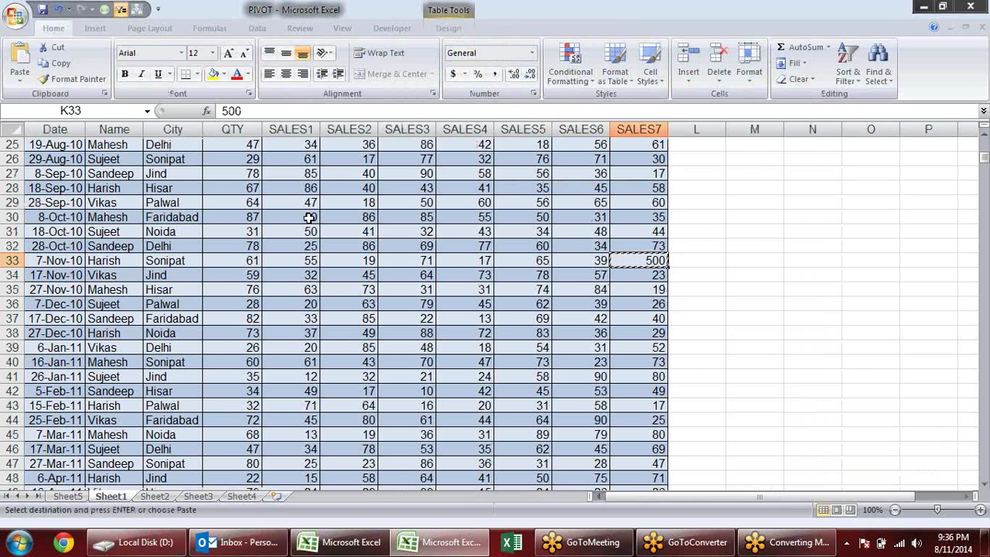
{"action": "left_click", "coordinate": [289, 264]}
{"action": "key", "text": "Return"}
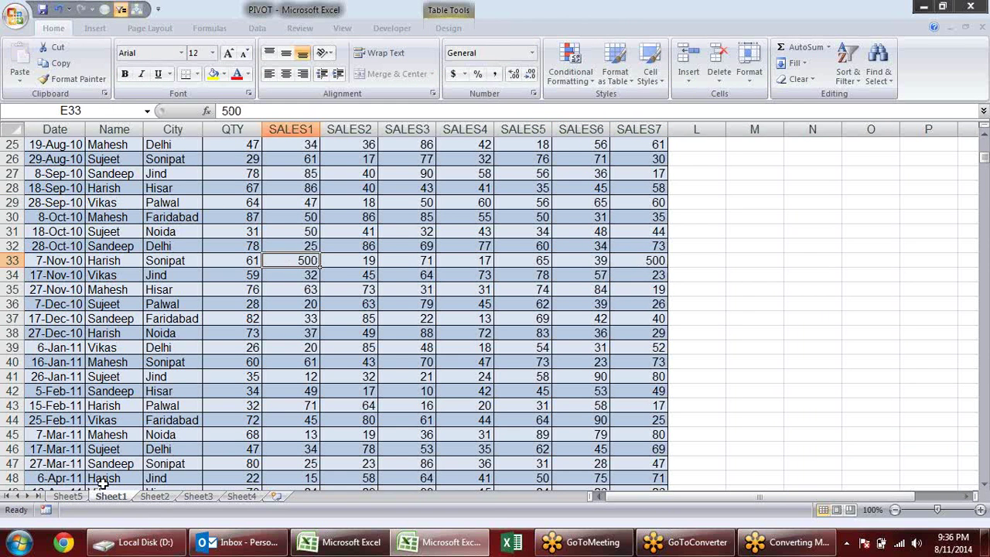
Refresh the Sheet5 pivot tables so each Grand Total becomes 35337
{"action": "left_click", "coordinate": [68, 497]}
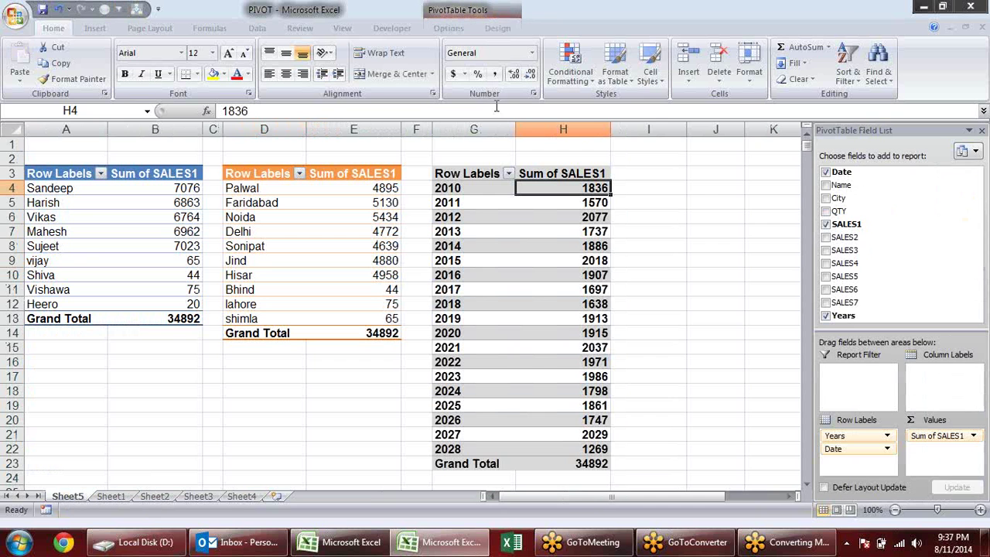
{"action": "left_click", "coordinate": [447, 27]}
{"action": "left_click", "coordinate": [406, 62]}
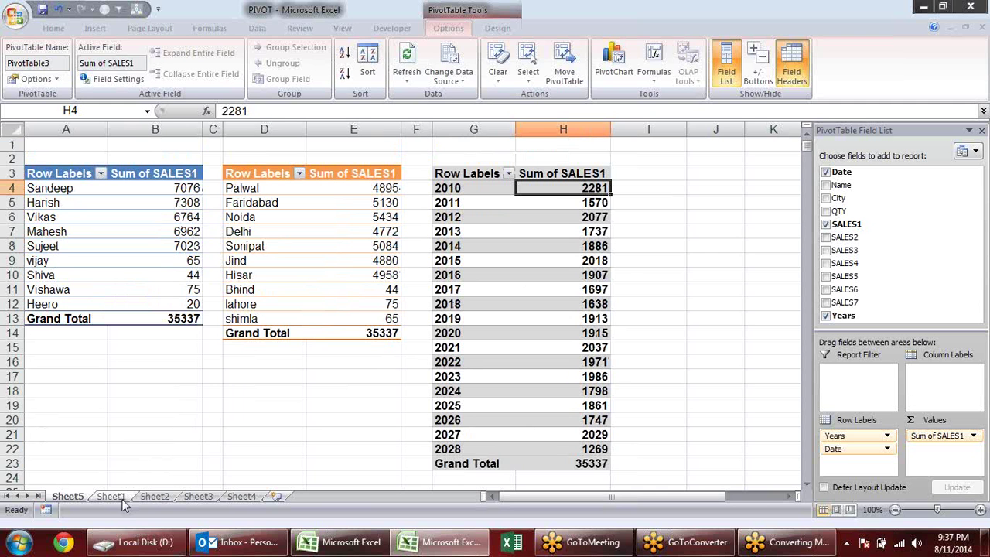
Check the pivot totals, then launch a PivotChart from the City pivot's Noida cell
{"action": "left_click", "coordinate": [289, 344]}
{"action": "left_click", "coordinate": [313, 286]}
{"action": "left_click", "coordinate": [454, 275]}
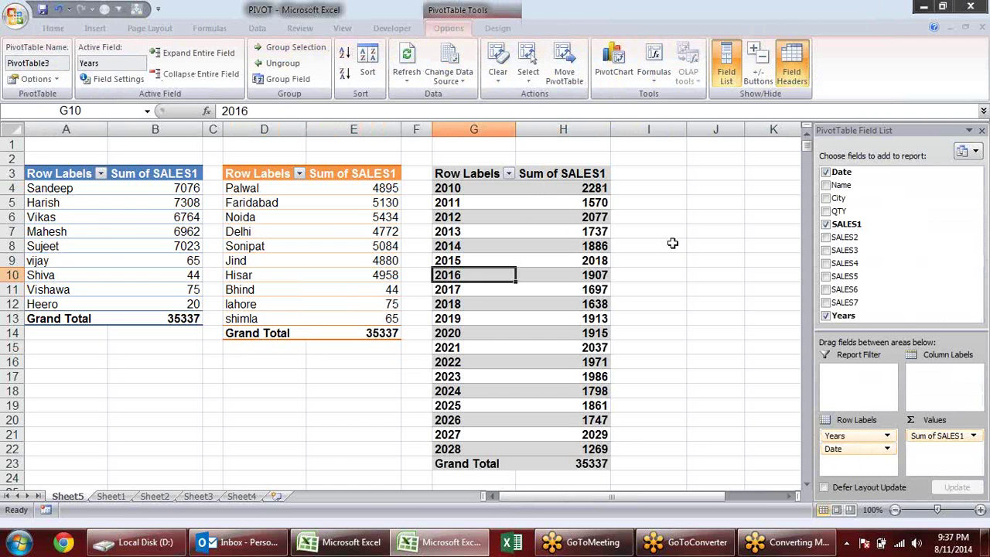
{"action": "left_click", "coordinate": [93, 232]}
{"action": "left_click", "coordinate": [198, 216]}
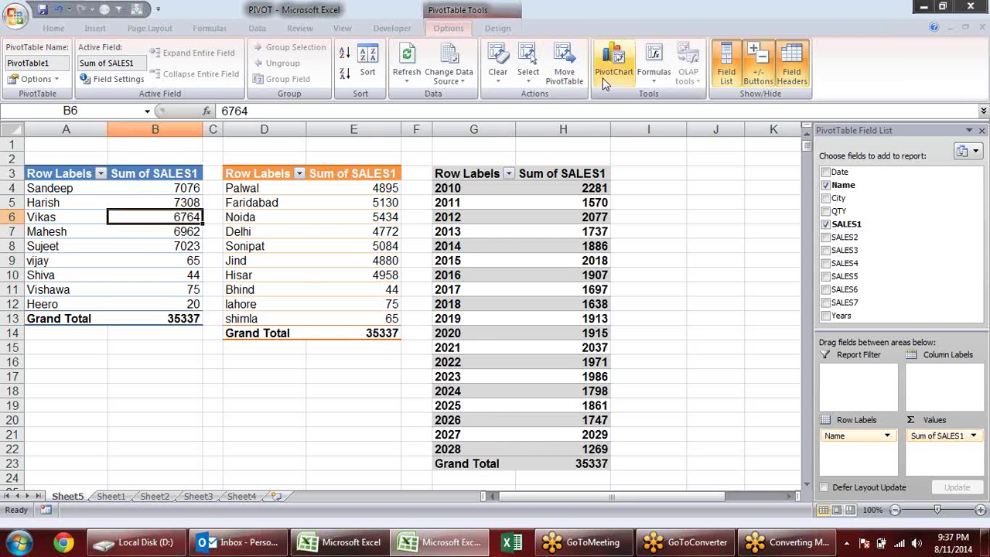
{"action": "left_click", "coordinate": [335, 222]}
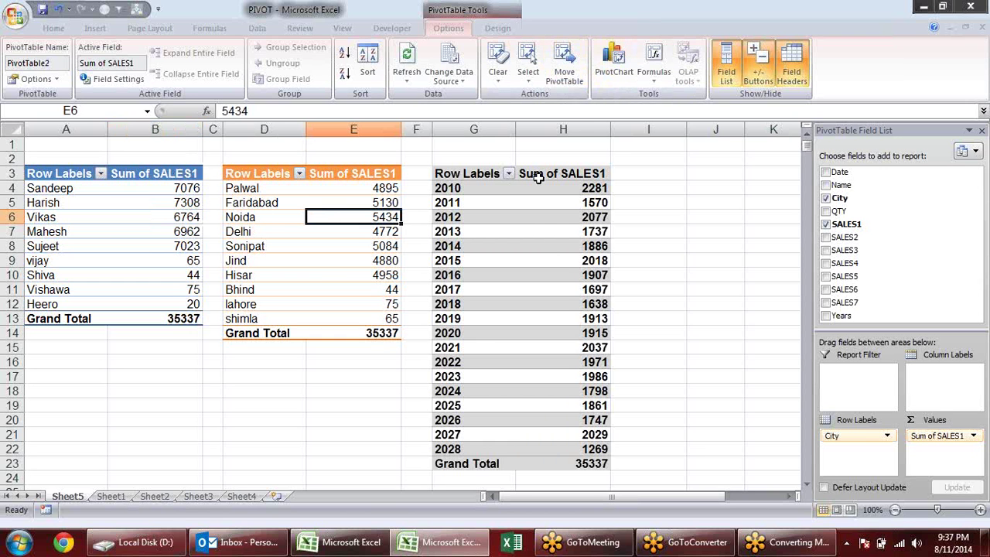
{"action": "left_click", "coordinate": [303, 216]}
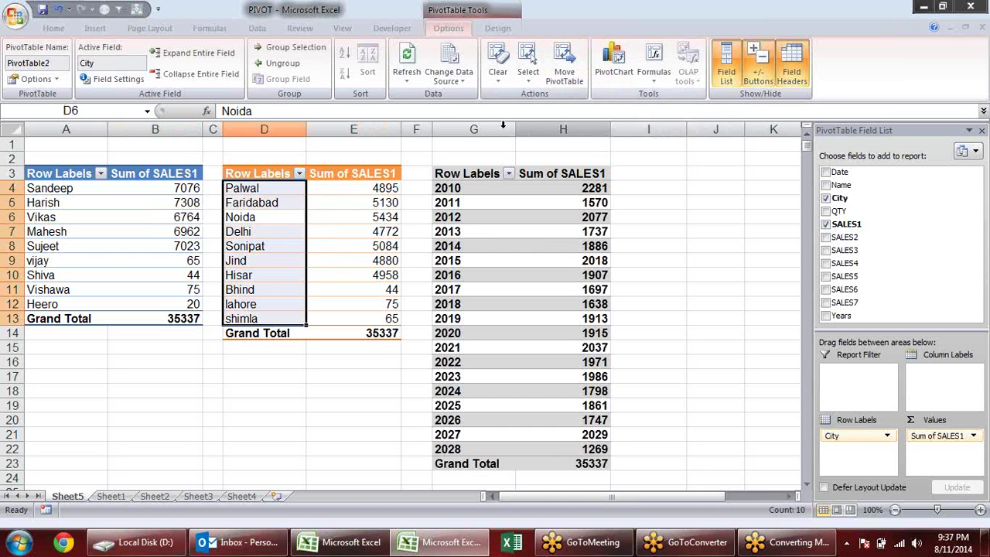
{"action": "left_click", "coordinate": [319, 222]}
{"action": "left_click", "coordinate": [614, 62]}
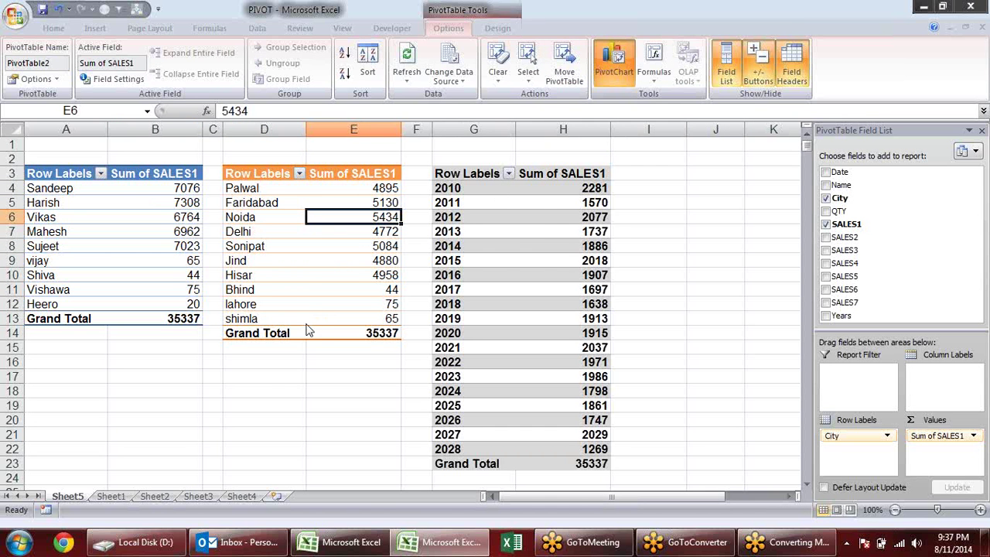
Insert a clustered column PivotChart and test the City filter on Palwal before restoring all cities
{"action": "left_click", "coordinate": [597, 388]}
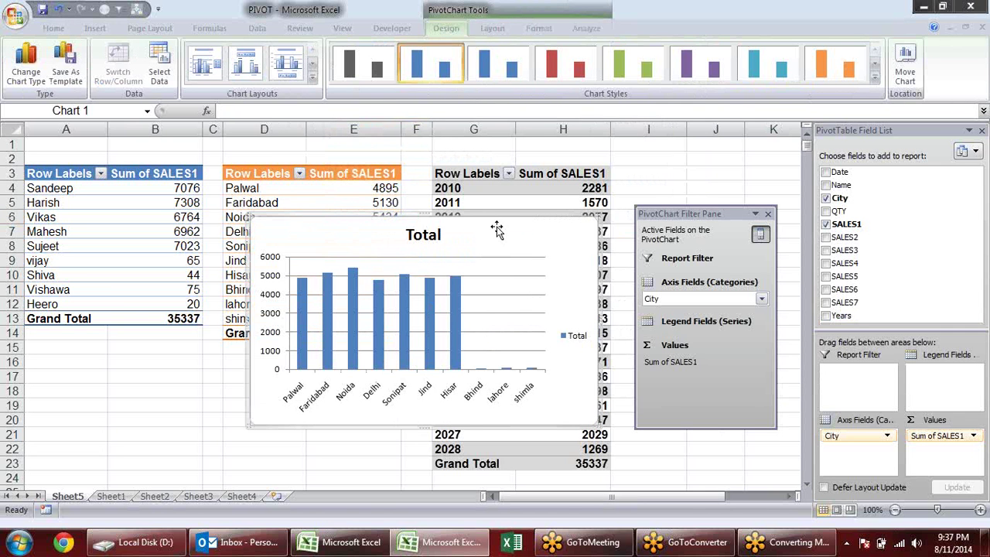
{"action": "left_click_drag", "start_coordinate": [460, 225], "coordinate": [326, 279]}
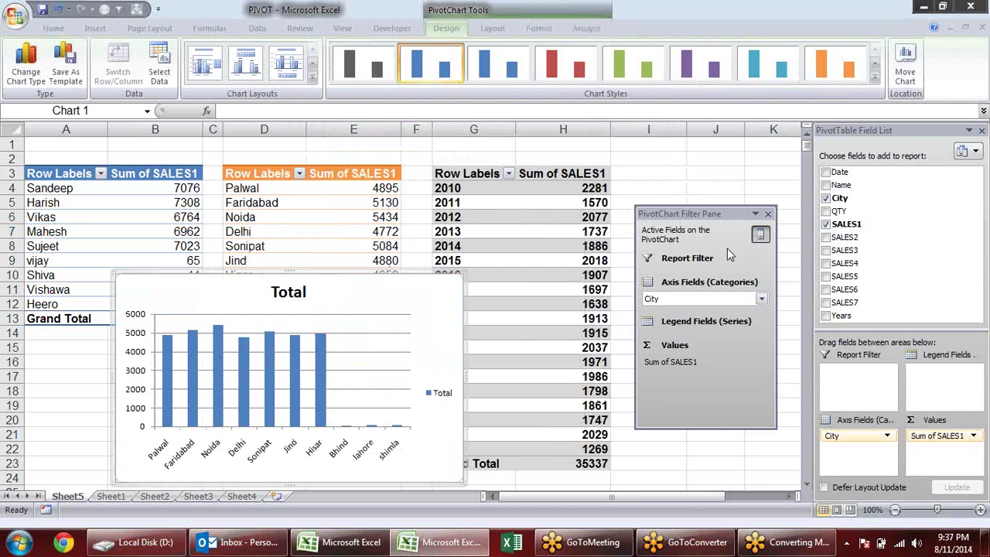
{"action": "left_click", "coordinate": [299, 173]}
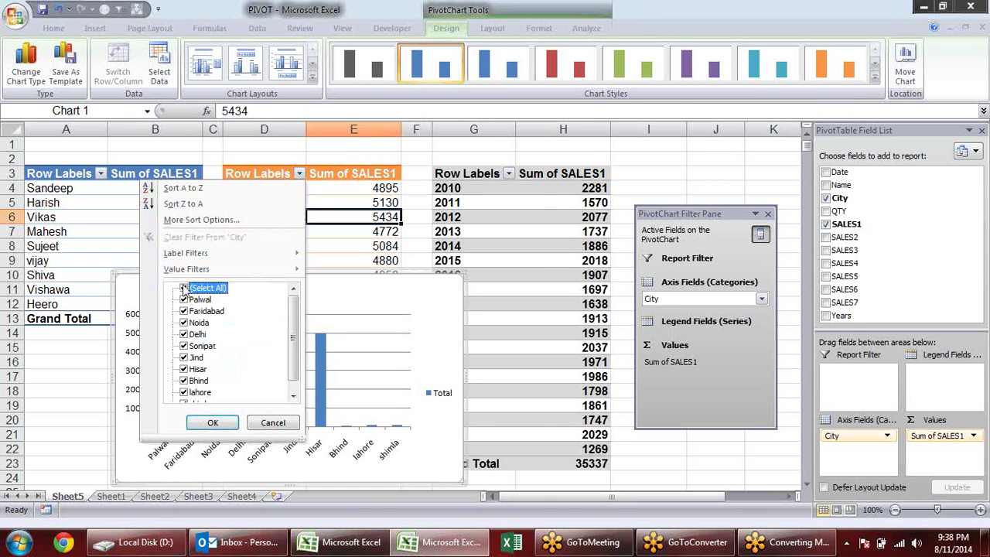
{"action": "left_click", "coordinate": [205, 288]}
{"action": "left_click", "coordinate": [183, 299]}
{"action": "left_click", "coordinate": [212, 422]}
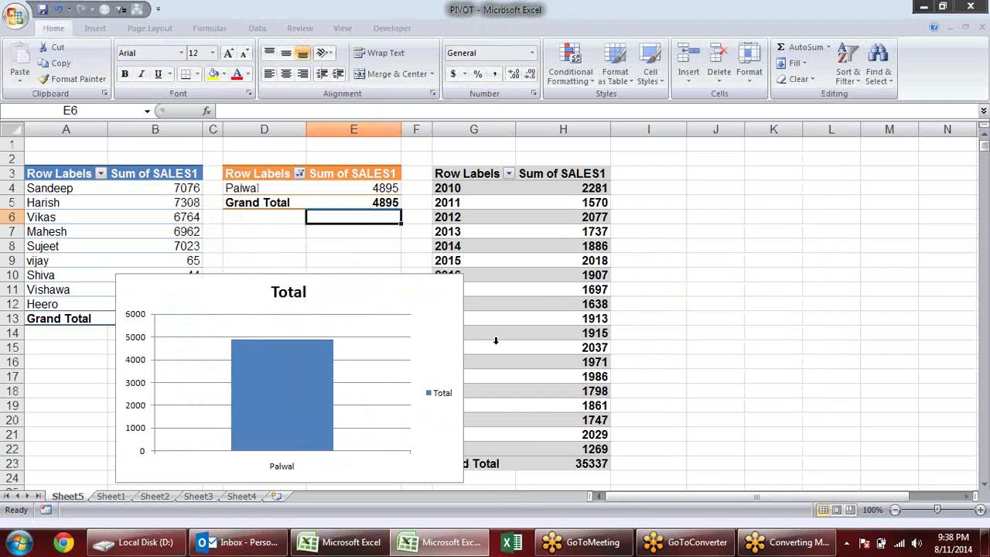
{"action": "left_click", "coordinate": [299, 174]}
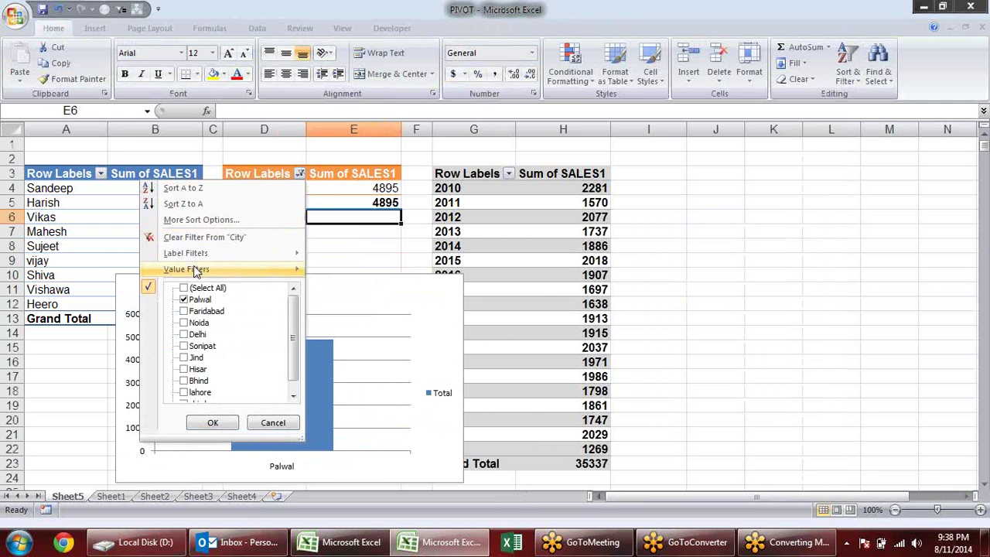
{"action": "left_click", "coordinate": [185, 289]}
{"action": "left_click", "coordinate": [213, 424]}
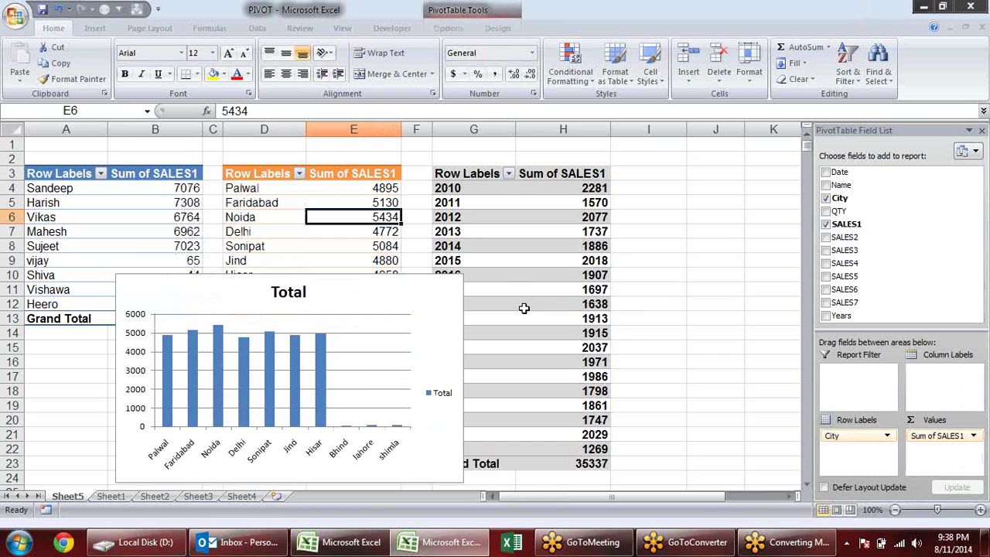
Enlarge the chart so all city labels show and delete its 'Total' title
{"action": "scroll", "coordinate": [672, 286], "scroll_direction": "down", "scroll_amount": 3}
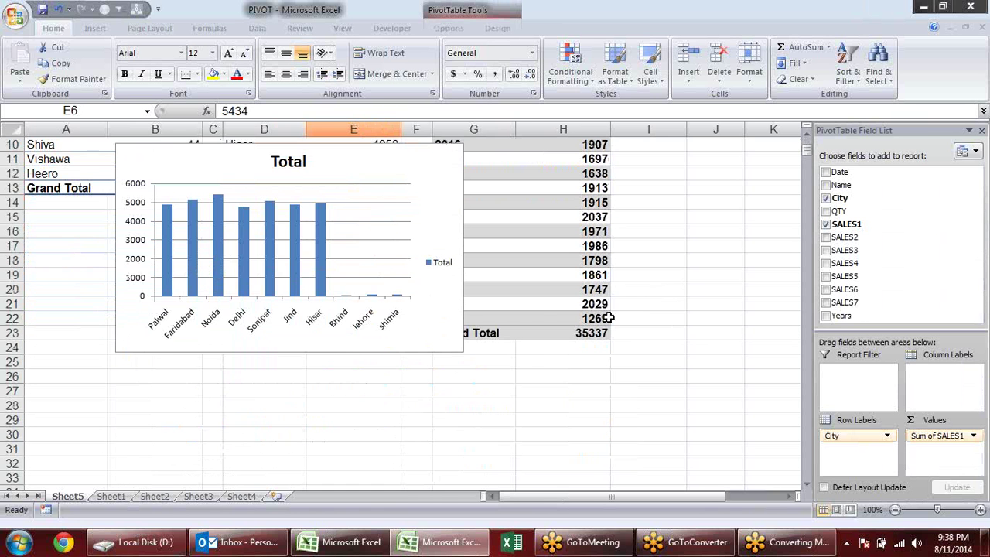
{"action": "scroll", "coordinate": [591, 314], "scroll_direction": "down", "scroll_amount": 1}
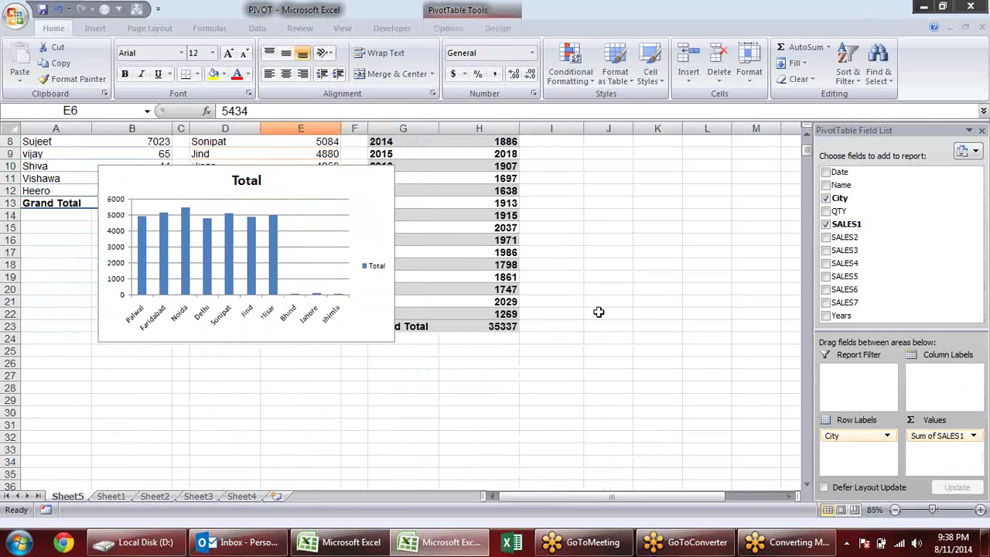
{"action": "scroll", "coordinate": [599, 312], "scroll_direction": "up", "scroll_amount": 1}
{"action": "scroll", "coordinate": [607, 313], "scroll_direction": "up", "scroll_amount": 3}
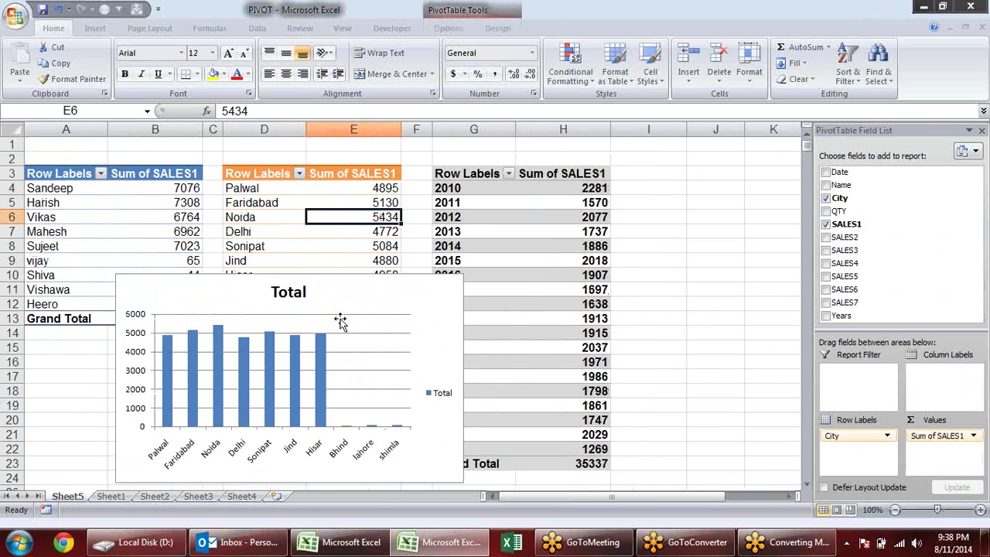
{"action": "left_click_drag", "start_coordinate": [367, 305], "coordinate": [283, 360]}
{"action": "scroll", "coordinate": [371, 309], "scroll_direction": "down", "scroll_amount": 1}
{"action": "scroll", "coordinate": [371, 257], "scroll_direction": "down", "scroll_amount": 1}
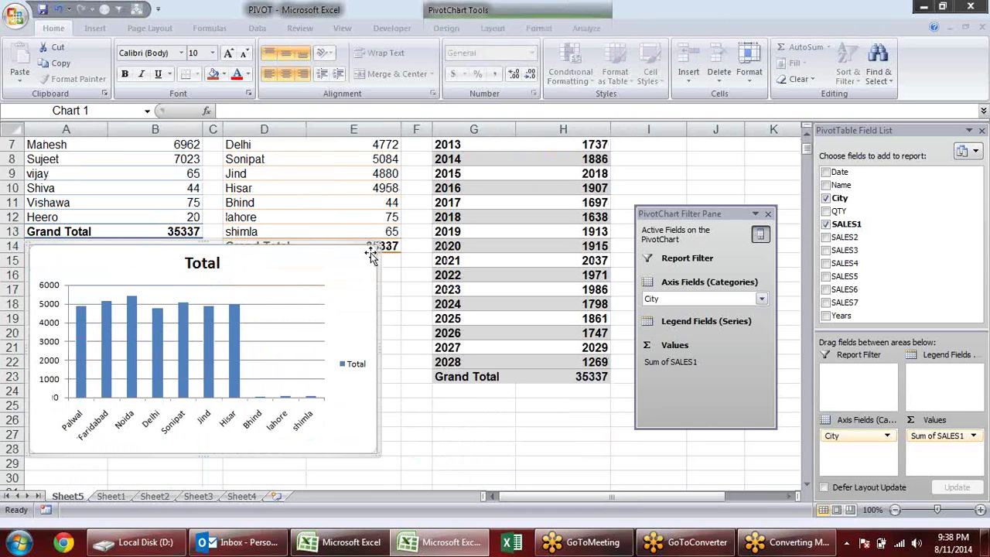
{"action": "left_click_drag", "start_coordinate": [372, 245], "coordinate": [309, 303]}
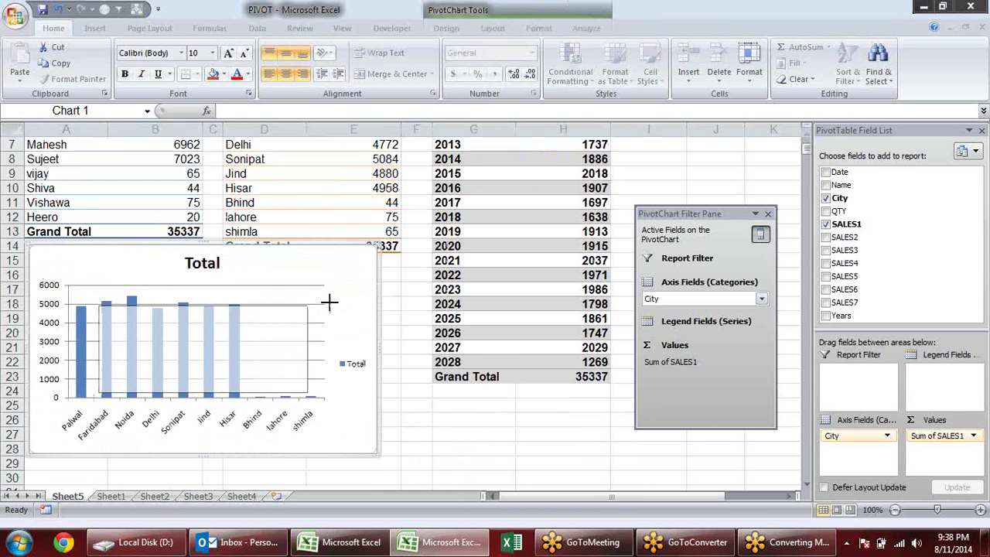
{"action": "scroll", "coordinate": [455, 276], "scroll_direction": "up", "scroll_amount": 2}
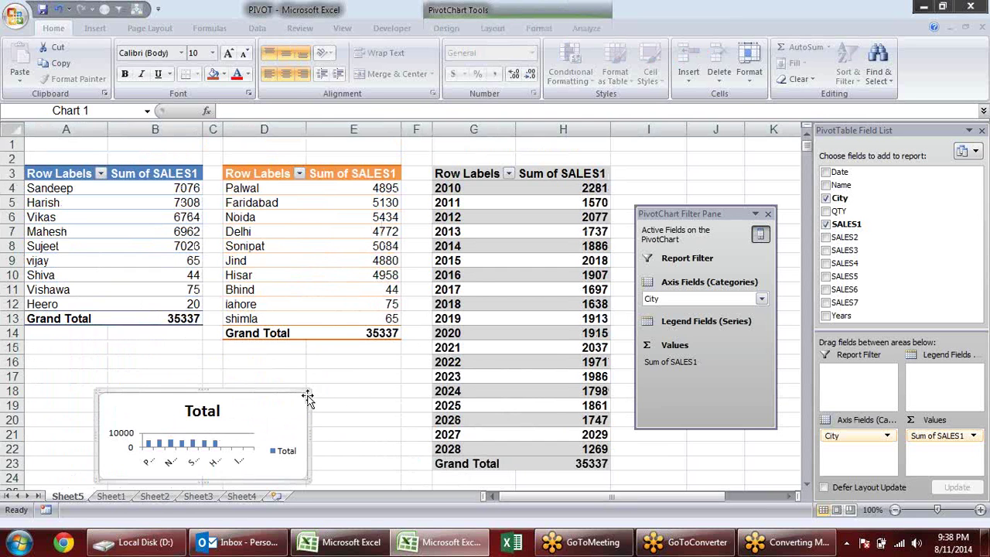
{"action": "left_click_drag", "start_coordinate": [310, 393], "coordinate": [349, 361]}
{"action": "left_click", "coordinate": [221, 381]}
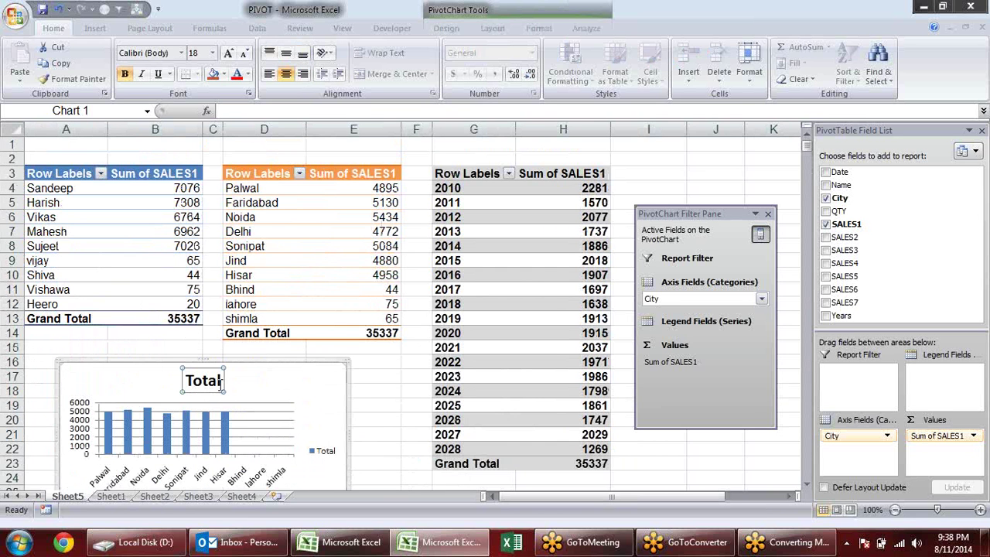
{"action": "key", "text": "Delete"}
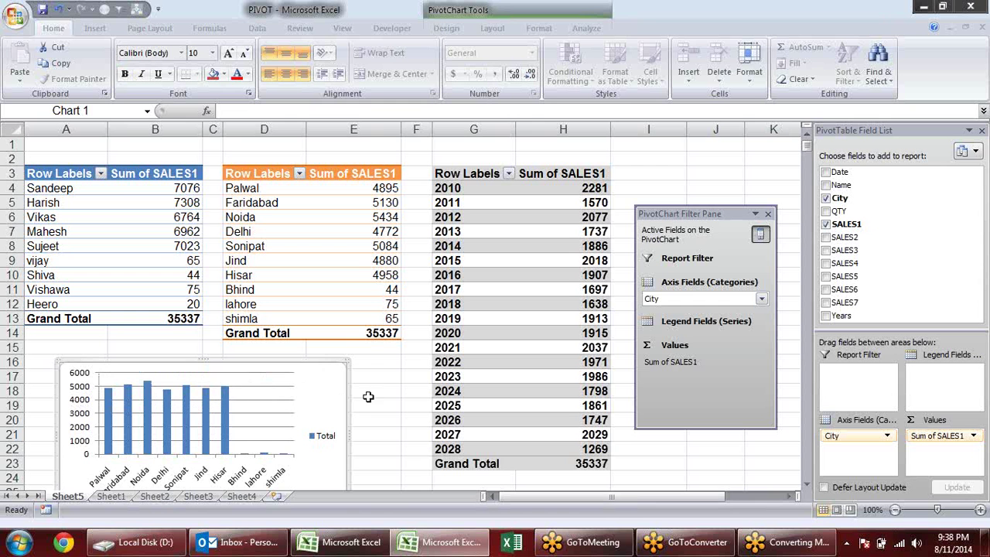
Move the City chart up beside the Years pivot table
{"action": "left_click_drag", "start_coordinate": [347, 372], "coordinate": [400, 365]}
{"action": "scroll", "coordinate": [433, 362], "scroll_direction": "down", "scroll_amount": 1}
{"action": "scroll", "coordinate": [429, 351], "scroll_direction": "down", "scroll_amount": 1}
{"action": "scroll", "coordinate": [418, 310], "scroll_direction": "up", "scroll_amount": 1}
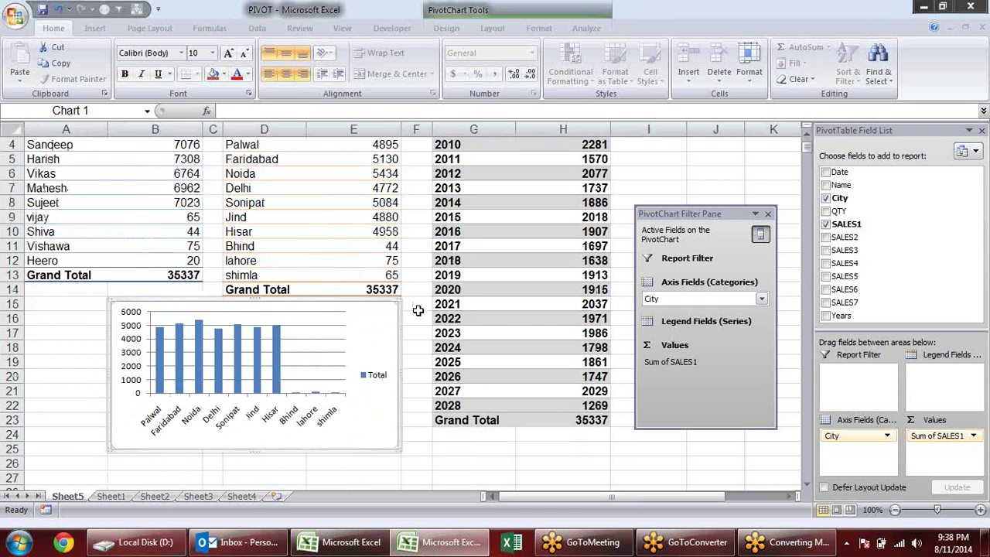
{"action": "scroll", "coordinate": [418, 310], "scroll_direction": "up", "scroll_amount": 1}
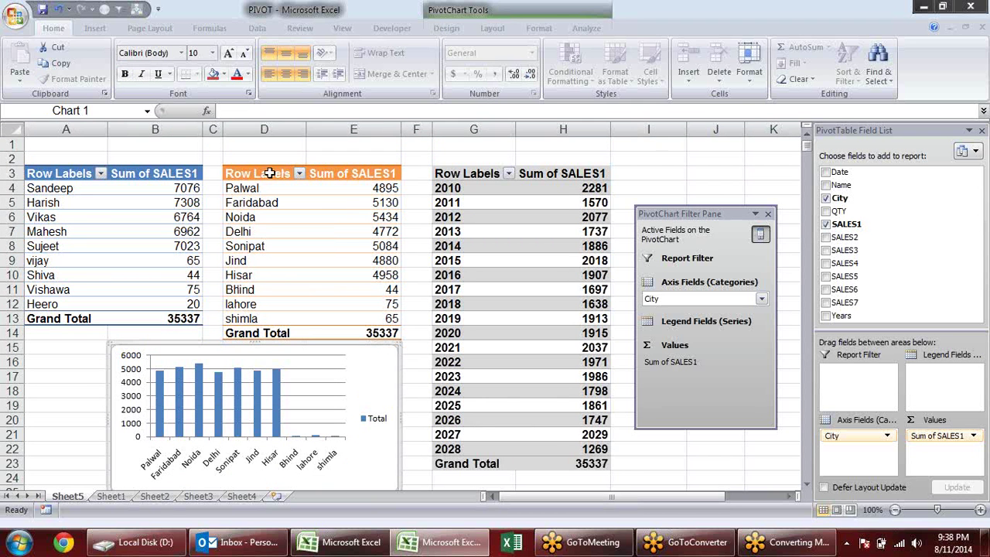
{"action": "left_click", "coordinate": [268, 174]}
{"action": "left_click_drag", "start_coordinate": [303, 341], "coordinate": [794, 169]}
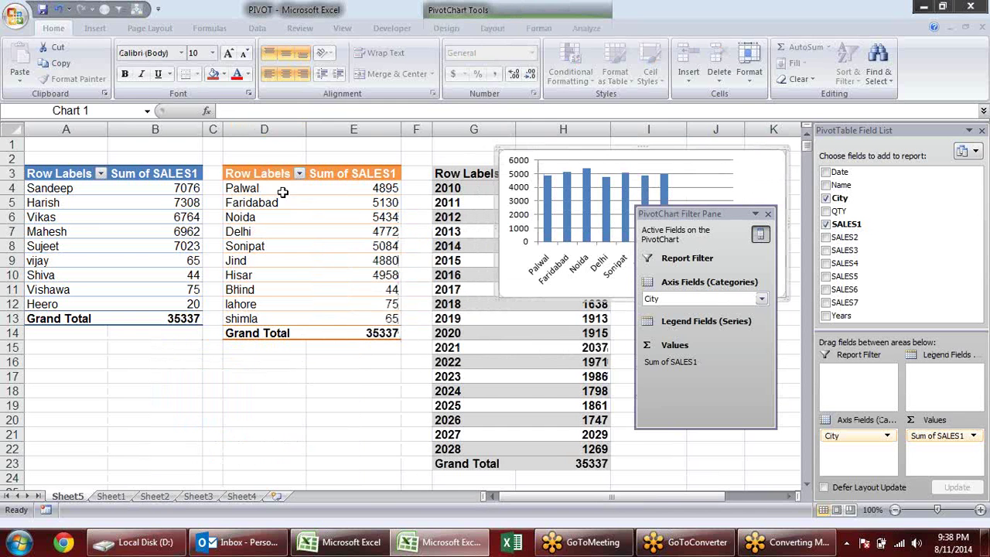
{"action": "left_click_drag", "start_coordinate": [263, 173], "coordinate": [382, 334]}
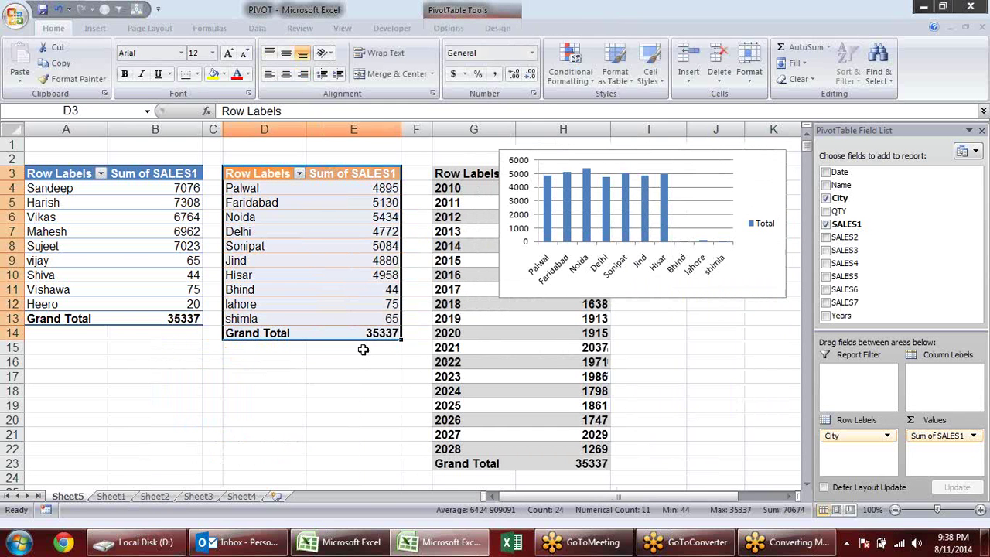
Place the City pivot table at A18 with its chart beside it in rows 18–24
{"action": "key", "text": "ctrl+c"}
{"action": "left_click", "coordinate": [46, 389]}
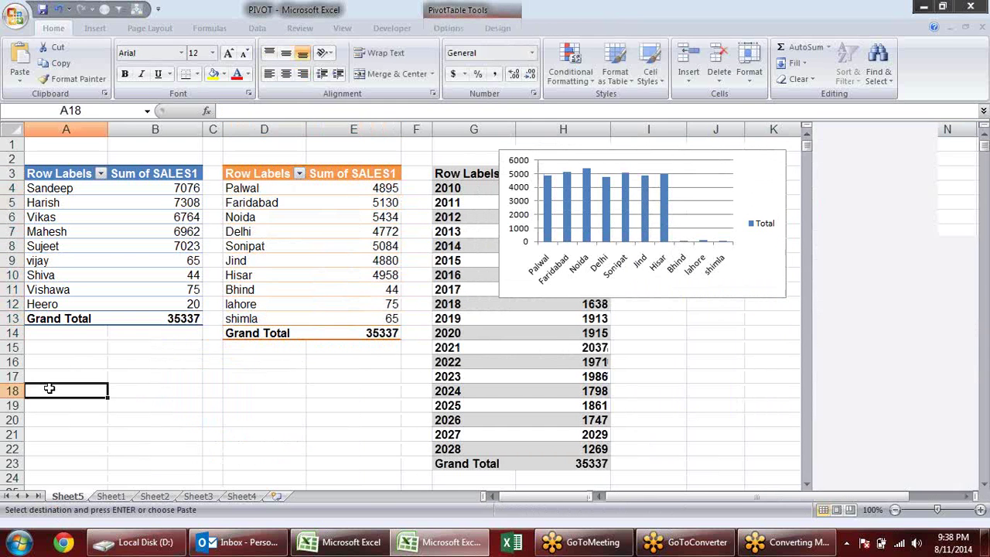
{"action": "key", "text": "Return"}
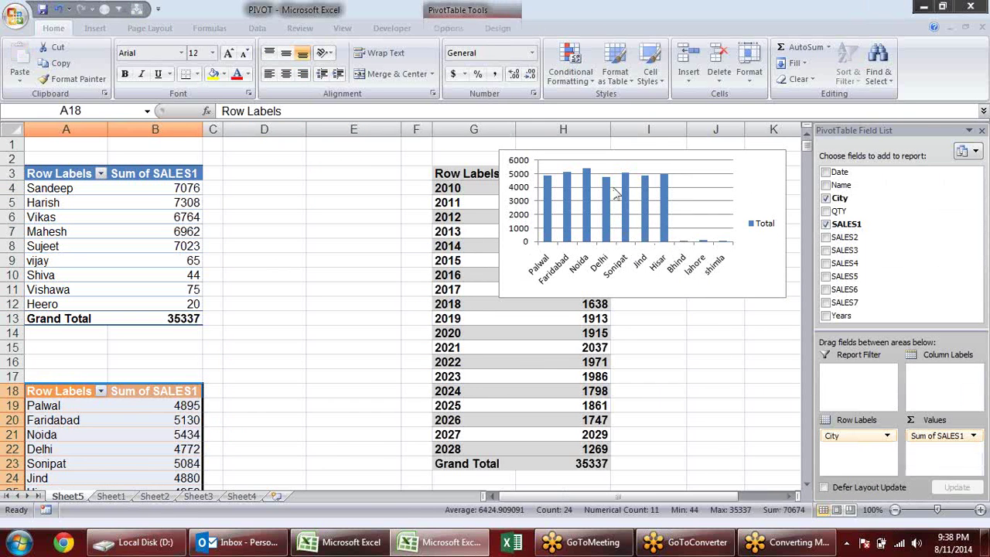
{"action": "left_click_drag", "start_coordinate": [651, 159], "coordinate": [413, 329]}
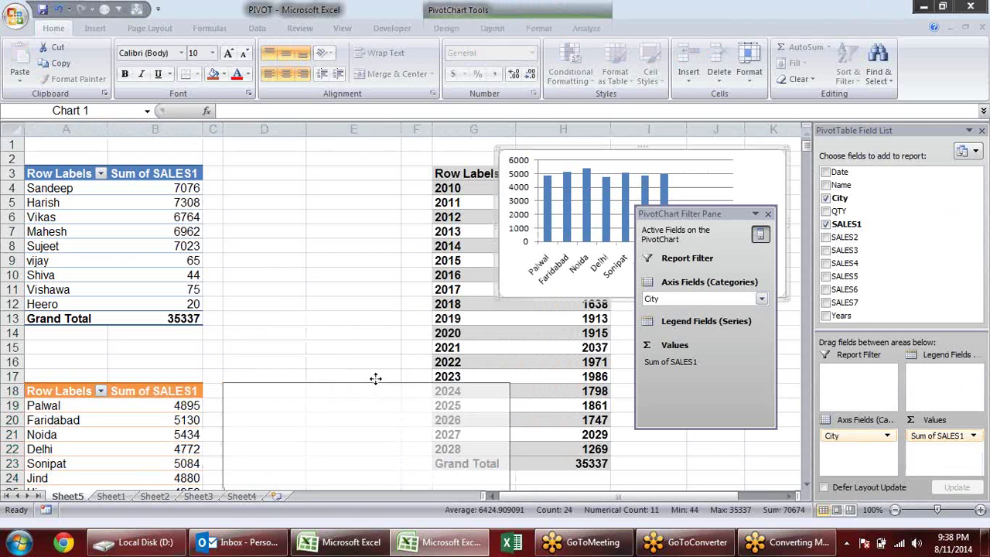
{"action": "left_click_drag", "start_coordinate": [413, 329], "coordinate": [348, 414]}
{"action": "left_click", "coordinate": [368, 246]}
{"action": "scroll", "coordinate": [456, 268], "scroll_direction": "down", "scroll_amount": 3}
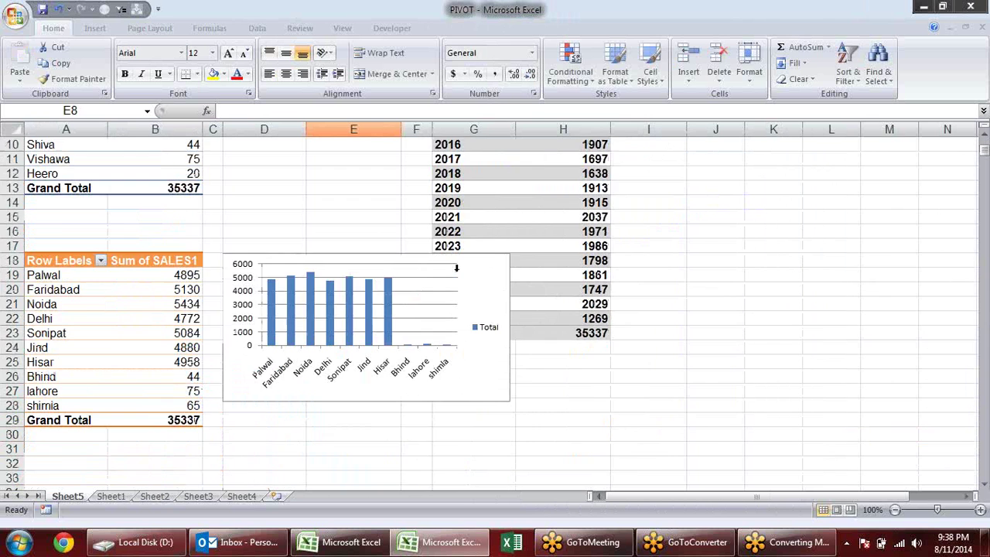
{"action": "scroll", "coordinate": [456, 268], "scroll_direction": "up", "scroll_amount": 3}
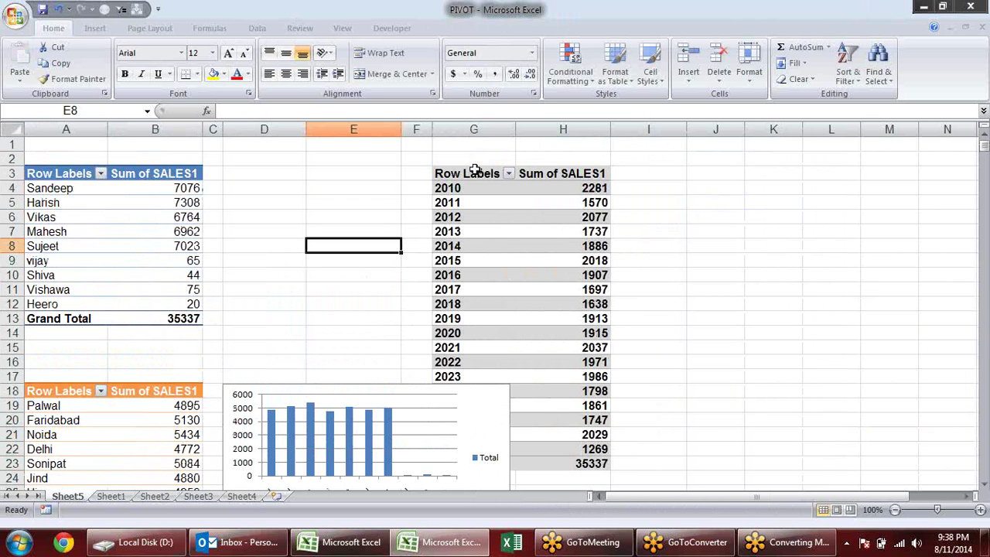
Move the Years pivot table to I3 and widen column J to fit Sum of SALES1
{"action": "left_click_drag", "start_coordinate": [453, 176], "coordinate": [589, 463]}
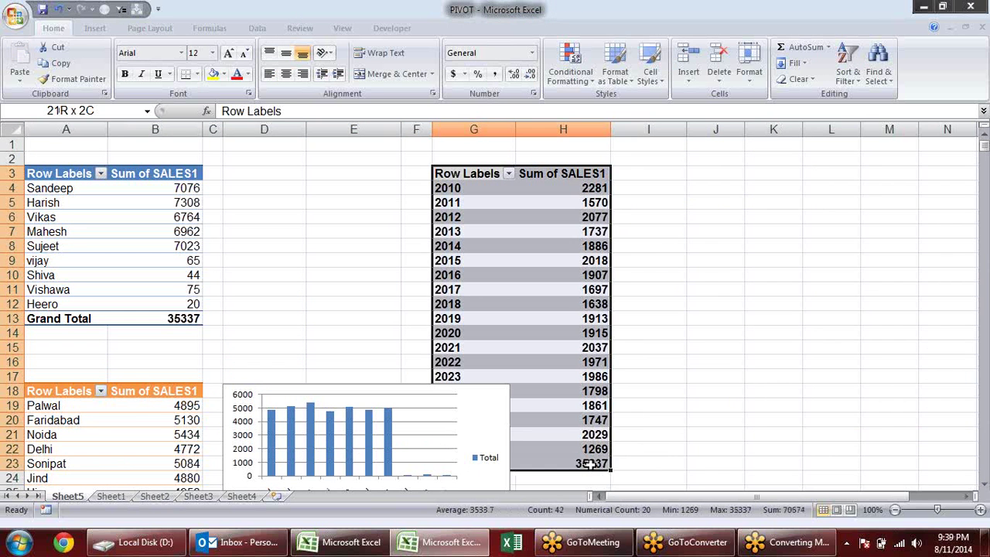
{"action": "key", "text": "ctrl+c"}
{"action": "scroll", "coordinate": [587, 378], "scroll_direction": "down", "scroll_amount": 5}
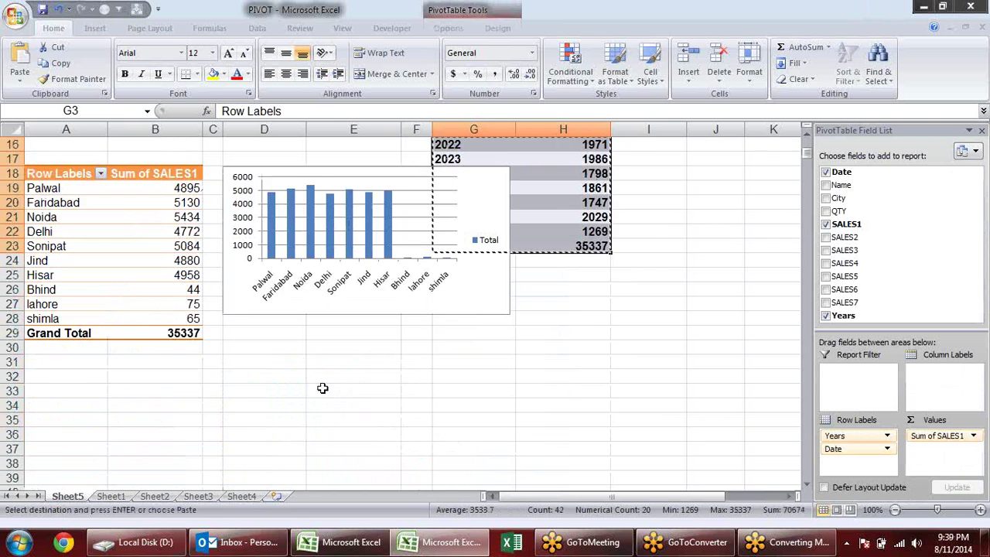
{"action": "scroll", "coordinate": [584, 348], "scroll_direction": "up", "scroll_amount": 5}
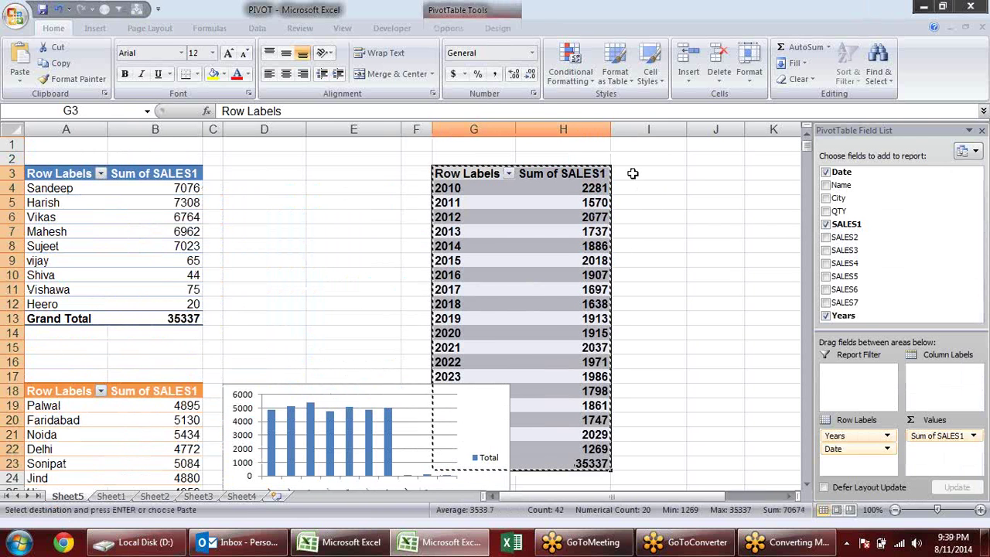
{"action": "left_click", "coordinate": [633, 181]}
{"action": "key", "text": "ctrl+v"}
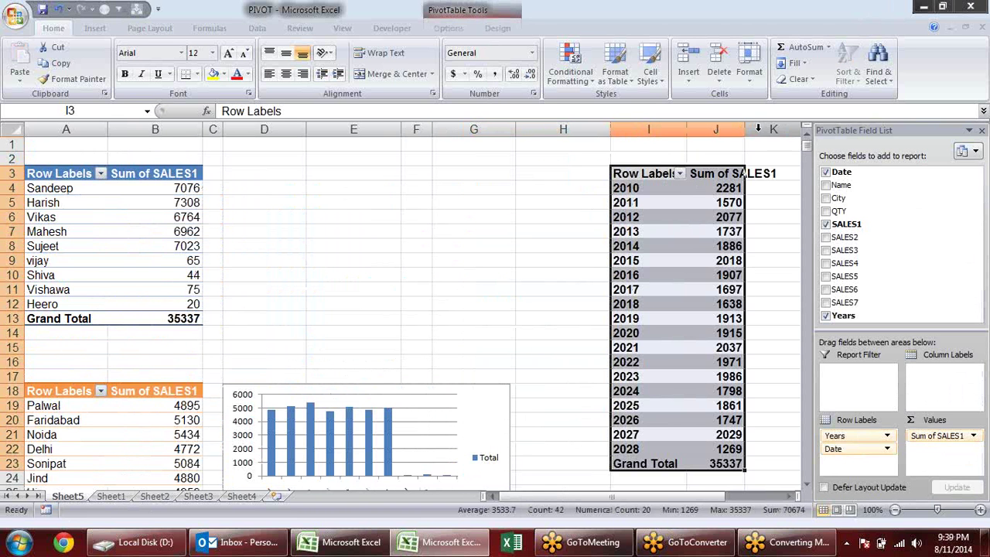
{"action": "left_click_drag", "start_coordinate": [744, 130], "coordinate": [770, 132]}
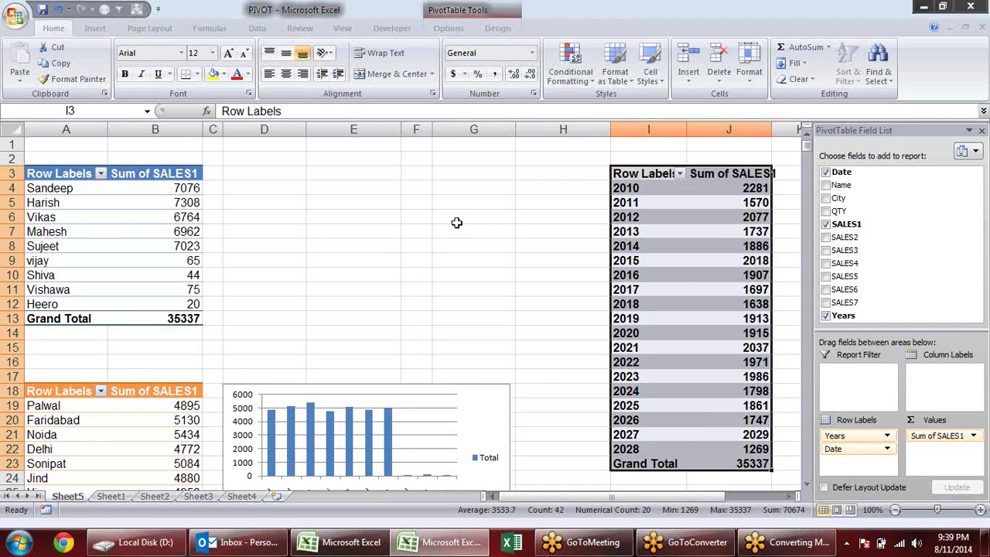
{"action": "left_click", "coordinate": [376, 236]}
Insert a small column PivotChart from the Name pivot, placed beside the table
{"action": "left_click", "coordinate": [121, 217]}
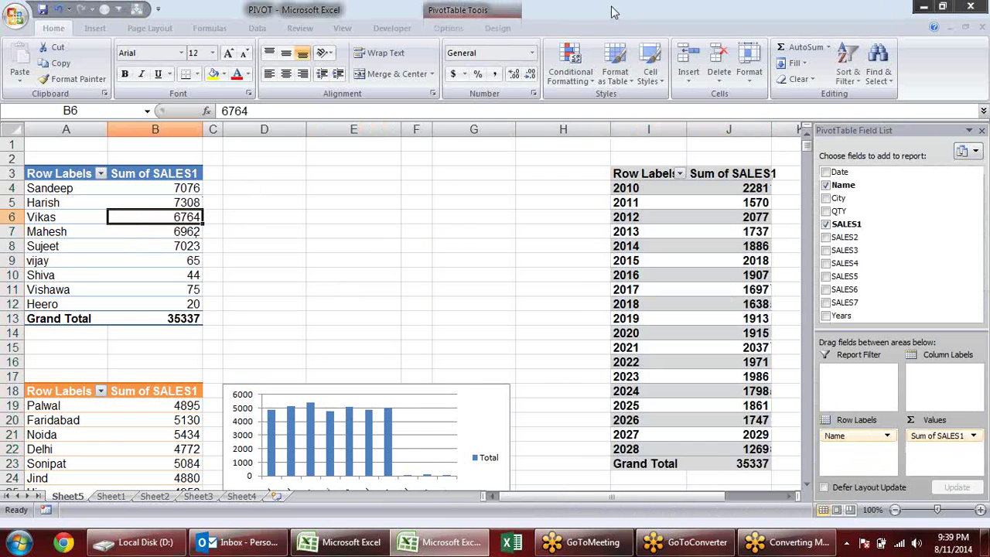
{"action": "left_click", "coordinate": [456, 28]}
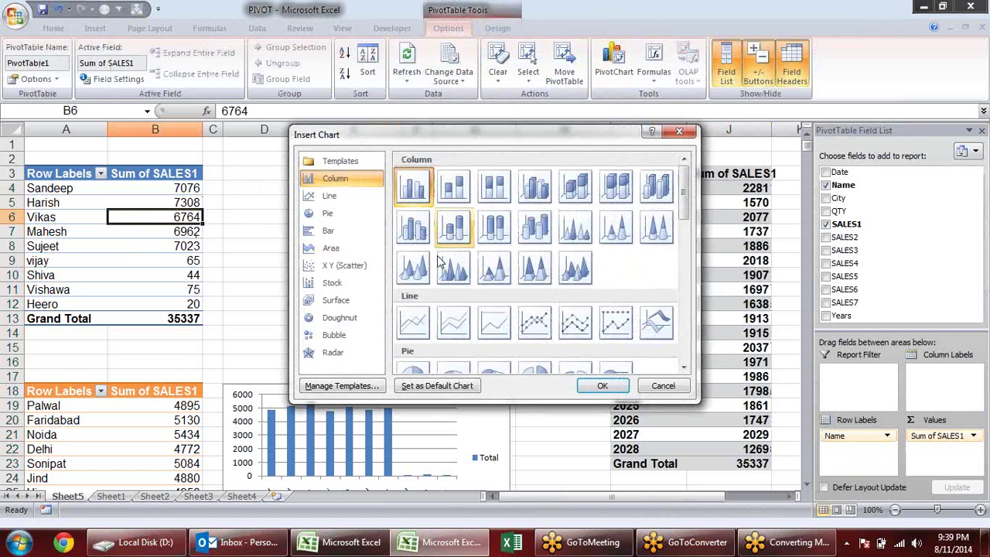
{"action": "left_click", "coordinate": [597, 385]}
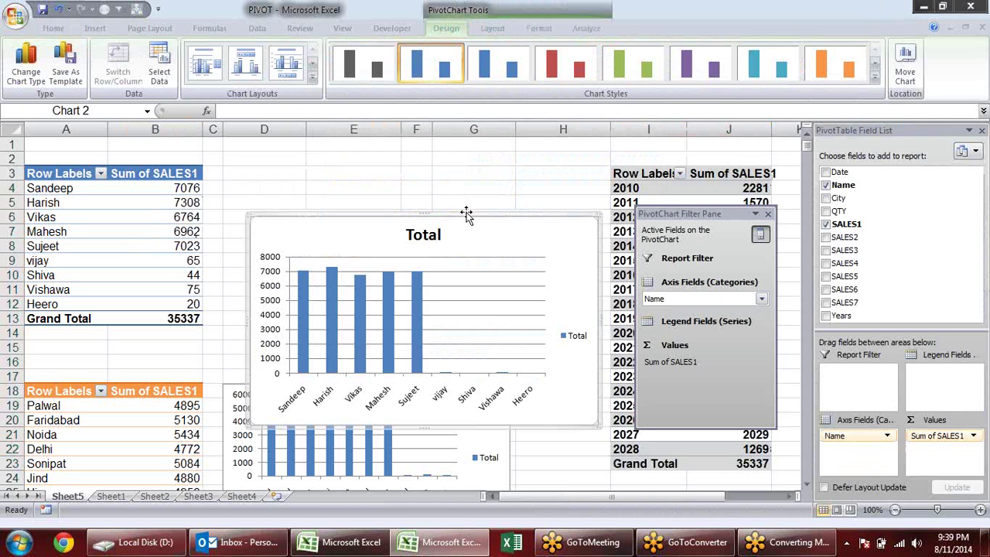
{"action": "left_click_drag", "start_coordinate": [464, 210], "coordinate": [430, 167]}
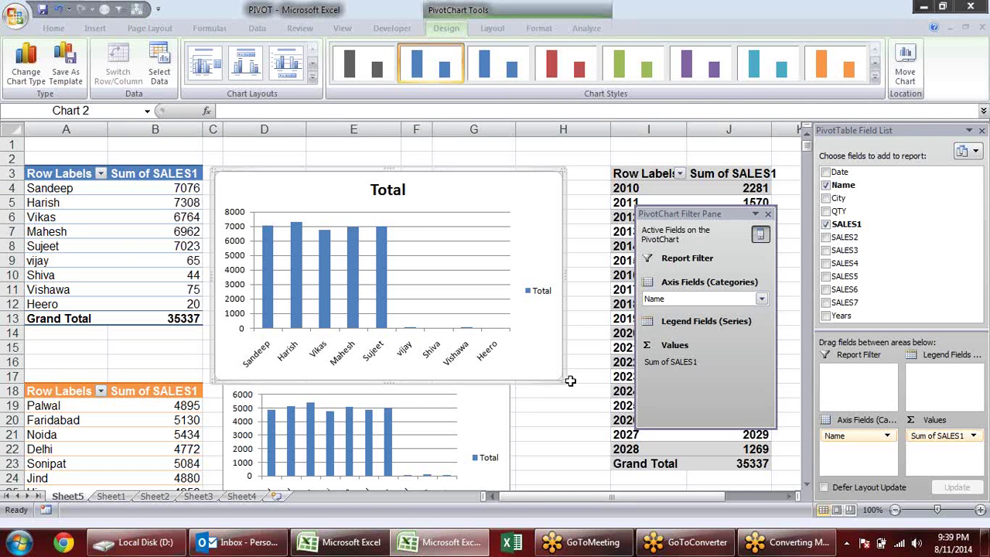
{"action": "left_click_drag", "start_coordinate": [563, 380], "coordinate": [527, 323]}
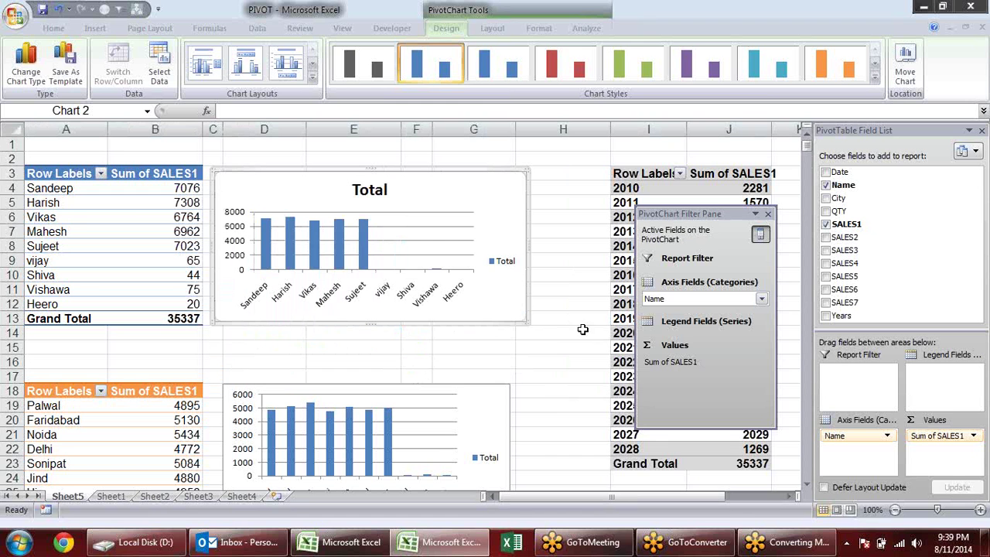
Remove the 'Total' legend and title from the Name chart
{"action": "left_click", "coordinate": [503, 268]}
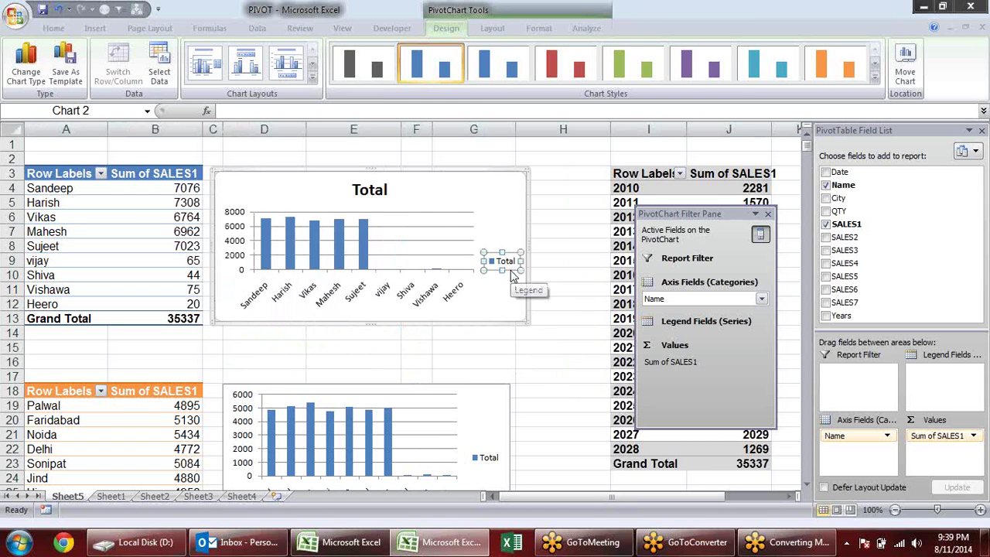
{"action": "key", "text": "Delete"}
{"action": "left_click", "coordinate": [368, 190]}
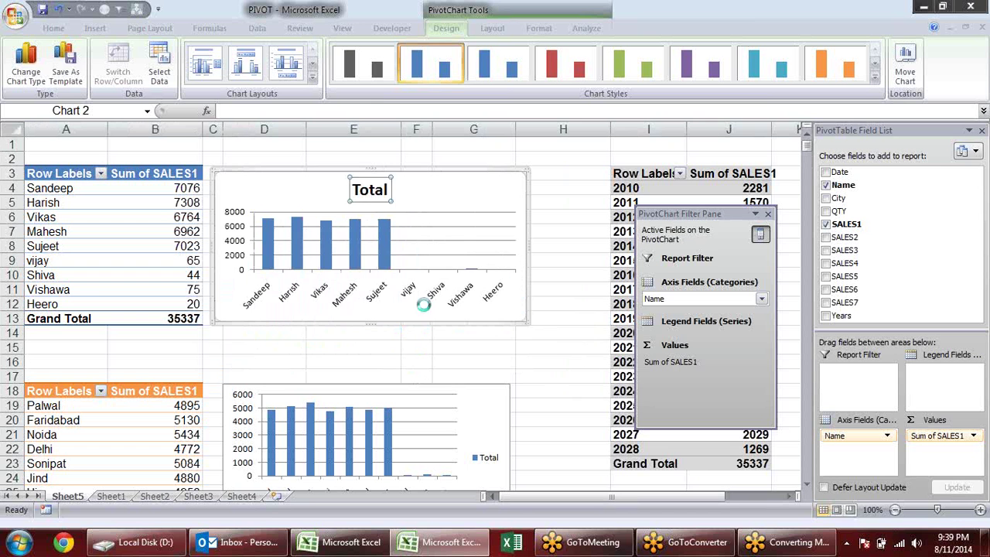
{"action": "key", "text": "Delete"}
Delete the City chart's 'Total' legend
{"action": "left_click", "coordinate": [482, 462]}
{"action": "key", "text": "Delete"}
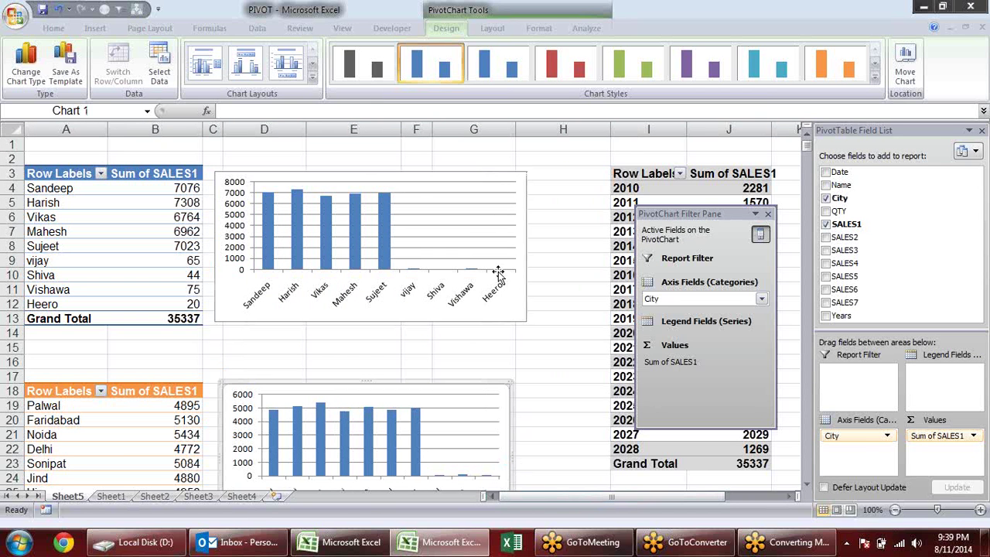
{"action": "scroll", "coordinate": [555, 278], "scroll_direction": "down", "scroll_amount": 2}
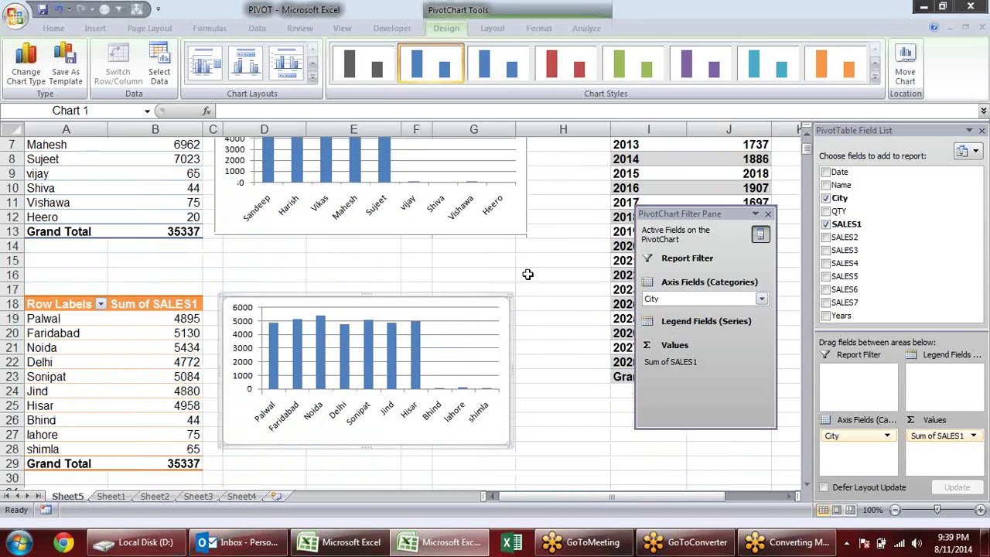
{"action": "left_click", "coordinate": [535, 337]}
{"action": "scroll", "coordinate": [549, 328], "scroll_direction": "up", "scroll_amount": 2}
{"action": "scroll", "coordinate": [548, 328], "scroll_direction": "down", "scroll_amount": 2}
{"action": "scroll", "coordinate": [631, 276], "scroll_direction": "down", "scroll_amount": 2}
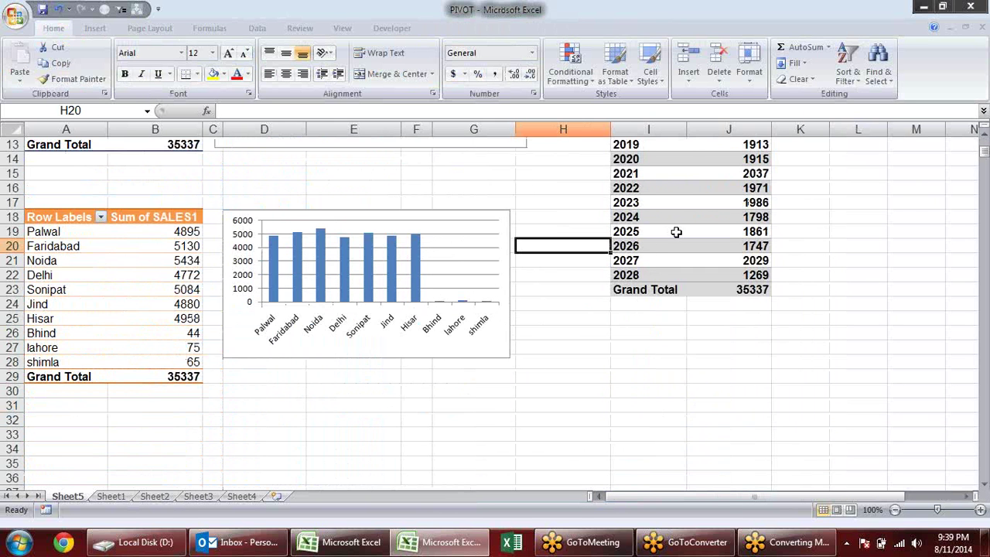
{"action": "scroll", "coordinate": [705, 331], "scroll_direction": "up", "scroll_amount": 4}
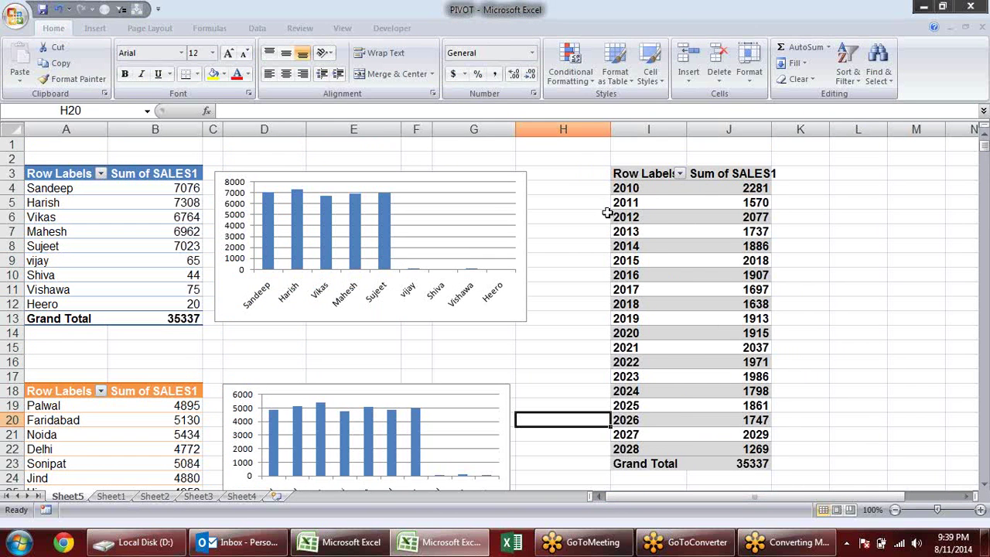
{"action": "left_click_drag", "start_coordinate": [628, 178], "coordinate": [783, 399]}
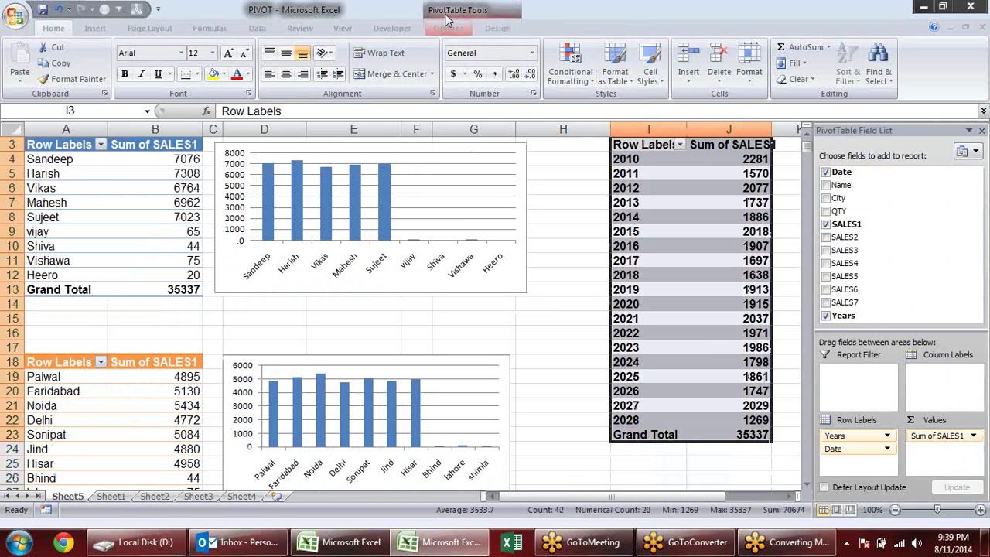
Insert a bar PivotChart of Sum of SALES1 from the yearly pivot table
{"action": "left_click", "coordinate": [447, 28]}
{"action": "left_click", "coordinate": [613, 64]}
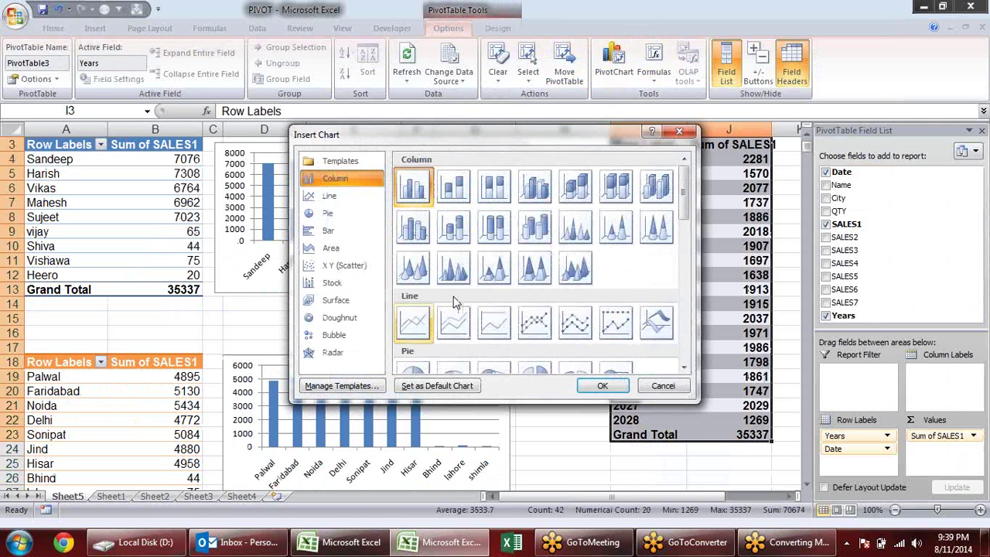
{"action": "mouse_move", "coordinate": [688, 198]}
{"action": "left_mouse_down"}
{"action": "mouse_move", "coordinate": [680, 340]}
{"action": "mouse_move", "coordinate": [682, 174]}
{"action": "left_mouse_up"}
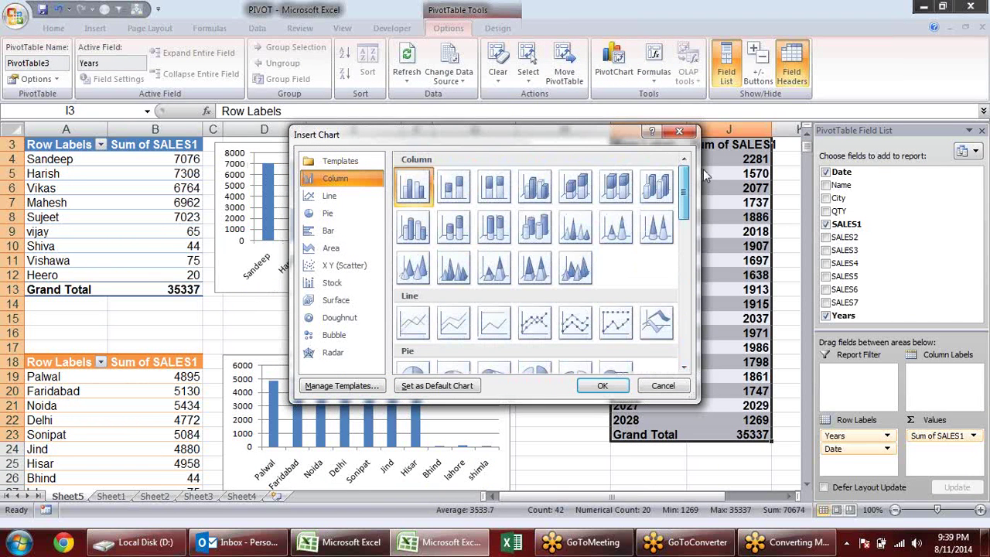
{"action": "left_click", "coordinate": [328, 231]}
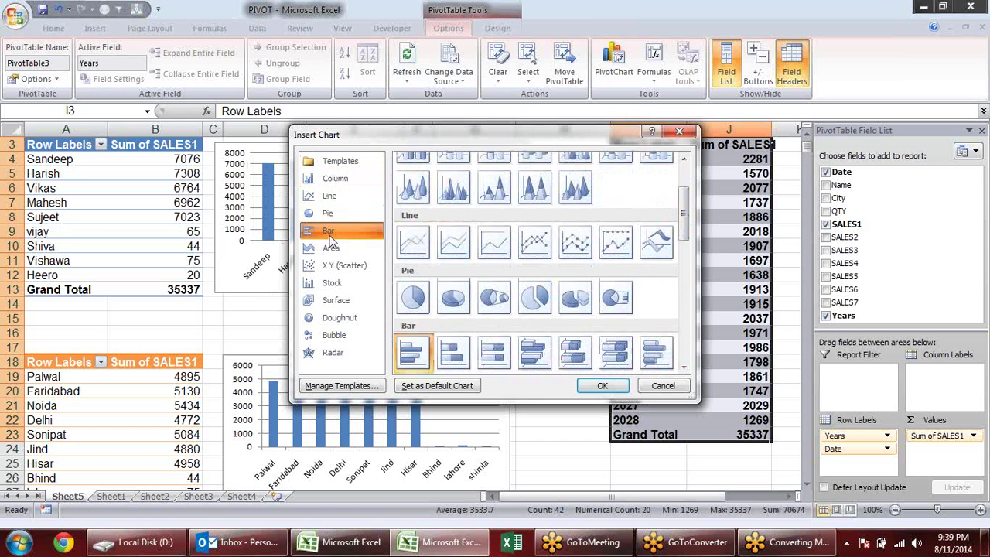
{"action": "left_click", "coordinate": [607, 386]}
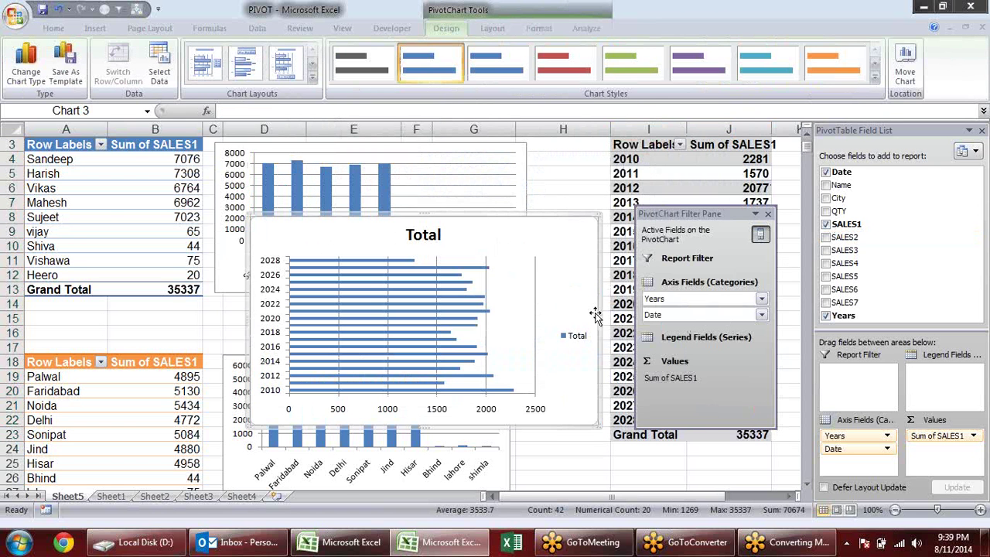
Narrow the bar chart and delete its Total legend and chart title
{"action": "left_click_drag", "start_coordinate": [598, 319], "coordinate": [363, 321]}
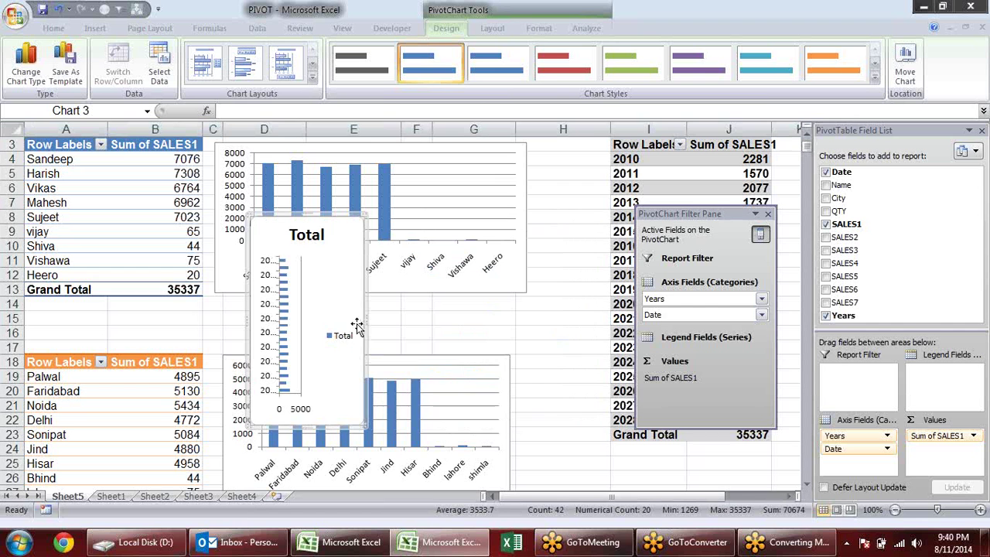
{"action": "left_click", "coordinate": [348, 340]}
{"action": "key", "text": "Delete"}
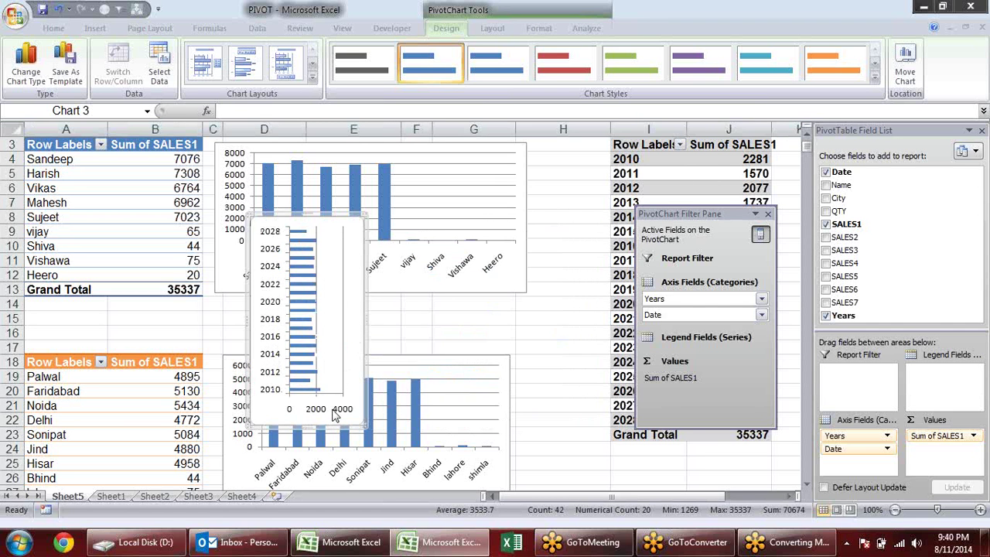
Resize the bar chart and position it in columns K–N beside the yearly pivot table
{"action": "left_click_drag", "start_coordinate": [361, 424], "coordinate": [487, 444]}
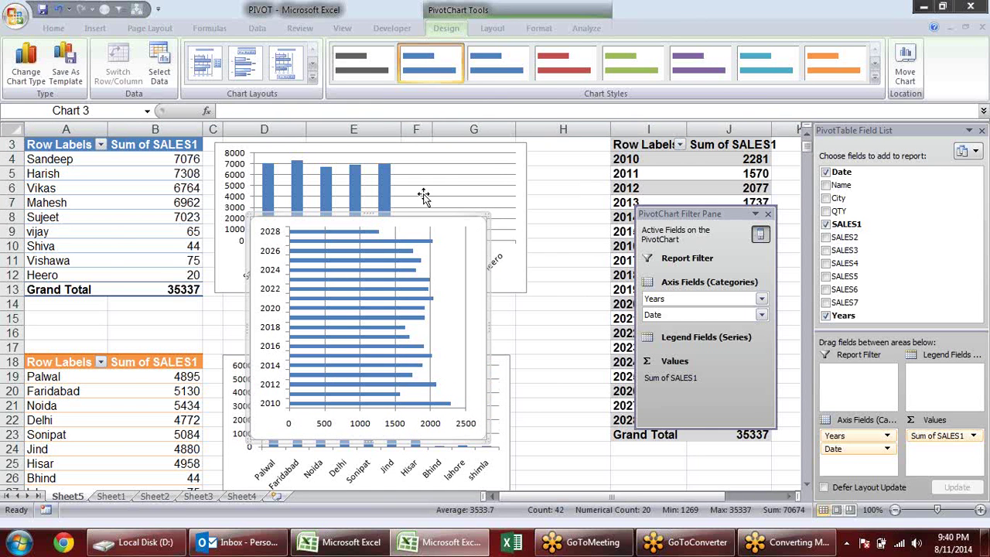
{"action": "mouse_move", "coordinate": [442, 213]}
{"action": "left_mouse_down"}
{"action": "mouse_move", "coordinate": [862, 148]}
{"action": "mouse_move", "coordinate": [816, 180]}
{"action": "left_mouse_up"}
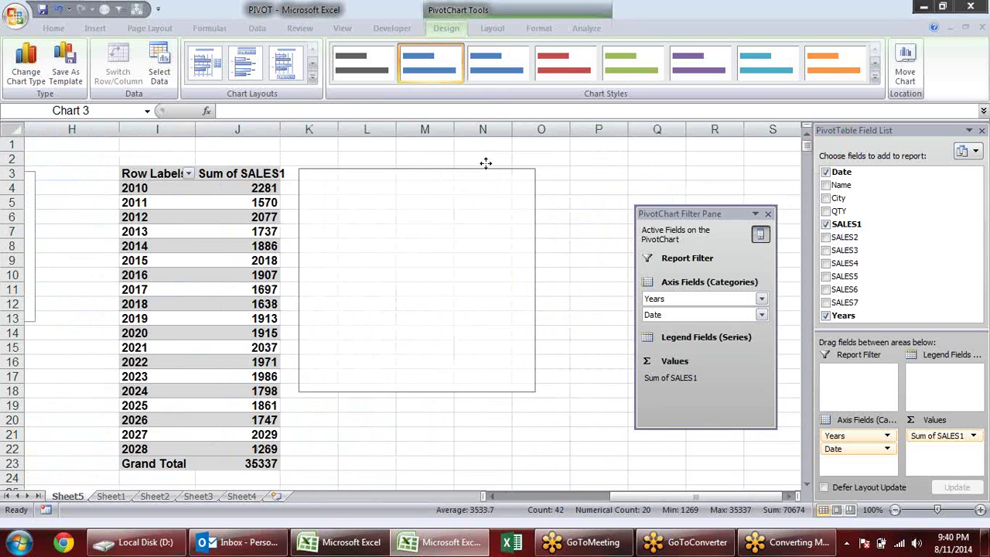
{"action": "left_click_drag", "start_coordinate": [816, 179], "coordinate": [488, 162]}
{"action": "left_click_drag", "start_coordinate": [416, 391], "coordinate": [409, 450]}
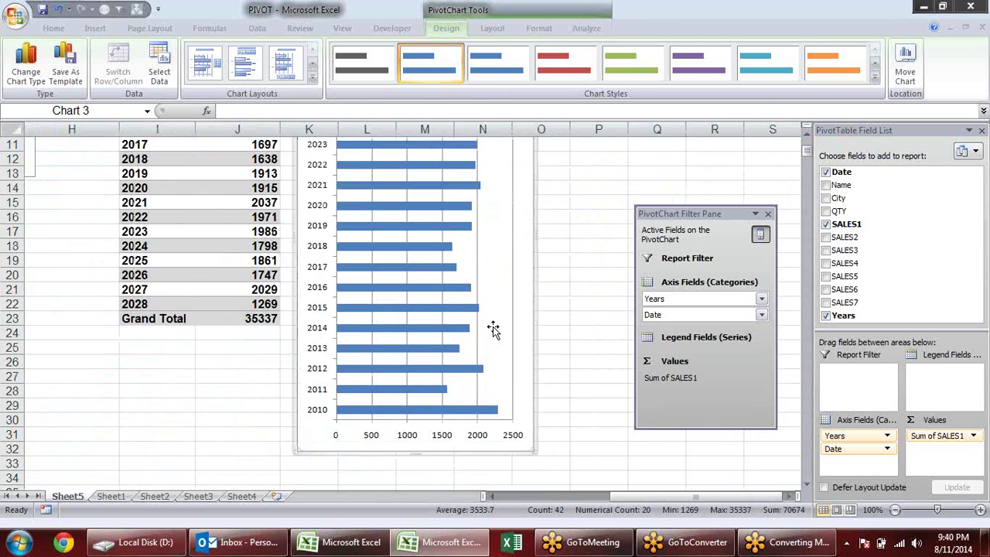
{"action": "scroll", "coordinate": [492, 327], "scroll_direction": "up", "scroll_amount": 2}
{"action": "scroll", "coordinate": [492, 327], "scroll_direction": "up", "scroll_amount": 2}
{"action": "scroll", "coordinate": [425, 271], "scroll_direction": "down", "scroll_amount": 3}
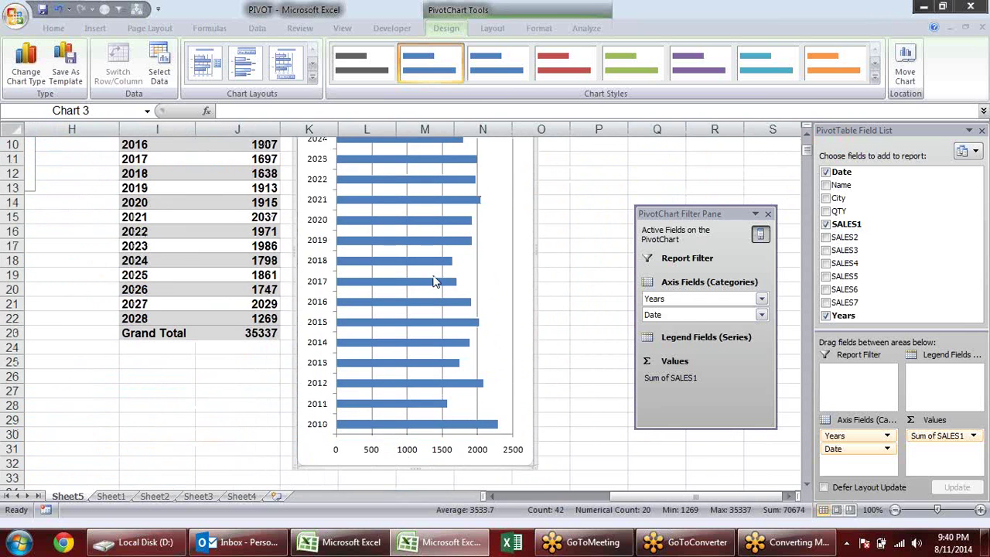
{"action": "left_click_drag", "start_coordinate": [414, 467], "coordinate": [413, 383]}
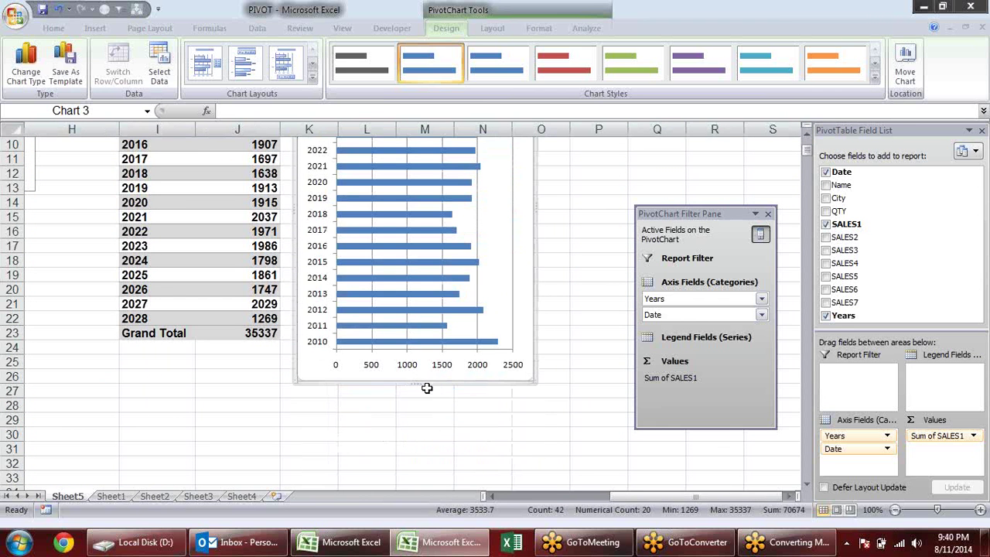
{"action": "left_click_drag", "start_coordinate": [416, 382], "coordinate": [415, 356]}
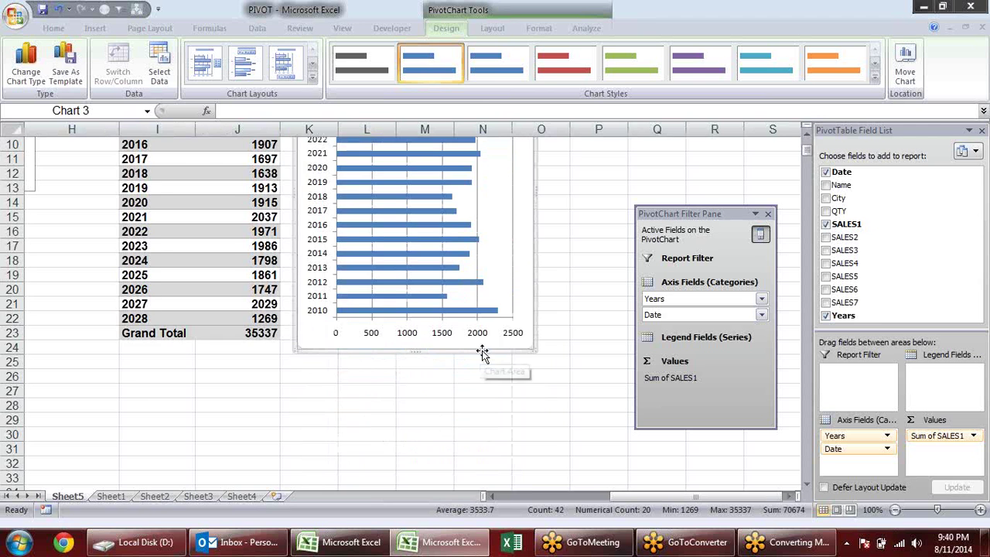
{"action": "scroll", "coordinate": [479, 349], "scroll_direction": "up", "scroll_amount": 3}
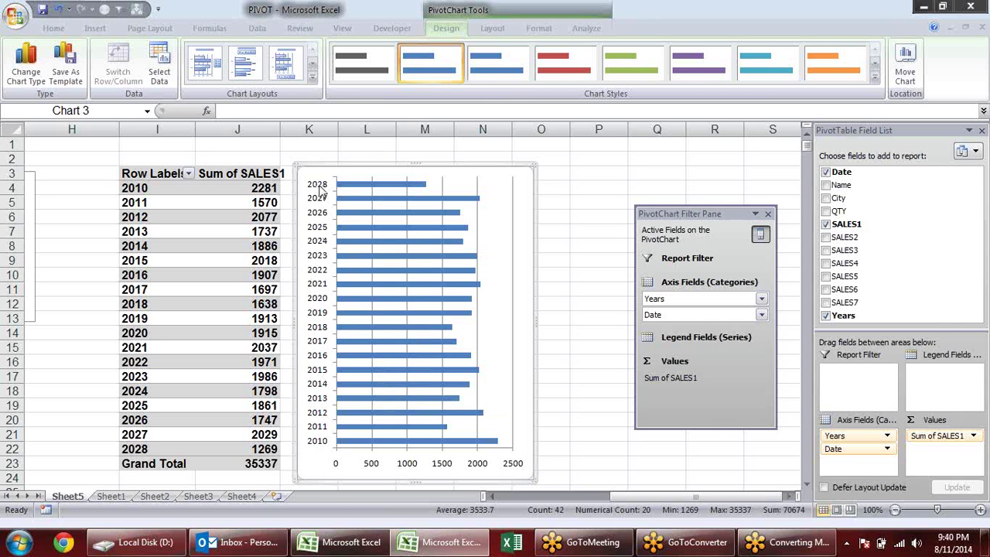
{"action": "left_click", "coordinate": [136, 322]}
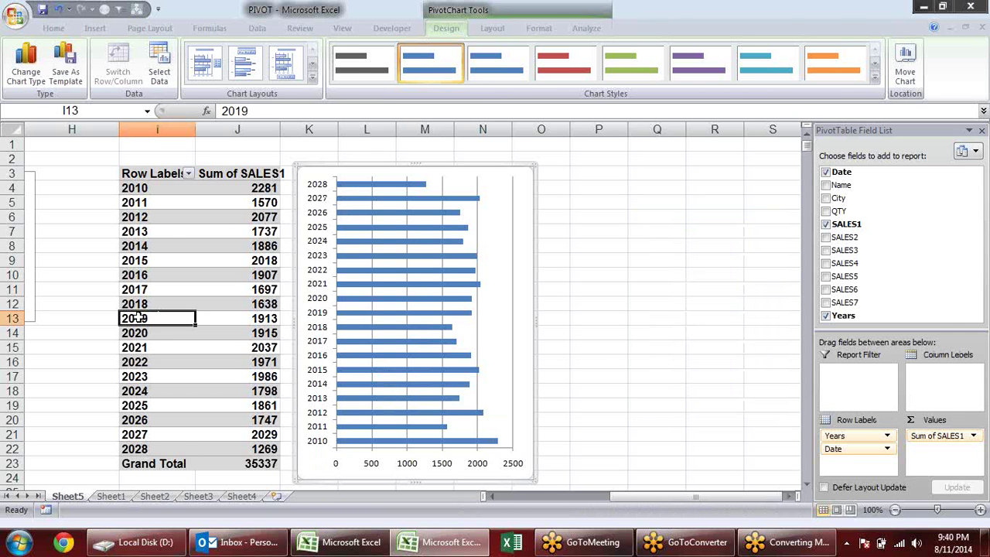
{"action": "right_click", "coordinate": [141, 275]}
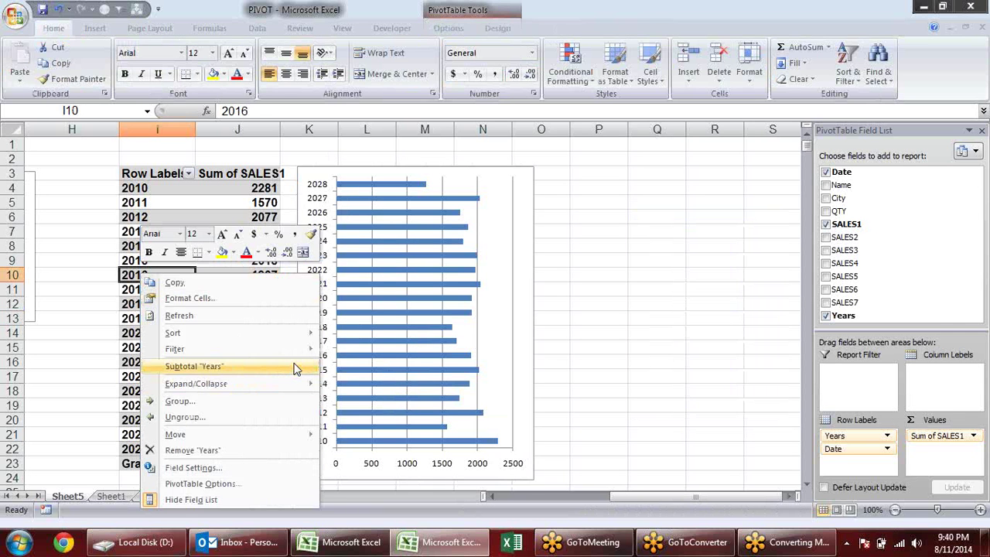
Sort the pivot's year labels descending so 2028 comes first
{"action": "mouse_move", "coordinate": [308, 333]}
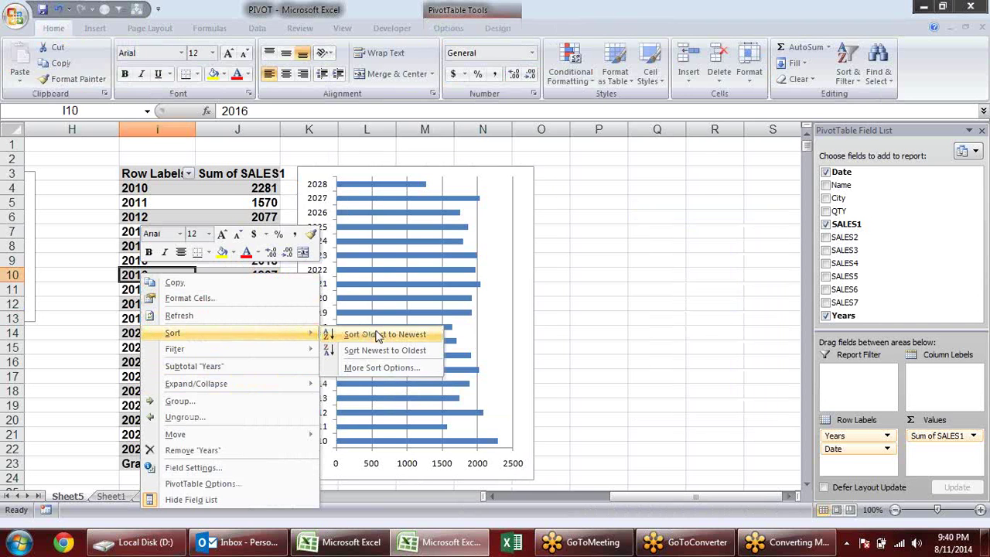
{"action": "left_click", "coordinate": [378, 336]}
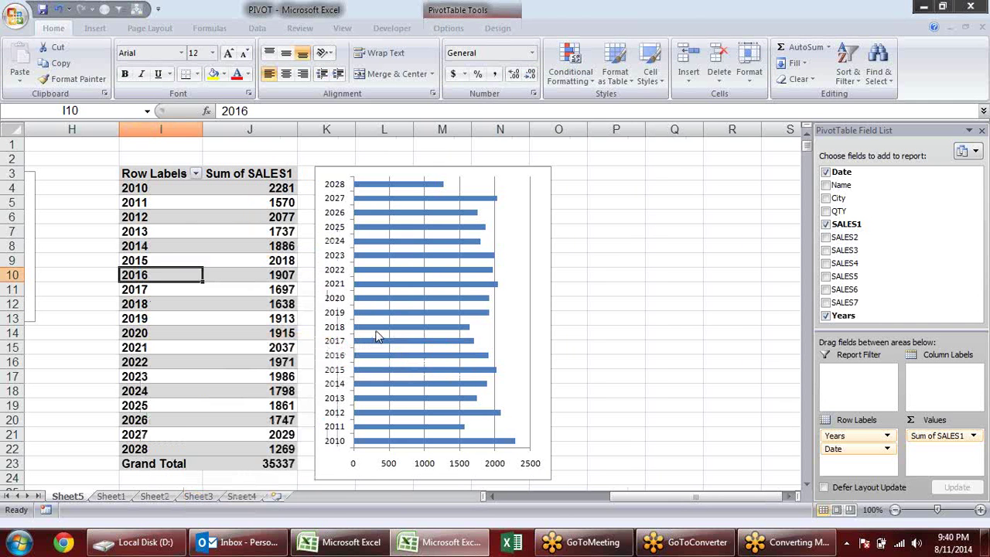
{"action": "right_click", "coordinate": [159, 276]}
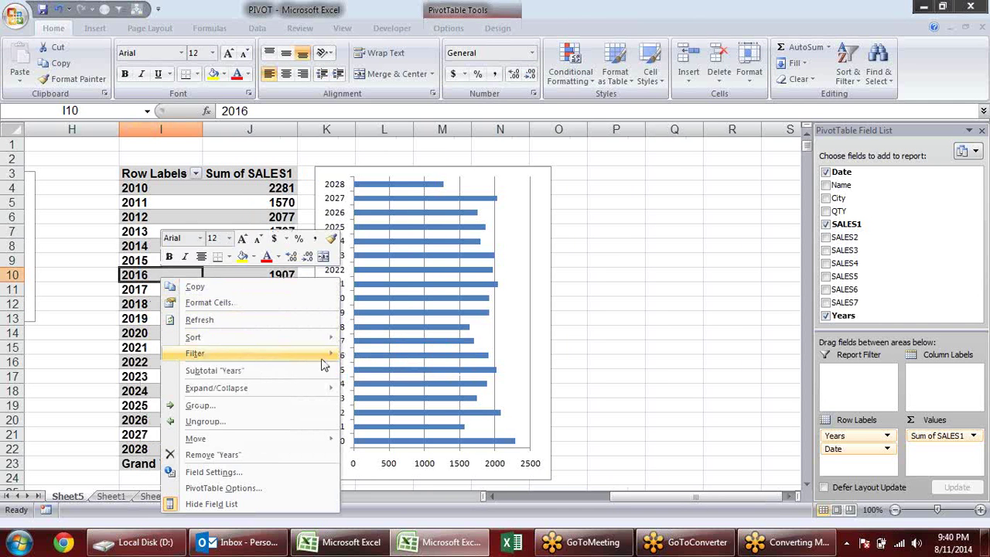
{"action": "mouse_move", "coordinate": [331, 337]}
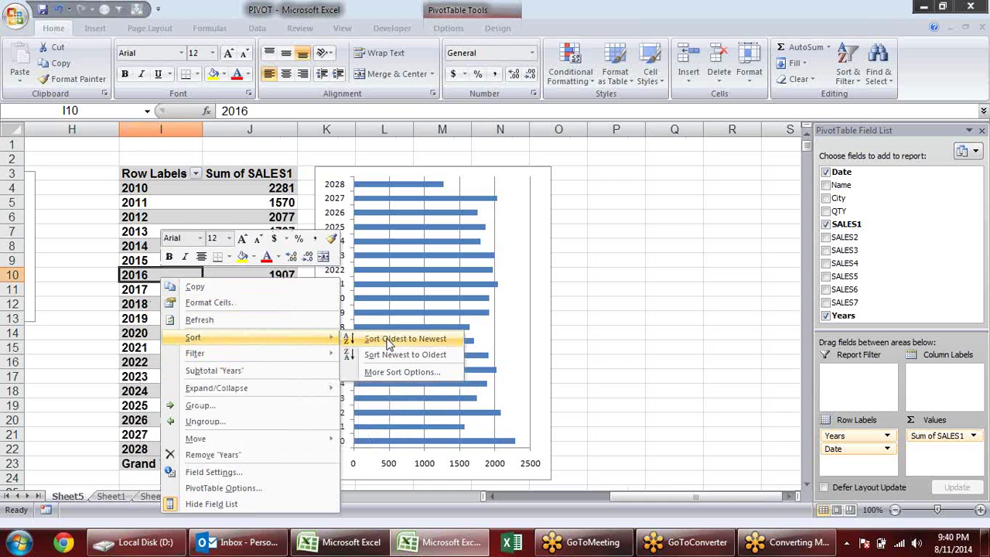
{"action": "left_click", "coordinate": [396, 355]}
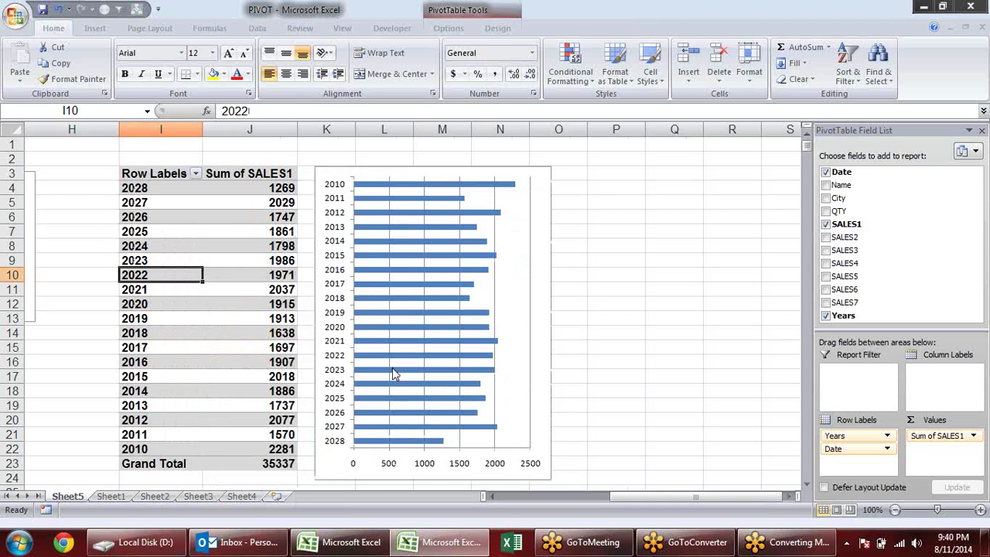
Set the bar chart's year axis to show categories in reverse order
{"action": "right_click", "coordinate": [332, 313]}
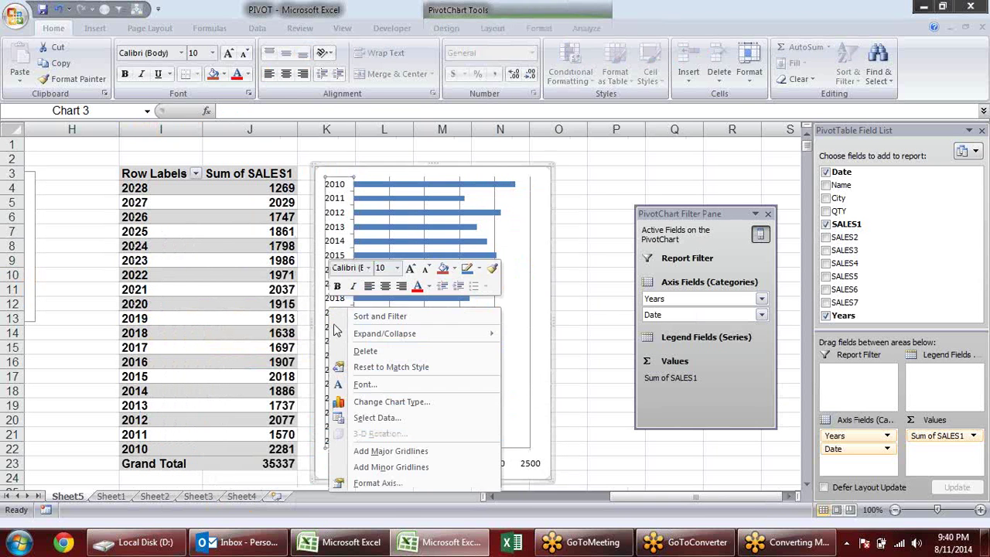
{"action": "left_click", "coordinate": [400, 485]}
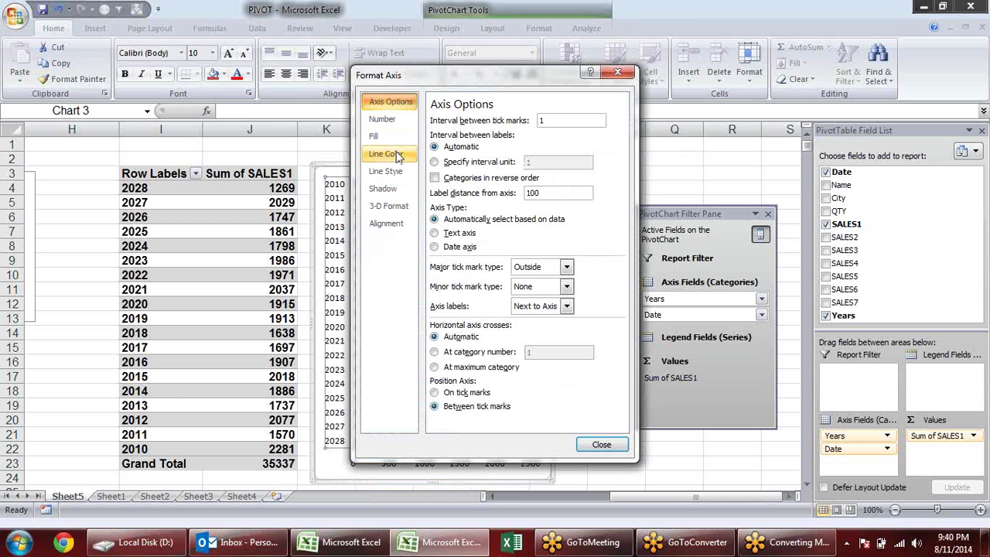
{"action": "left_click", "coordinate": [446, 181]}
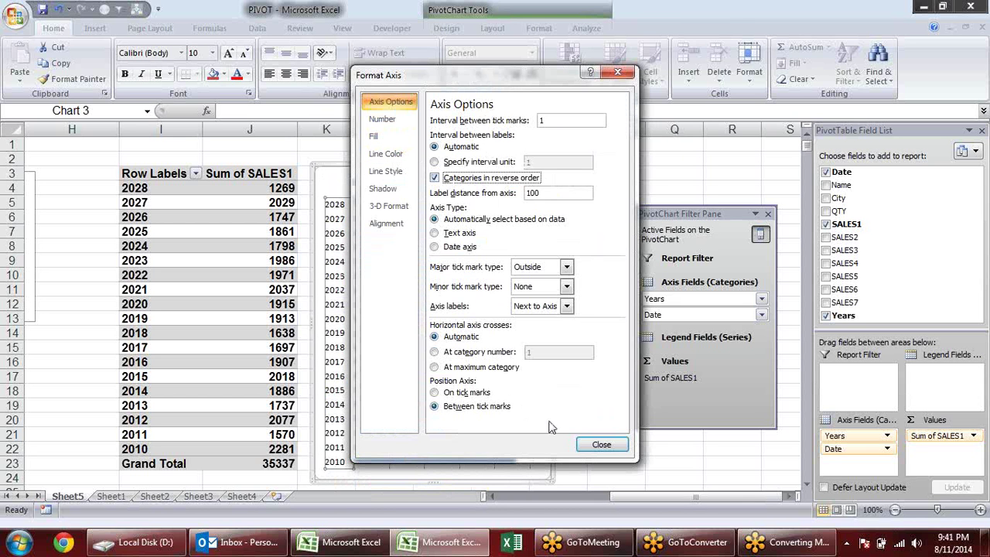
{"action": "left_click", "coordinate": [600, 445]}
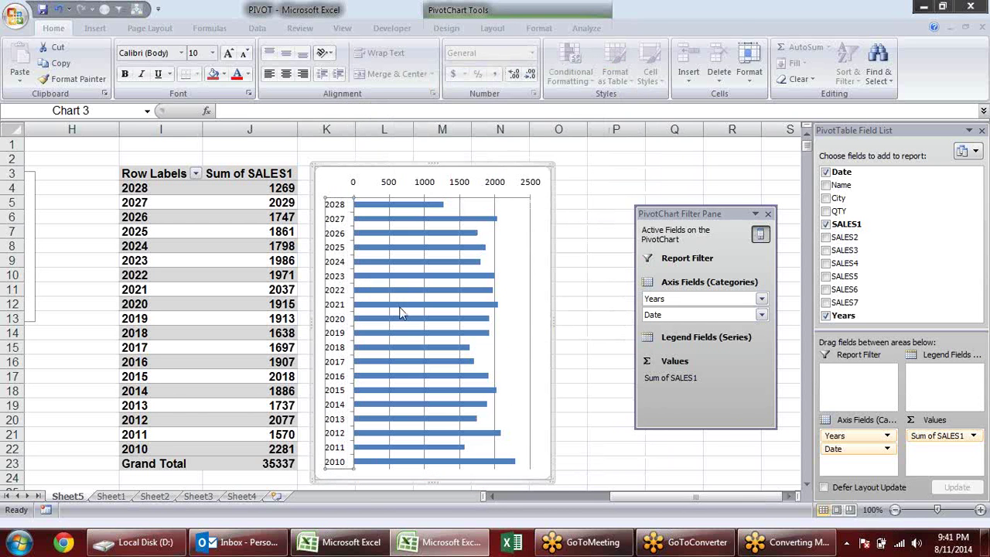
Deselect the chart and narrow column H to about 7.22
{"action": "left_click", "coordinate": [597, 160]}
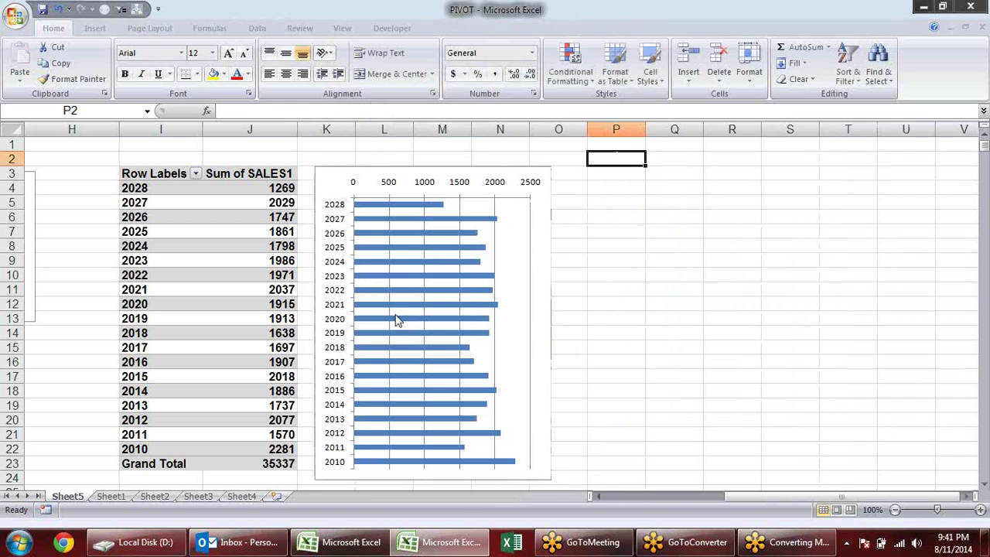
{"action": "left_click_drag", "start_coordinate": [758, 501], "coordinate": [566, 511]}
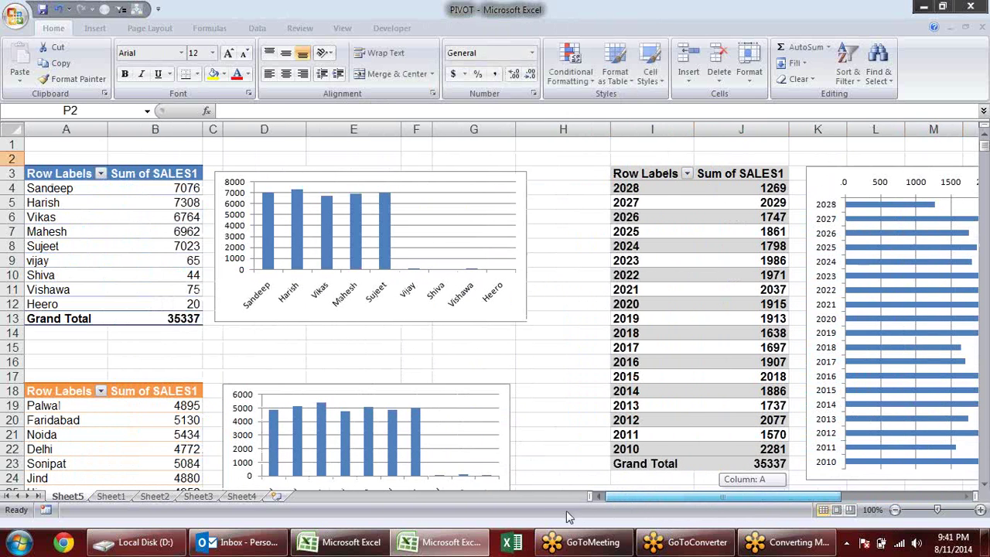
{"action": "scroll", "coordinate": [327, 405], "scroll_direction": "down", "scroll_amount": 1}
{"action": "scroll", "coordinate": [337, 403], "scroll_direction": "up", "scroll_amount": 1}
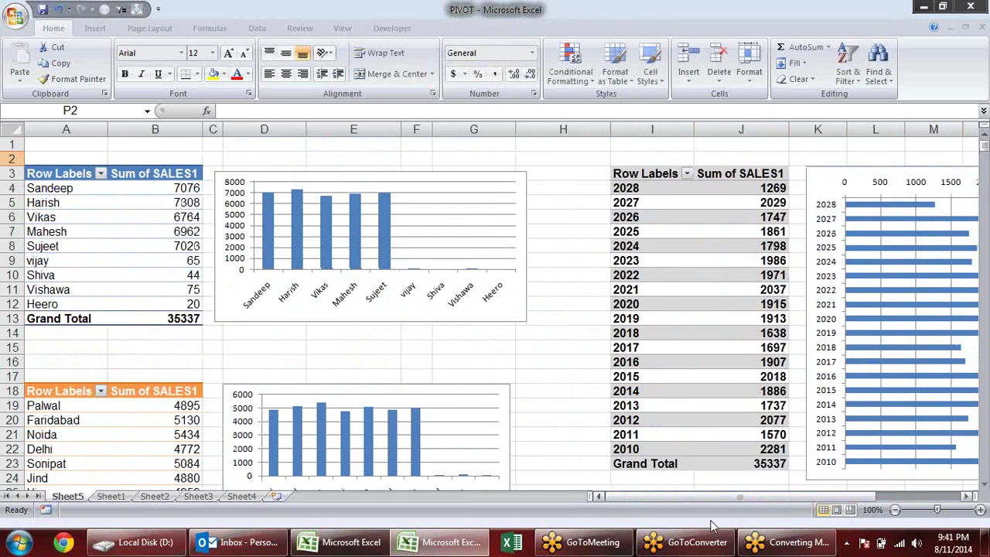
{"action": "left_click_drag", "start_coordinate": [740, 500], "coordinate": [679, 498]}
{"action": "scroll", "coordinate": [495, 374], "scroll_direction": "down", "scroll_amount": 1}
{"action": "scroll", "coordinate": [497, 375], "scroll_direction": "down", "scroll_amount": 1}
{"action": "scroll", "coordinate": [497, 375], "scroll_direction": "up", "scroll_amount": 2}
{"action": "left_click_drag", "start_coordinate": [610, 128], "coordinate": [546, 128]}
{"action": "scroll", "coordinate": [602, 338], "scroll_direction": "down", "scroll_amount": 1}
{"action": "scroll", "coordinate": [542, 342], "scroll_direction": "up", "scroll_amount": 1}
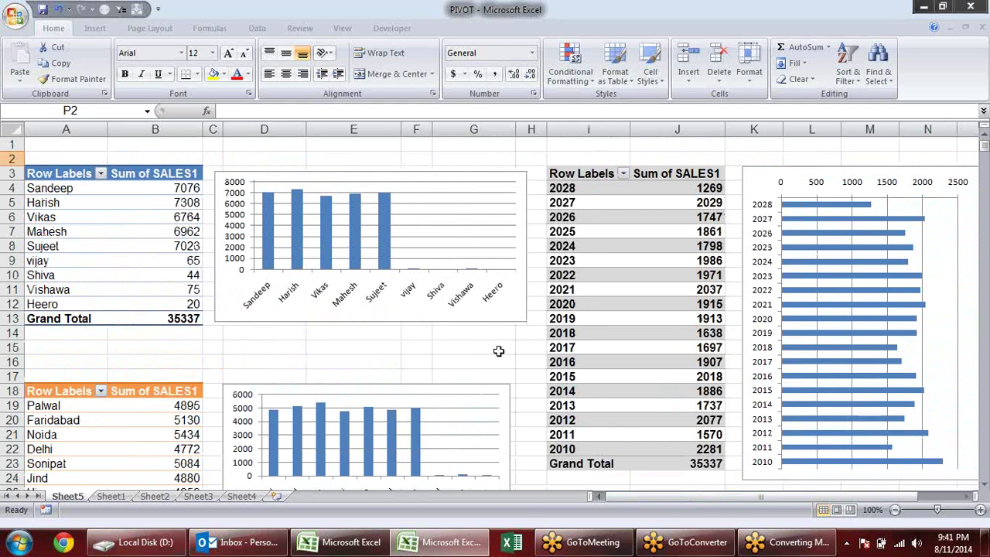
Select empty cells below and beside the pivot tables to clear the selection
{"action": "left_click", "coordinate": [12, 361]}
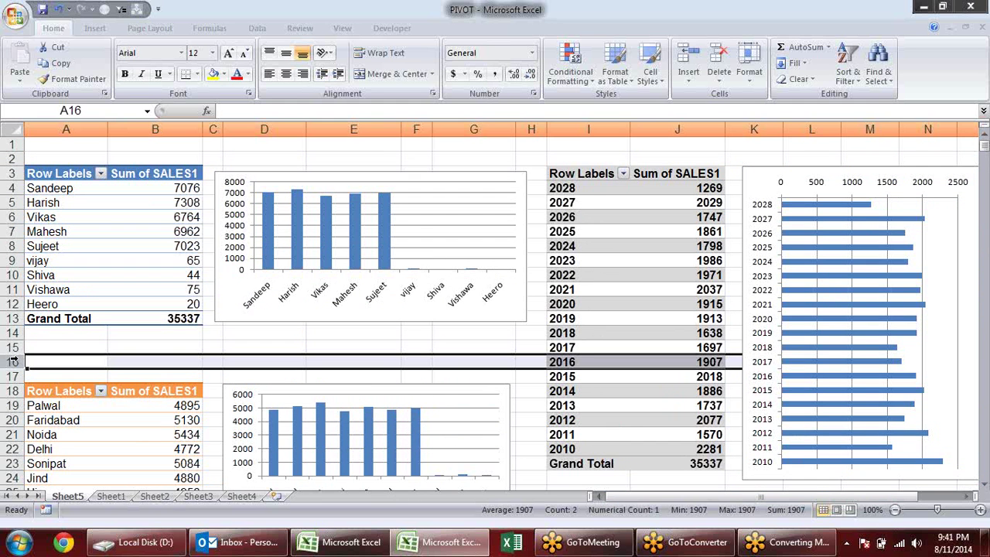
{"action": "left_click", "coordinate": [158, 329]}
{"action": "left_click_drag", "start_coordinate": [67, 390], "coordinate": [167, 524]}
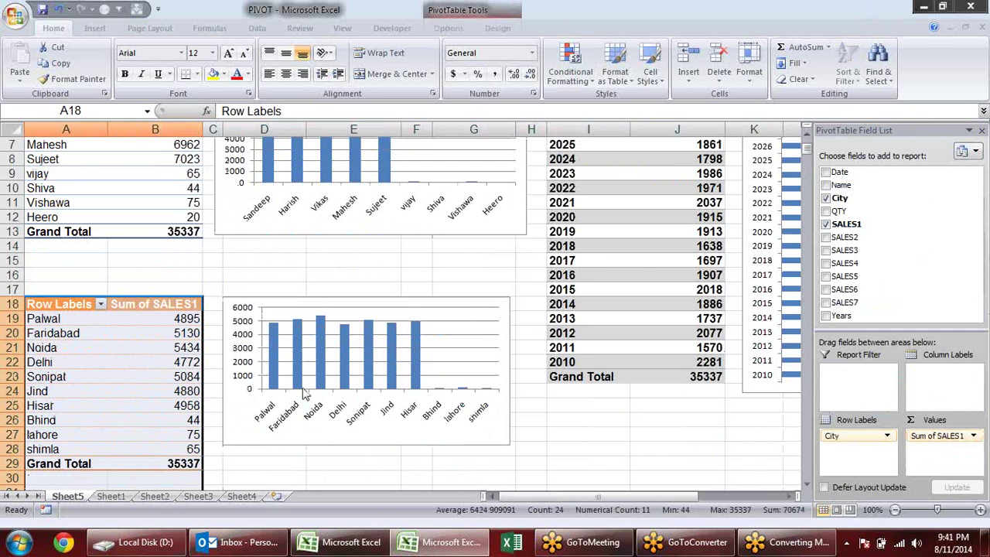
{"action": "scroll", "coordinate": [306, 394], "scroll_direction": "up", "scroll_amount": 1}
{"action": "scroll", "coordinate": [304, 393], "scroll_direction": "down", "scroll_amount": 1}
{"action": "scroll", "coordinate": [328, 387], "scroll_direction": "down", "scroll_amount": 1}
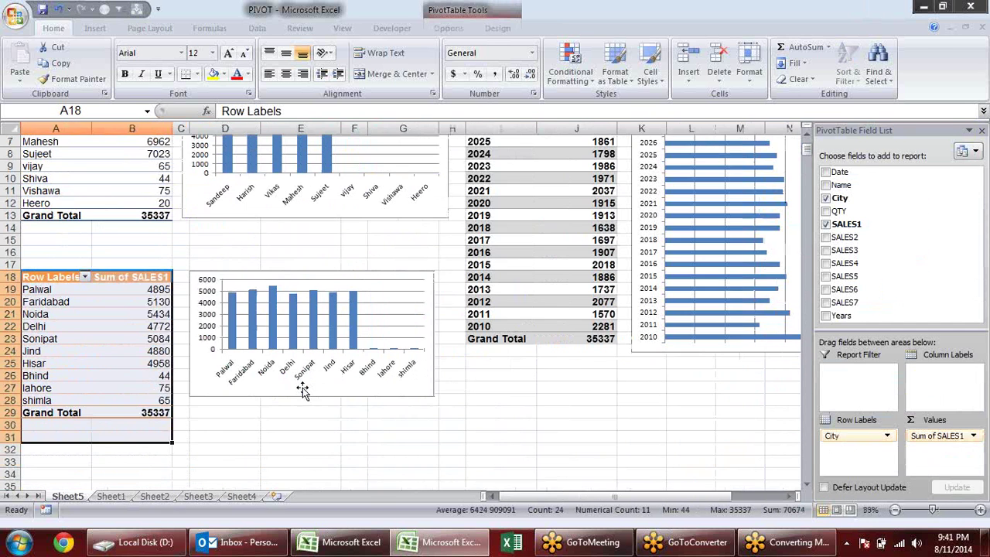
{"action": "left_click", "coordinate": [691, 399]}
{"action": "scroll", "coordinate": [583, 399], "scroll_direction": "up", "scroll_amount": 2}
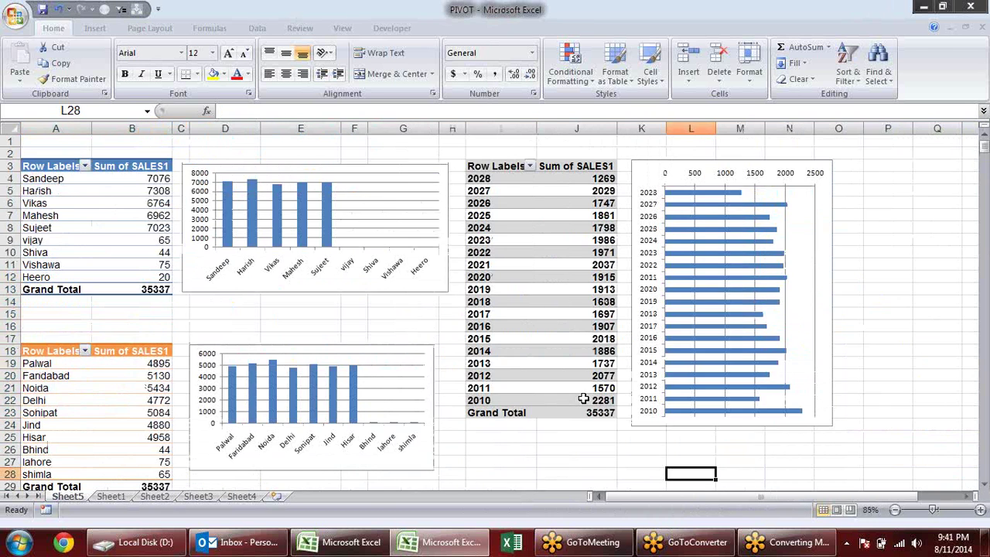
{"action": "scroll", "coordinate": [501, 378], "scroll_direction": "down", "scroll_amount": 1}
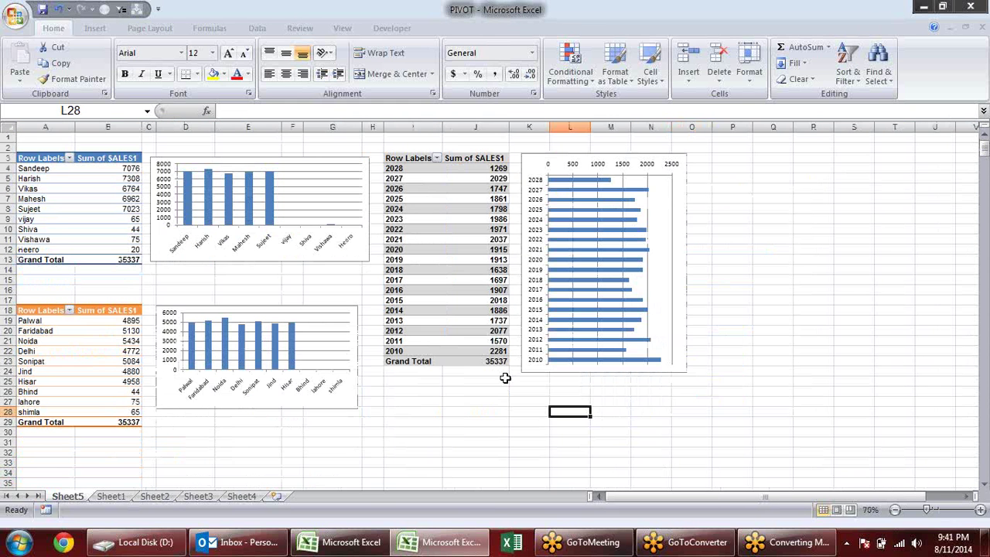
{"action": "left_click", "coordinate": [462, 411]}
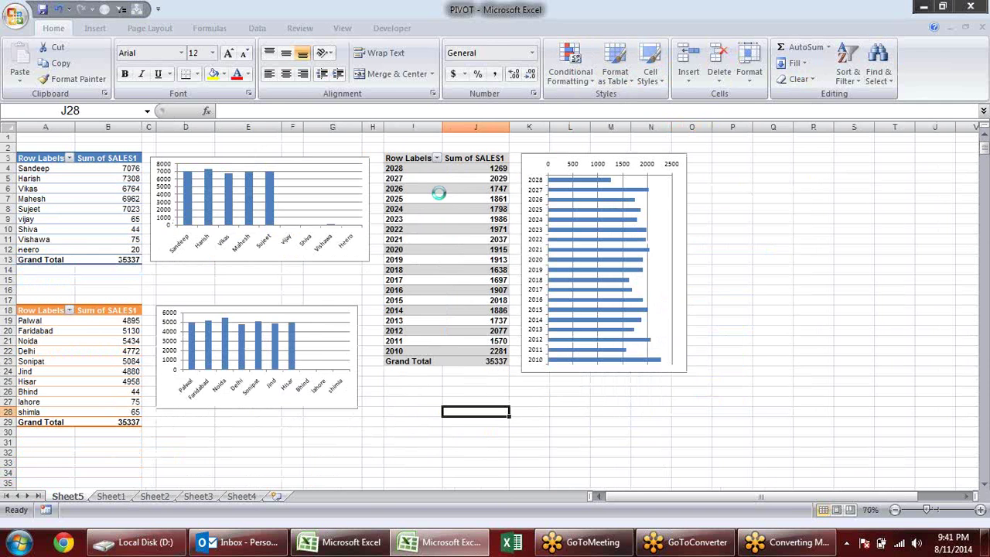
{"action": "scroll", "coordinate": [432, 199], "scroll_direction": "up", "scroll_amount": 1}
{"action": "scroll", "coordinate": [436, 194], "scroll_direction": "up", "scroll_amount": 1}
{"action": "scroll", "coordinate": [535, 210], "scroll_direction": "up", "scroll_amount": 1}
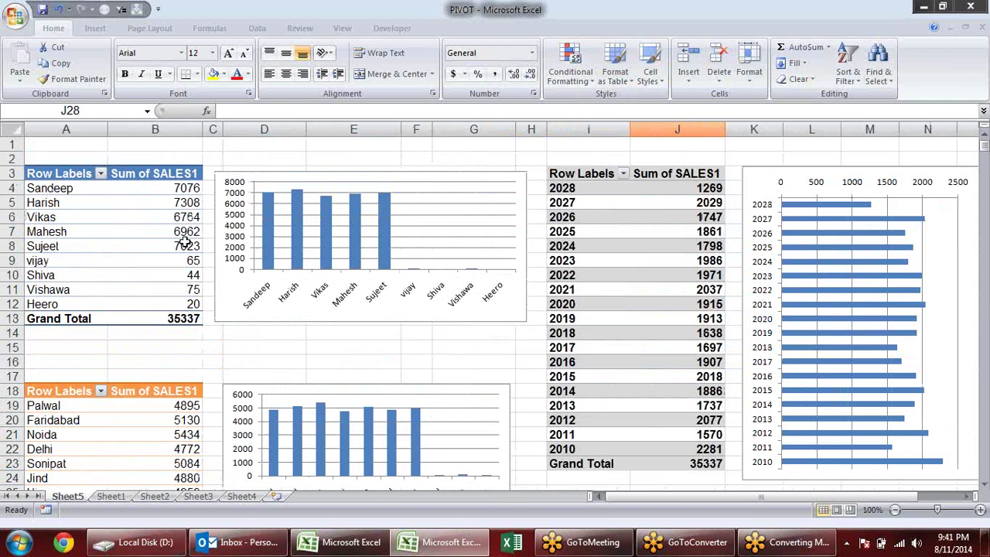
Show the Data tab, switch to the raw Sheet1 data, then close the PIVOT workbook window
{"action": "left_click", "coordinate": [685, 192]}
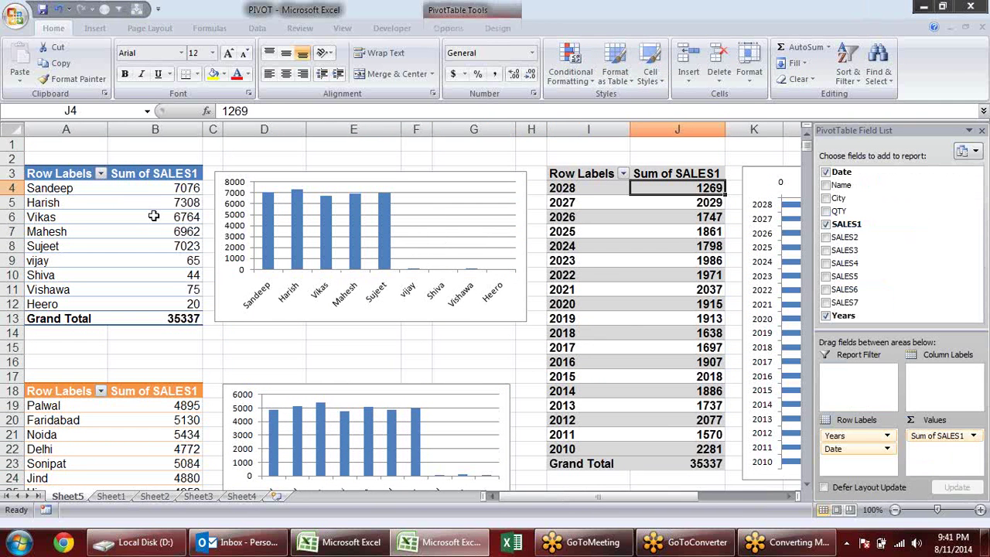
{"action": "left_click", "coordinate": [261, 29]}
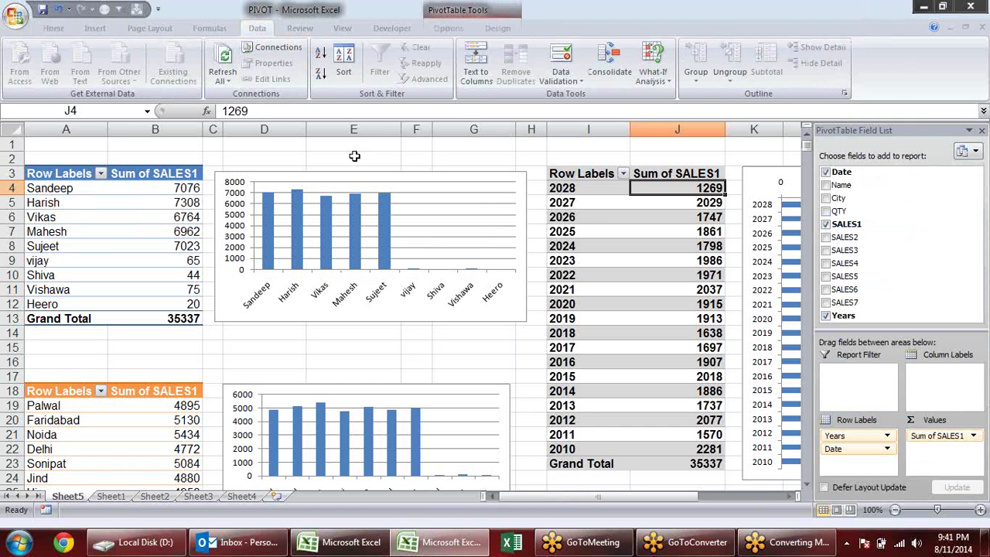
{"action": "left_click", "coordinate": [437, 158]}
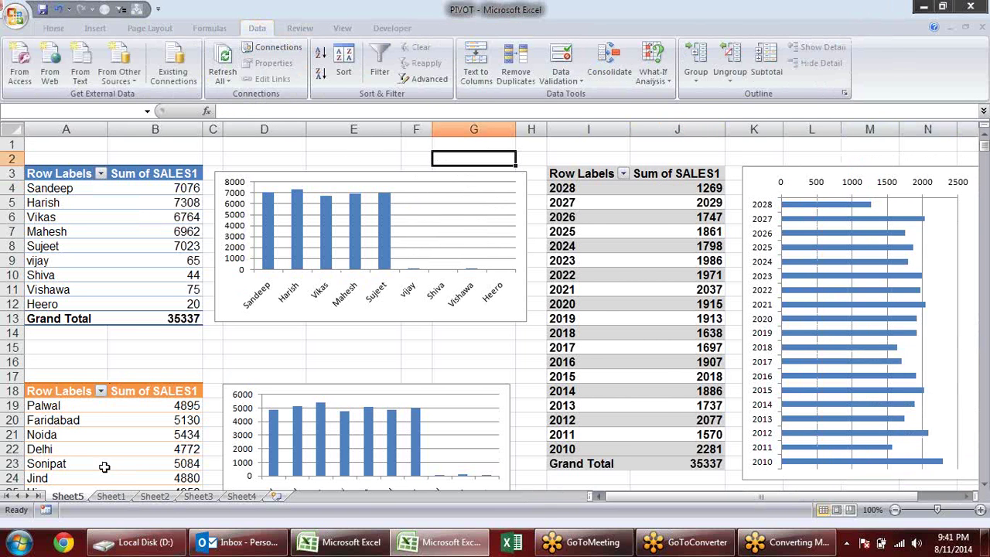
{"action": "key", "text": "ctrl+z"}
{"action": "left_click", "coordinate": [770, 290]}
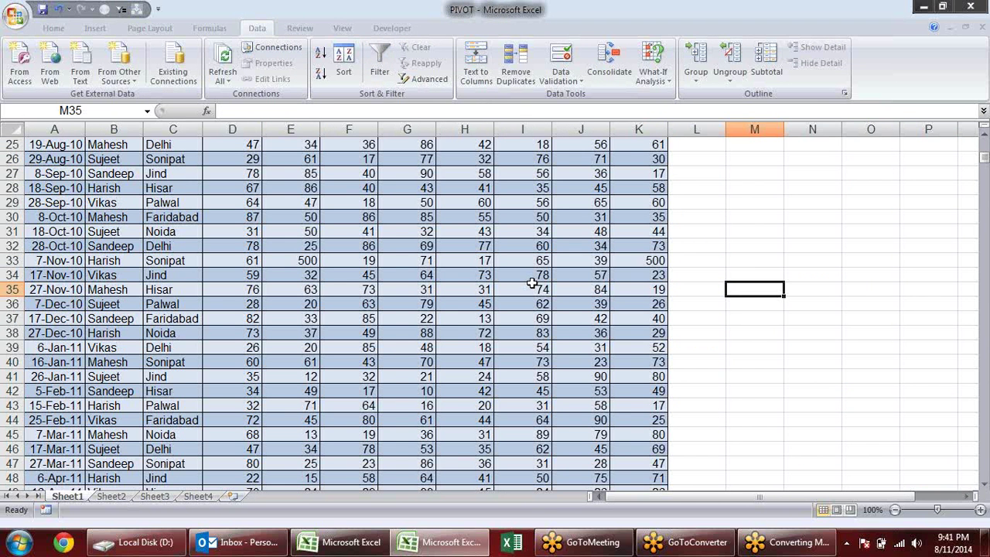
{"action": "left_click", "coordinate": [982, 6]}
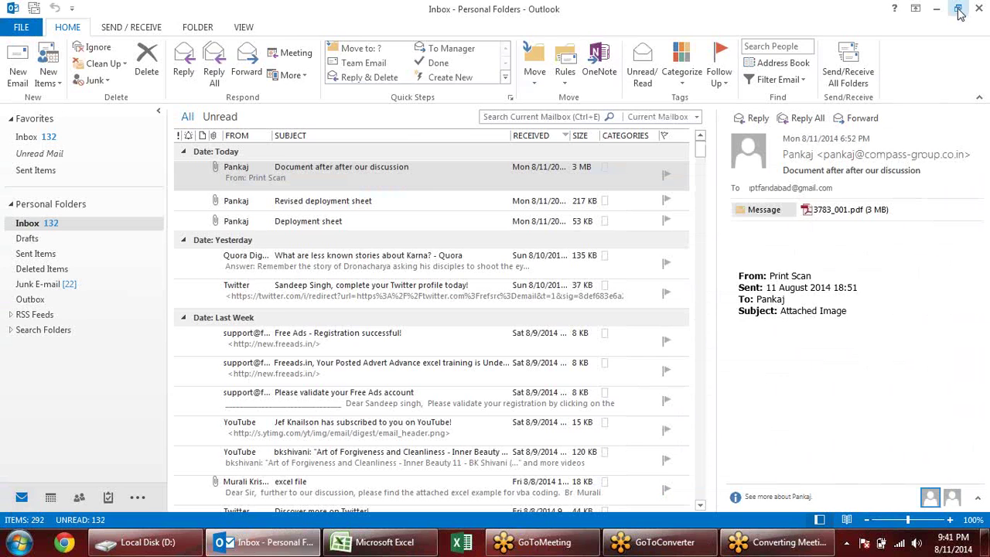
Minimize Outlook, restore Excel from the taskbar and create the blank workbook Book2
{"action": "left_click", "coordinate": [959, 11]}
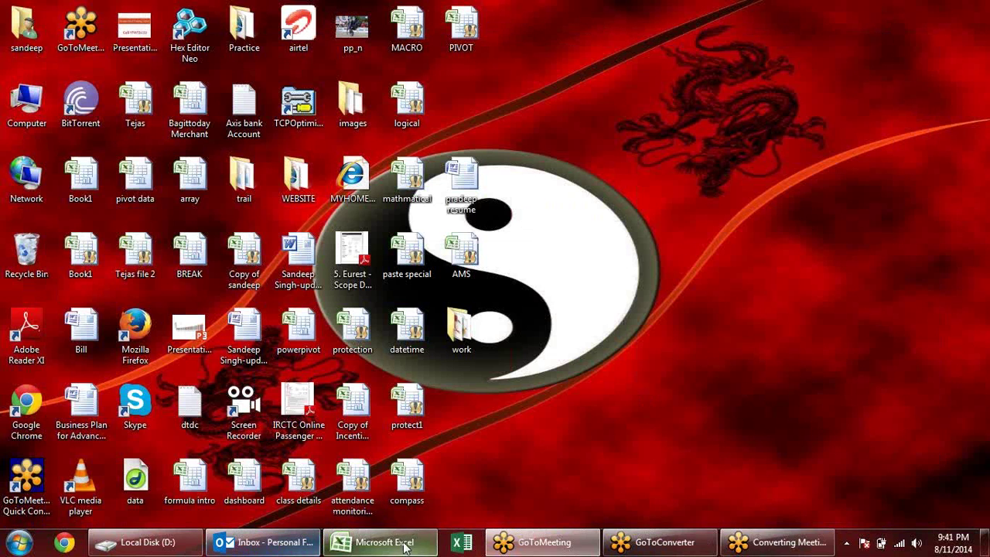
{"action": "left_click", "coordinate": [405, 545]}
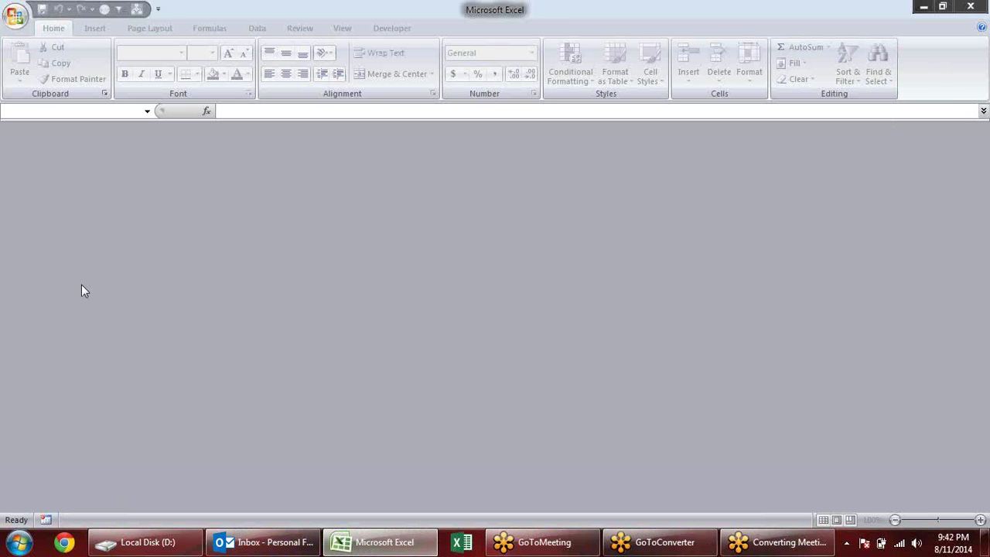
{"action": "key", "text": "ctrl+n"}
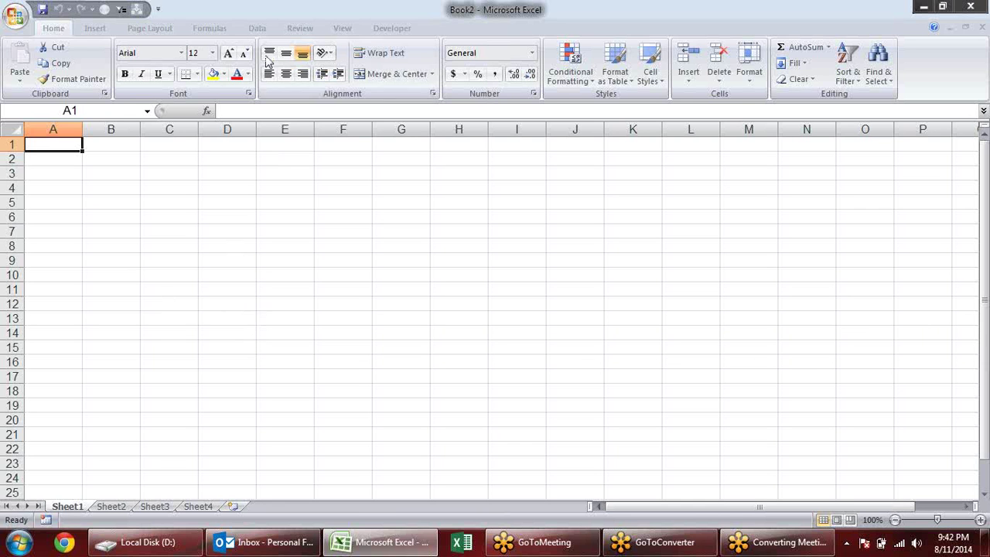
{"action": "left_click", "coordinate": [256, 28]}
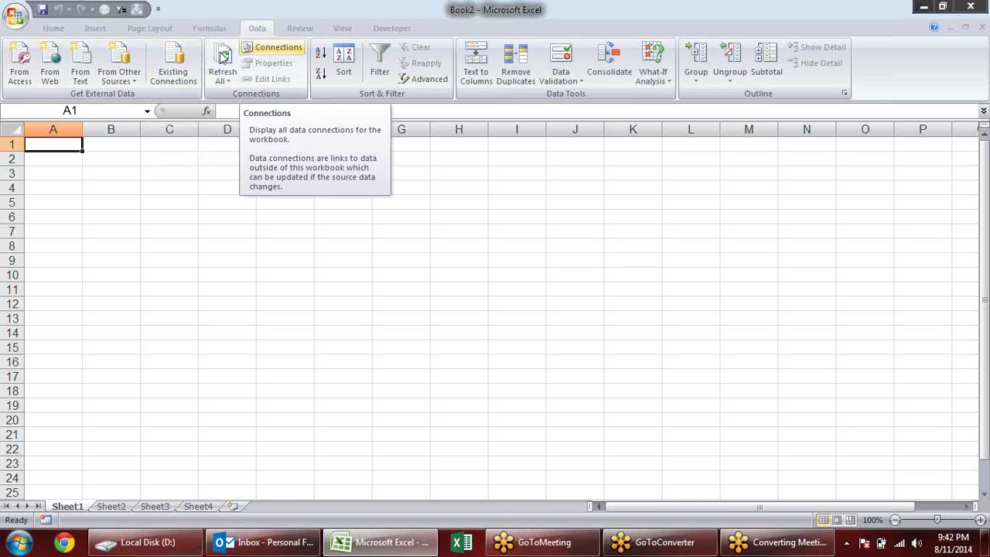
Browse Existing Connections to the Desktop and open the PIVOT workbook as the data source
{"action": "left_click", "coordinate": [164, 70]}
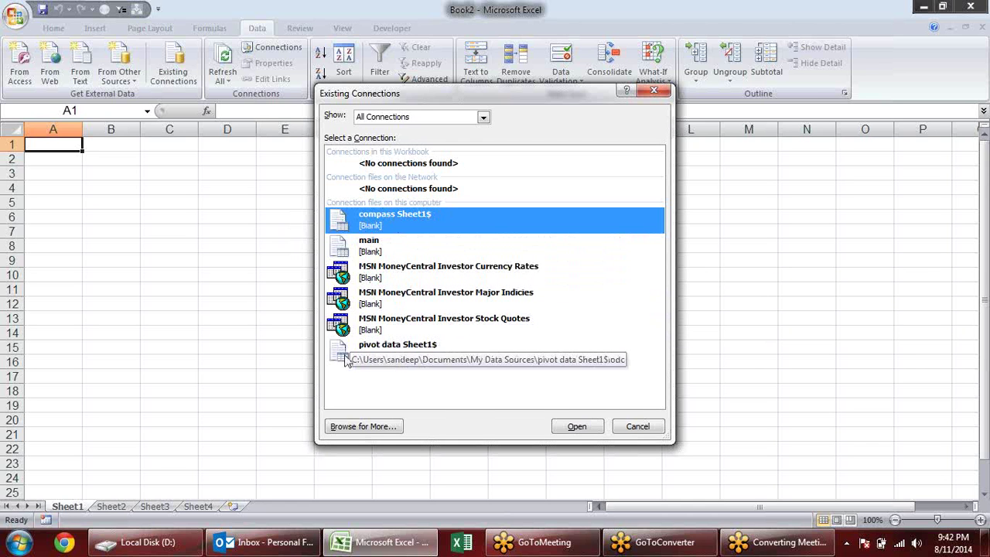
{"action": "left_click", "coordinate": [380, 428]}
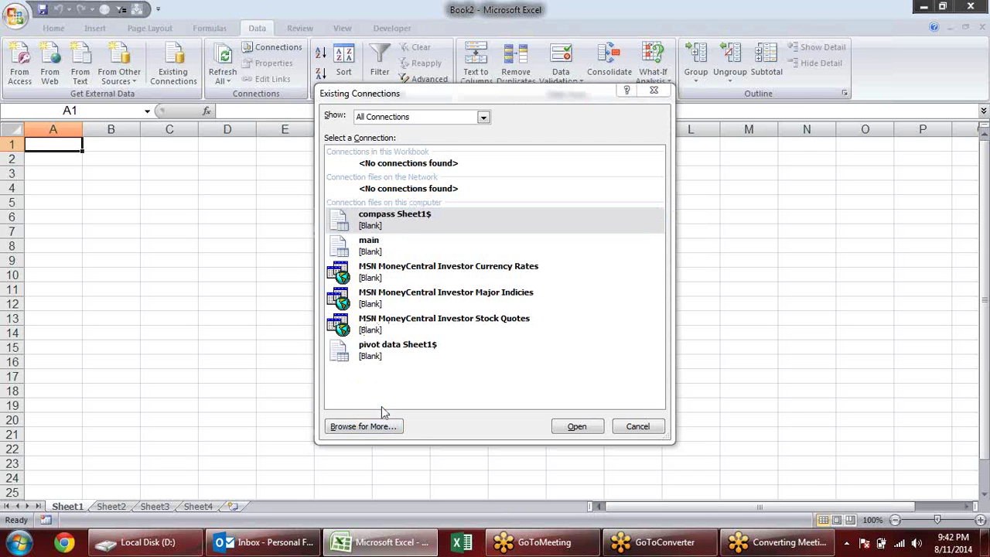
{"action": "left_click", "coordinate": [386, 427]}
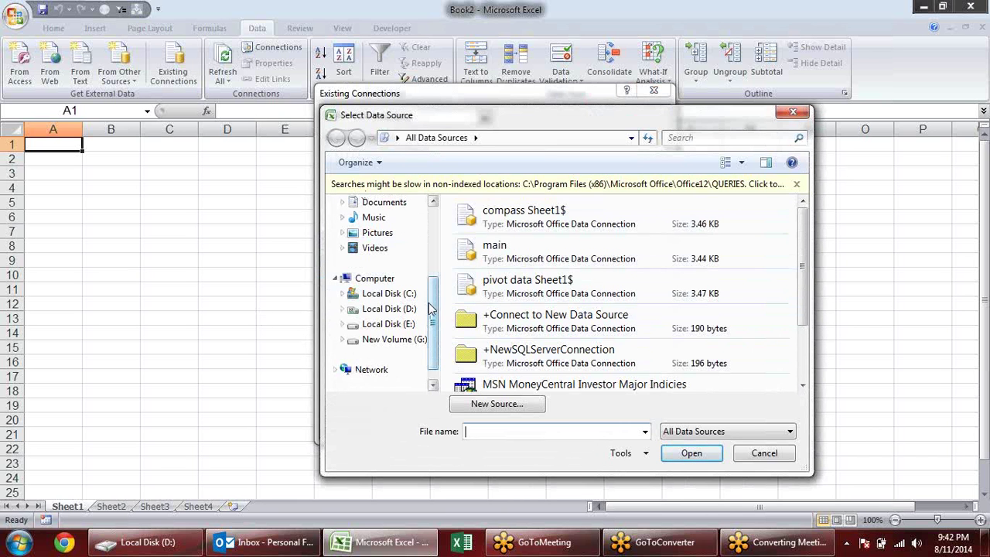
{"action": "left_click_drag", "start_coordinate": [437, 306], "coordinate": [440, 234]}
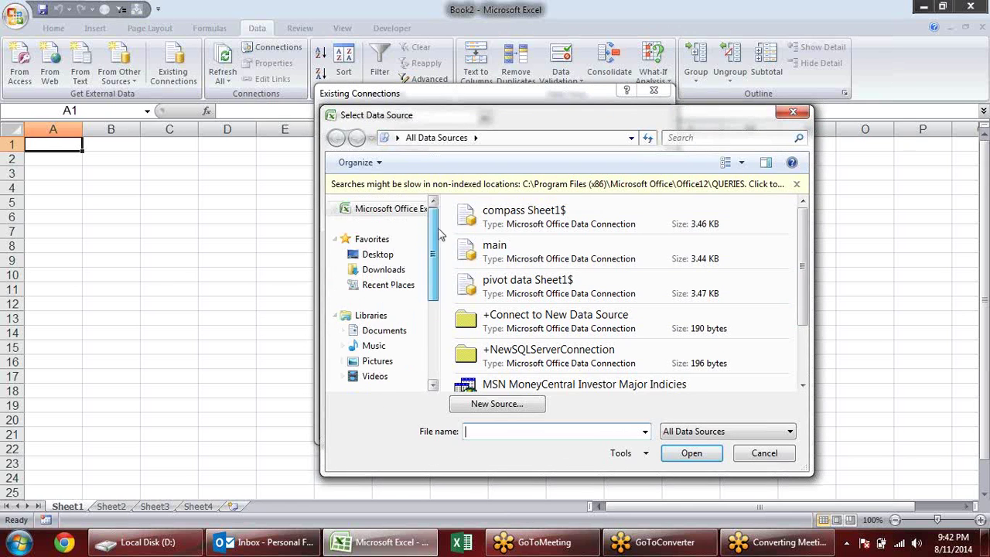
{"action": "left_click", "coordinate": [377, 253]}
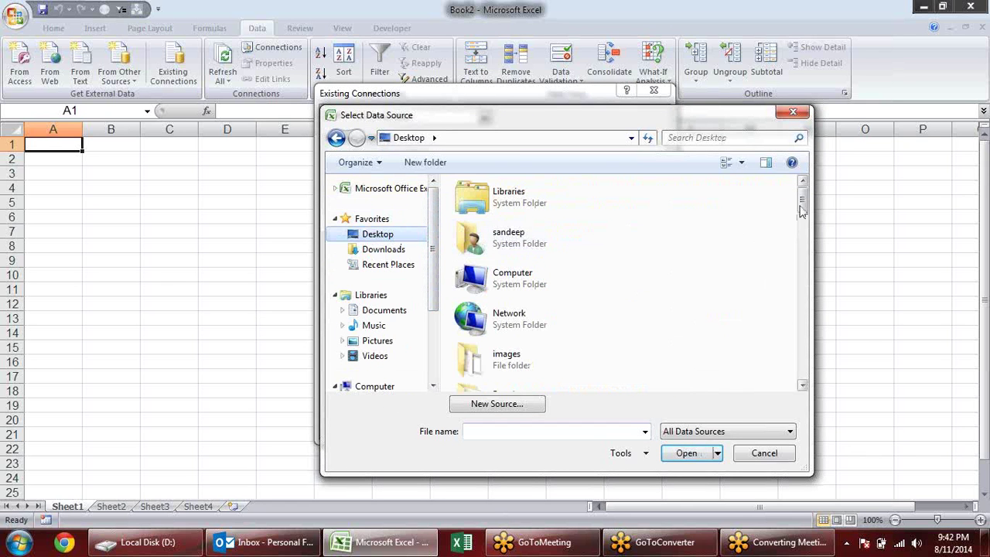
{"action": "left_click_drag", "start_coordinate": [805, 210], "coordinate": [802, 256]}
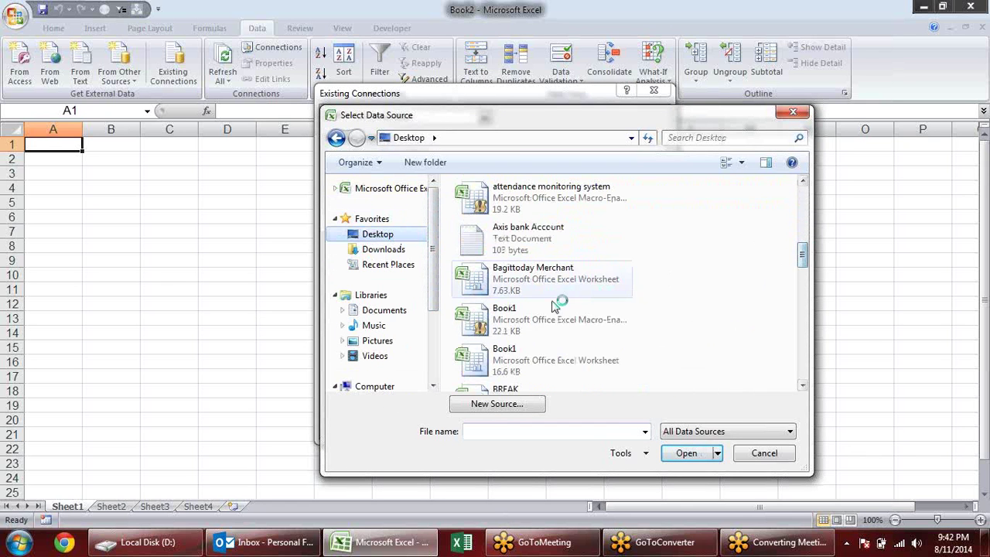
{"action": "left_click", "coordinate": [546, 330]}
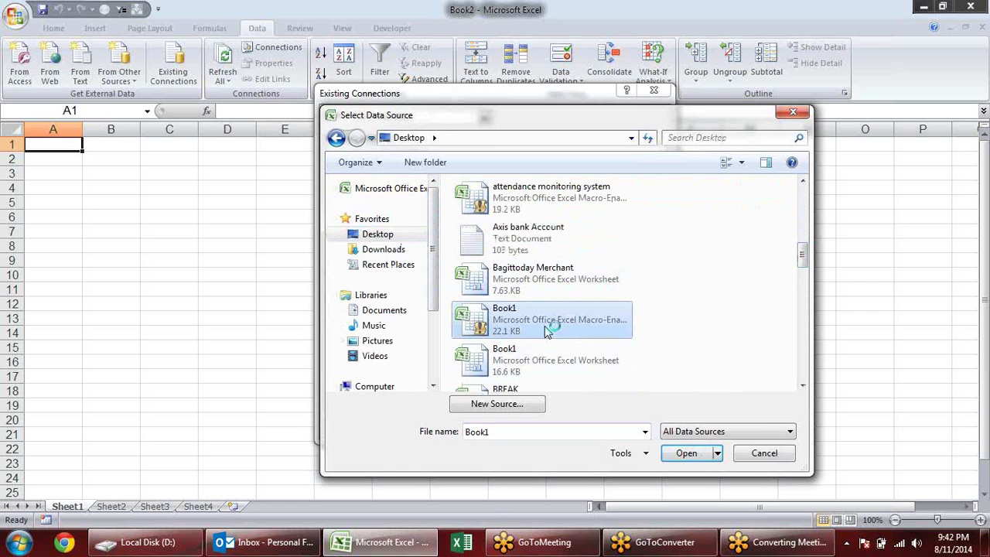
{"action": "type", "text": "pivot data"}
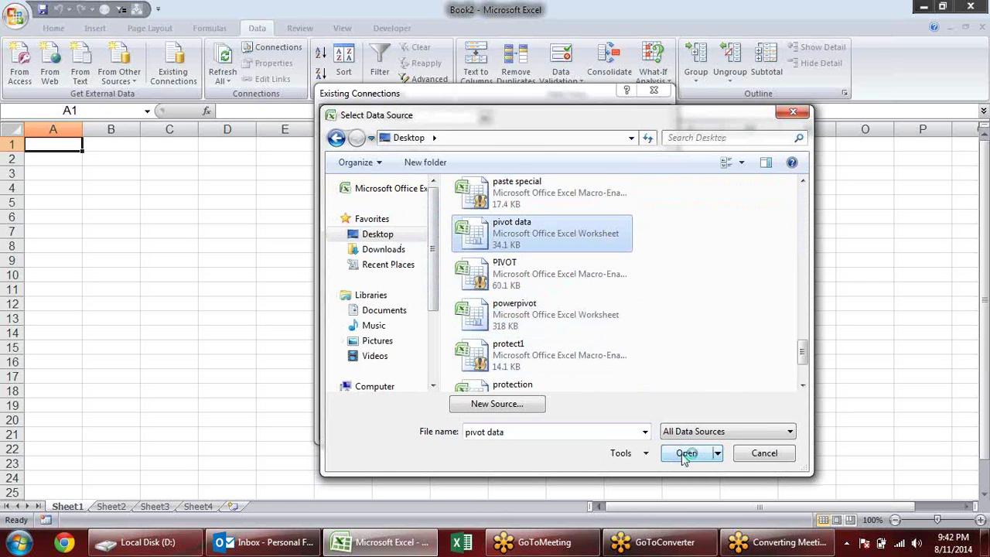
{"action": "left_click", "coordinate": [517, 273]}
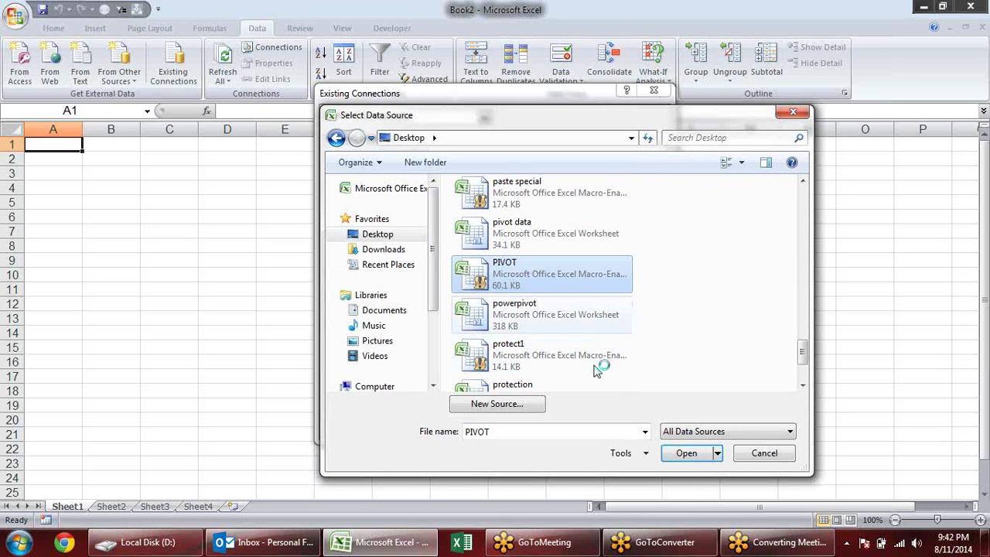
{"action": "left_click", "coordinate": [683, 454]}
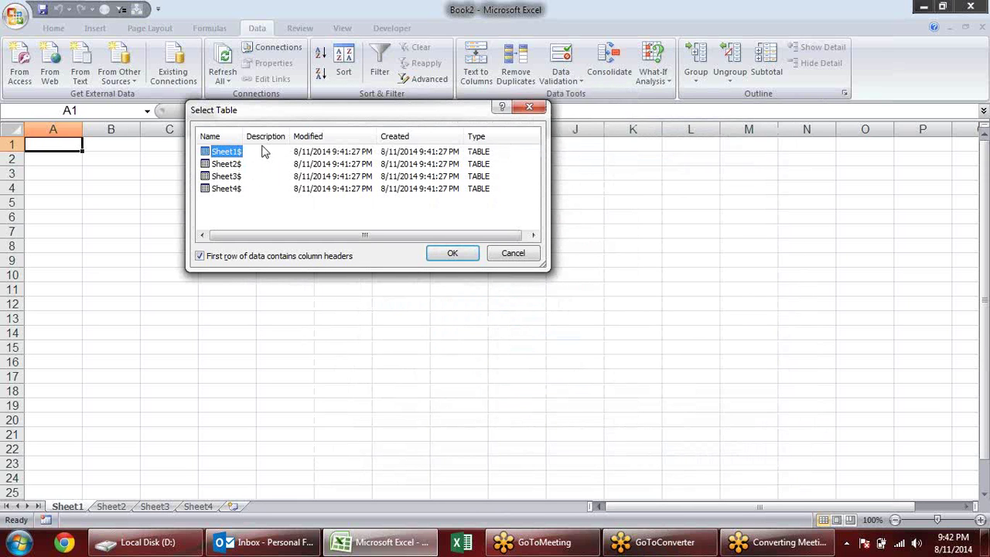
Import Sheet1$ as a PivotTable at A1 with Name and Sum of SALES1, then remove SALES1
{"action": "left_click", "coordinate": [452, 254]}
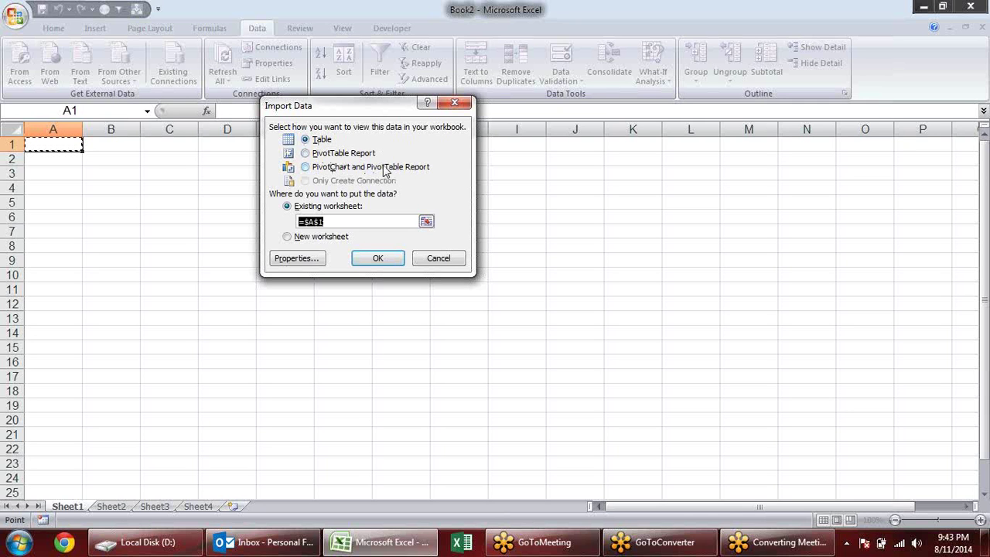
{"action": "left_click", "coordinate": [333, 154]}
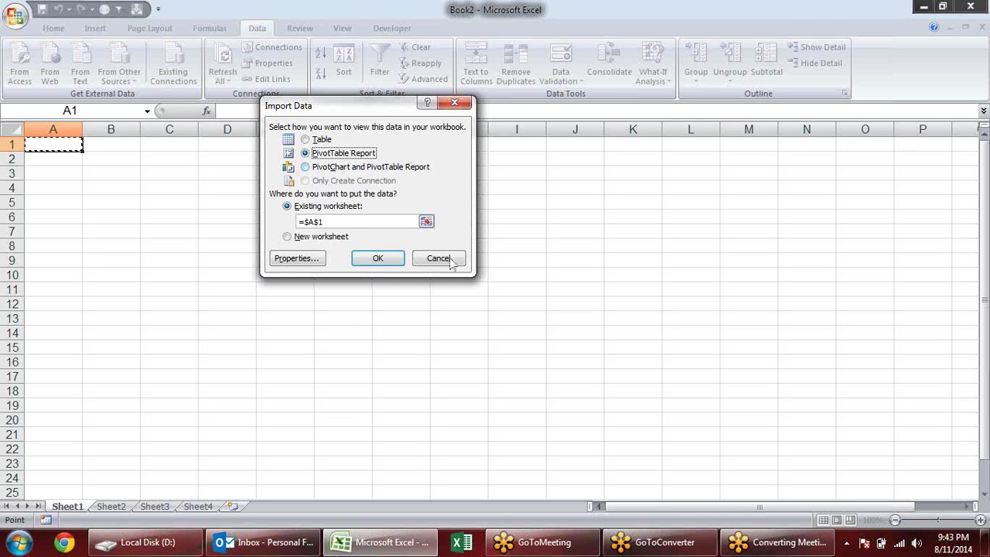
{"action": "left_click", "coordinate": [378, 261]}
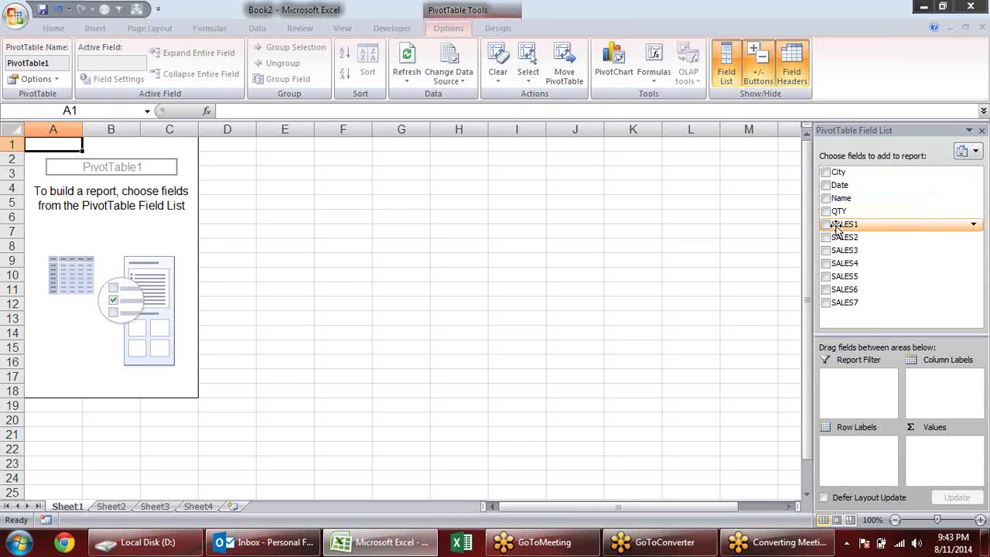
{"action": "left_click", "coordinate": [826, 199]}
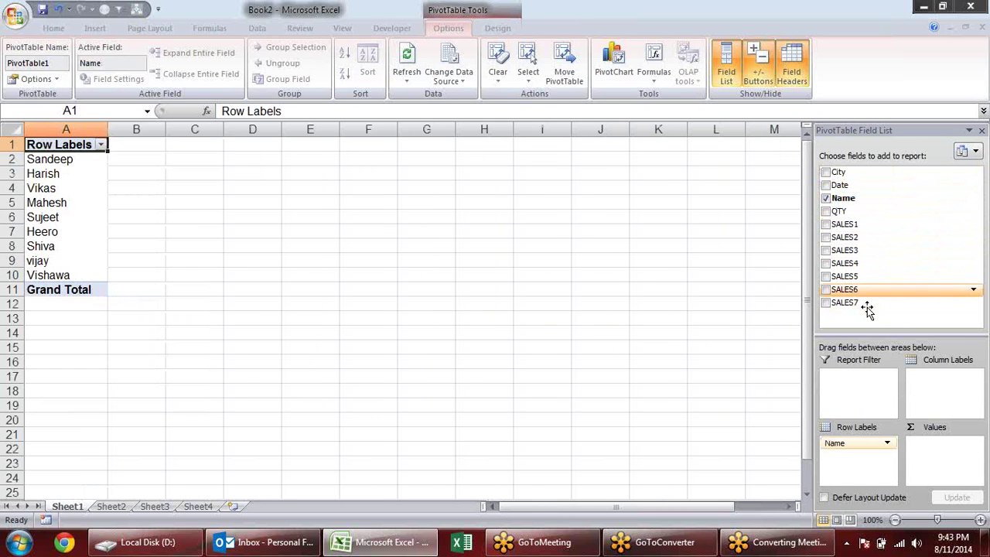
{"action": "left_click", "coordinate": [826, 224]}
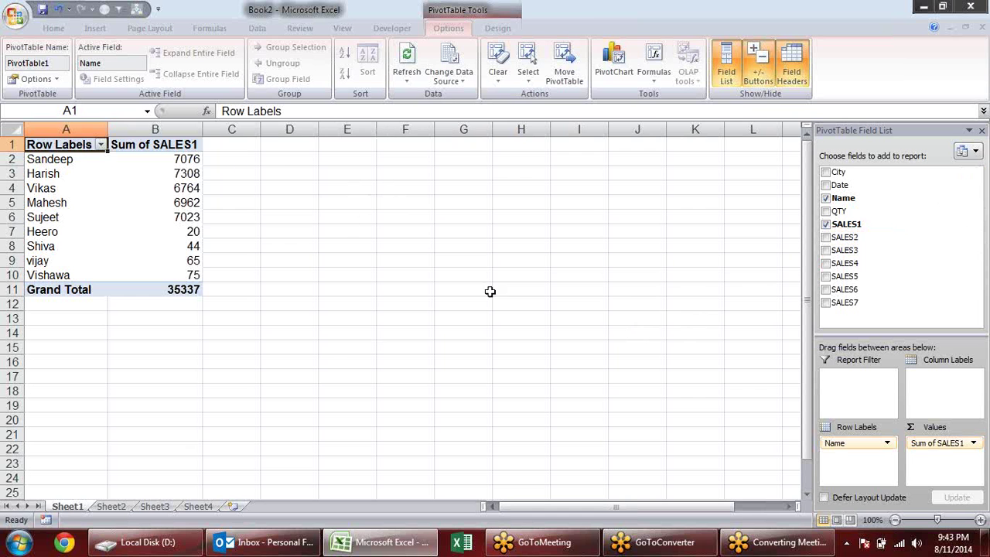
{"action": "mouse_move", "coordinate": [200, 223]}
{"action": "left_mouse_down"}
{"action": "mouse_move", "coordinate": [179, 235]}
{"action": "mouse_move", "coordinate": [226, 226]}
{"action": "left_mouse_up"}
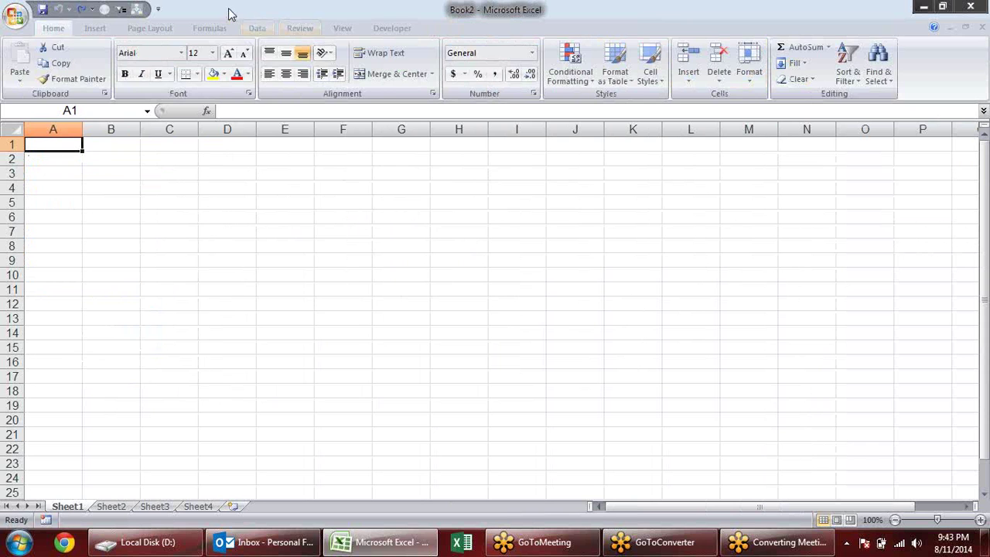
Open the saved PIVOT Sheet1$ connection from Existing Connections for import
{"action": "left_click", "coordinate": [257, 29]}
{"action": "left_click", "coordinate": [173, 68]}
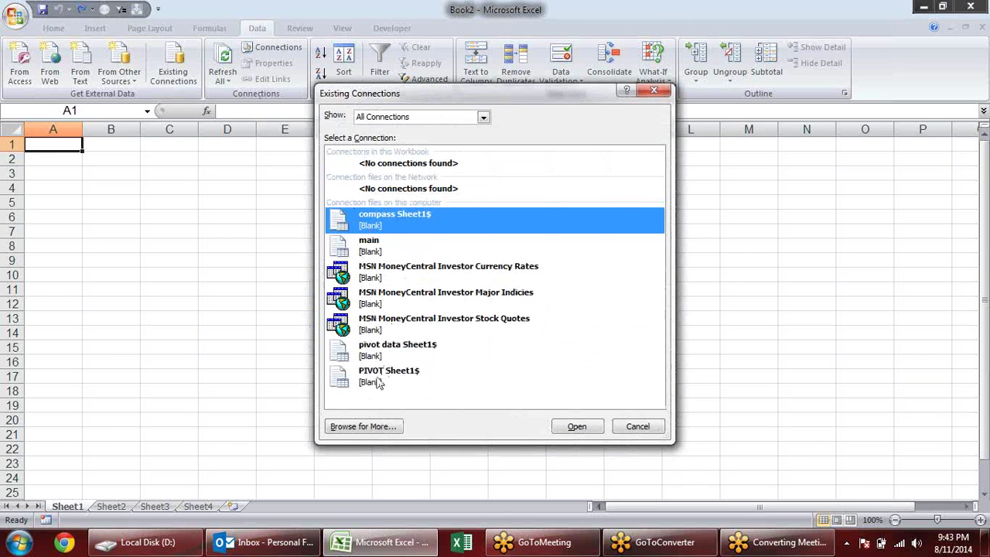
{"action": "left_click", "coordinate": [401, 387]}
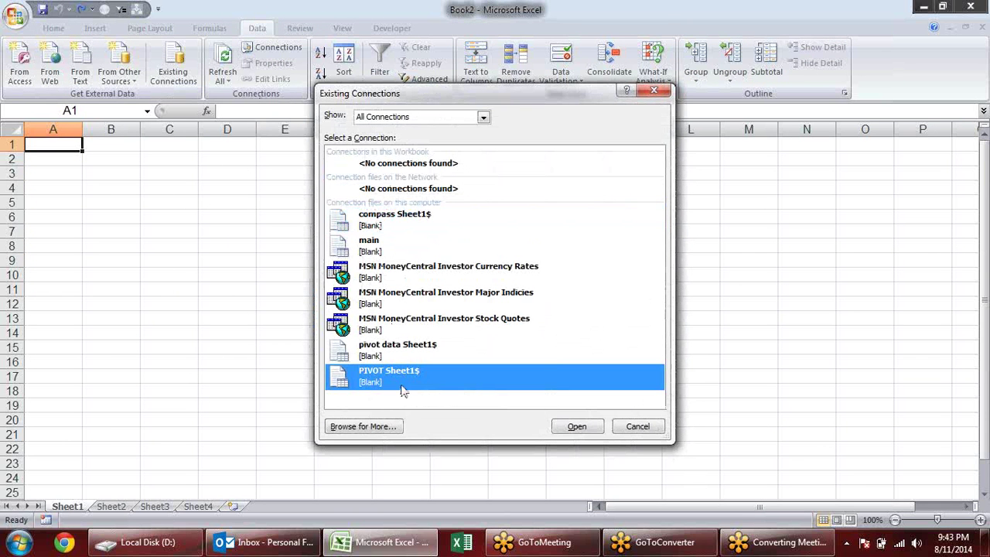
{"action": "left_click", "coordinate": [582, 430]}
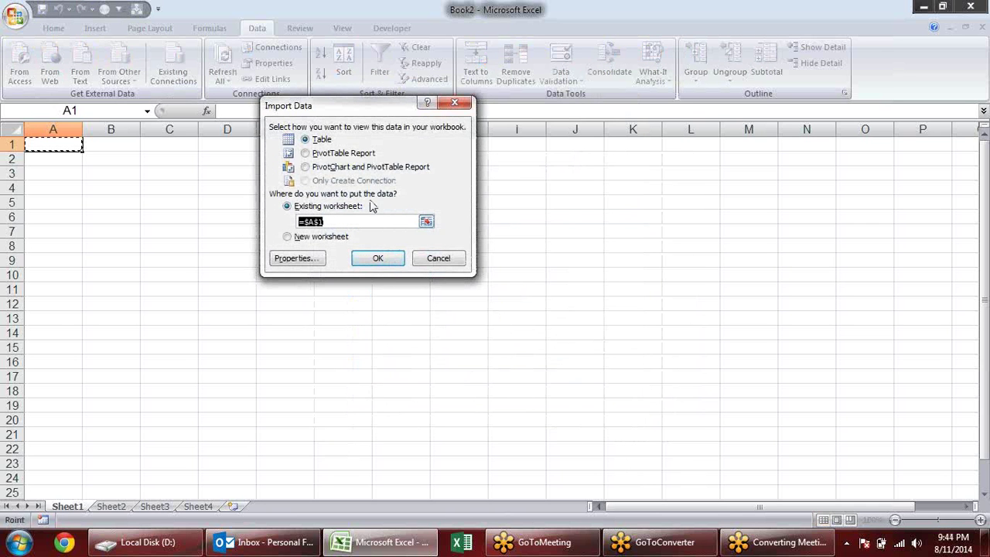
Import as PivotChart and PivotTable Report with Name rows and Sum of SALES1
{"action": "left_click", "coordinate": [334, 168]}
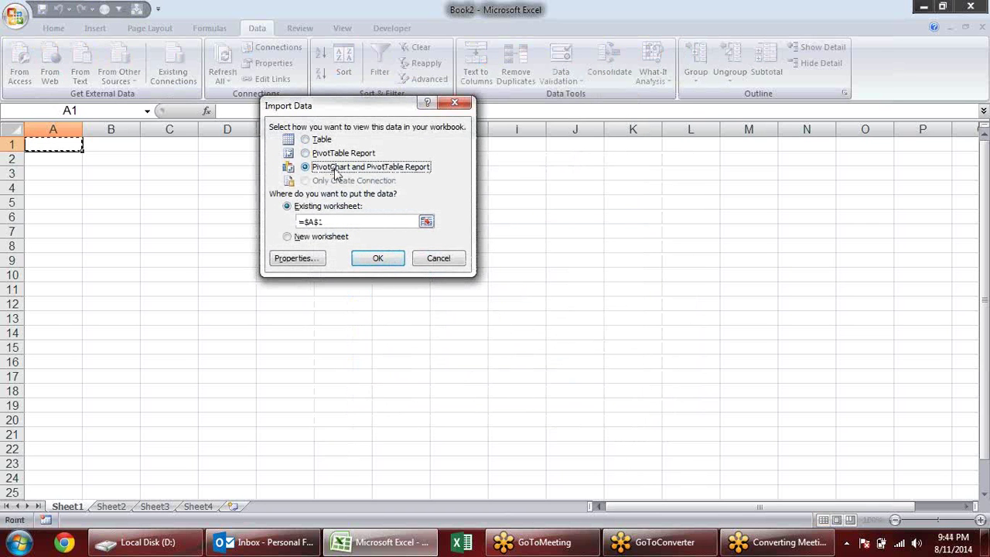
{"action": "left_click", "coordinate": [378, 260]}
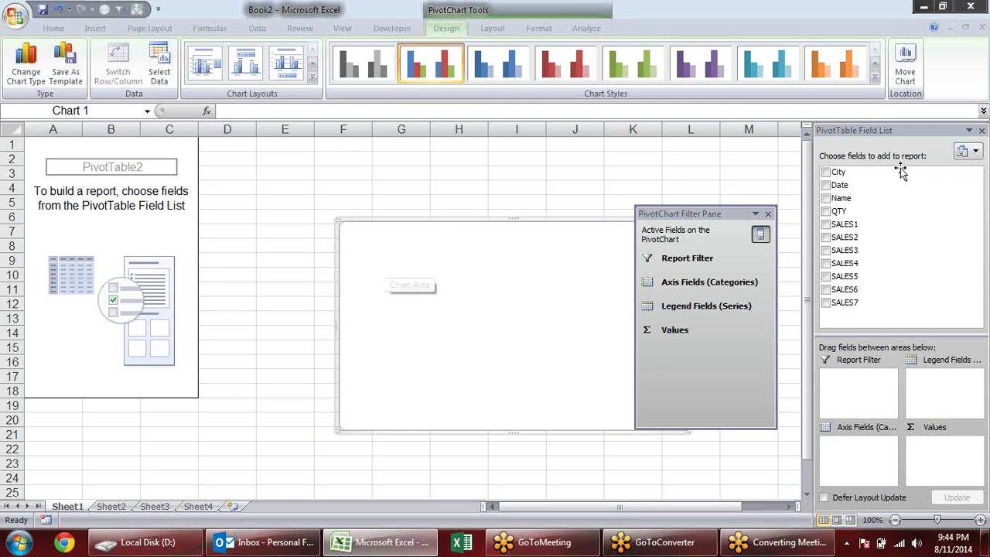
{"action": "left_click", "coordinate": [826, 198]}
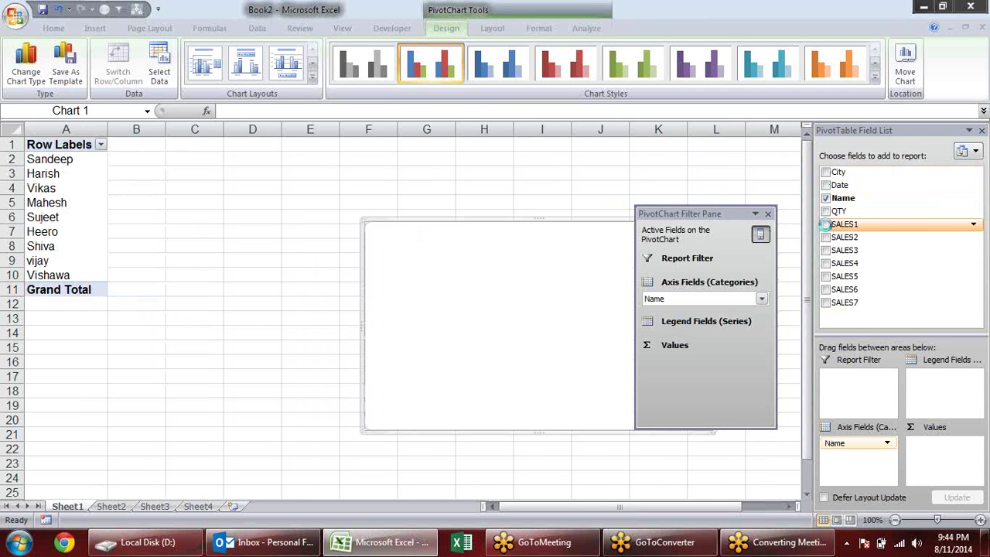
{"action": "left_click", "coordinate": [825, 224]}
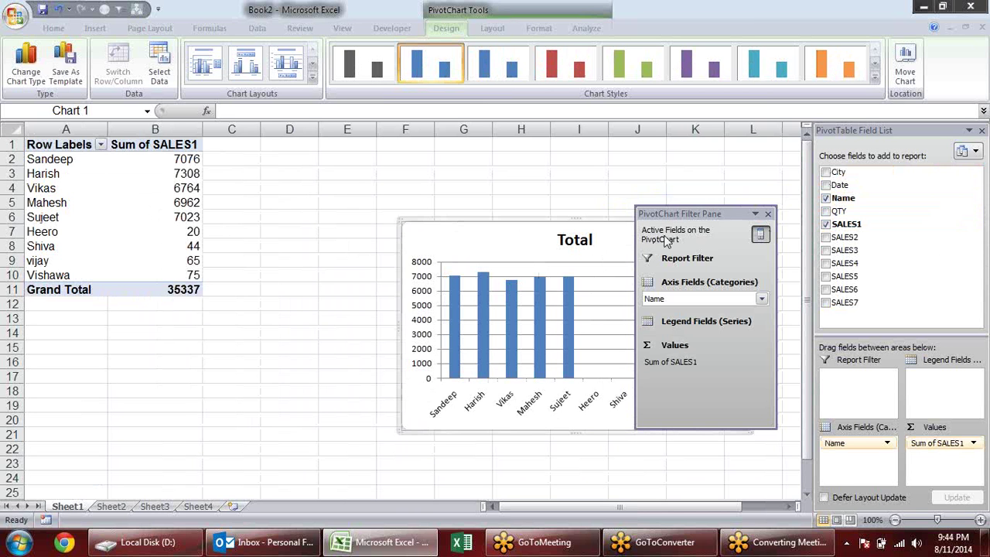
Close the PivotChart filter pane and delete the pivot chart
{"action": "left_click_drag", "start_coordinate": [674, 215], "coordinate": [757, 208]}
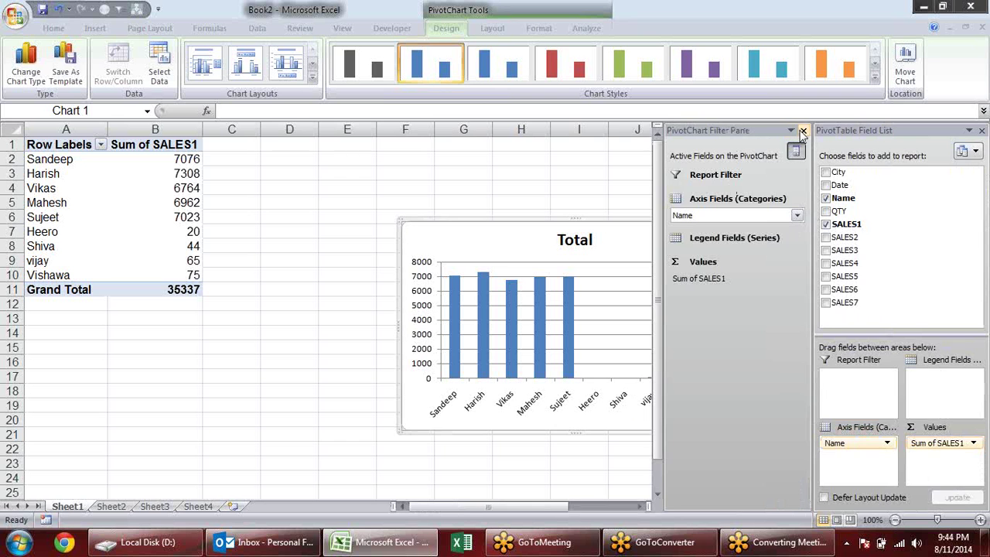
{"action": "left_click", "coordinate": [804, 132]}
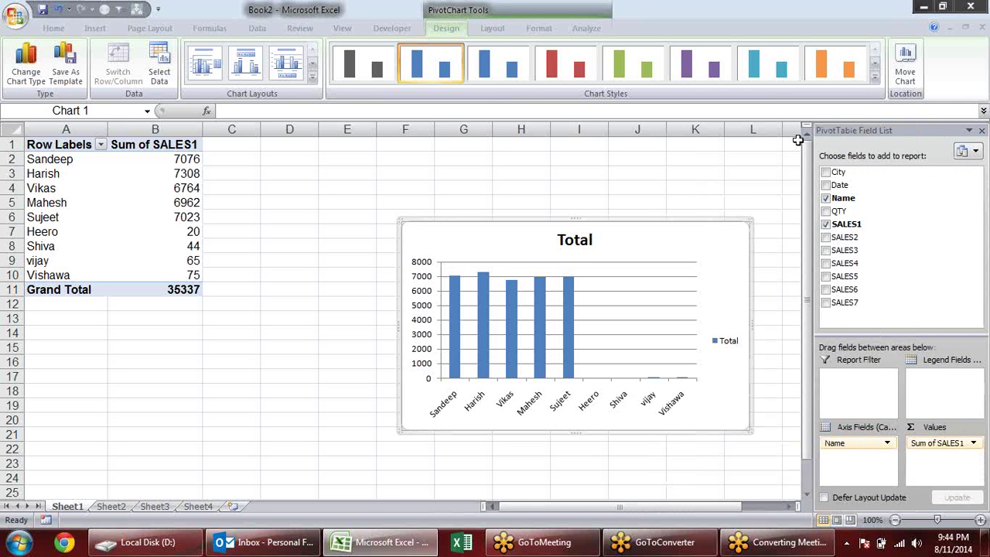
{"action": "left_click", "coordinate": [283, 186]}
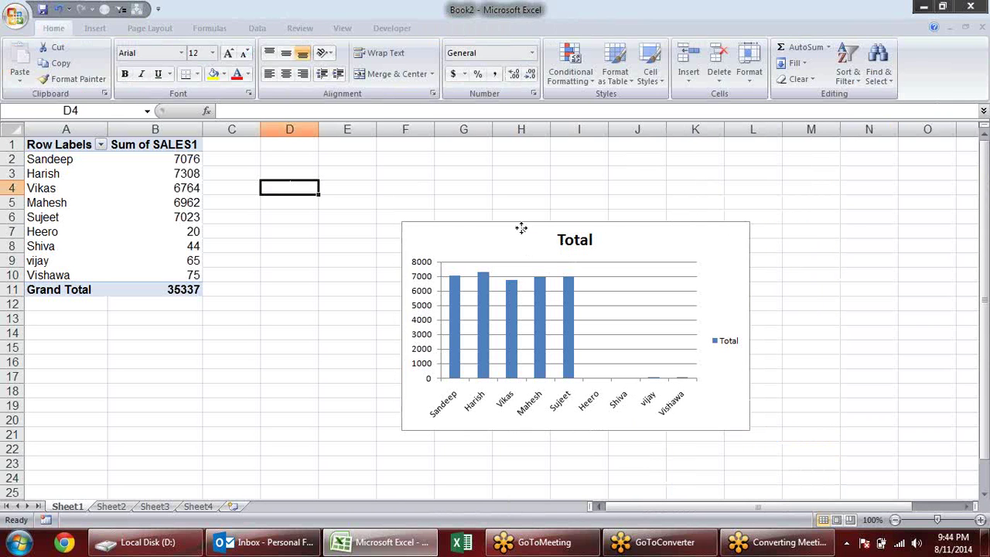
{"action": "left_click", "coordinate": [521, 228]}
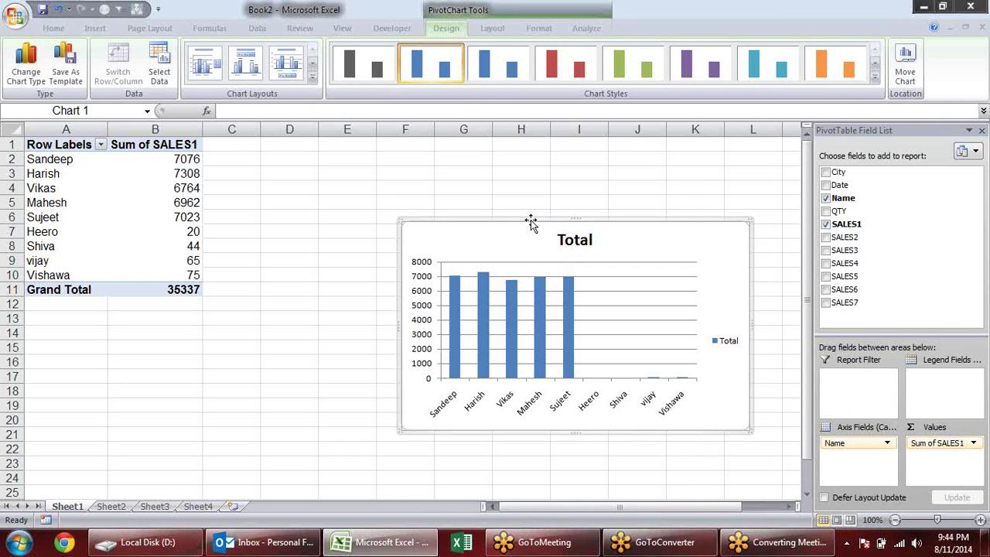
{"action": "key", "text": "Delete"}
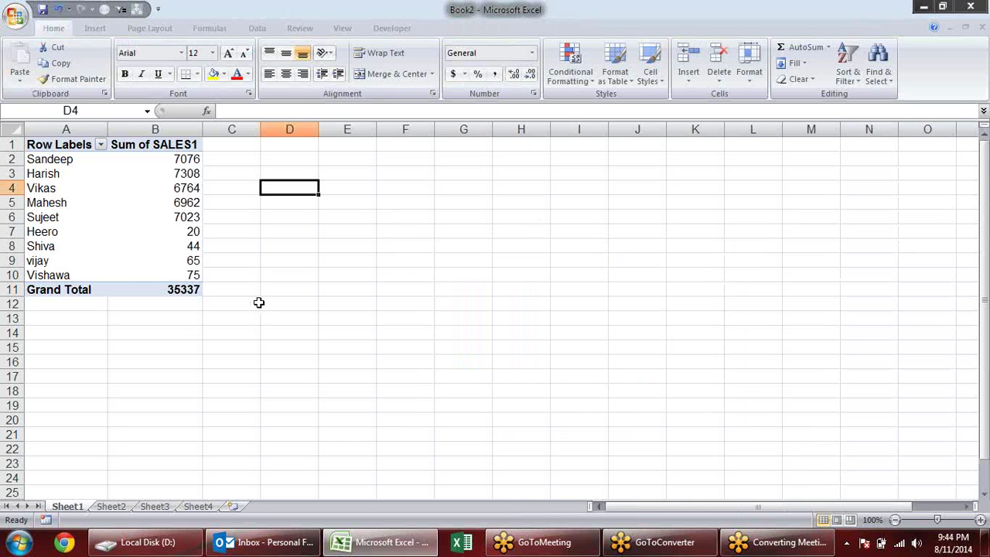
Review the PivotTable Options tabs (Totals & Filters, Display, Printing, Data), then close the dialog
{"action": "left_click", "coordinate": [263, 305]}
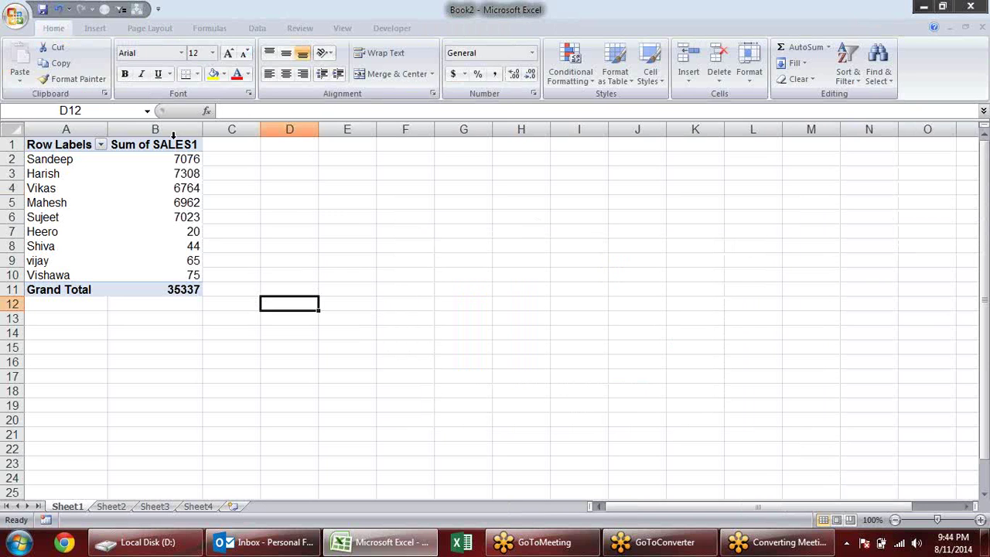
{"action": "left_click", "coordinate": [257, 29]}
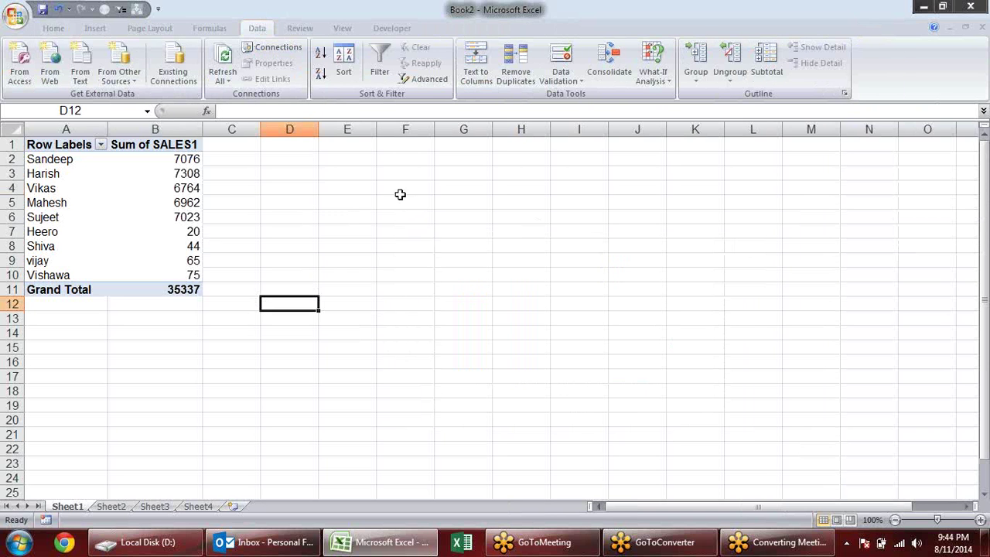
{"action": "left_click", "coordinate": [140, 197]}
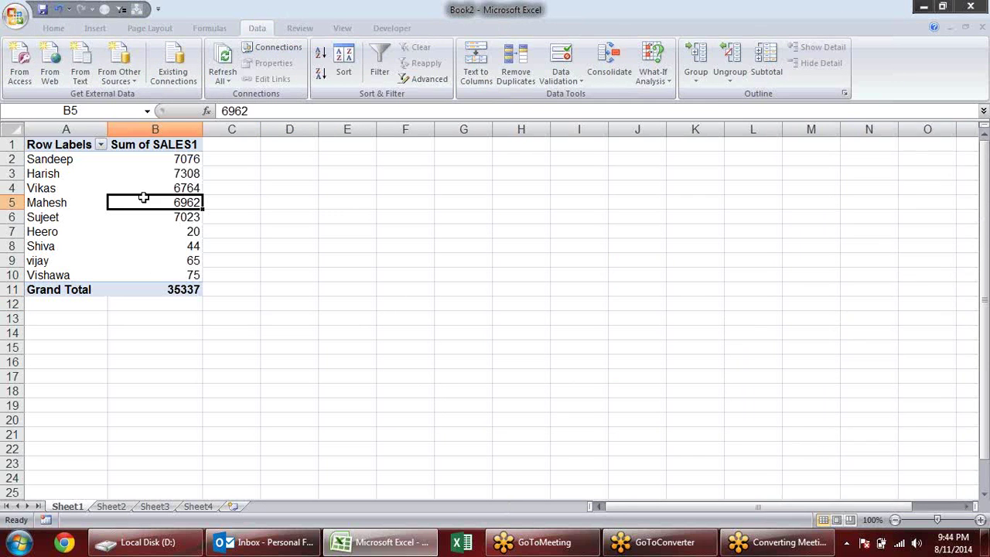
{"action": "right_click", "coordinate": [139, 171]}
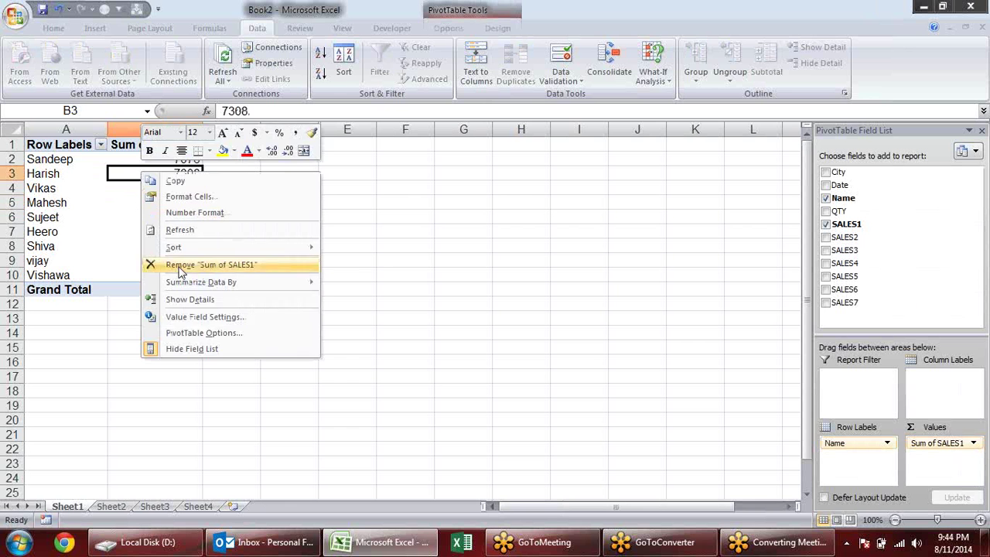
{"action": "left_click", "coordinate": [212, 334]}
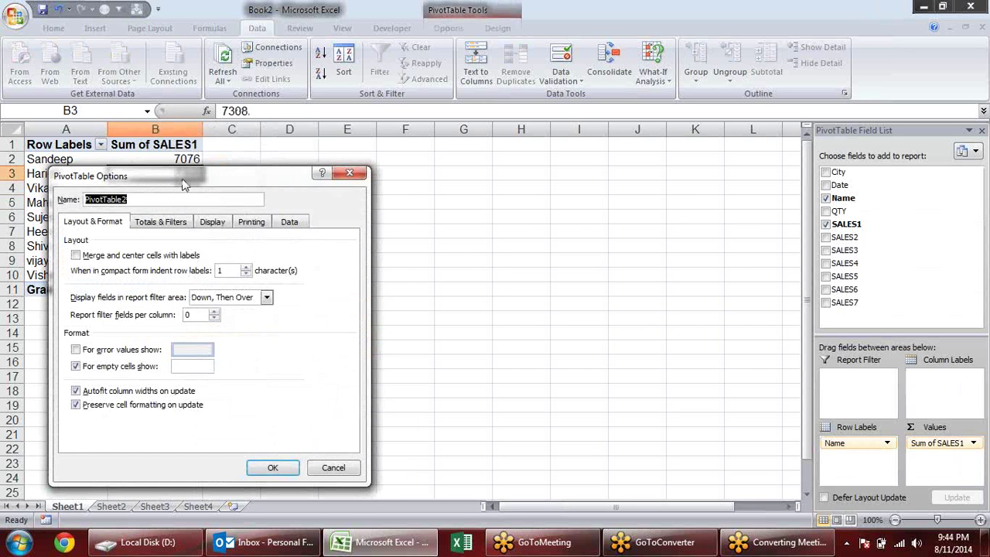
{"action": "left_click_drag", "start_coordinate": [184, 184], "coordinate": [295, 181]}
{"action": "left_click", "coordinate": [270, 219]}
{"action": "left_click", "coordinate": [324, 219]}
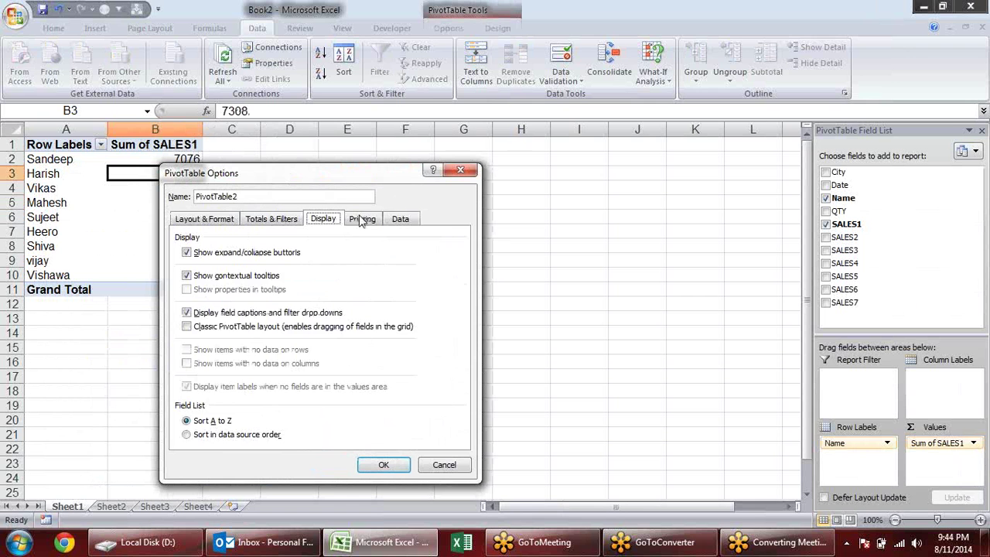
{"action": "left_click", "coordinate": [361, 221]}
{"action": "left_click", "coordinate": [401, 221]}
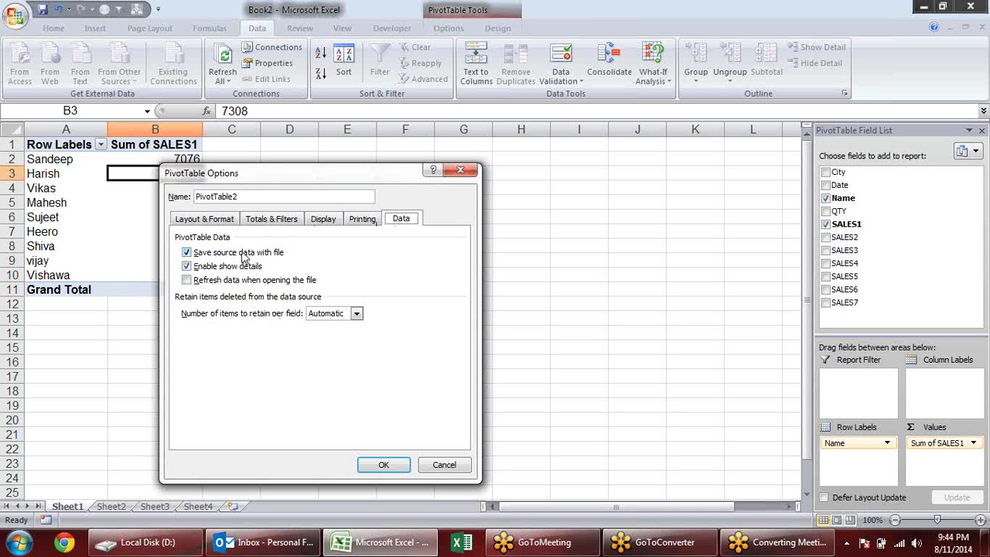
{"action": "left_click", "coordinate": [461, 171]}
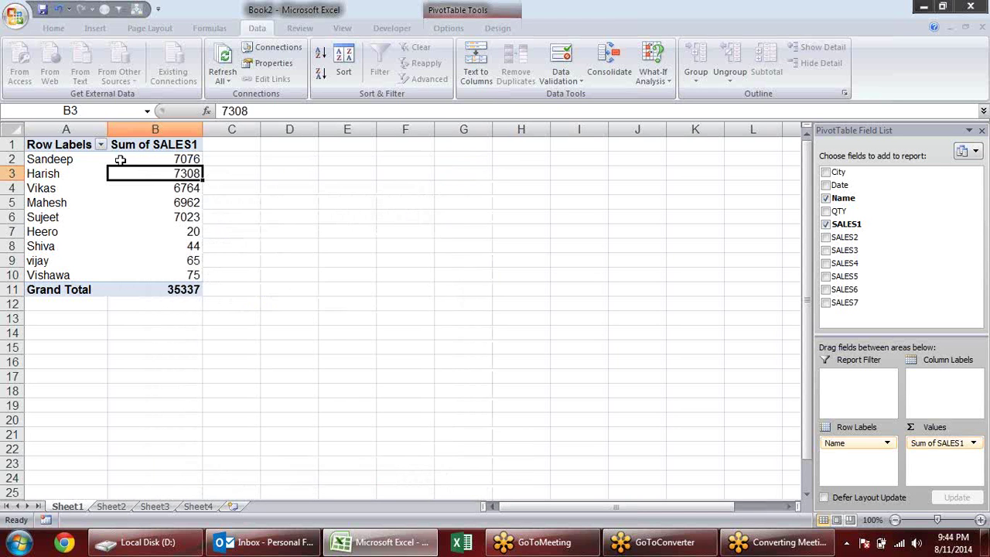
Show the detail rows behind Harish's SALES1 total of 7308
{"action": "left_click", "coordinate": [195, 158]}
{"action": "left_click", "coordinate": [186, 188]}
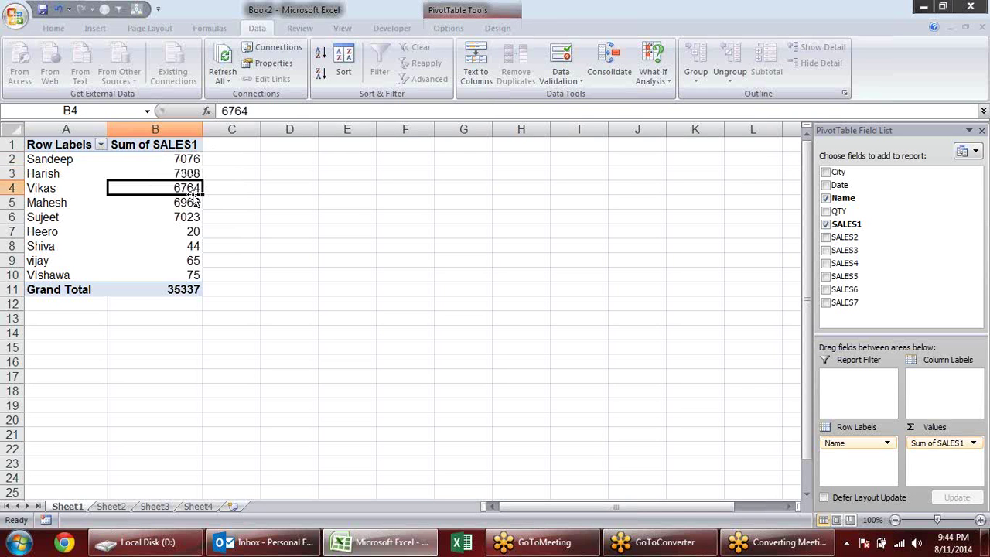
{"action": "left_click", "coordinate": [193, 226]}
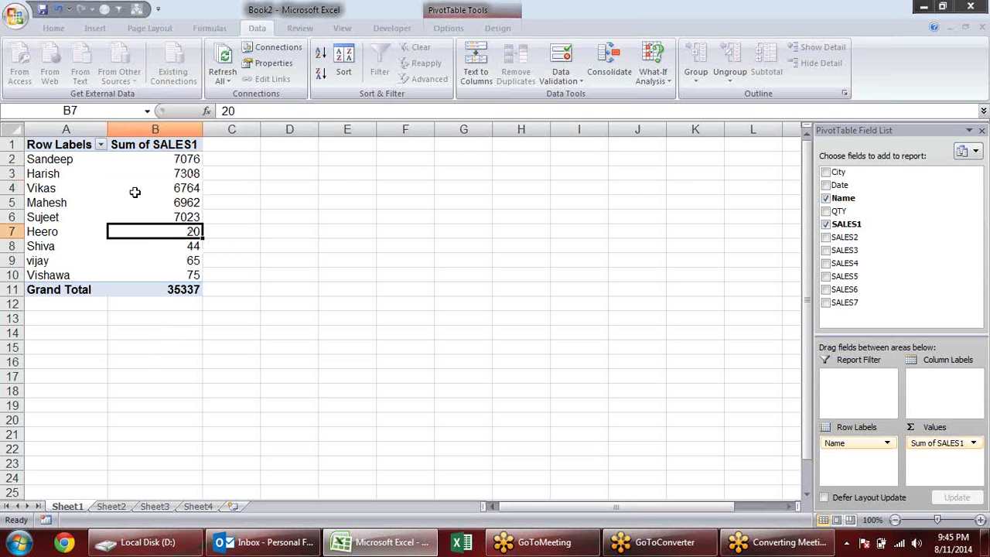
{"action": "left_click", "coordinate": [183, 177]}
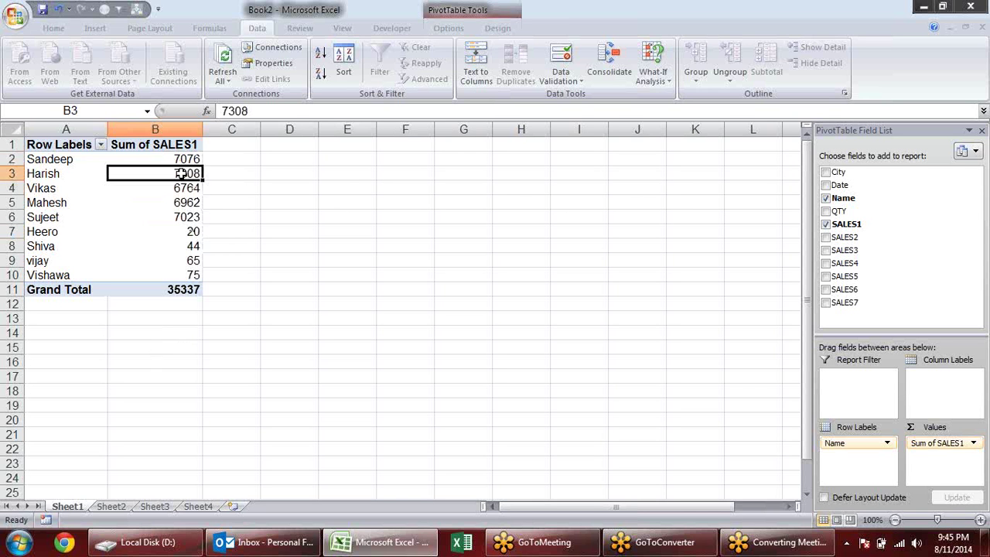
{"action": "double_click", "coordinate": [180, 174]}
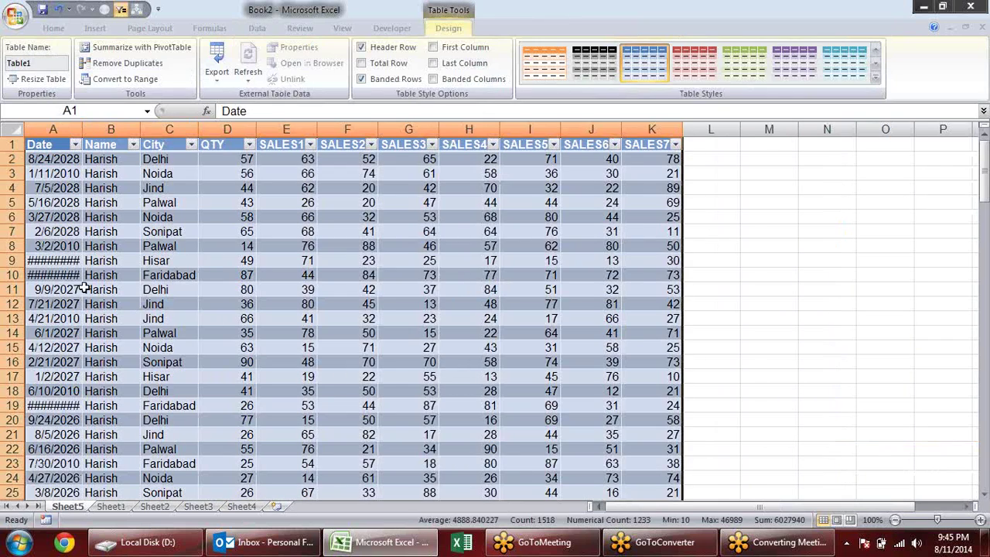
Delete the Sheet5 detail sheet created by Show Details
{"action": "left_click", "coordinate": [116, 176]}
{"action": "scroll", "coordinate": [154, 274], "scroll_direction": "down", "scroll_amount": 4}
{"action": "scroll", "coordinate": [160, 294], "scroll_direction": "down", "scroll_amount": 6}
{"action": "scroll", "coordinate": [159, 314], "scroll_direction": "down", "scroll_amount": 9}
{"action": "scroll", "coordinate": [163, 323], "scroll_direction": "down", "scroll_amount": 4}
{"action": "scroll", "coordinate": [162, 324], "scroll_direction": "down", "scroll_amount": 6}
{"action": "scroll", "coordinate": [162, 324], "scroll_direction": "down", "scroll_amount": 7}
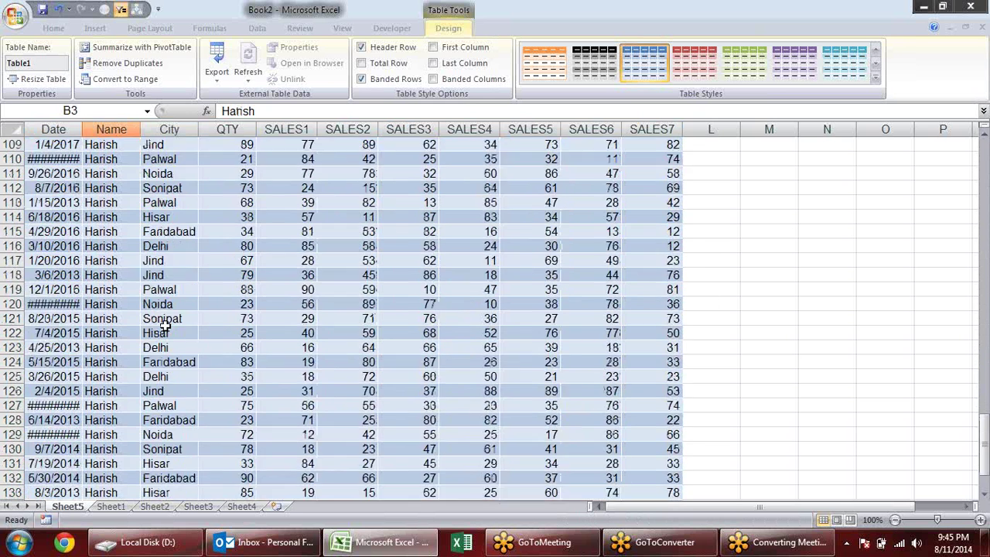
{"action": "scroll", "coordinate": [163, 325], "scroll_direction": "down", "scroll_amount": 5}
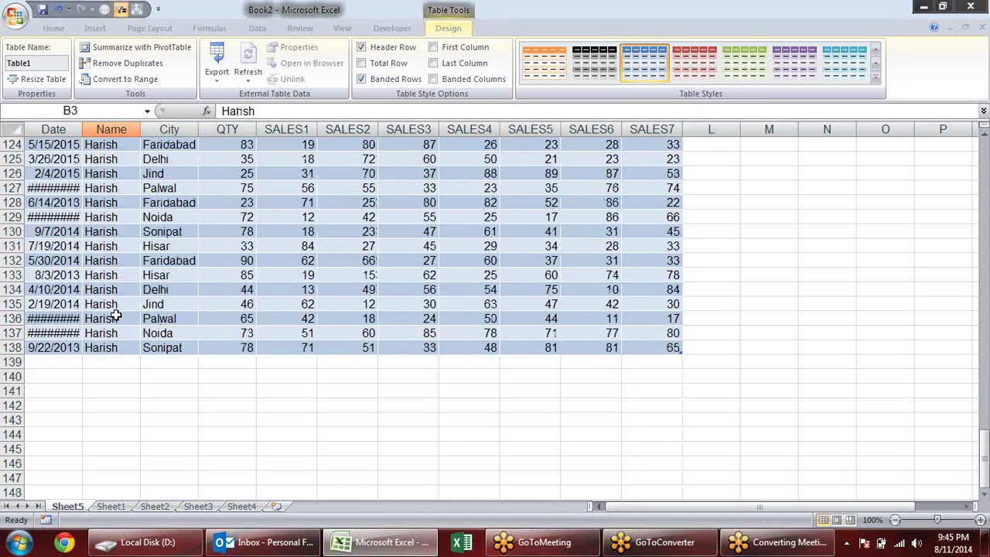
{"action": "right_click", "coordinate": [75, 514]}
{"action": "left_click", "coordinate": [137, 369]}
{"action": "left_click", "coordinate": [469, 307]}
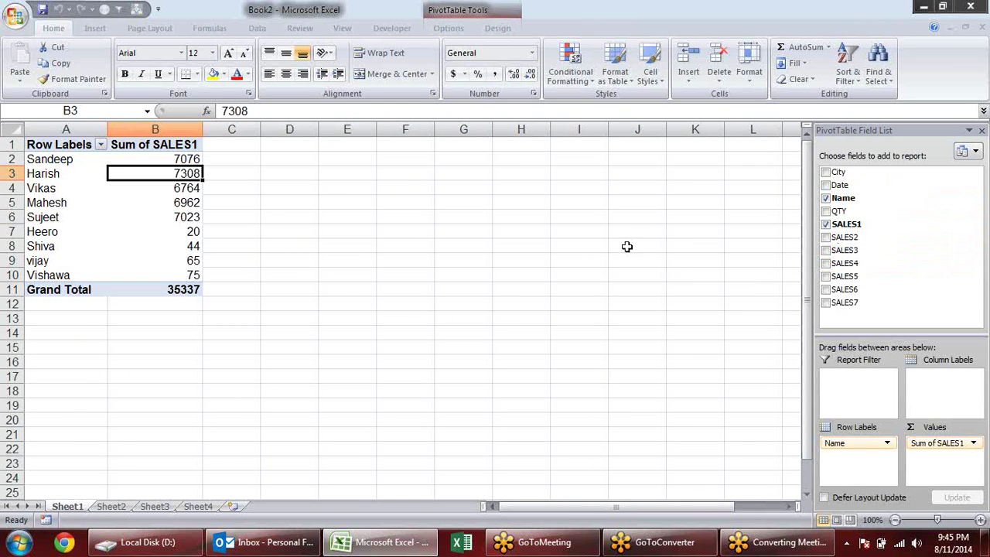
Add Sum of QTY to the pivot and widen column D
{"action": "left_click", "coordinate": [825, 211]}
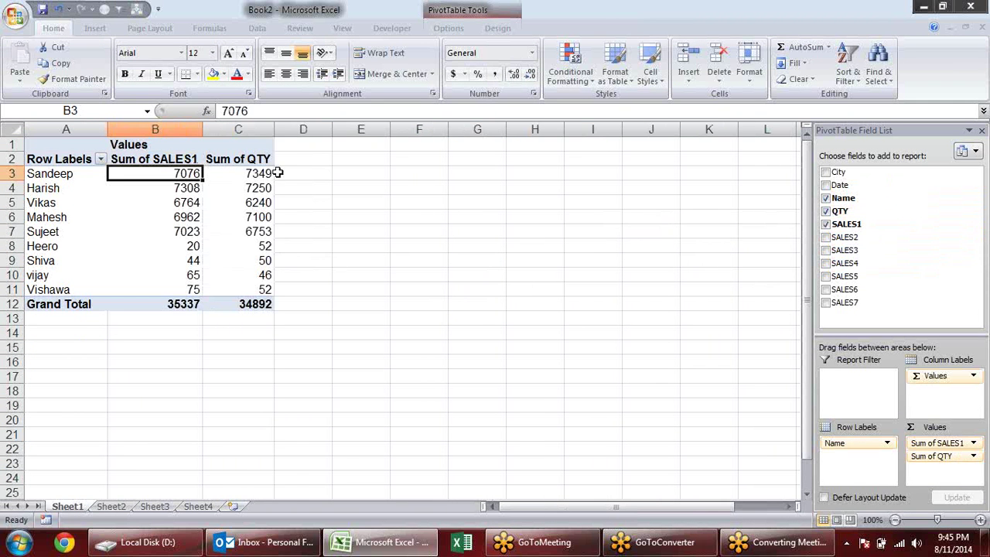
{"action": "left_click_drag", "start_coordinate": [332, 129], "coordinate": [359, 129]}
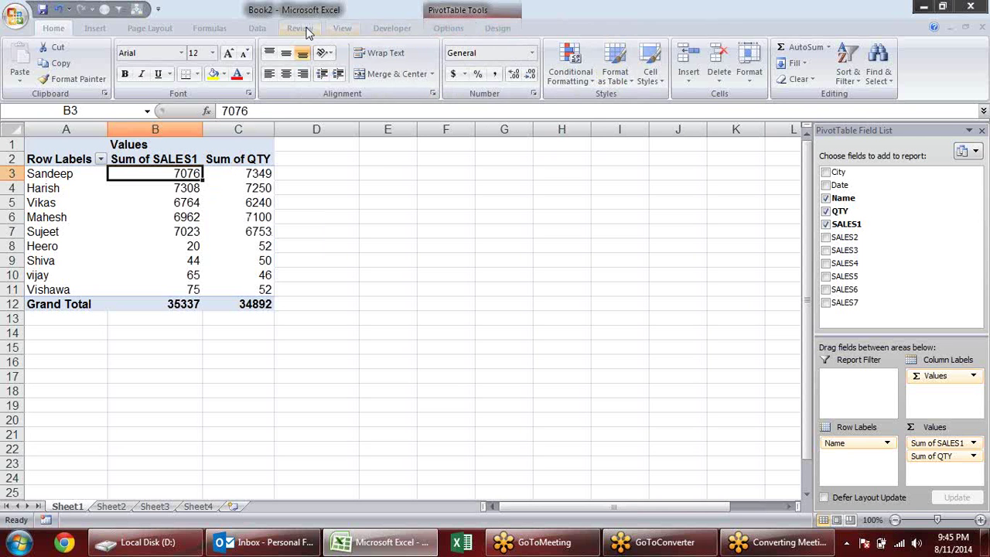
{"action": "left_click", "coordinate": [449, 30]}
{"action": "left_click", "coordinate": [655, 77]}
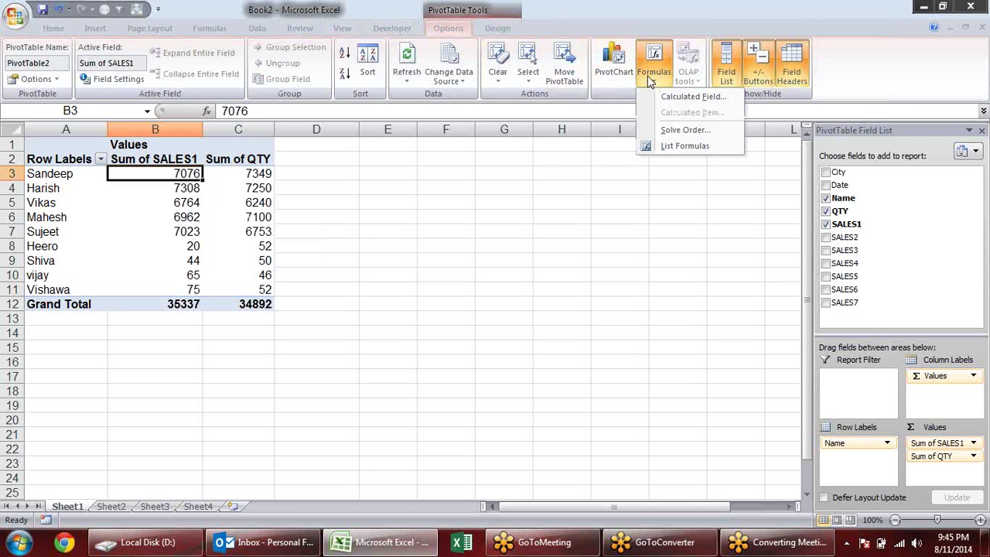
{"action": "left_click", "coordinate": [710, 98]}
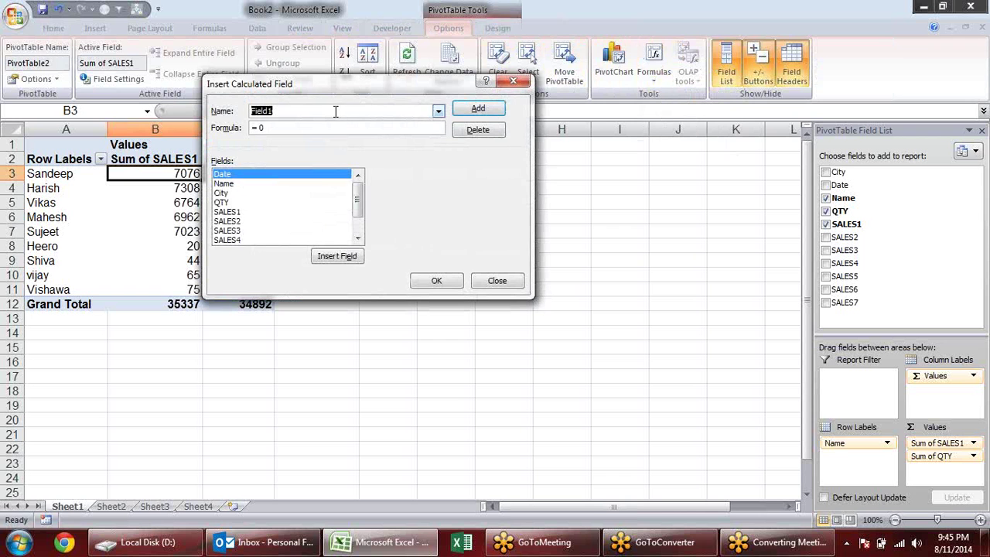
{"action": "type", "text": "amt"}
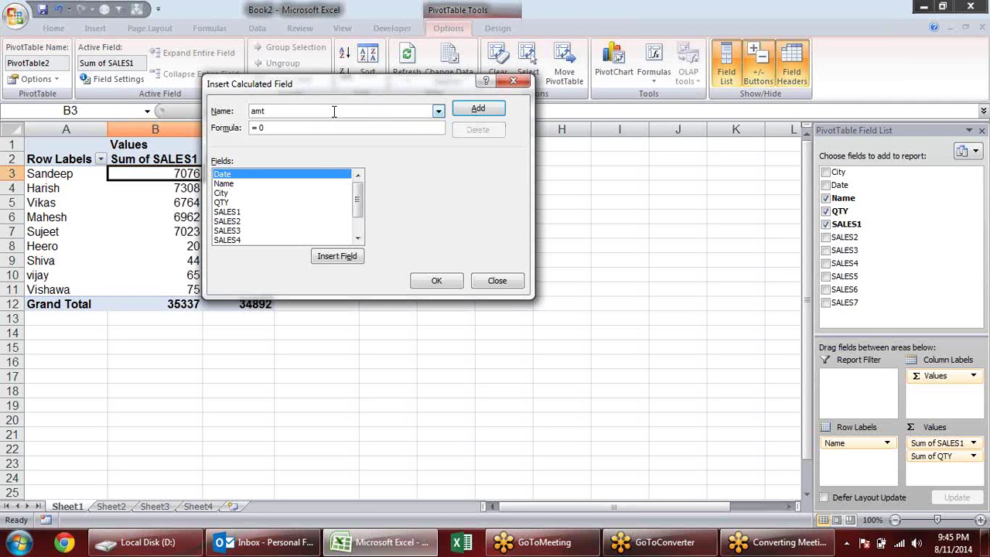
{"action": "scroll", "coordinate": [360, 194], "scroll_direction": "down", "scroll_amount": 1}
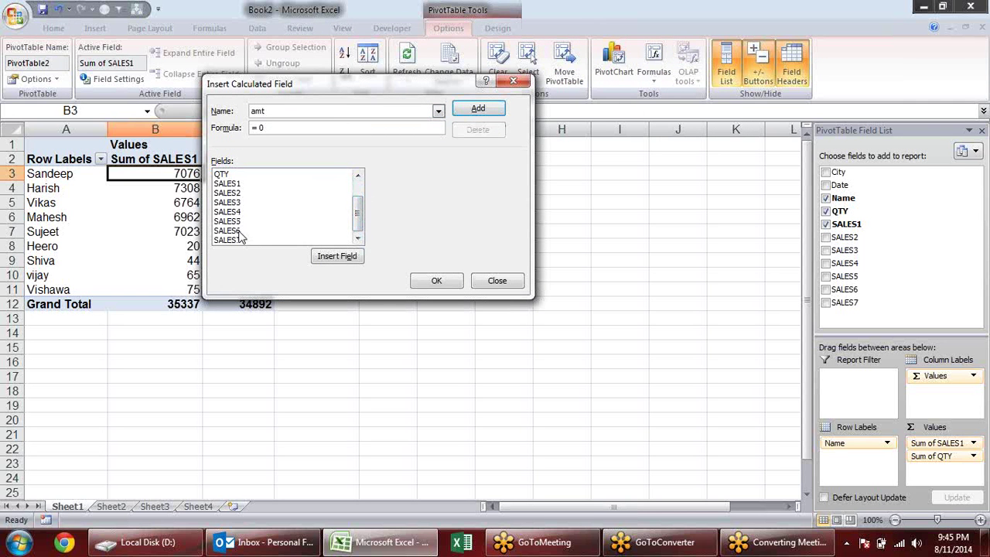
{"action": "left_click", "coordinate": [235, 174]}
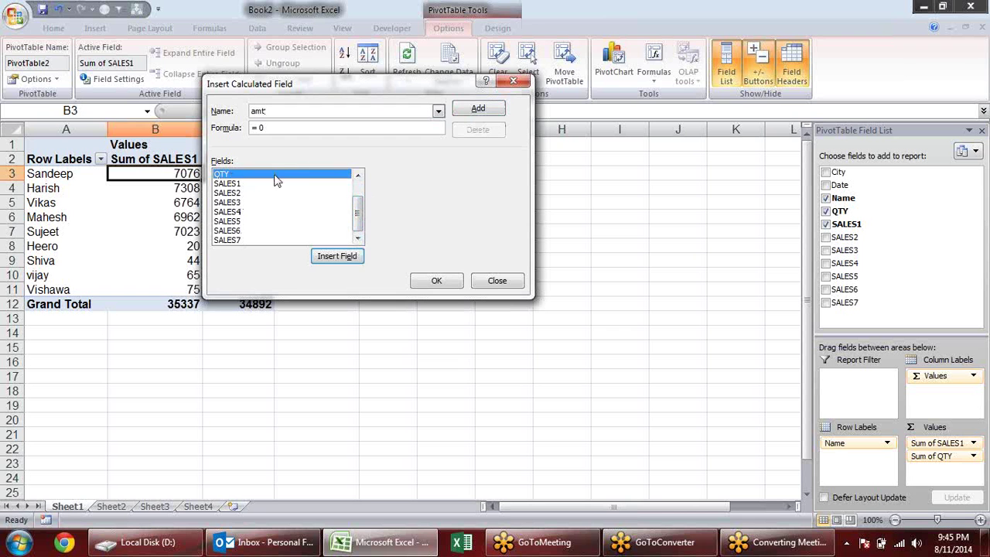
{"action": "left_click", "coordinate": [352, 256]}
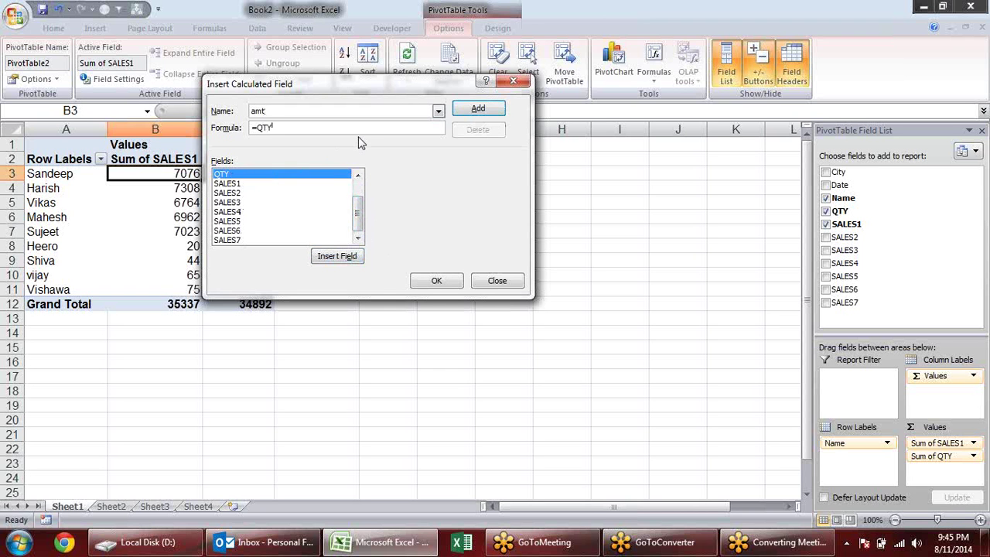
{"action": "type", "text": "*"}
{"action": "left_click", "coordinate": [248, 184]}
{"action": "left_click", "coordinate": [348, 257]}
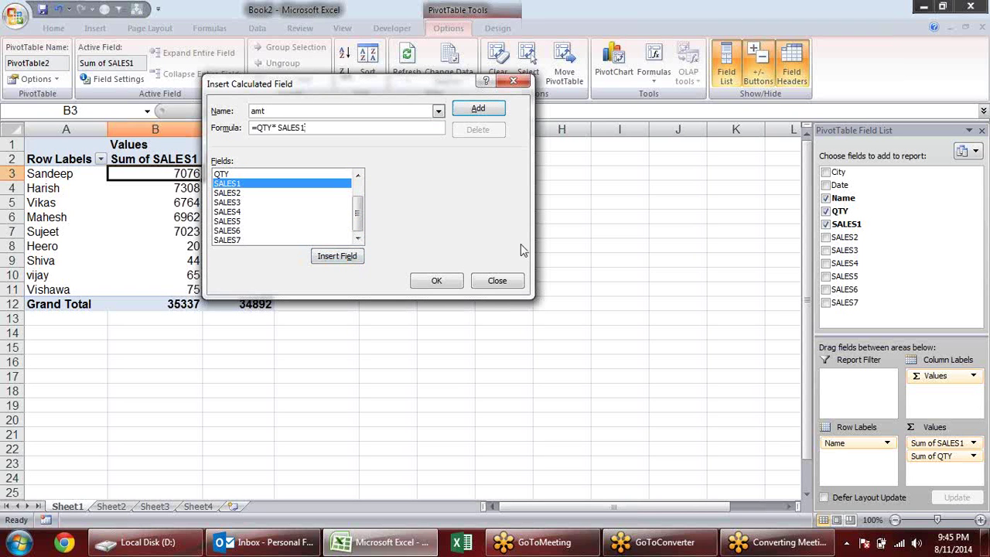
{"action": "left_click", "coordinate": [436, 281]}
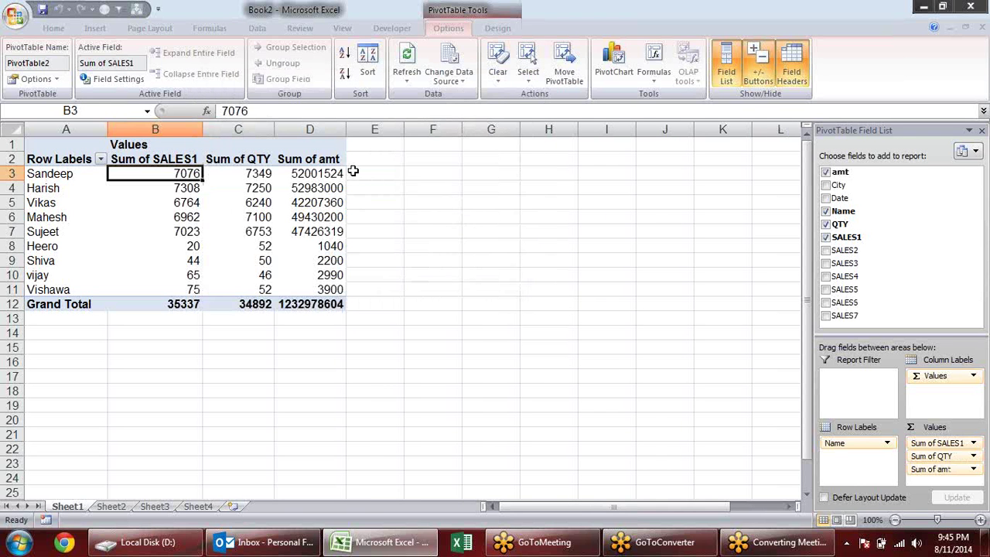
{"action": "left_click", "coordinate": [330, 160]}
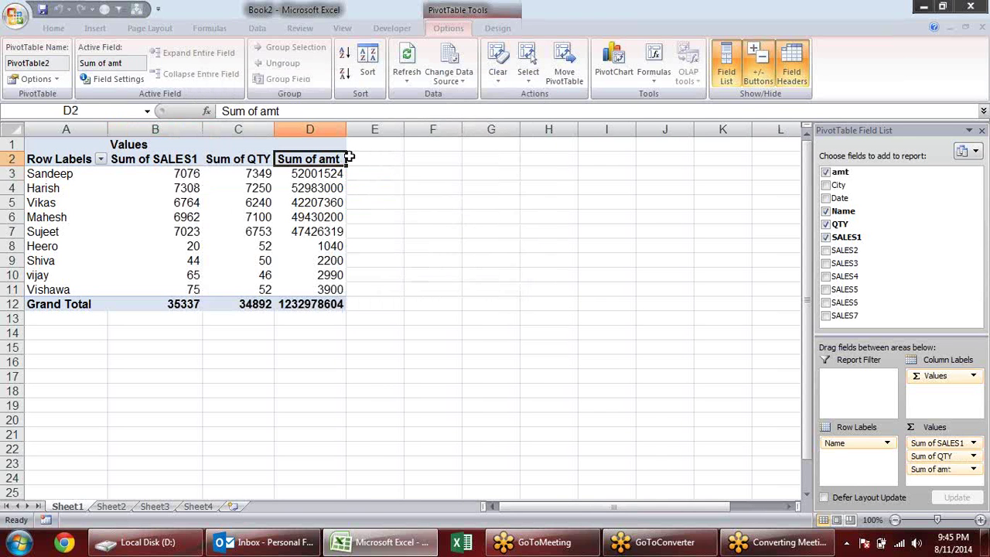
{"action": "left_click", "coordinate": [349, 303]}
{"action": "left_click", "coordinate": [396, 206]}
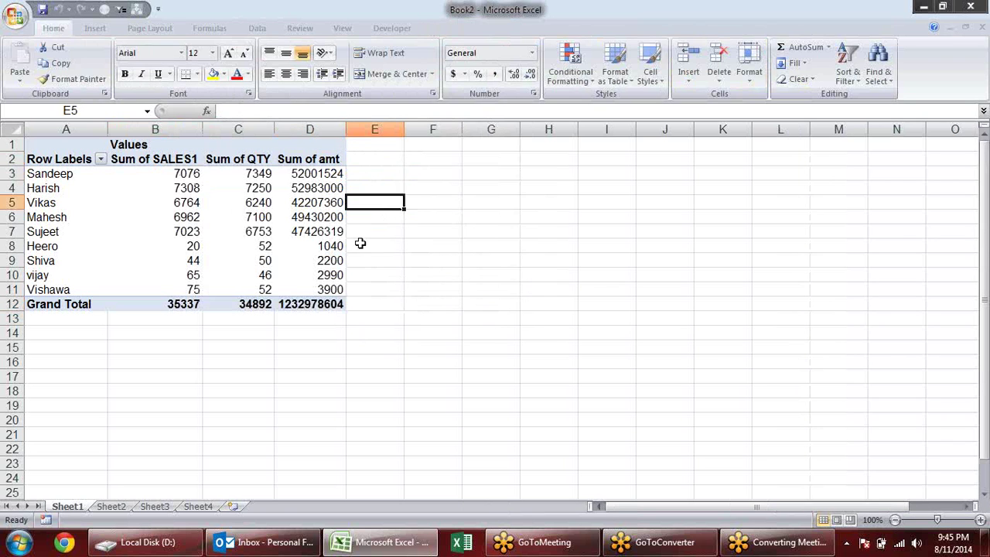
{"action": "left_click", "coordinate": [321, 232]}
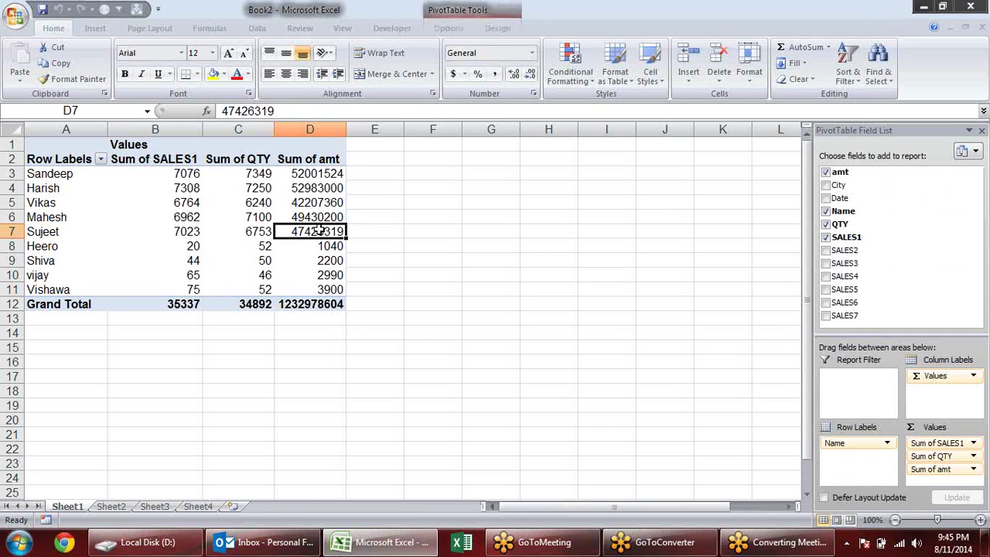
{"action": "double_click", "coordinate": [321, 232]}
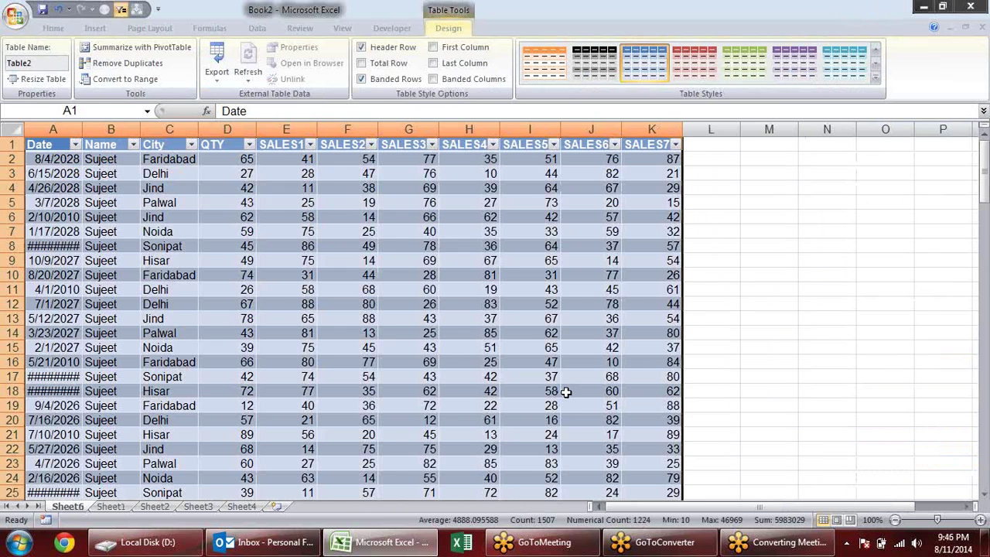
{"action": "scroll", "coordinate": [565, 392], "scroll_direction": "down", "scroll_amount": 1}
{"action": "scroll", "coordinate": [565, 392], "scroll_direction": "down", "scroll_amount": 5}
{"action": "scroll", "coordinate": [565, 392], "scroll_direction": "down", "scroll_amount": 6}
{"action": "scroll", "coordinate": [565, 392], "scroll_direction": "down", "scroll_amount": 5}
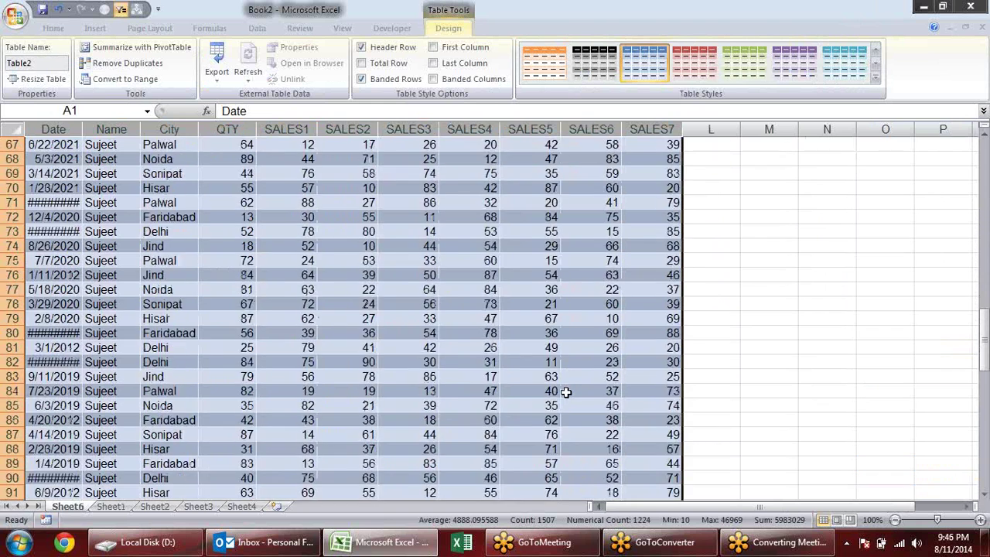
{"action": "scroll", "coordinate": [565, 392], "scroll_direction": "down", "scroll_amount": 6}
{"action": "scroll", "coordinate": [566, 392], "scroll_direction": "down", "scroll_amount": 4}
{"action": "scroll", "coordinate": [565, 392], "scroll_direction": "down", "scroll_amount": 9}
{"action": "scroll", "coordinate": [565, 392], "scroll_direction": "down", "scroll_amount": 2}
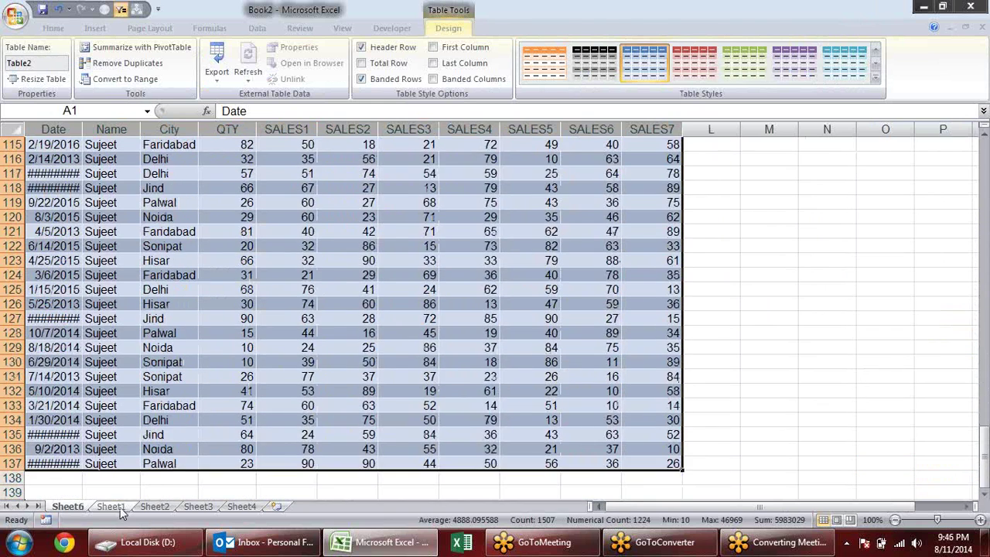
{"action": "left_click", "coordinate": [113, 506]}
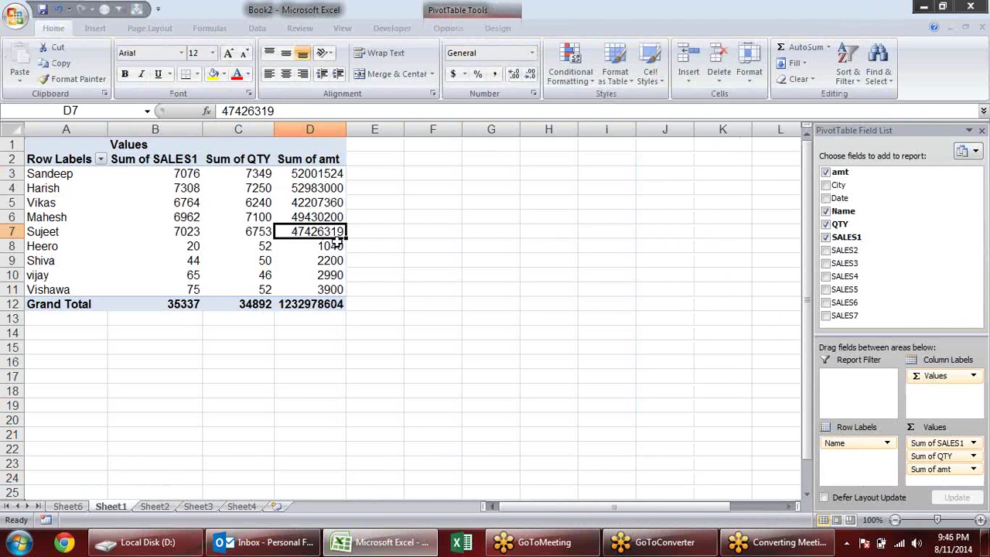
{"action": "left_click", "coordinate": [177, 246]}
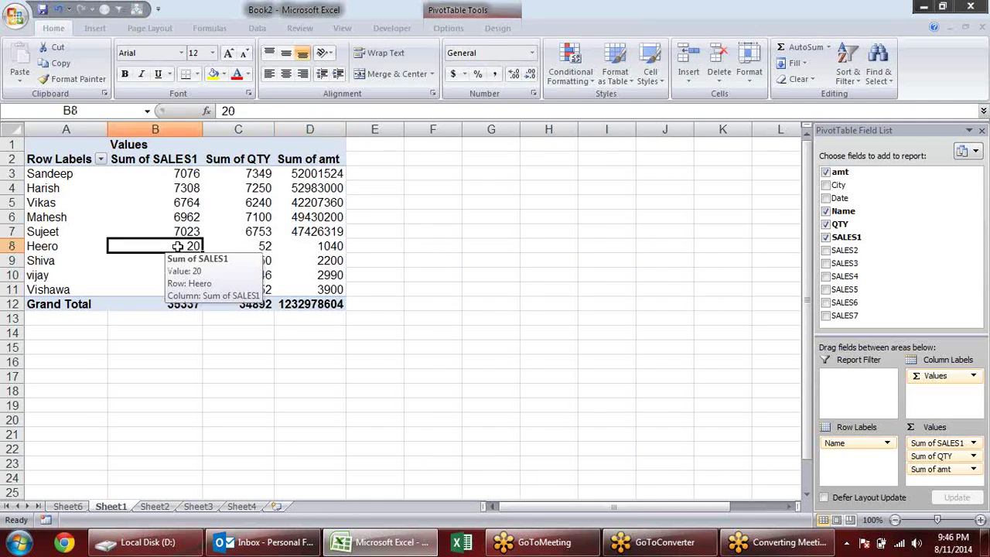
{"action": "double_click", "coordinate": [177, 246]}
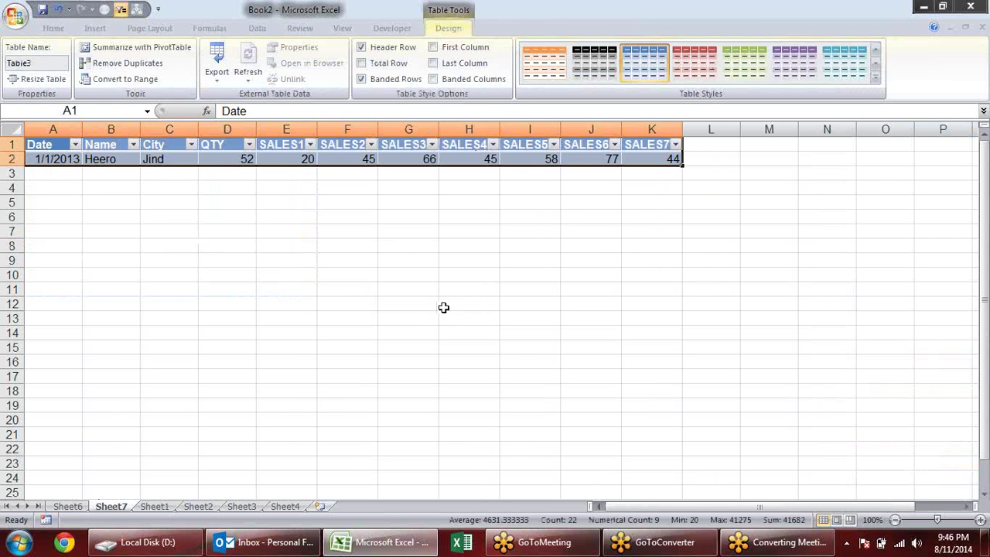
{"action": "key", "text": "alt+e"}
{"action": "key", "text": "l"}
{"action": "left_click", "coordinate": [468, 307]}
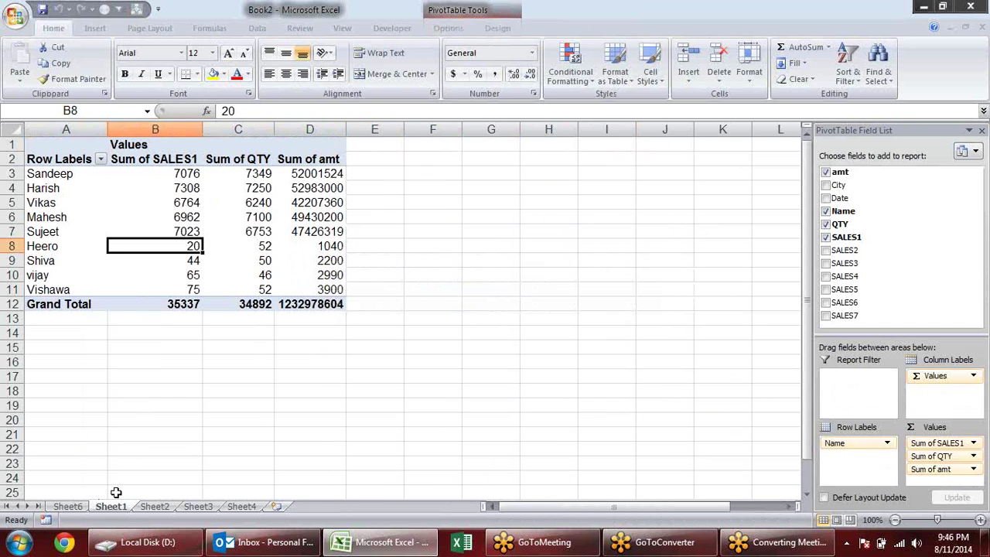
{"action": "left_click", "coordinate": [77, 507]}
{"action": "key", "text": "alt+e"}
{"action": "key", "text": "l"}
{"action": "key", "text": "Return"}
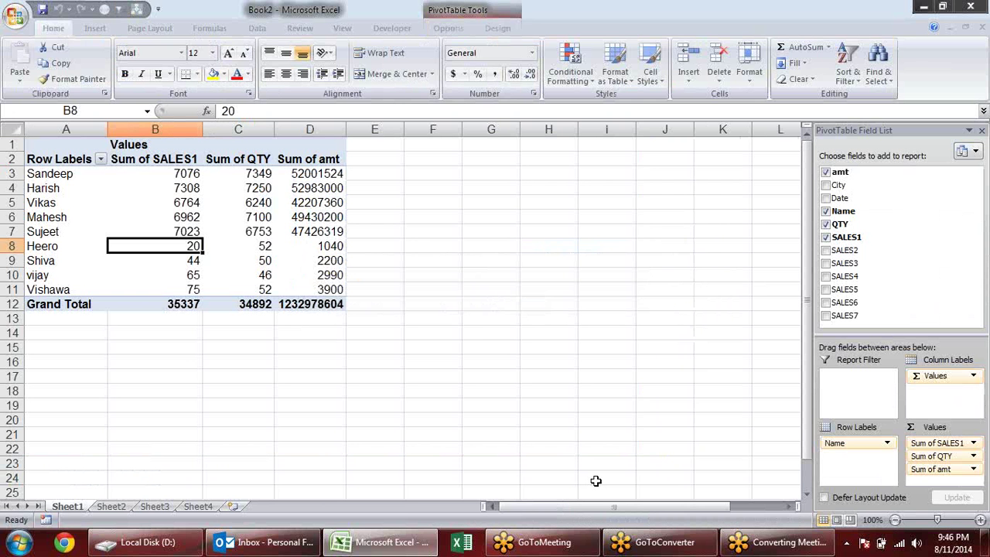
{"action": "left_click", "coordinate": [985, 213]}
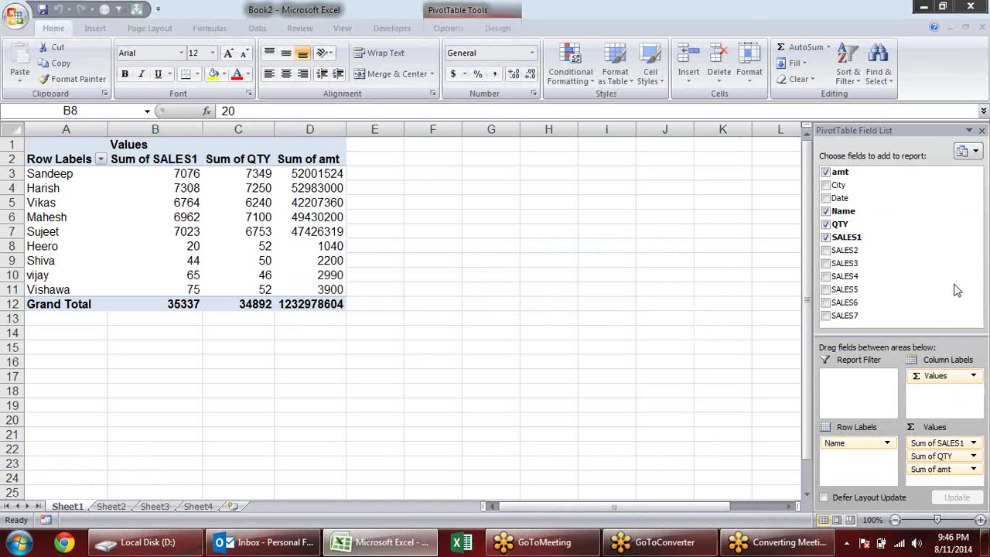
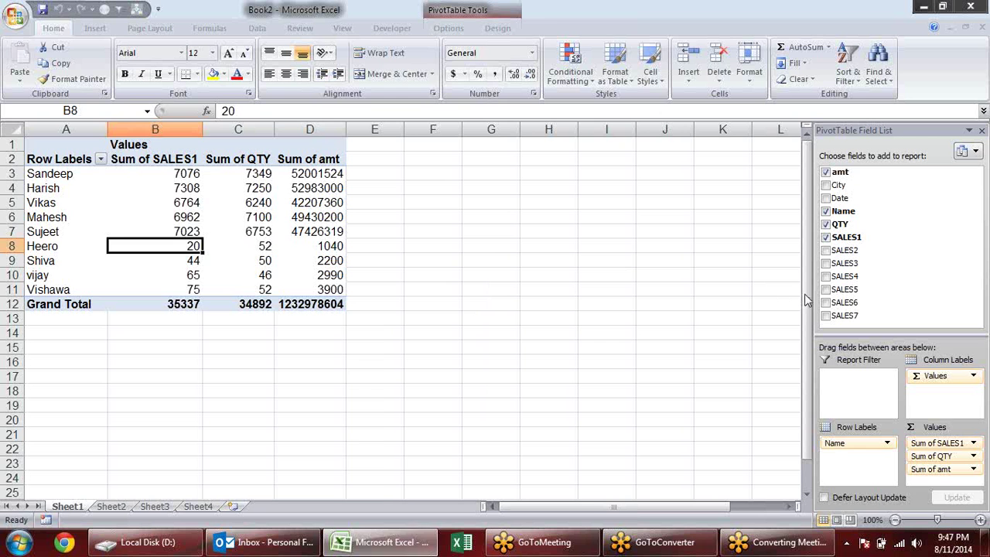
{"action": "left_click", "coordinate": [817, 315]}
{"action": "mouse_move", "coordinate": [251, 247]}
{"action": "left_click", "coordinate": [264, 234]}
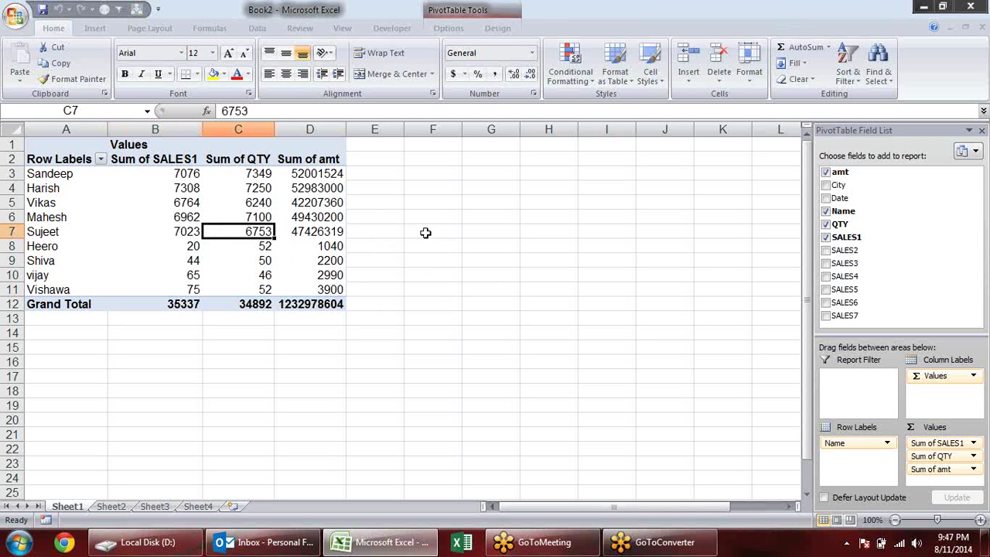
{"action": "left_click", "coordinate": [327, 191]}
{"action": "left_click", "coordinate": [328, 244]}
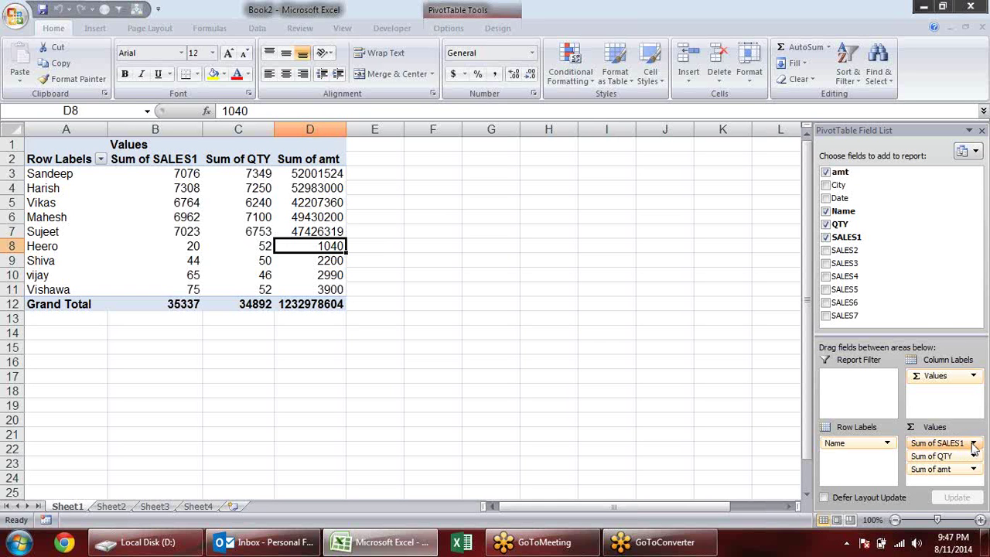
{"action": "left_click", "coordinate": [973, 444]}
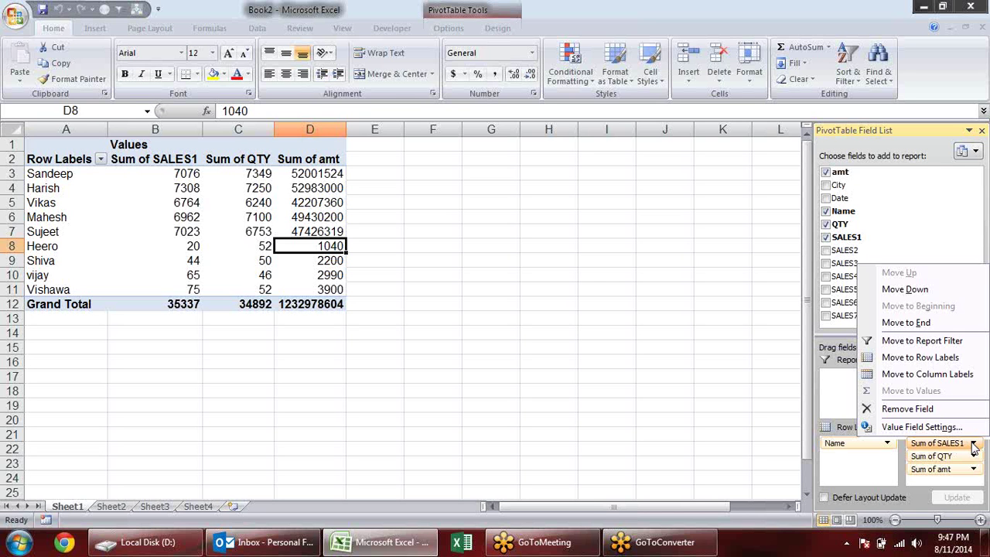
{"action": "left_click", "coordinate": [719, 421]}
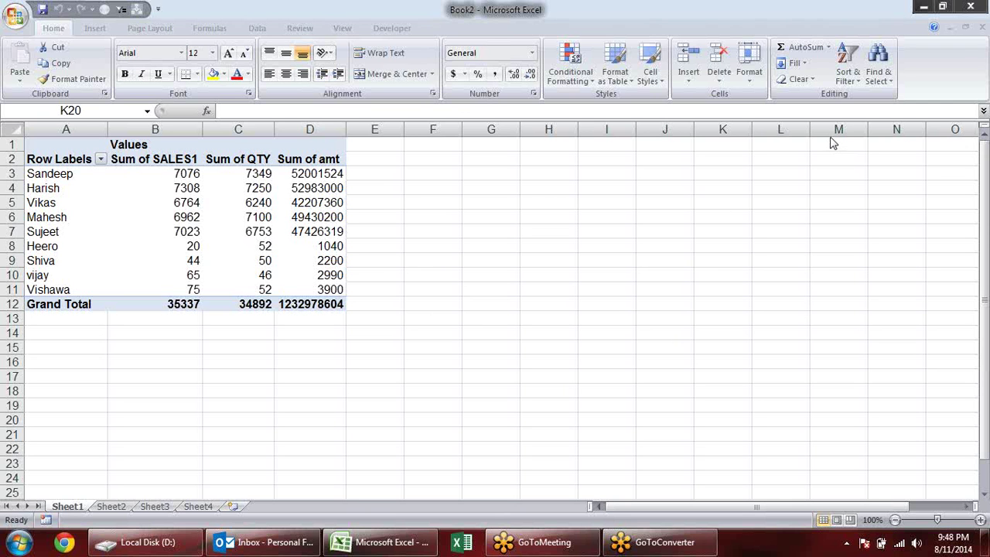
{"action": "left_click", "coordinate": [223, 331]}
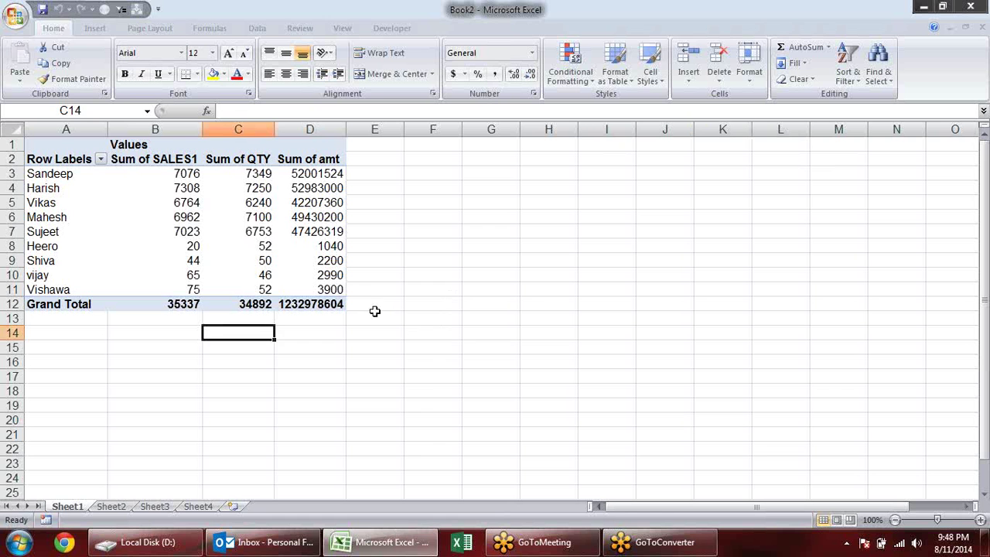
{"action": "left_click", "coordinate": [222, 206]}
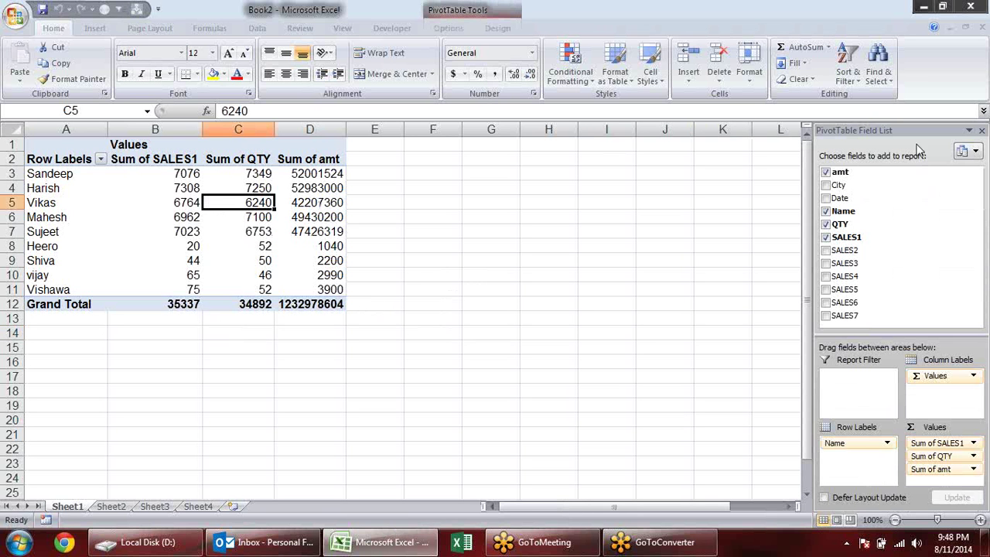